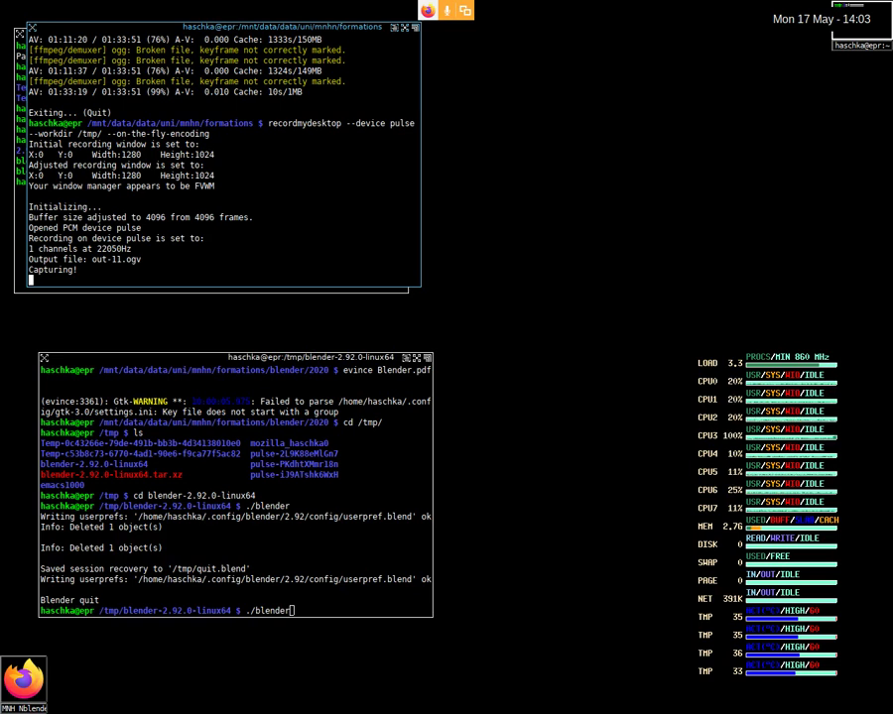
Step: Run ./blender in the blender-2.92.0-linux64 folder to launch Blender
key("Return")
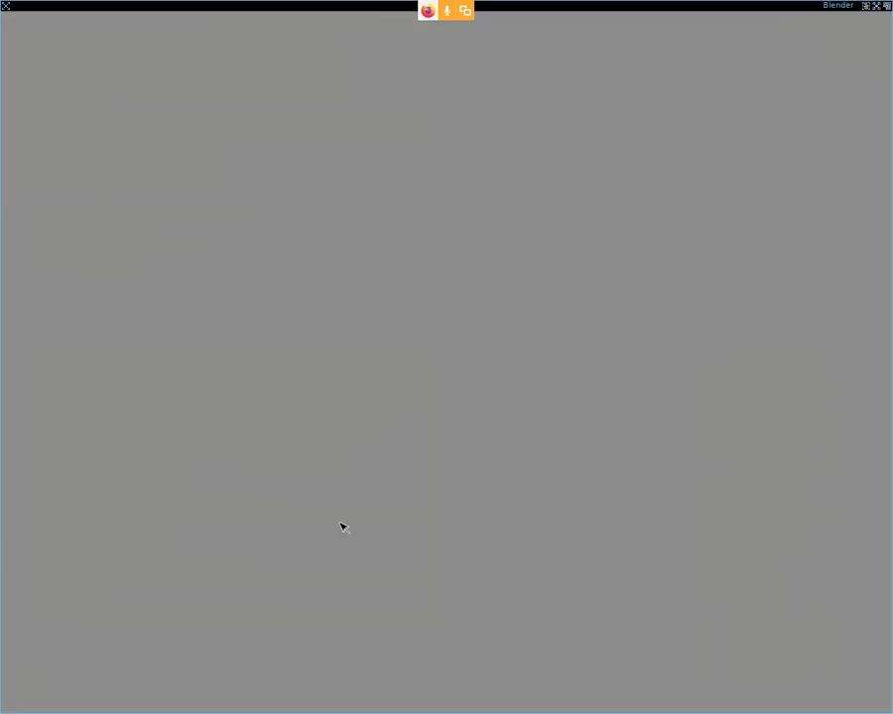
Step: Dismiss the splash screen and toggle Blender's window to fullscreen
left_click(444, 300)
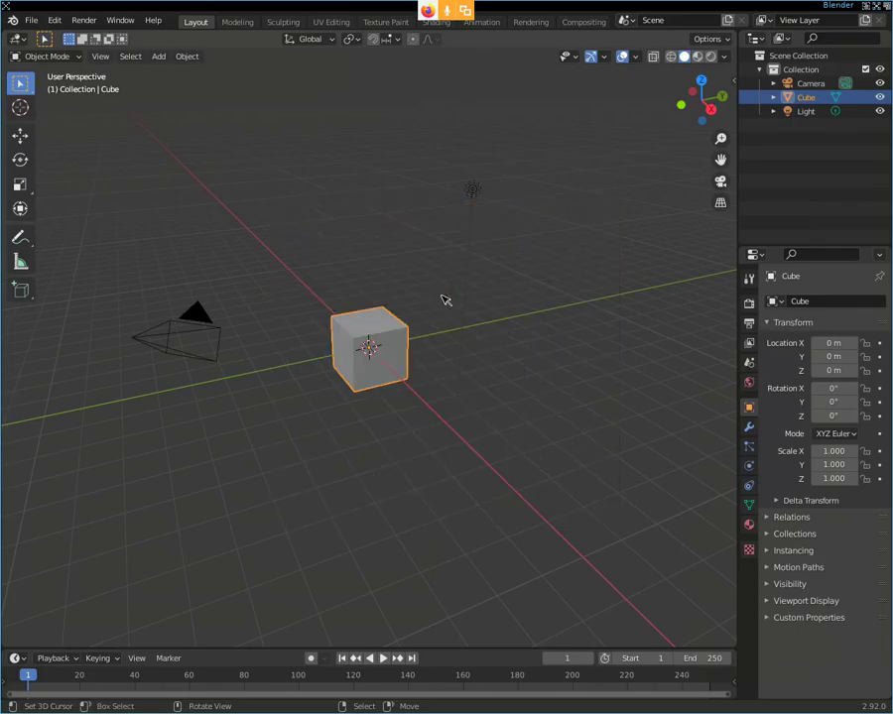
left_click(119, 20)
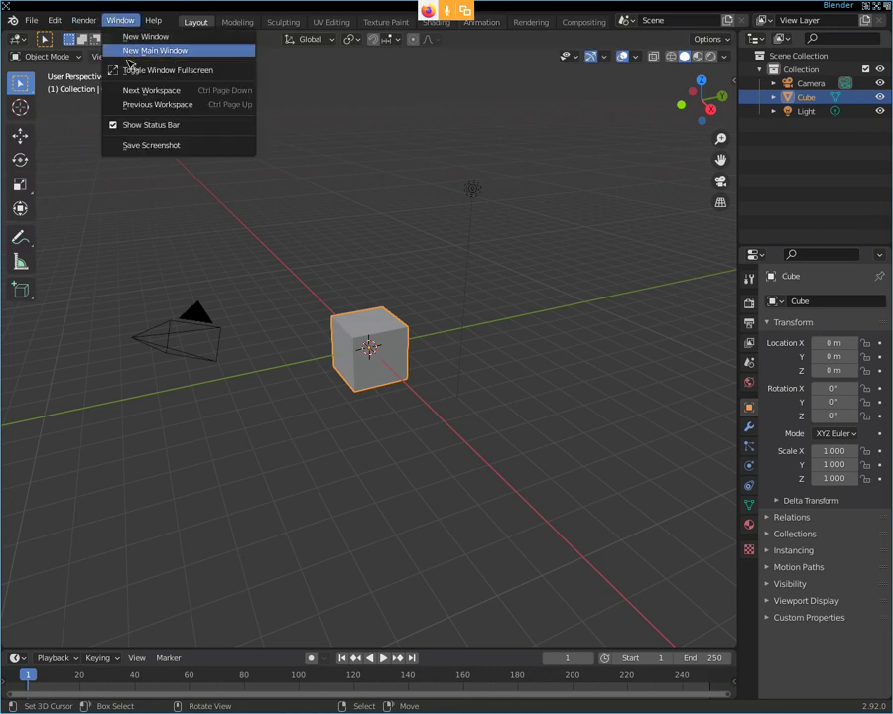
left_click(206, 71)
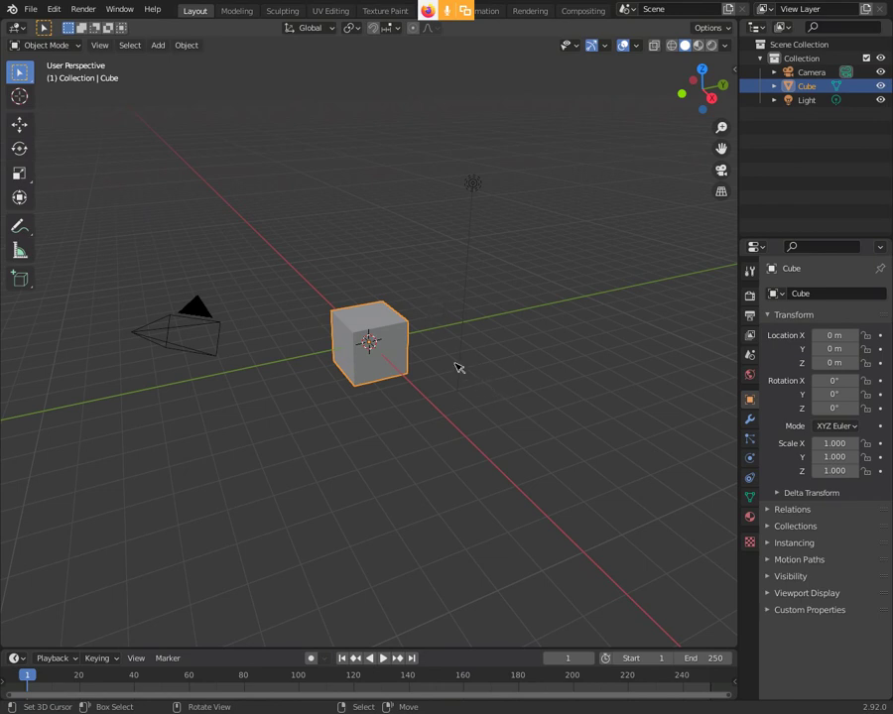
Step: Zoom in and orbit around the default cube, then press X to delete it
scroll(430, 359, "up", 1)
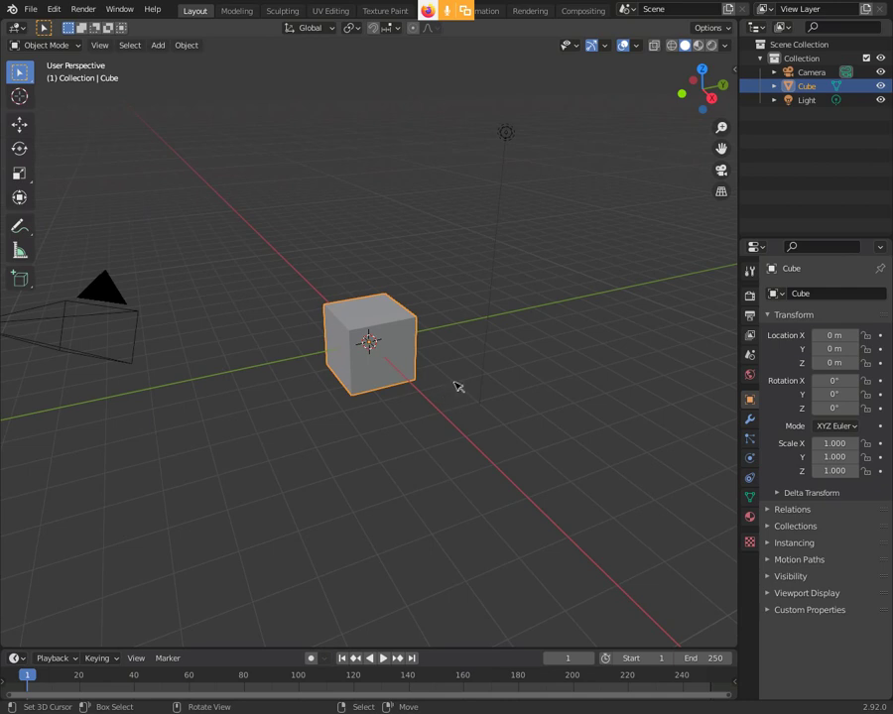
scroll(457, 387, "up", 1)
scroll(456, 385, "up", 1)
mouse_move(458, 385)
middle_mouse_down()
mouse_move(485, 340)
mouse_move(480, 389)
middle_mouse_up()
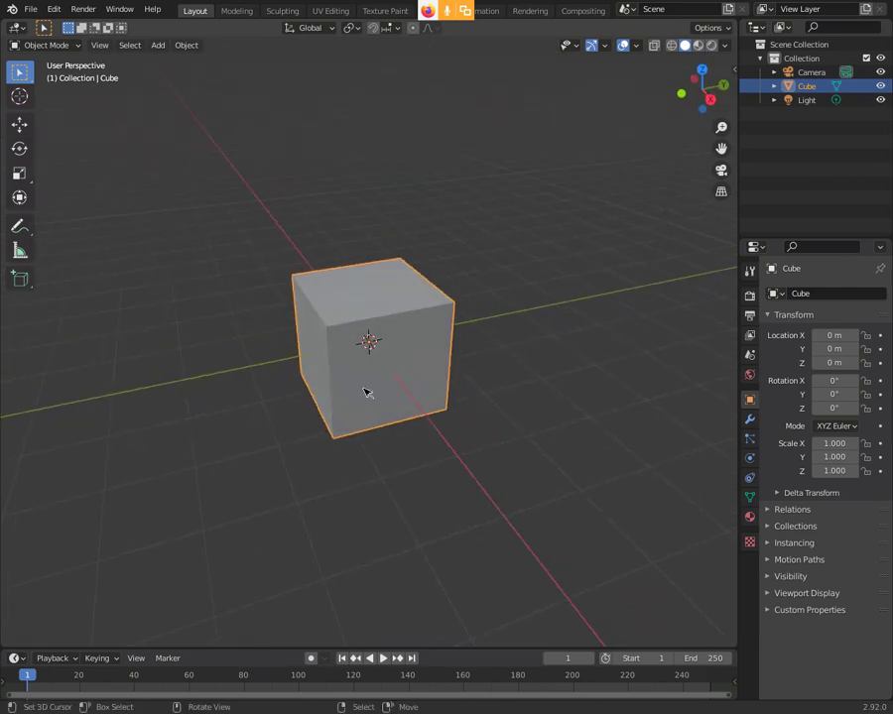
key("x")
key("x")
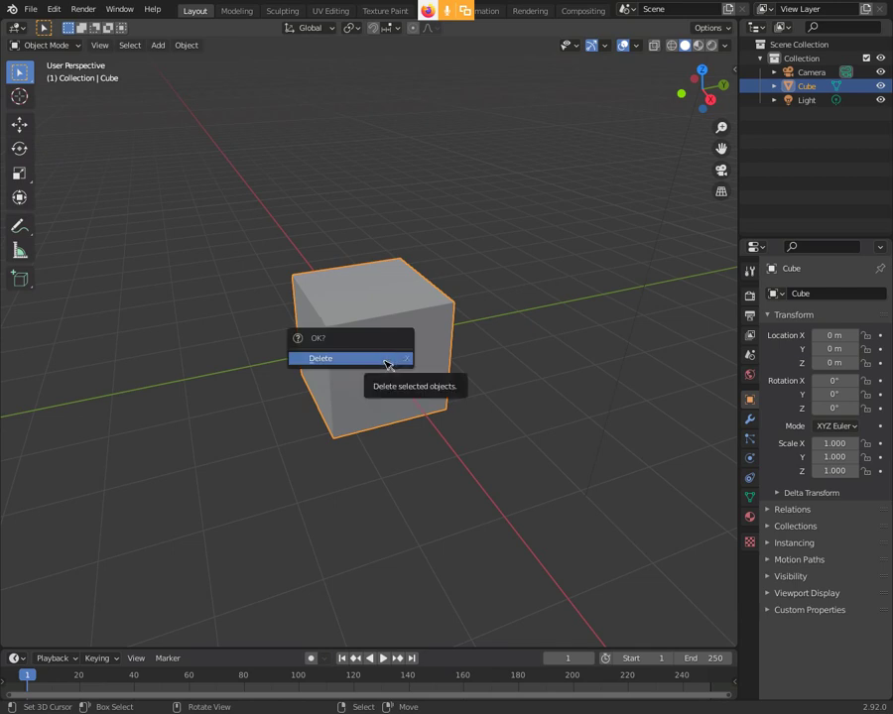
Step: Confirm deleting the cube and add a mesh Plane found by searching 'add plane'
left_click(388, 366)
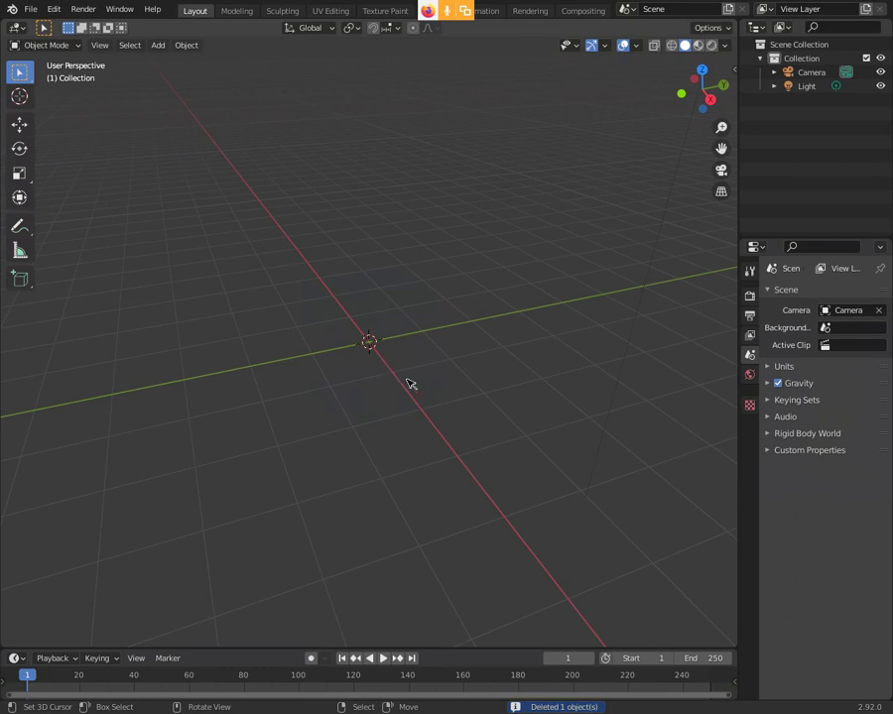
key("F3")
type("add")
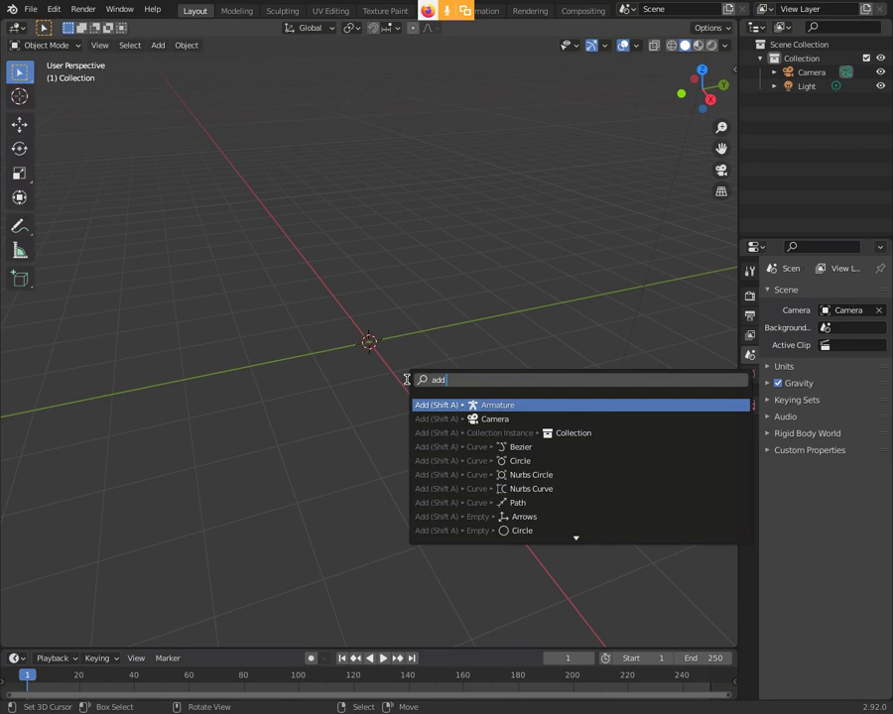
type(" plane")
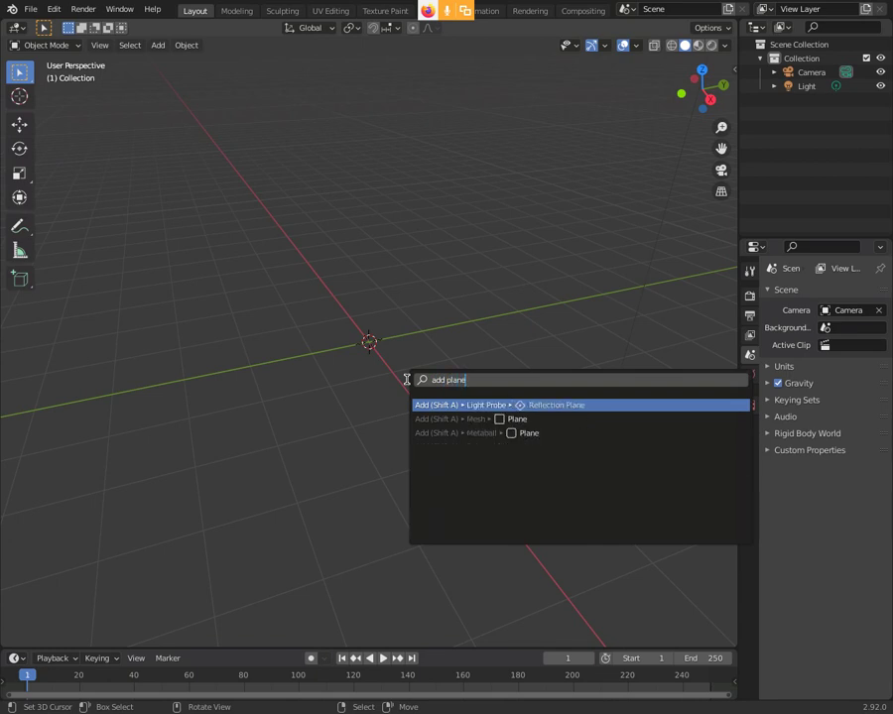
key("Down")
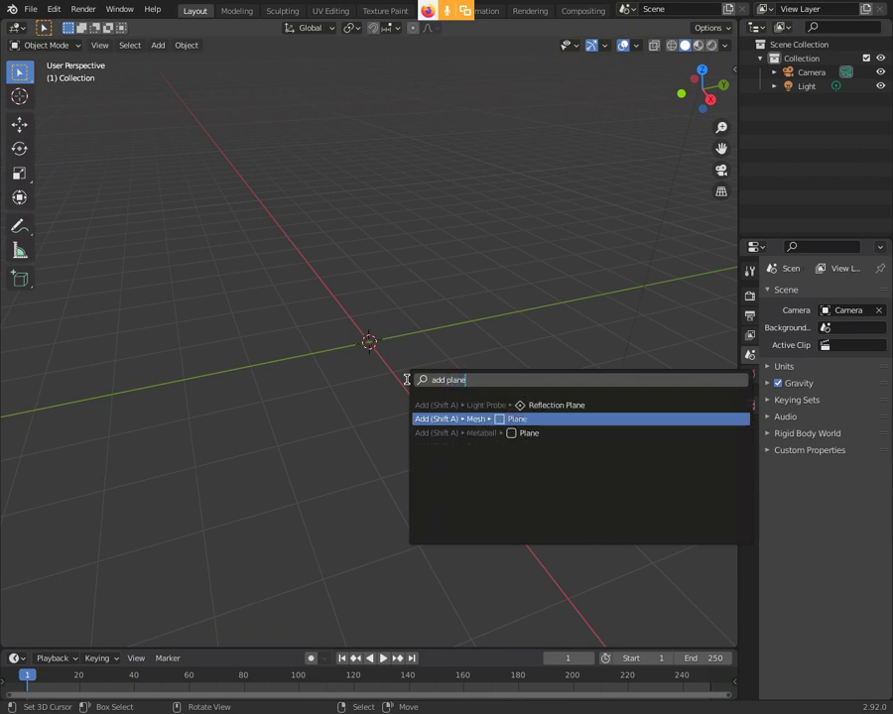
left_click(475, 419)
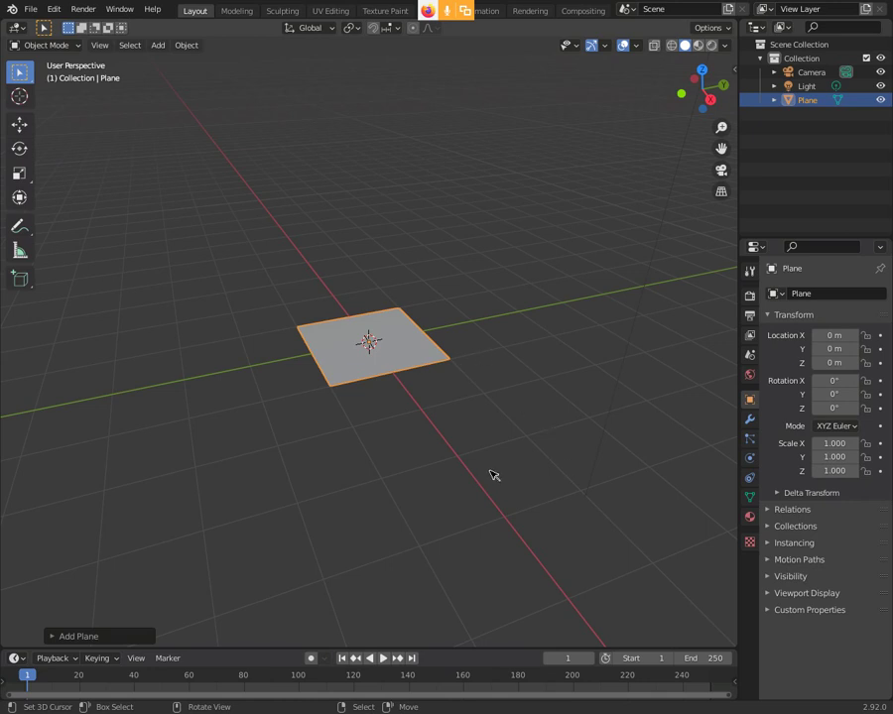
Step: Scale the plane by 3 on all axes, then zoom out and back to check it
key("s")
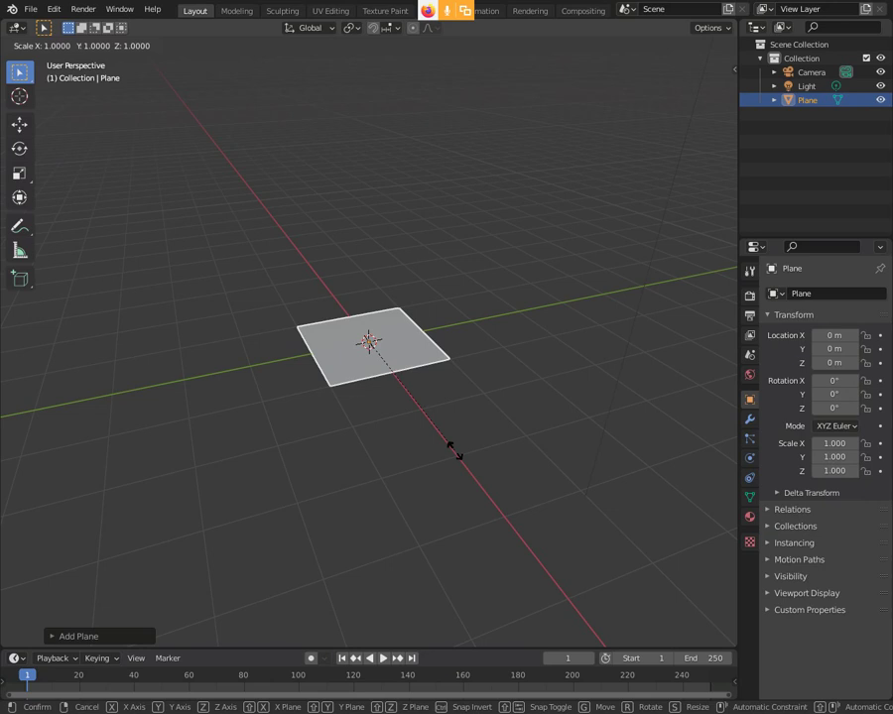
type("3")
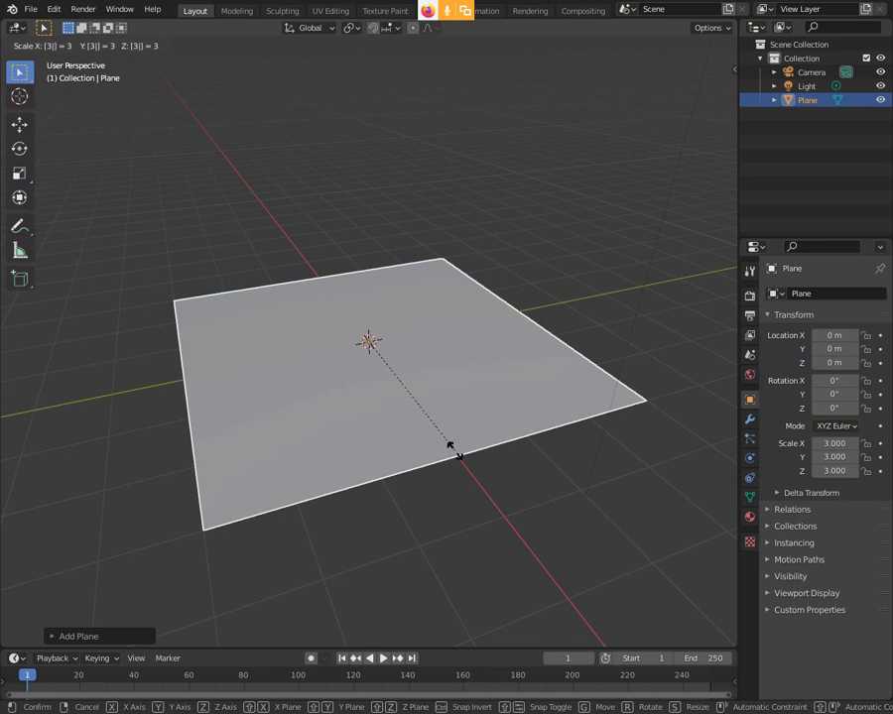
key("Return")
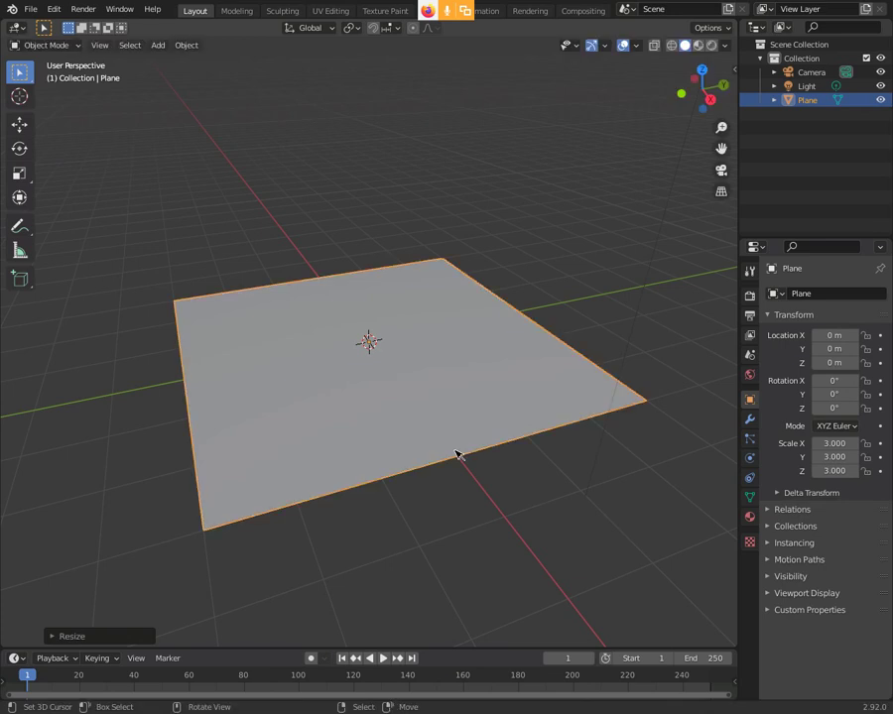
scroll(524, 358, "down", 2)
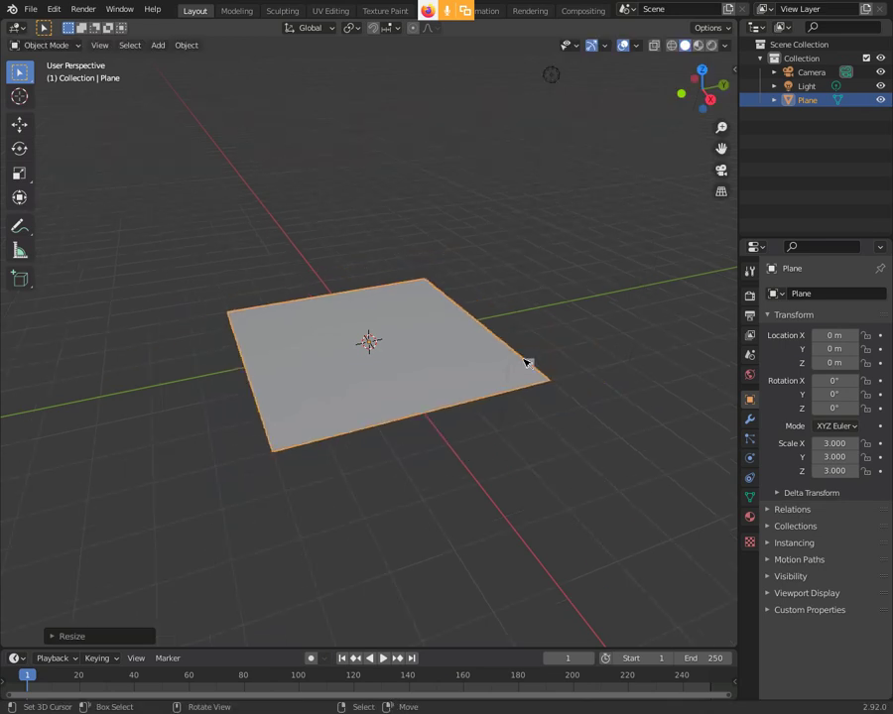
scroll(526, 363, "up", 2)
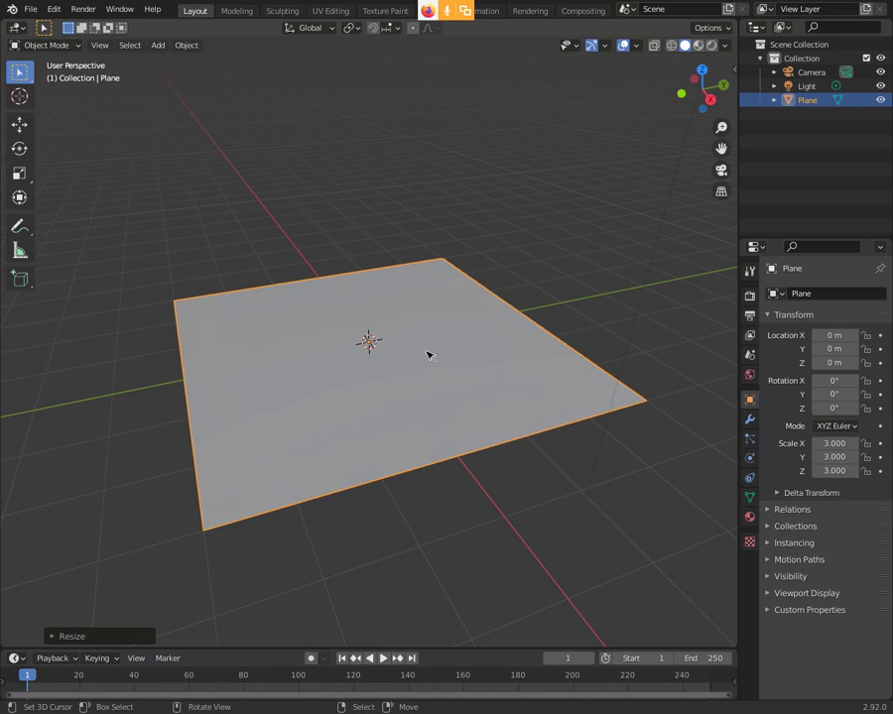
Step: Enter Edit Mode on the plane with nothing selected, cancelling a trial loop cut and search
key("Tab")
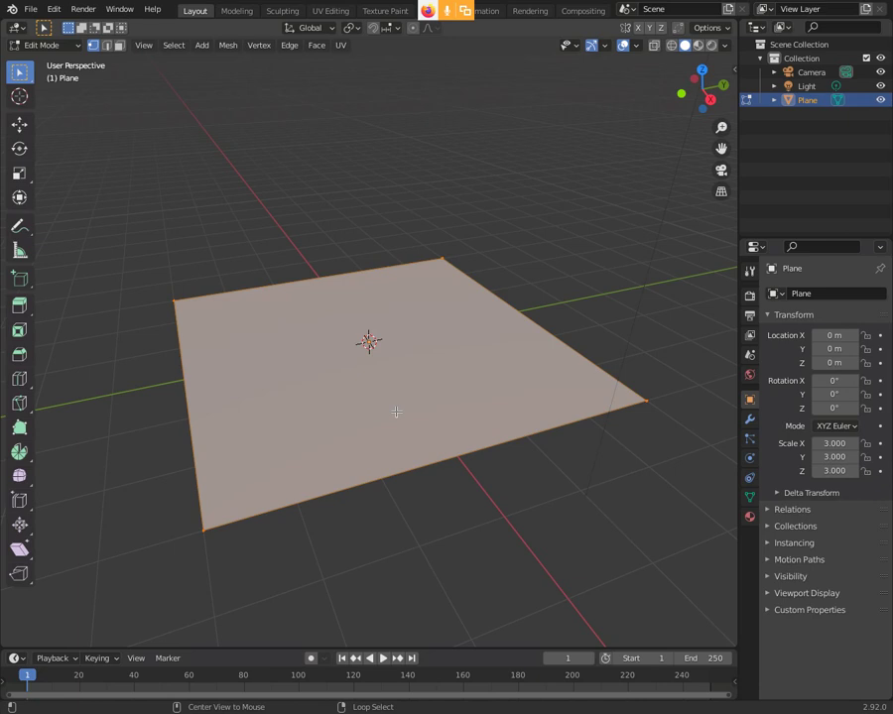
key("alt+a")
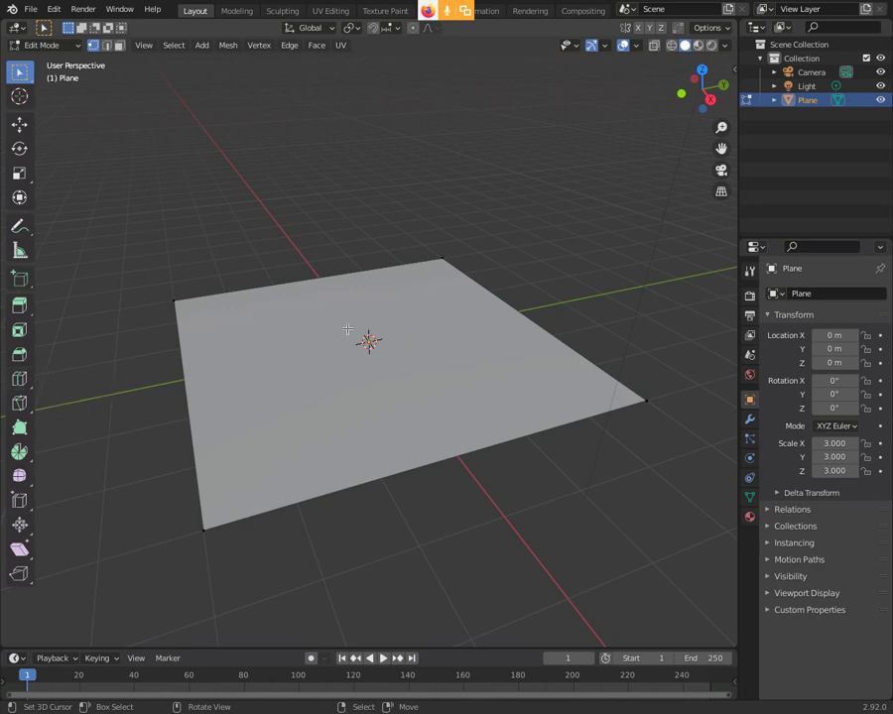
key("ctrl")
key("ctrl+r")
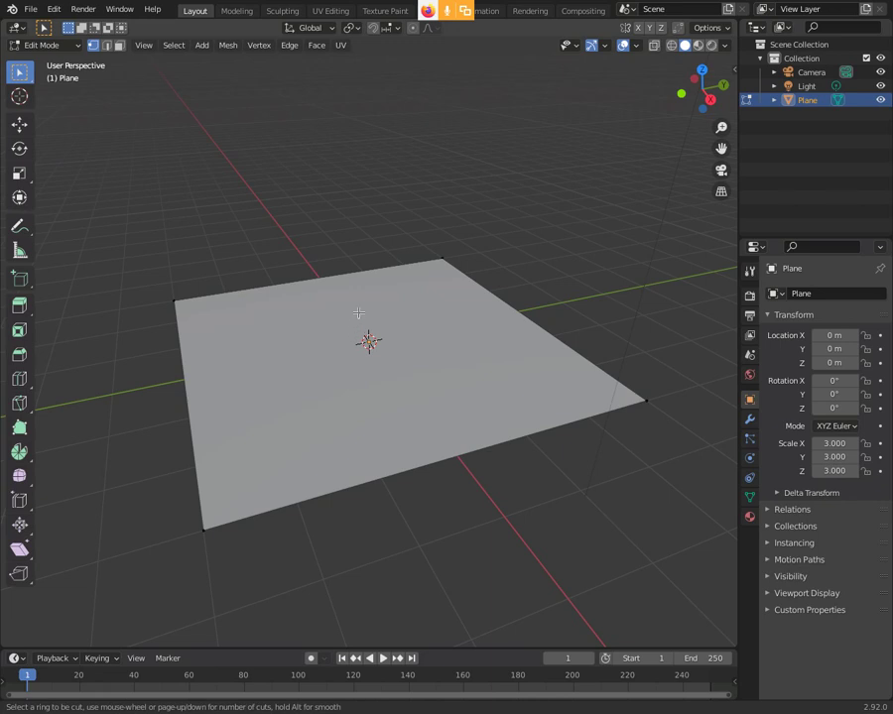
key("Escape")
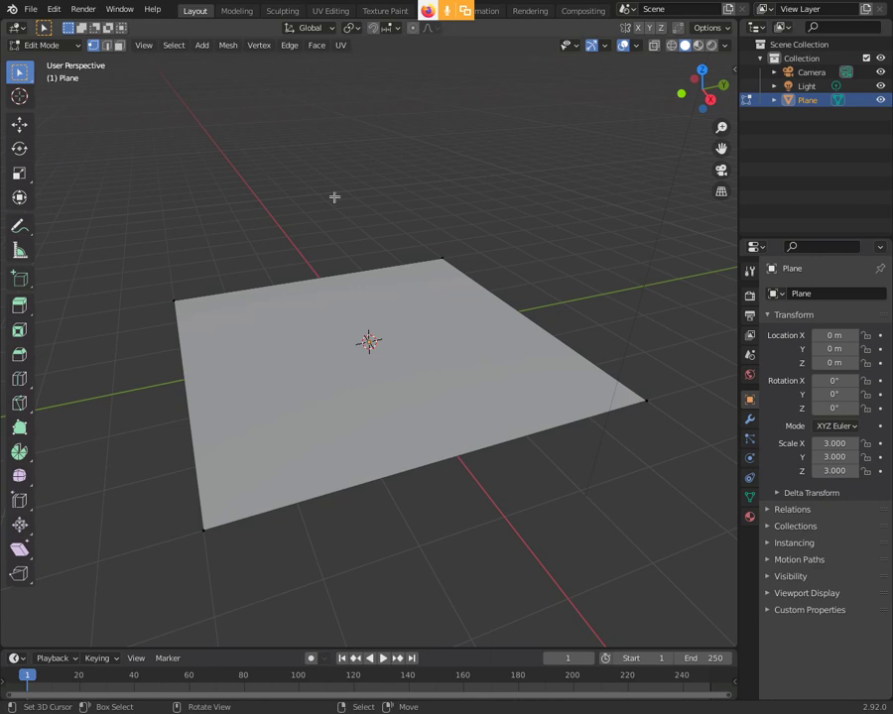
key("F3")
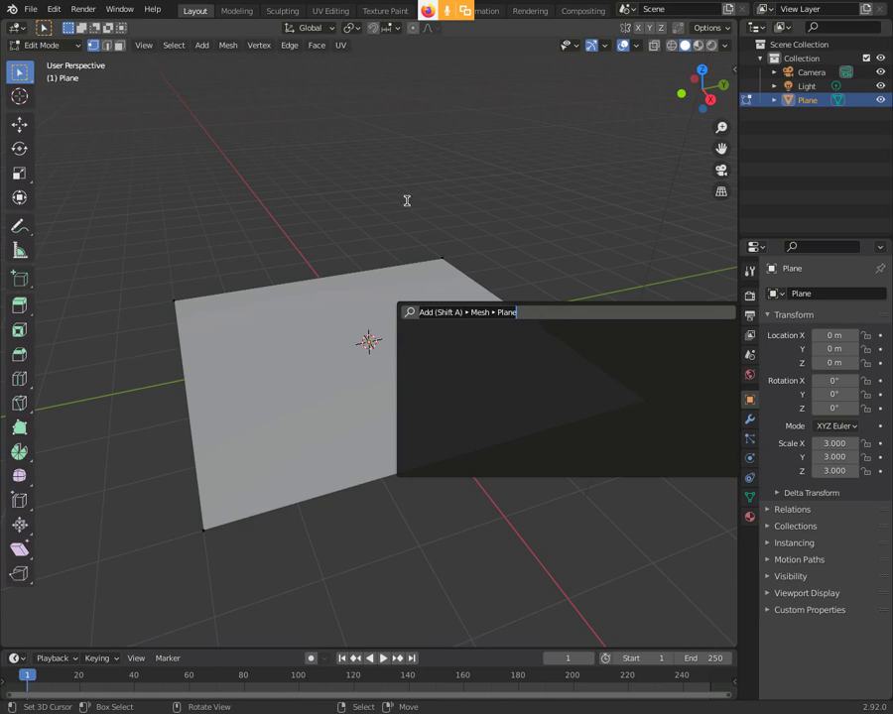
key("BackSpace")
key("Escape")
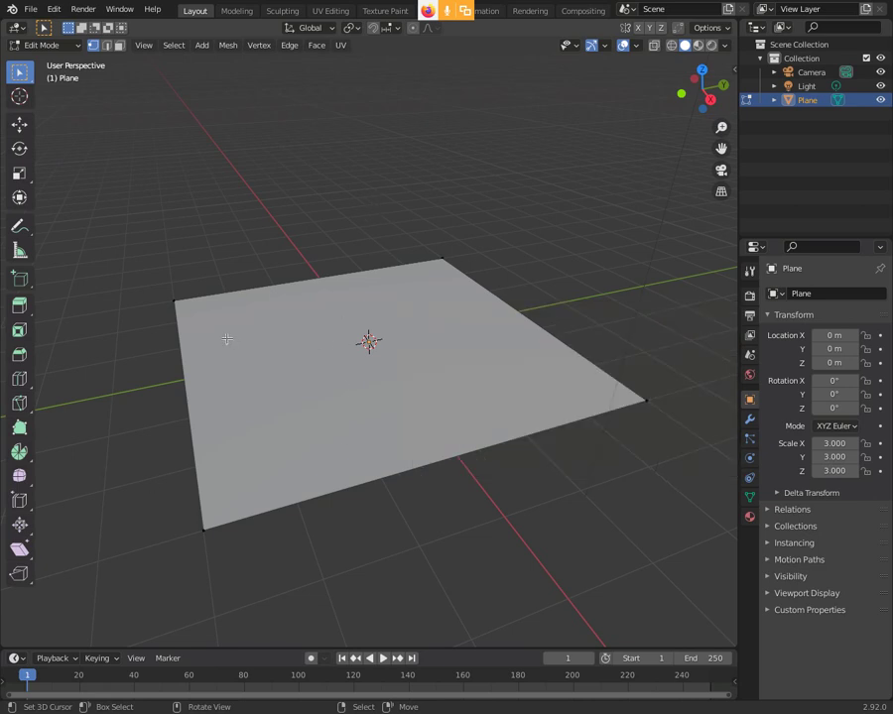
Step: Cut an edge loop across the plane with Loop Cut and slide it near the right edge
left_click(21, 378)
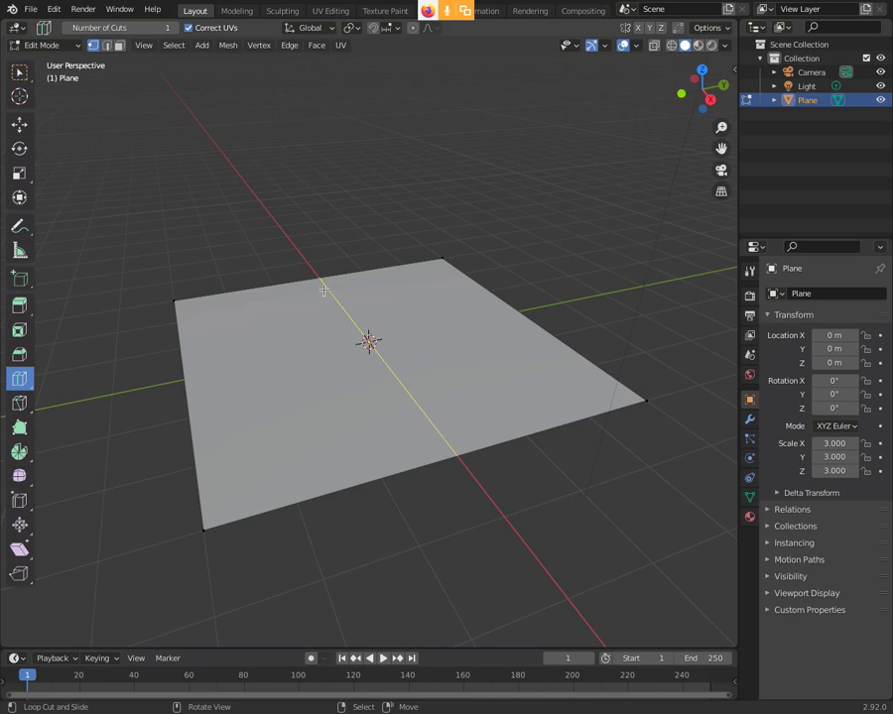
left_click(326, 290)
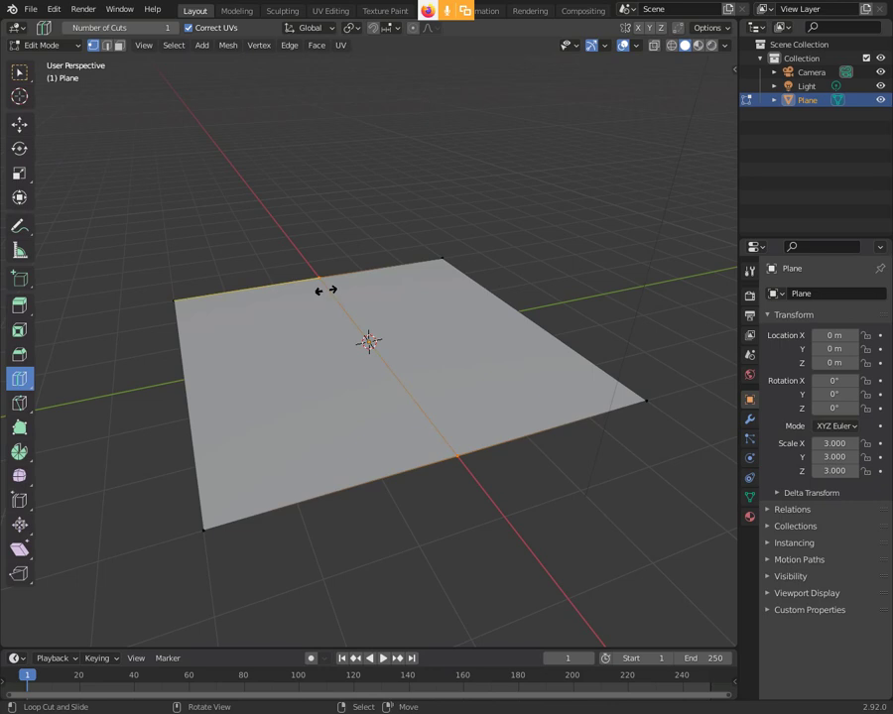
left_click_drag(326, 290, 437, 274)
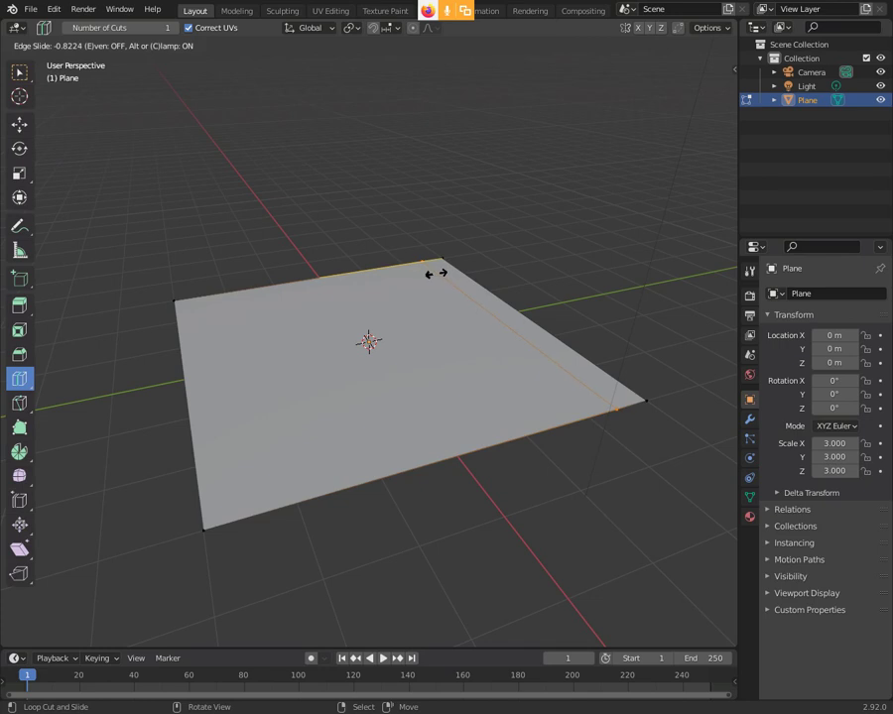
left_click_drag(437, 273, 443, 271)
left_click_drag(442, 271, 442, 271)
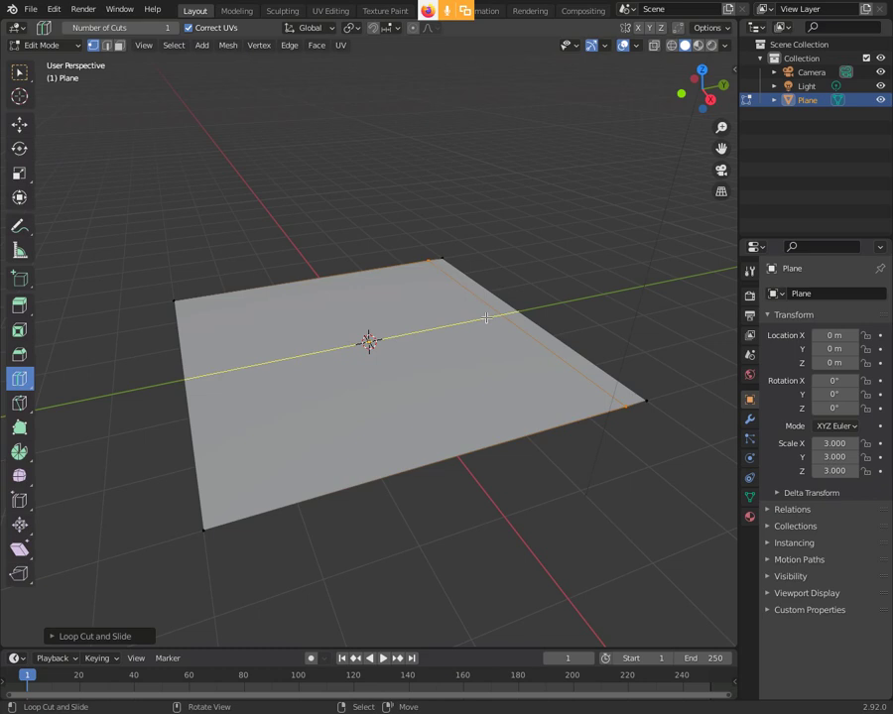
Step: Cut two more edge loops, sliding one near the back edge and one near the left edge
mouse_move(483, 315)
left_mouse_down()
mouse_move(443, 255)
mouse_move(415, 237)
left_mouse_up()
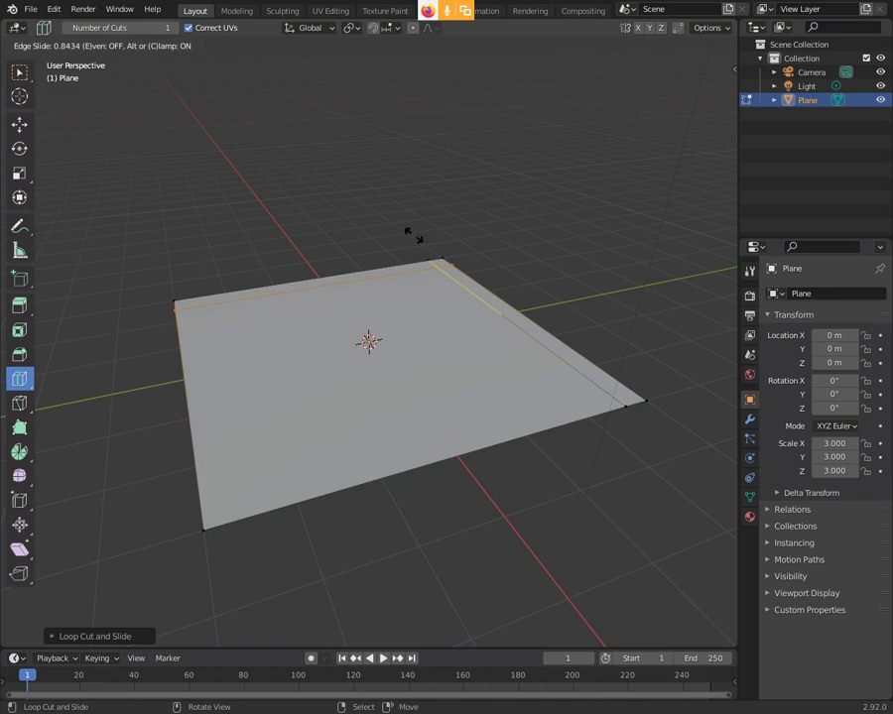
left_click_drag(413, 236, 412, 235)
left_click(412, 235)
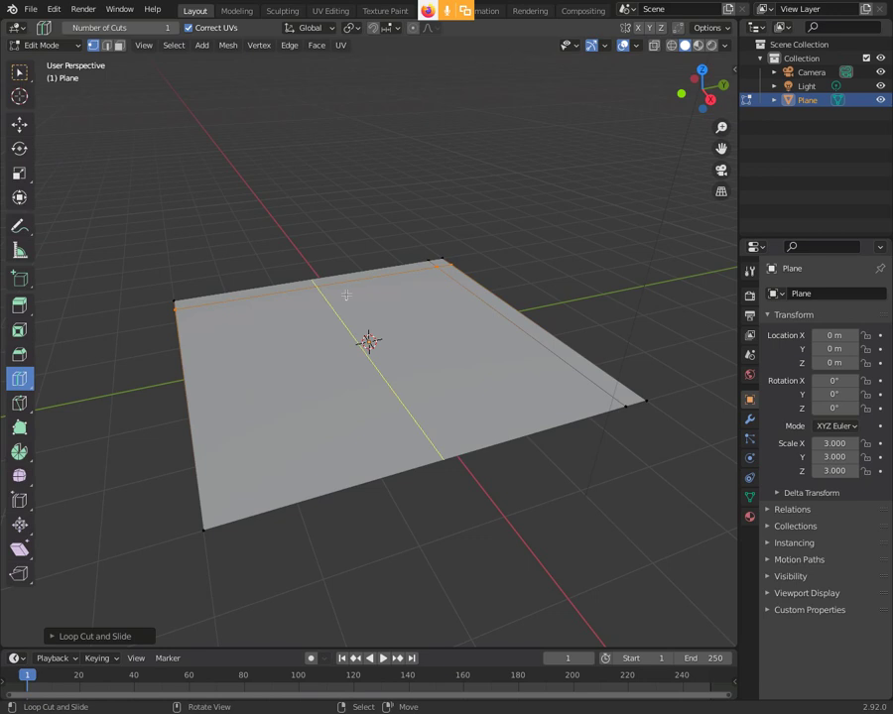
left_click_drag(327, 299, 210, 312)
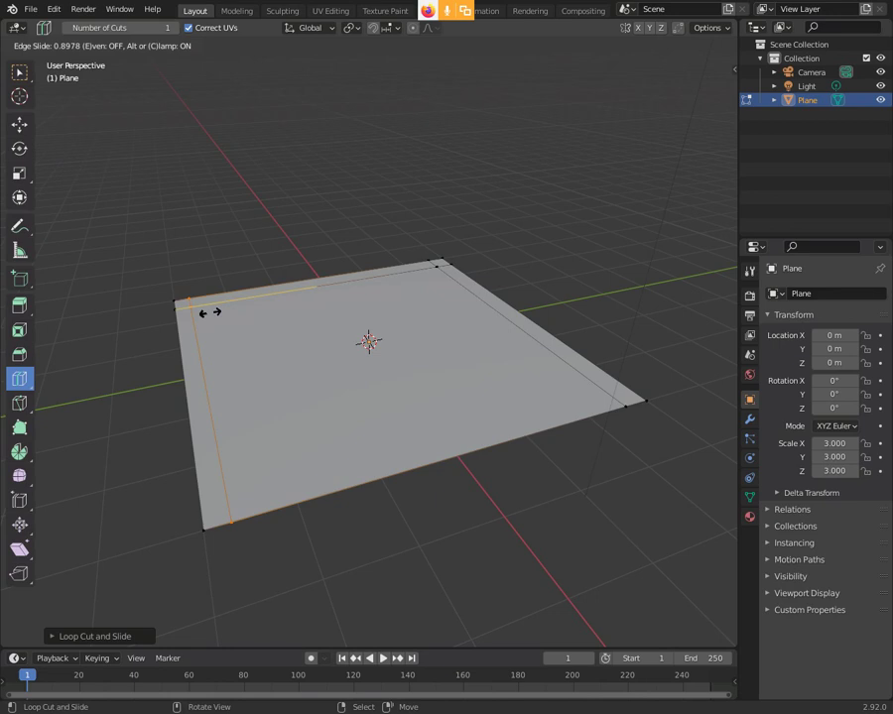
left_click_drag(211, 312, 210, 312)
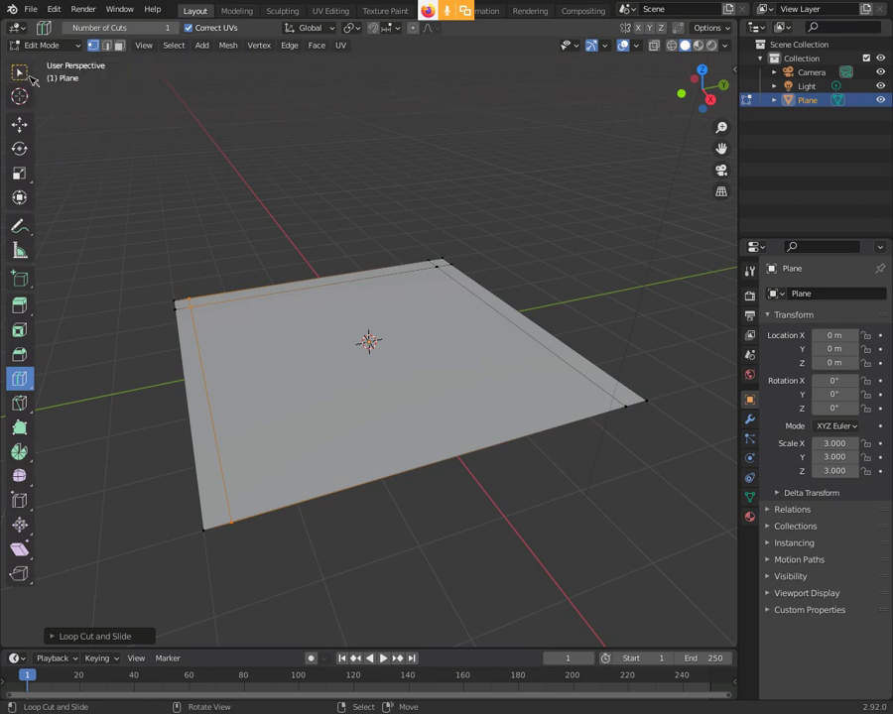
Step: Return to the Select Box tool, clear the loop selection, orbit, and select the whole plane
left_click(19, 71)
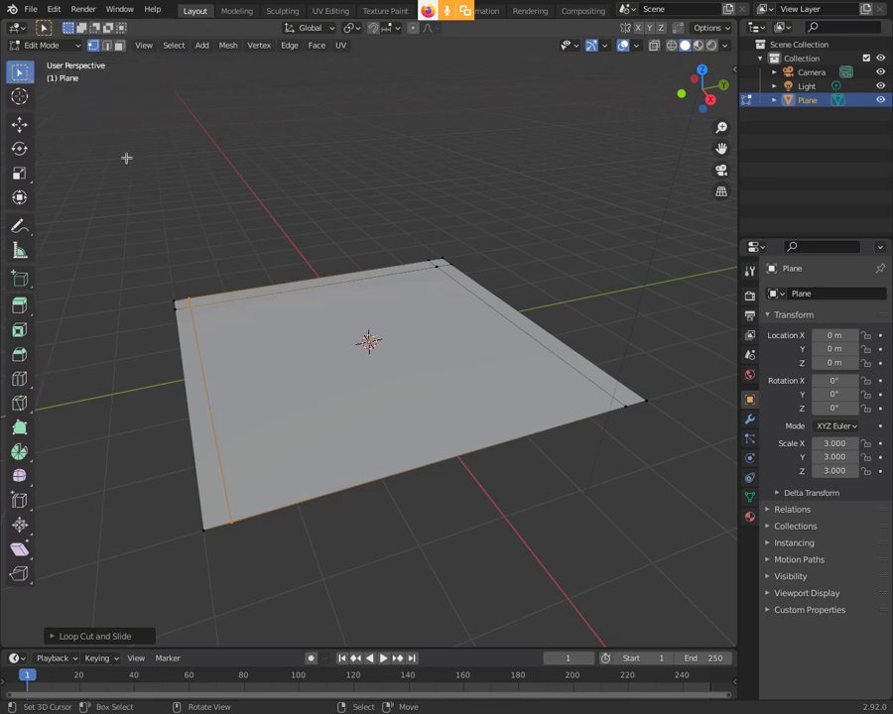
left_click(276, 266, "alt")
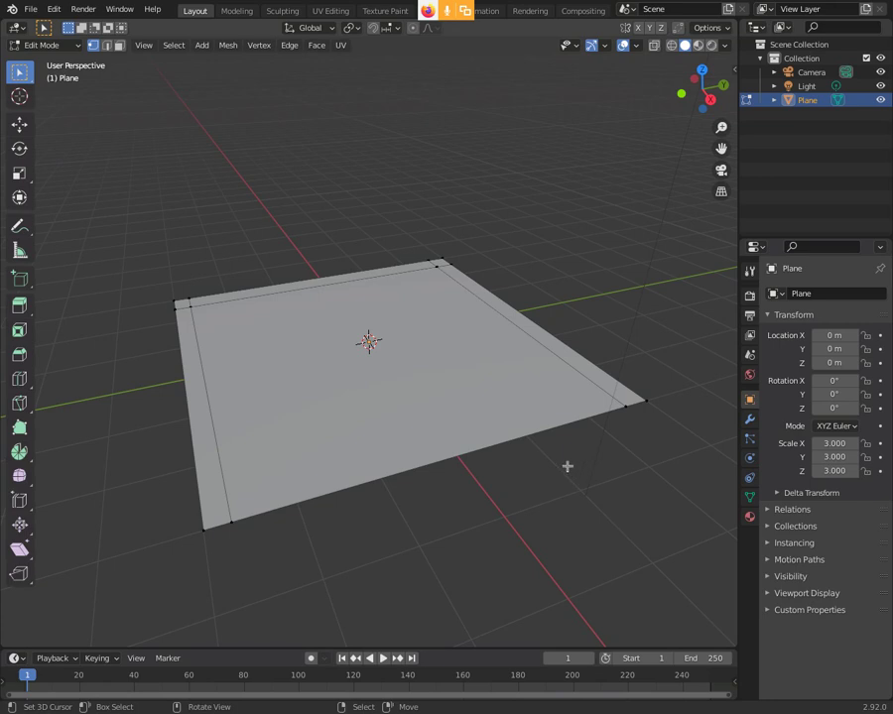
key("s")
left_click(603, 472)
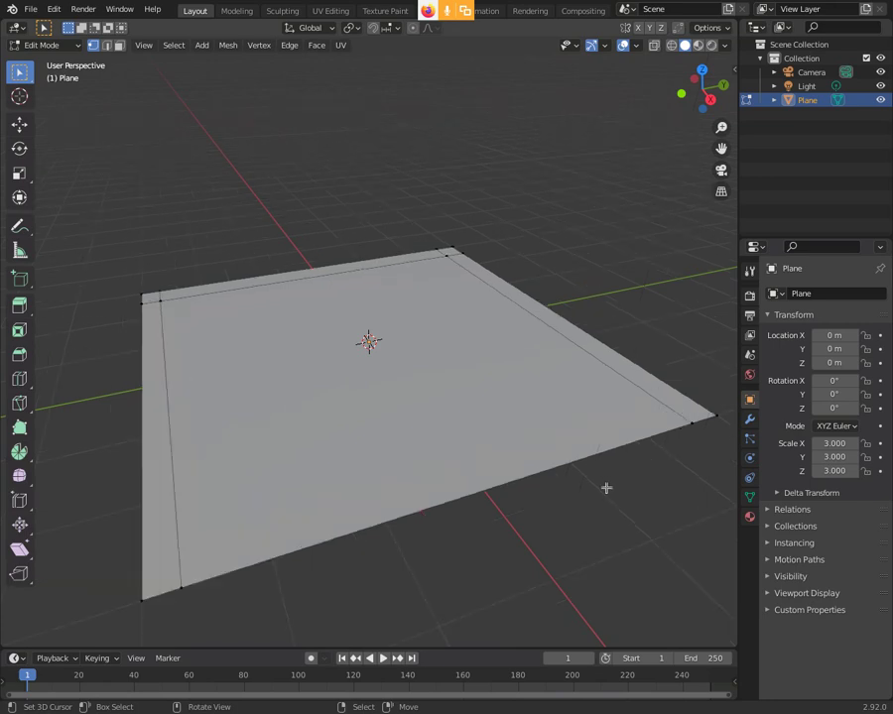
mouse_move(605, 488)
middle_mouse_down()
mouse_move(600, 468)
mouse_move(614, 431)
mouse_move(611, 447)
mouse_move(604, 432)
mouse_move(563, 433)
mouse_move(618, 448)
mouse_move(622, 460)
mouse_move(607, 467)
mouse_move(533, 391)
mouse_move(524, 416)
middle_mouse_up()
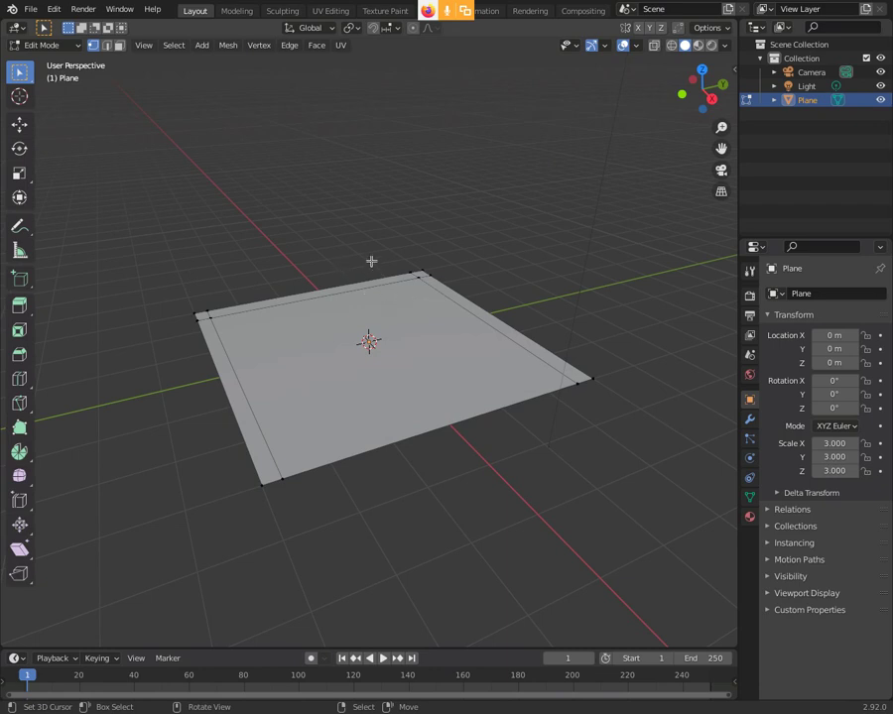
key("a")
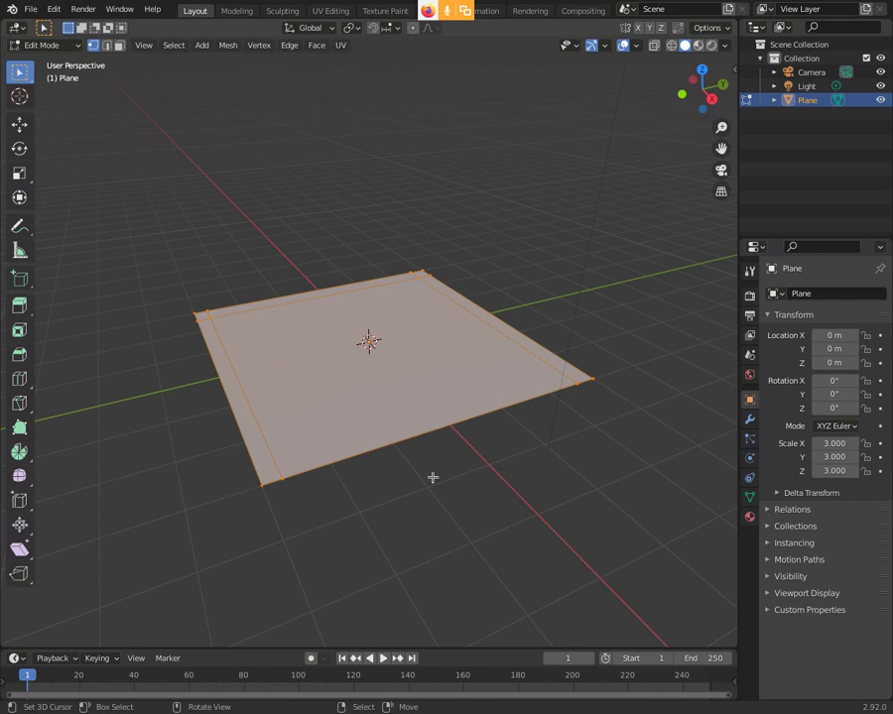
Step: Extrude the plane upward about 0.34 m into a slab, then zoom in on its edge
key("e")
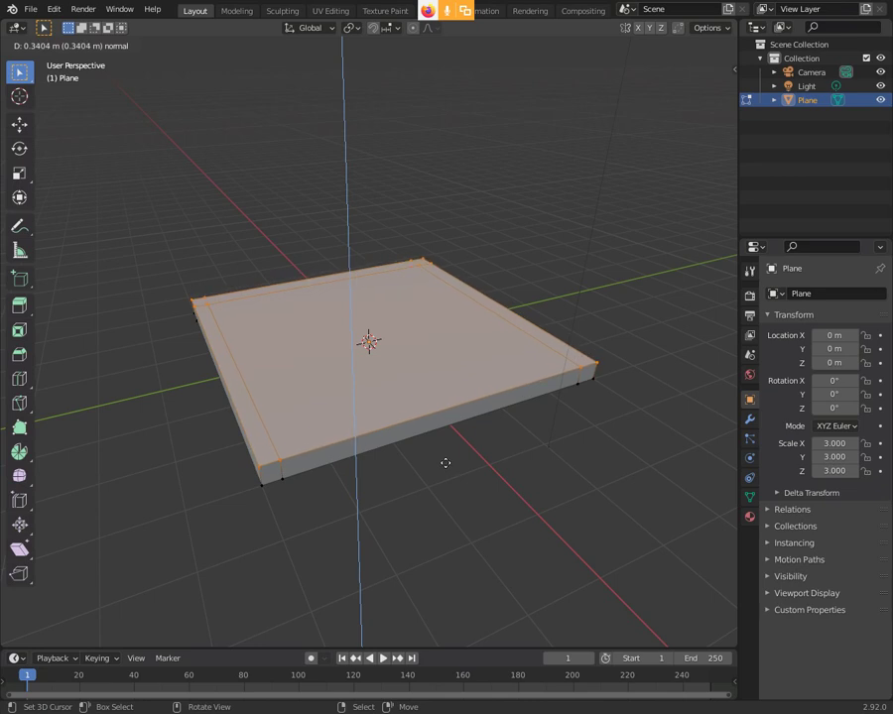
left_click(446, 463)
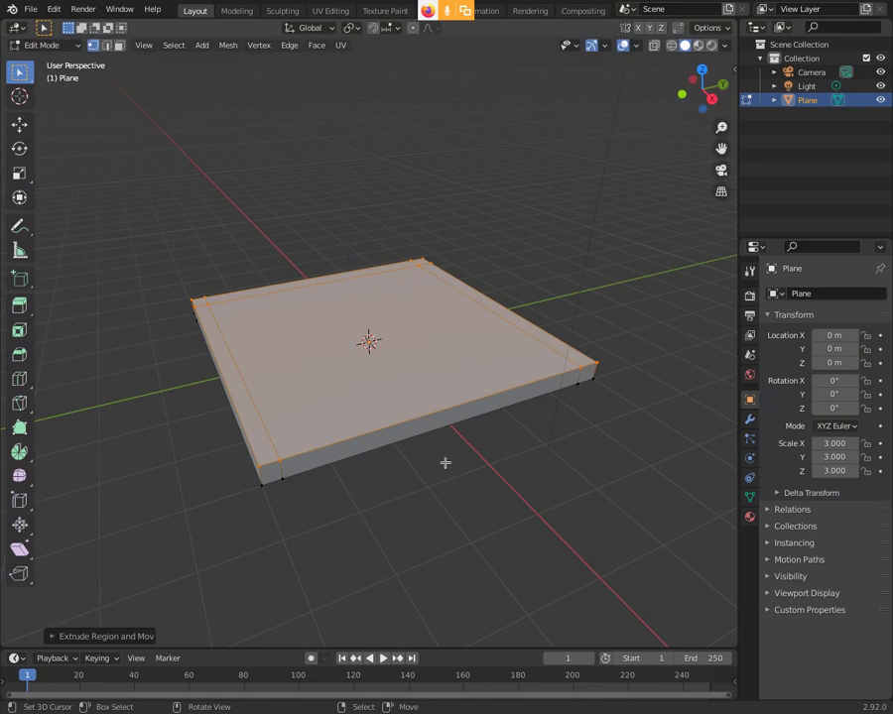
mouse_move(486, 449)
middle_mouse_down()
mouse_move(469, 398)
mouse_move(482, 410)
mouse_move(485, 437)
middle_mouse_up()
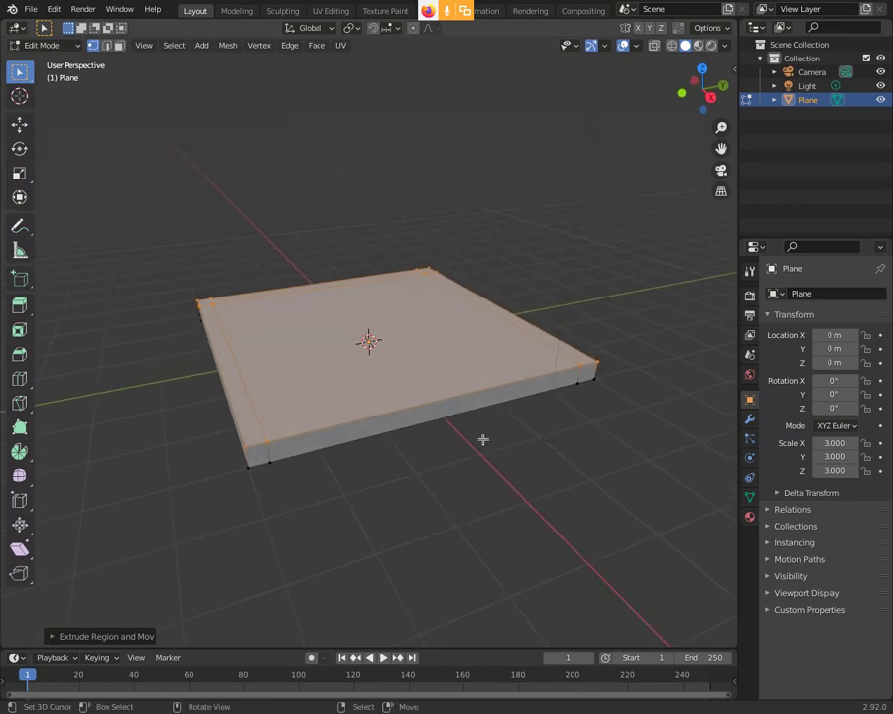
scroll(264, 385, "up", 3)
scroll(298, 392, "up", 2)
mouse_move(349, 409)
middle_mouse_down()
mouse_move(418, 397)
mouse_move(419, 371)
mouse_move(223, 371)
mouse_move(309, 385)
mouse_move(435, 375)
middle_mouse_up()
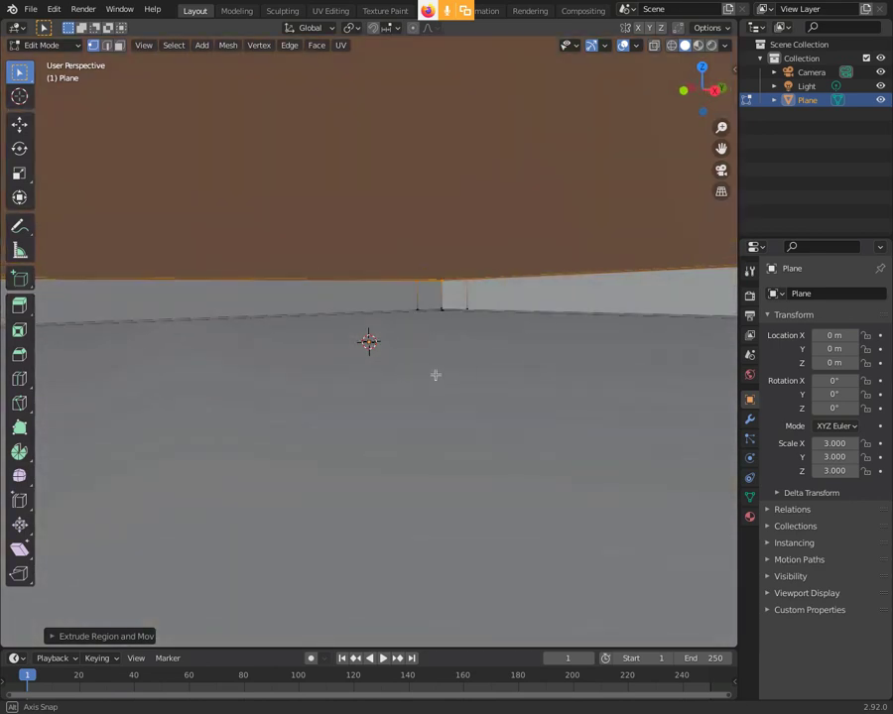
Step: Pull back to a high view of the whole slab and switch to Face select mode
scroll(419, 372, "down", 5)
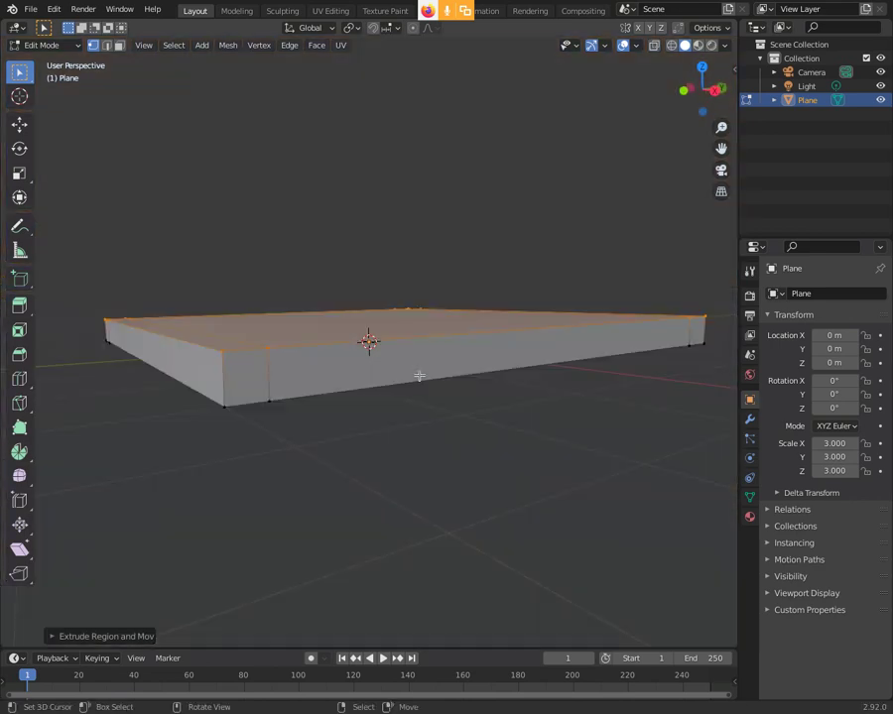
middle_click_drag(384, 383, 385, 427)
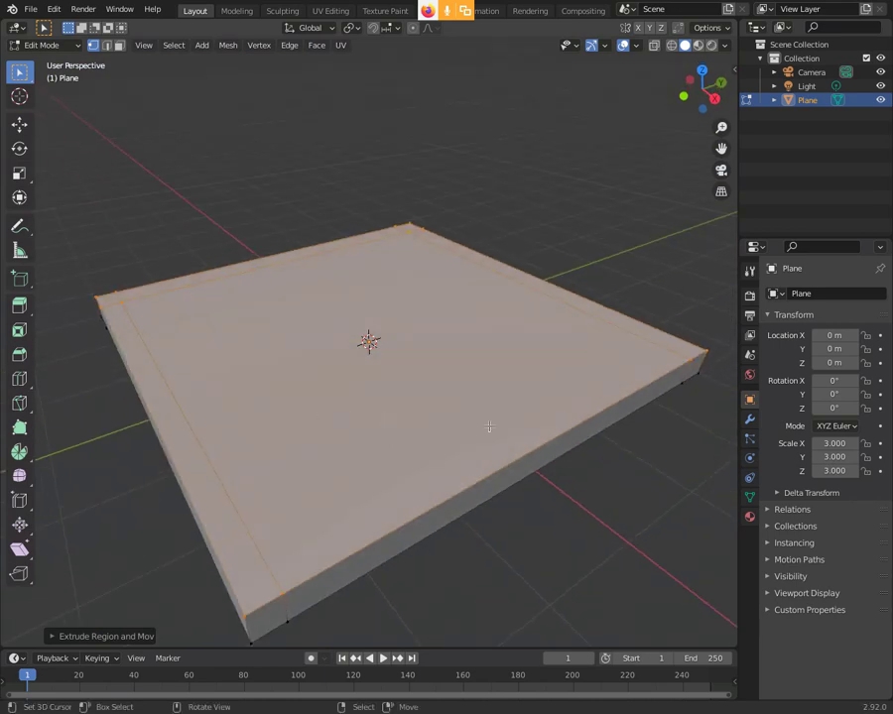
middle_click_drag(482, 417, 467, 412)
scroll(466, 410, "down", 3)
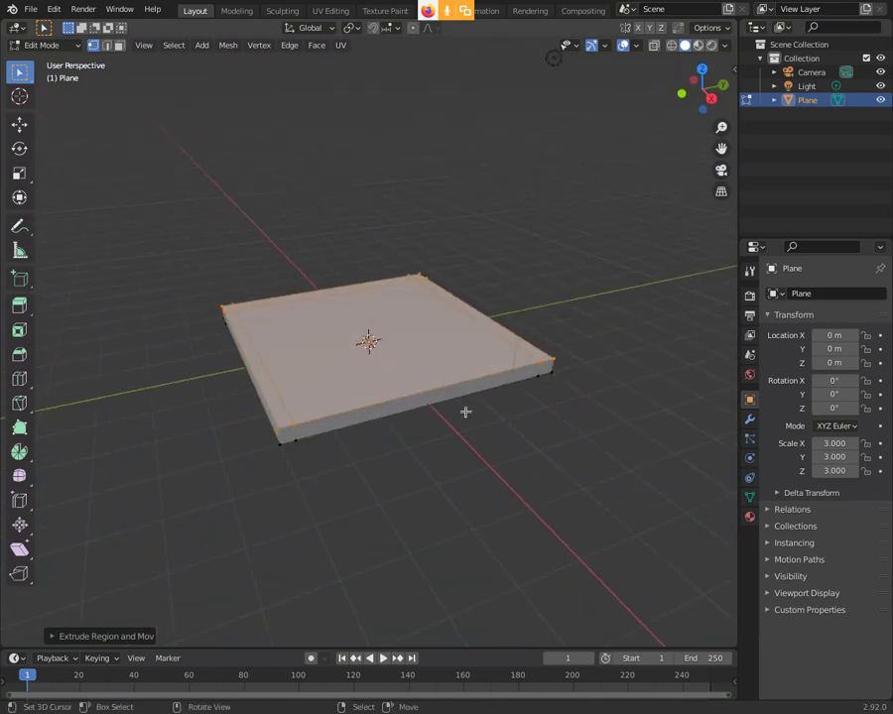
mouse_move(444, 362)
middle_mouse_down()
mouse_move(467, 359)
mouse_move(471, 367)
mouse_move(386, 386)
mouse_move(364, 359)
mouse_move(367, 368)
mouse_move(443, 386)
middle_mouse_up()
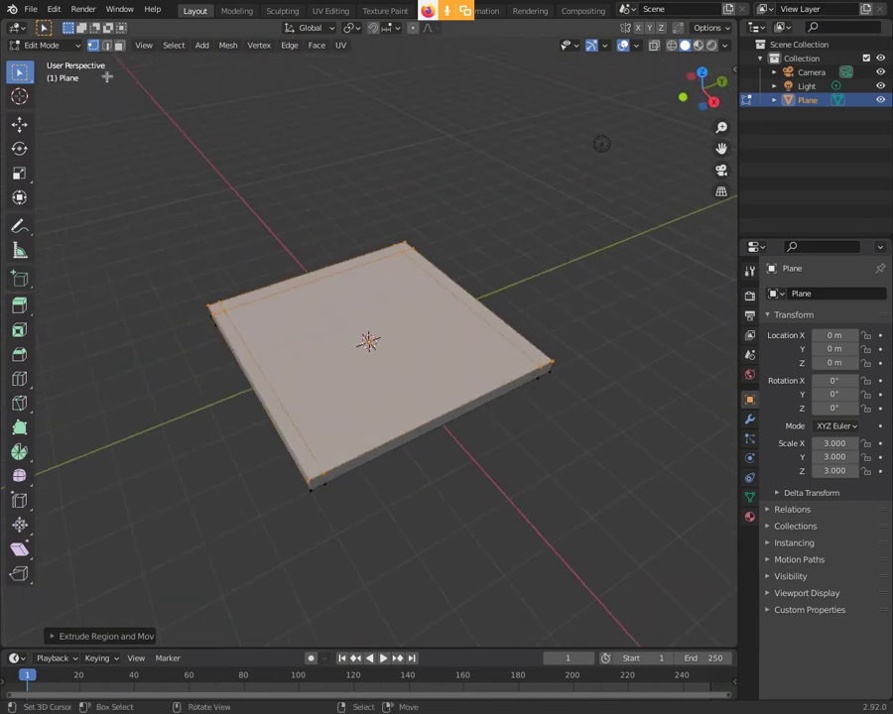
left_click(121, 46)
Step: Select the inner top face, then box-deselect it so no slab faces stay selected
middle_click_drag(351, 325, 346, 332)
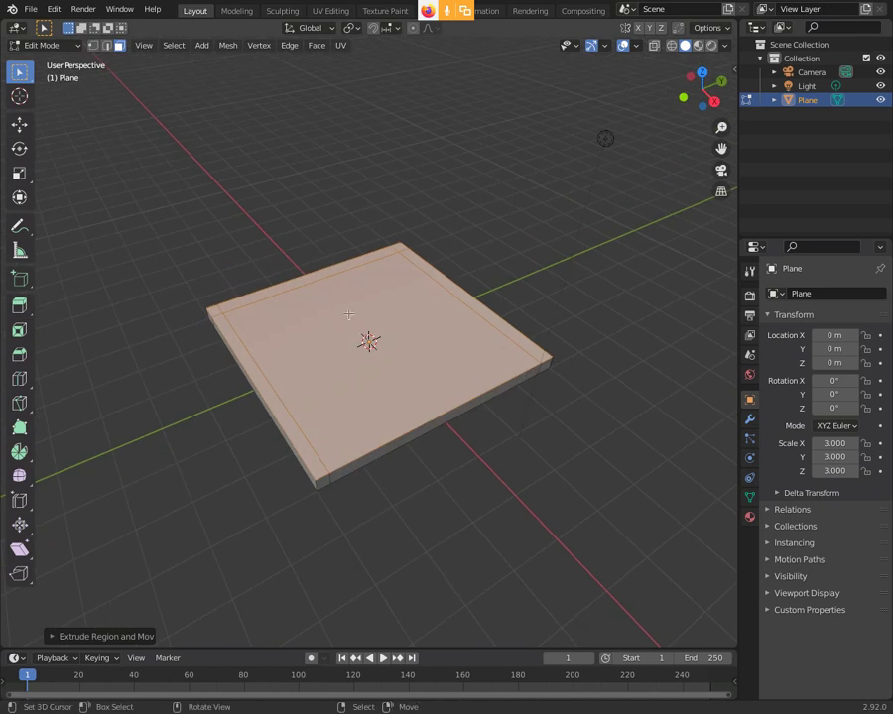
left_click(351, 317)
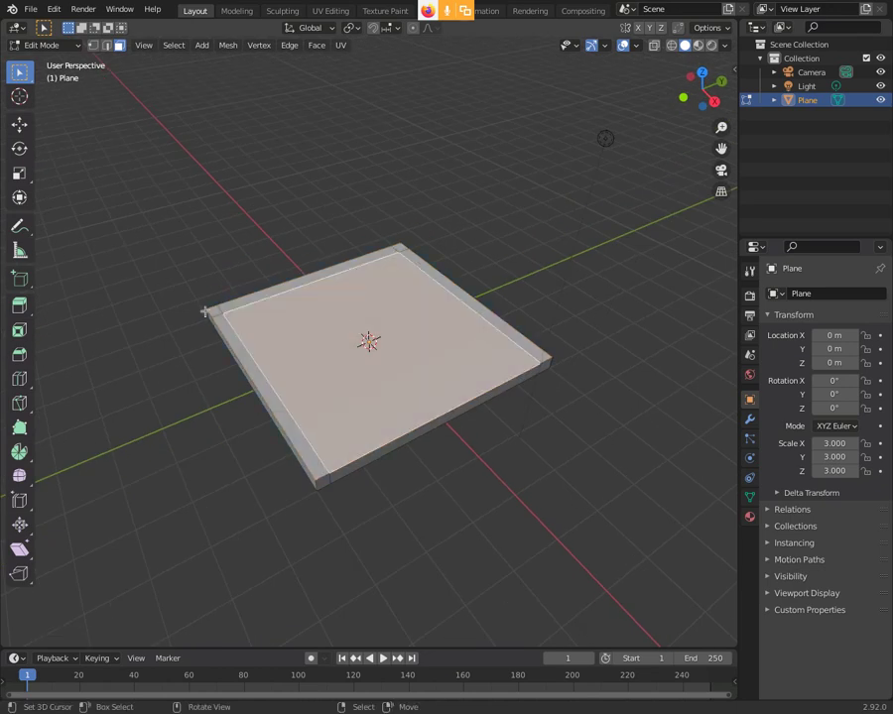
middle_click_drag(350, 323, 353, 330)
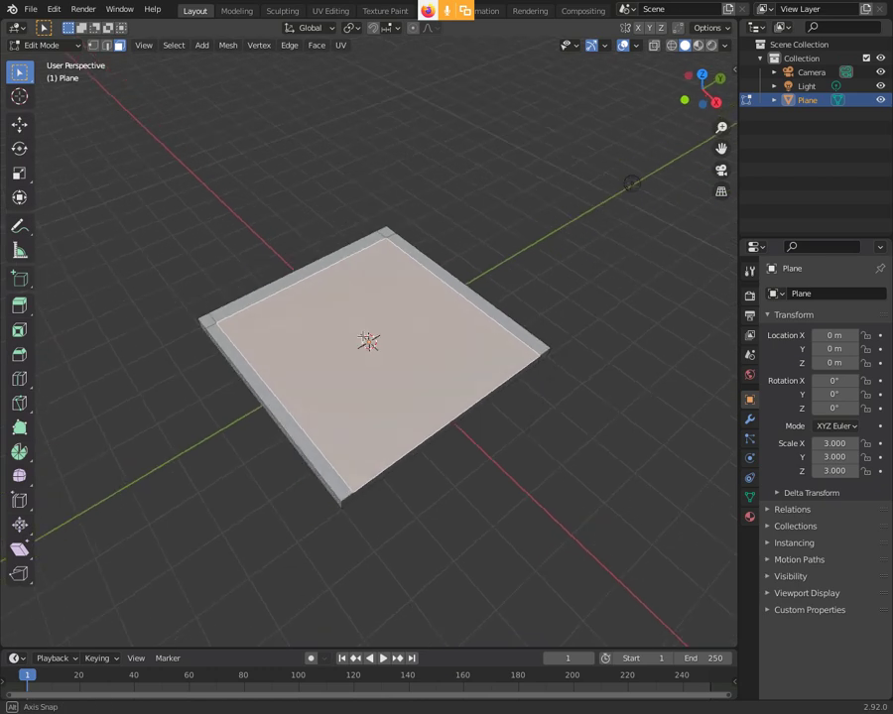
key("b")
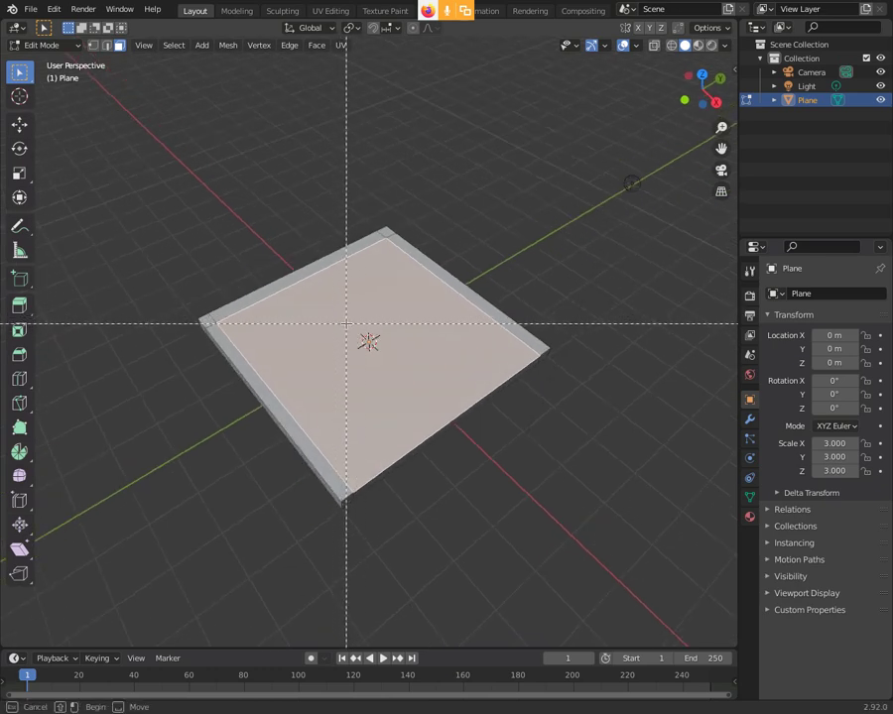
left_click_drag(346, 324, 389, 337)
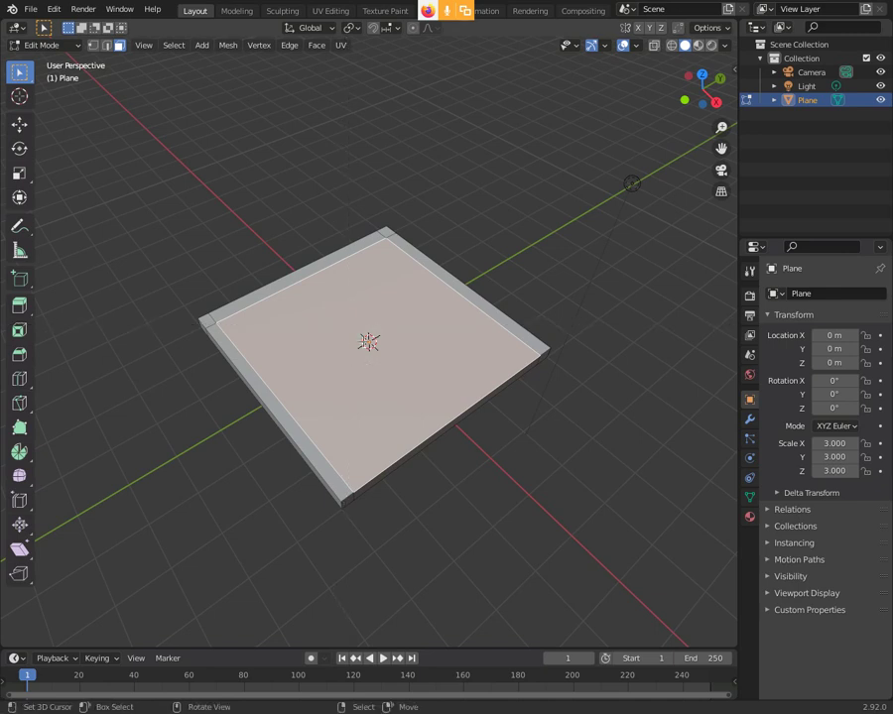
key("b")
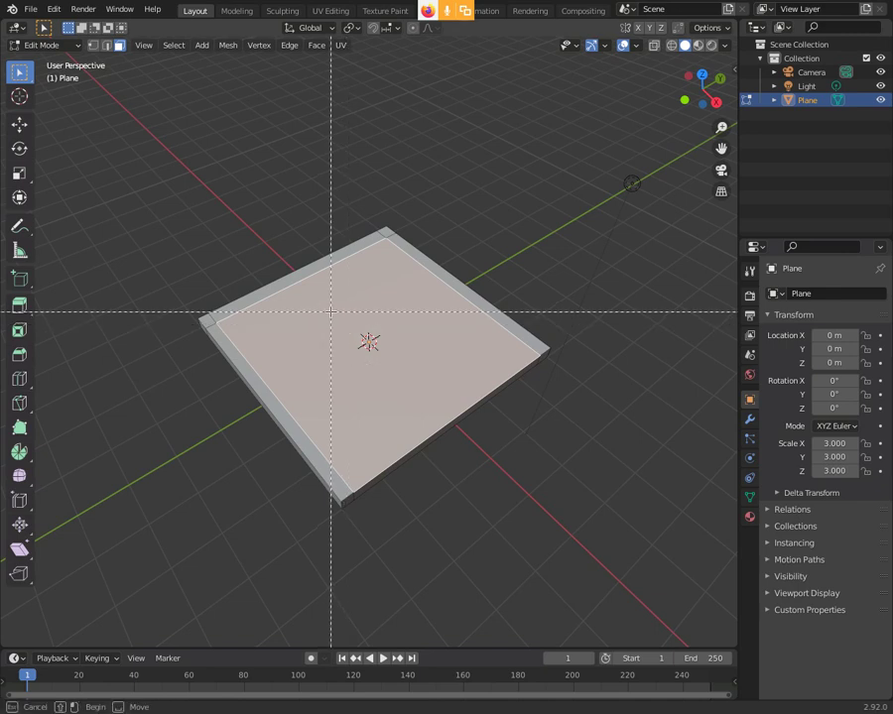
middle_click_drag(331, 311, 385, 363)
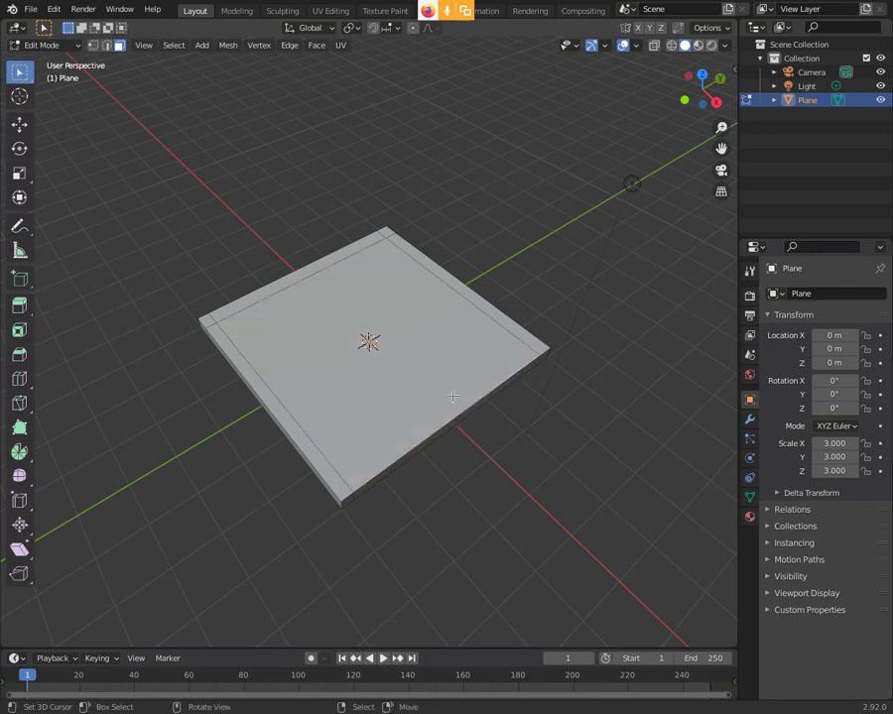
mouse_move(540, 444)
middle_mouse_down()
mouse_move(512, 415)
mouse_move(526, 391)
mouse_move(525, 422)
middle_mouse_up()
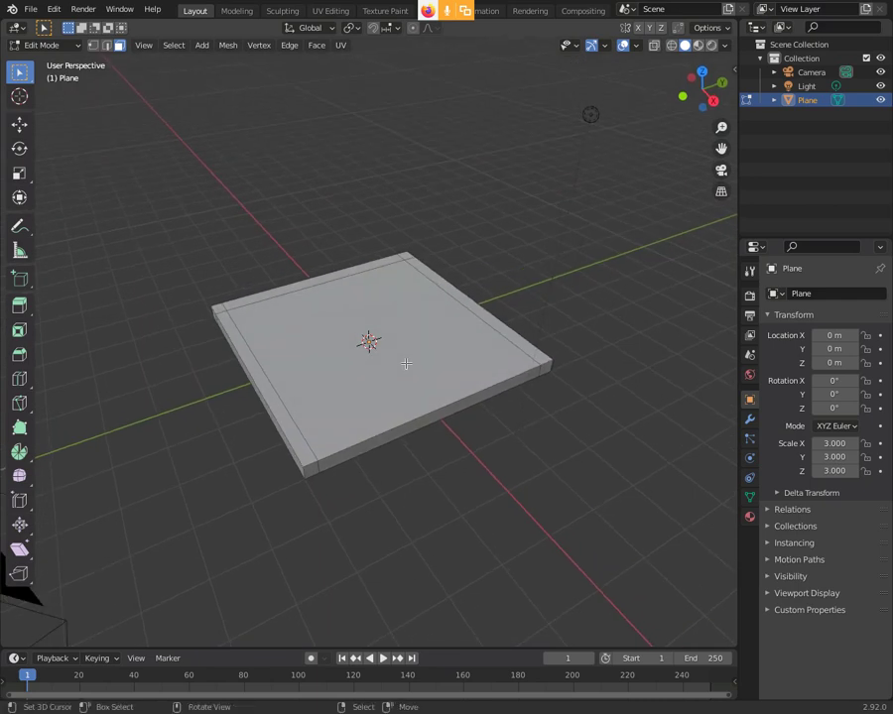
mouse_move(322, 344)
middle_mouse_down()
mouse_move(300, 333)
mouse_move(347, 355)
mouse_move(341, 370)
middle_mouse_up()
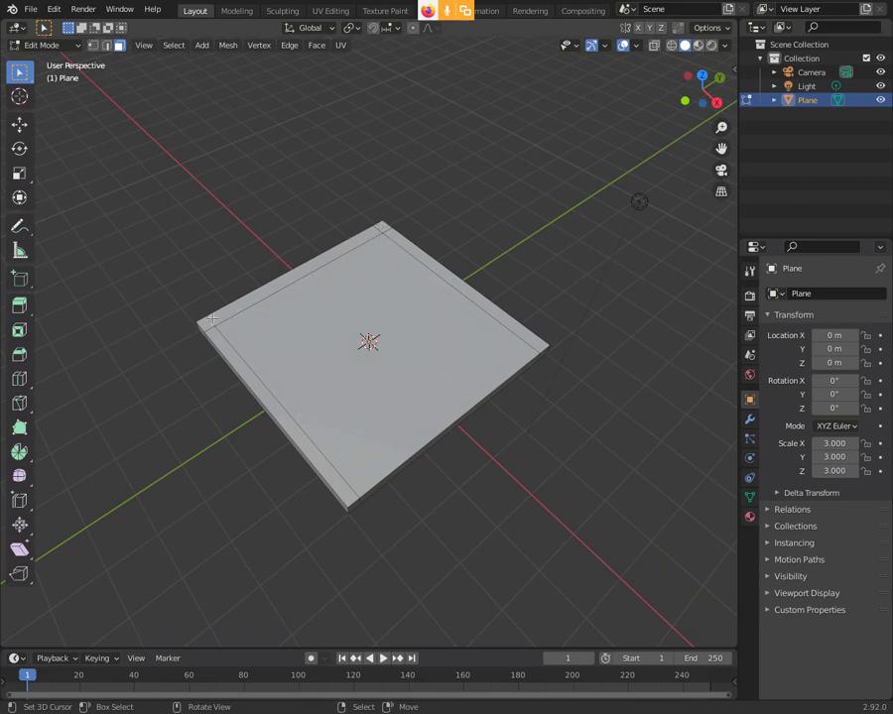
Step: Select the left and top rim strips, excluding the inner top face
left_click(272, 405)
key("b")
right_click(204, 323, "shift")
key("b")
key("Escape")
key("b")
left_click_drag(243, 304, 351, 298)
key("b")
middle_click_drag(342, 301, 369, 331)
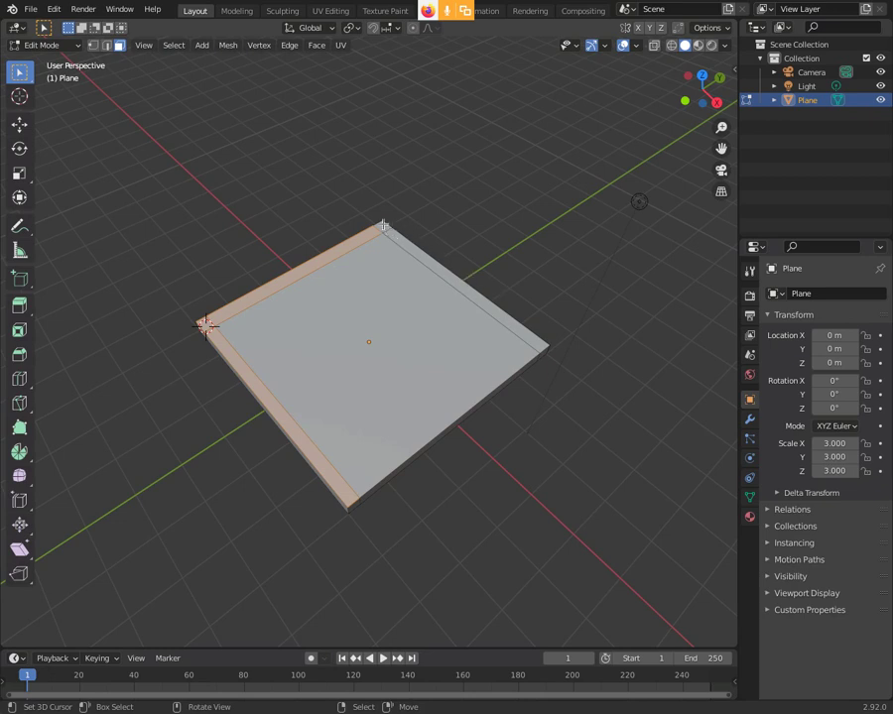
Step: Add the right rim strip to the selection and begin extruding the rim faces along their normals
key("b")
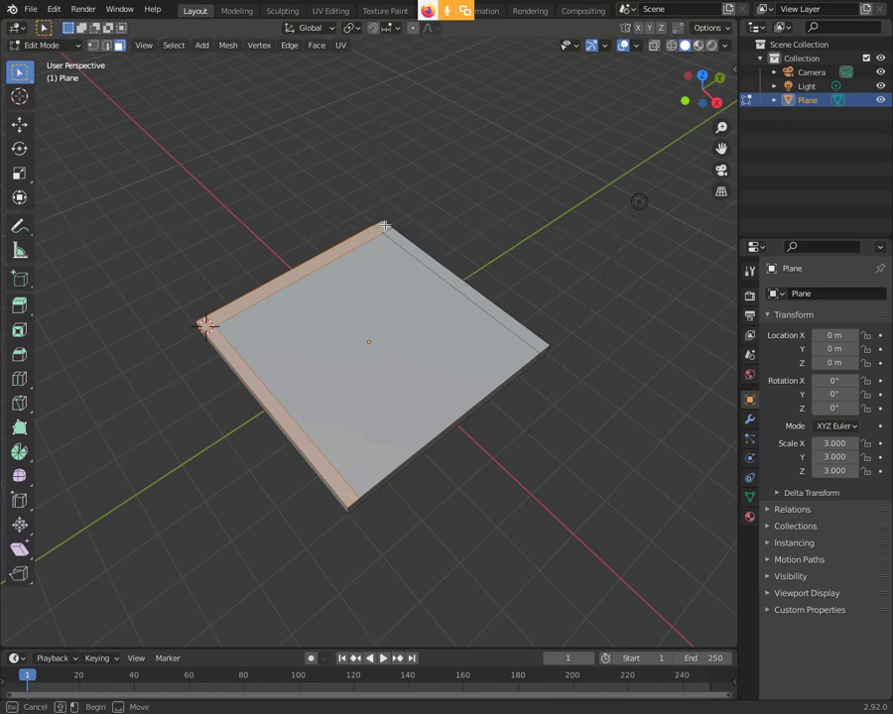
key("Escape")
key("b")
left_click_drag(422, 255, 561, 363)
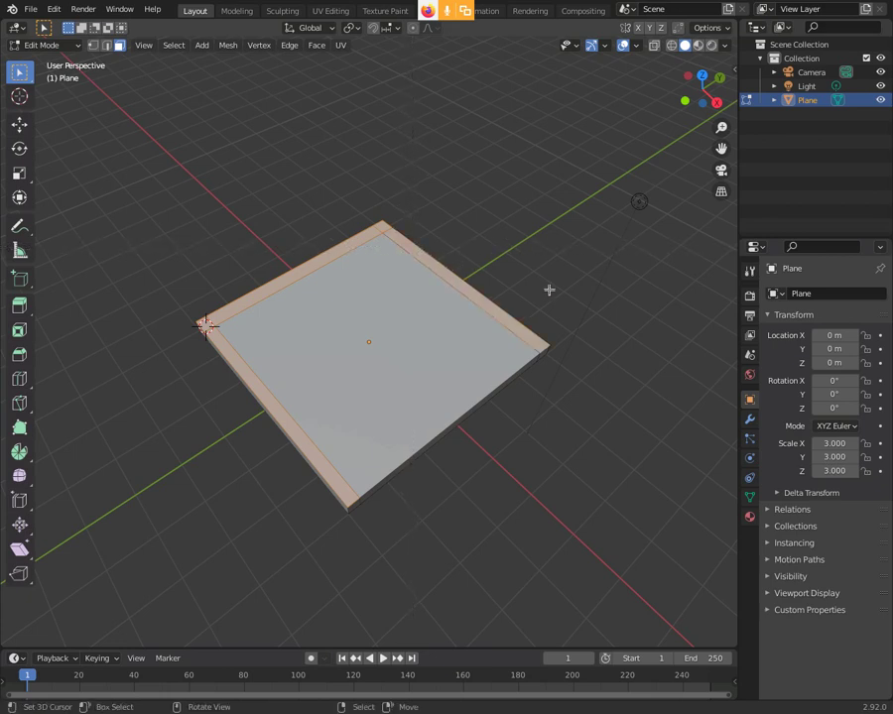
mouse_move(564, 434)
middle_mouse_down()
mouse_move(510, 486)
mouse_move(530, 385)
mouse_move(549, 376)
mouse_move(564, 397)
mouse_move(552, 419)
mouse_move(543, 404)
mouse_move(556, 397)
middle_mouse_up()
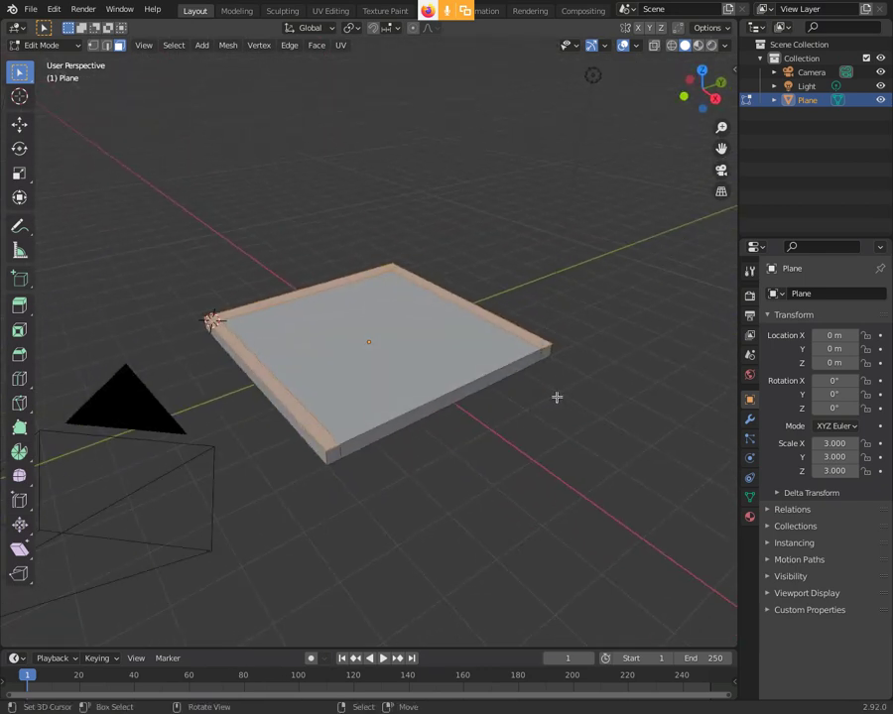
key("e")
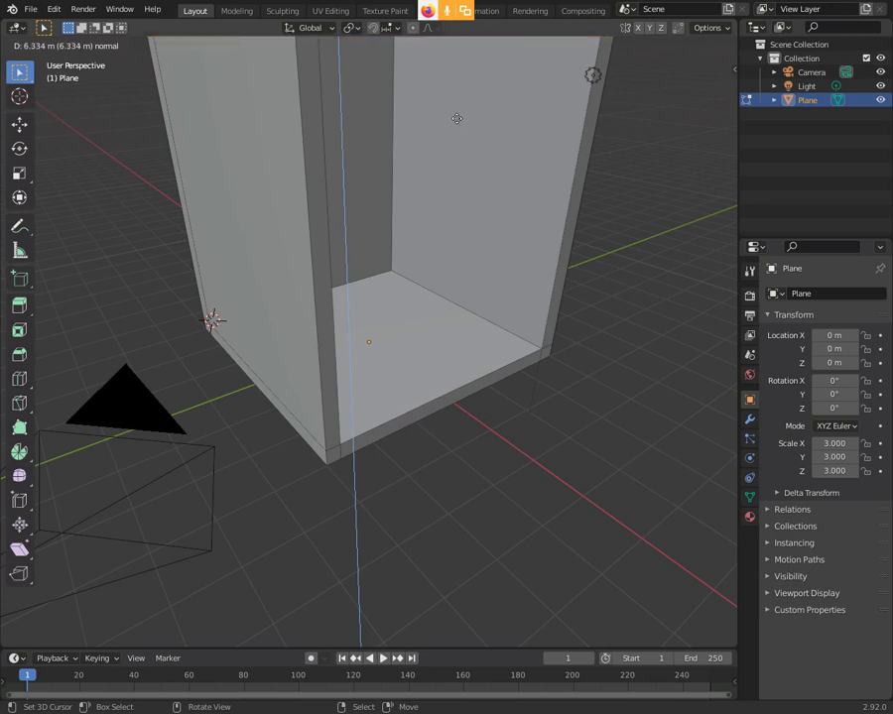
Step: Confirm the tall wall extrusion, inspect the box, and start another extrusion of the top rim
left_click(457, 122)
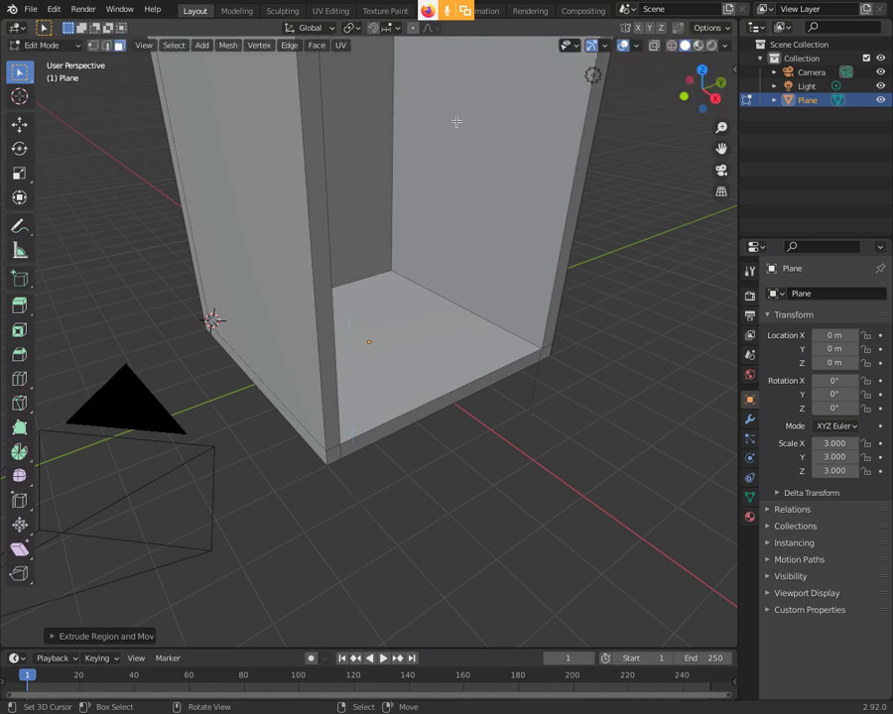
middle_click_drag(457, 122, 453, 151)
scroll(453, 151, "down", 4)
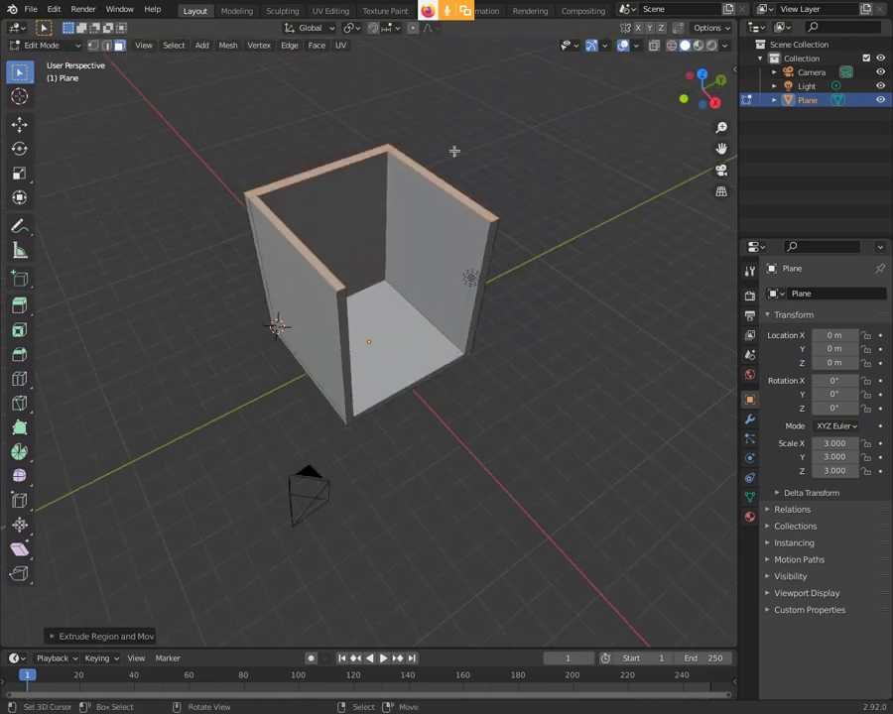
middle_click_drag(464, 304, 461, 278)
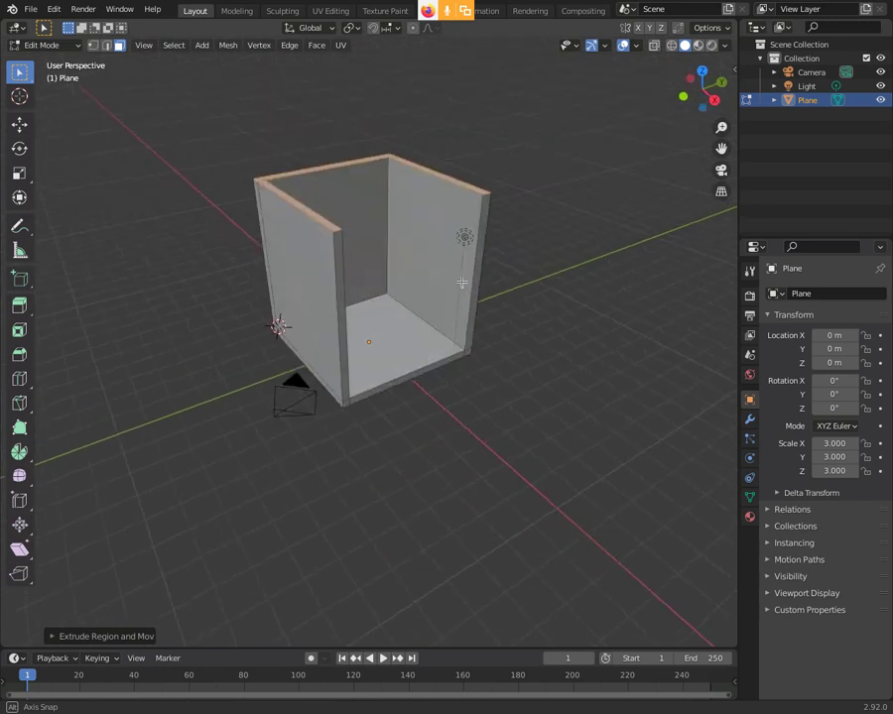
scroll(456, 288, "down", 2)
mouse_move(456, 290)
middle_mouse_down()
mouse_move(452, 301)
mouse_move(406, 280)
mouse_move(419, 279)
middle_mouse_up()
scroll(415, 285, "up", 2)
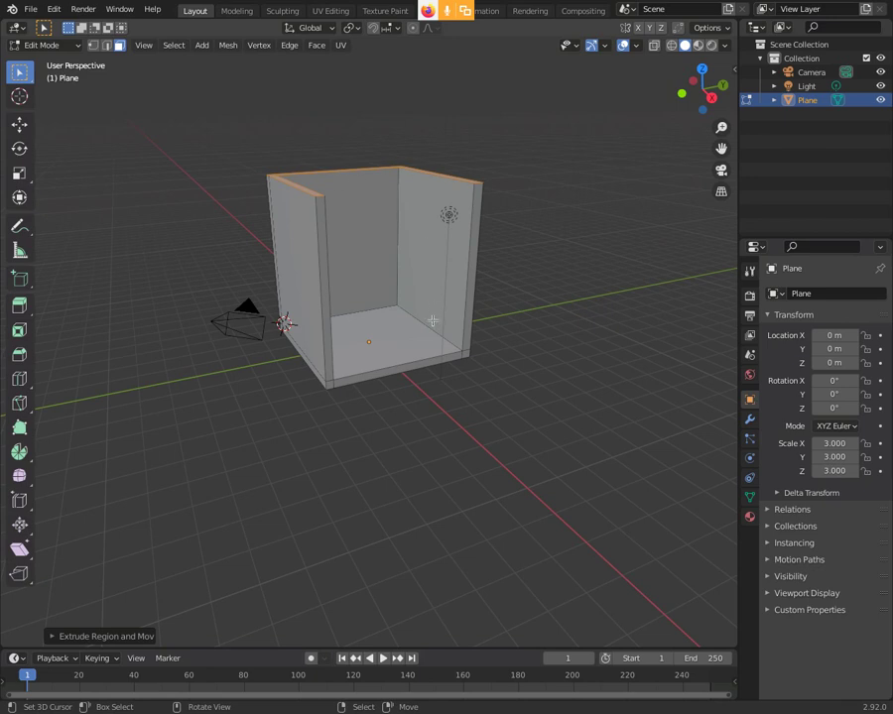
mouse_move(526, 176)
middle_mouse_down()
mouse_move(531, 211)
mouse_move(512, 201)
mouse_move(511, 189)
middle_mouse_up()
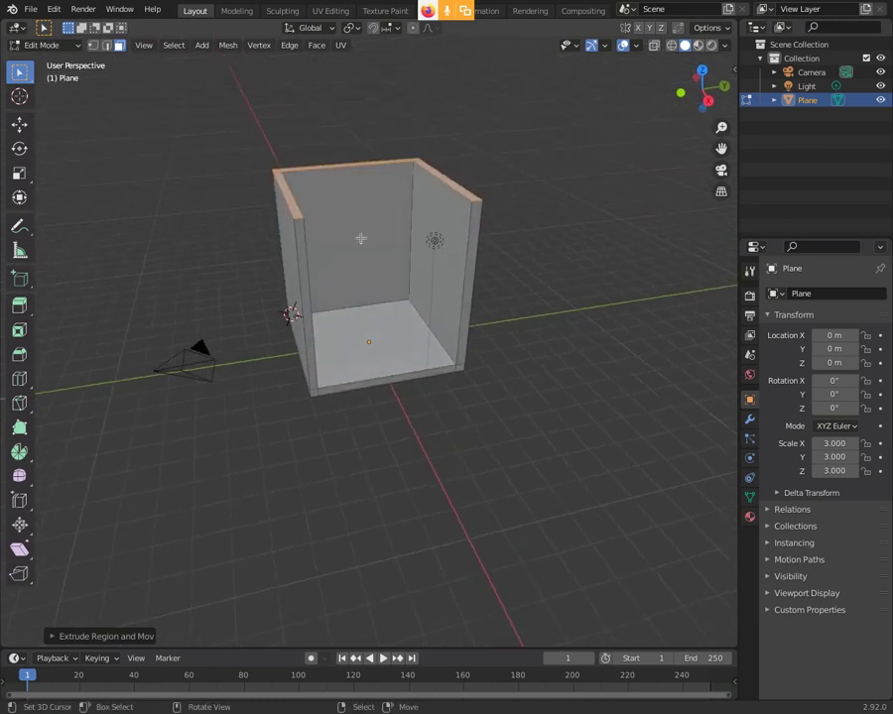
key("e")
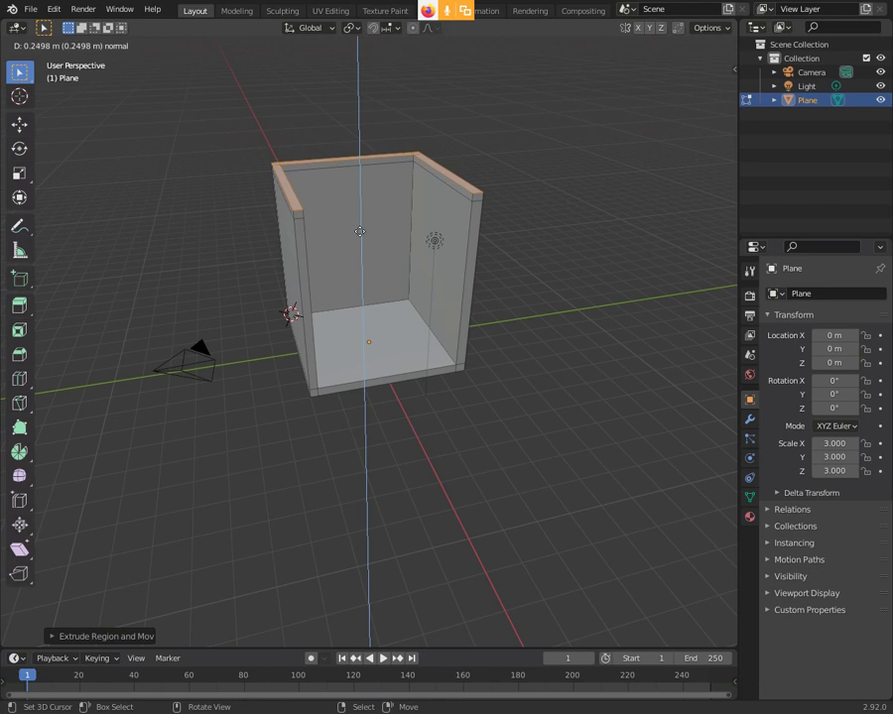
Step: Confirm the rim extrusion at about 0.25 m and view the box from several angles
left_click(359, 230)
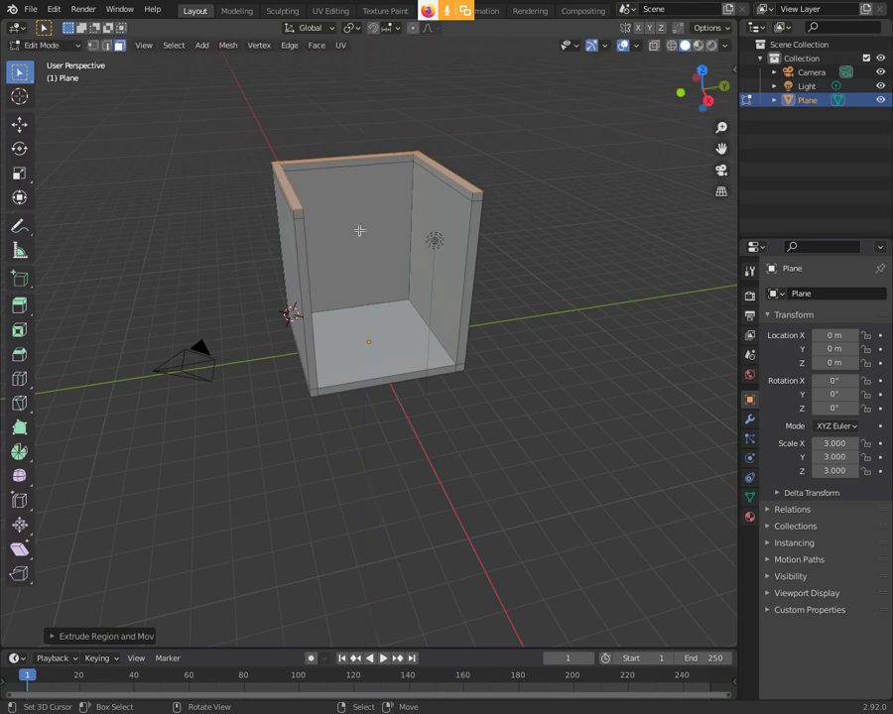
mouse_move(583, 238)
middle_mouse_down()
mouse_move(555, 212)
mouse_move(564, 237)
middle_mouse_up()
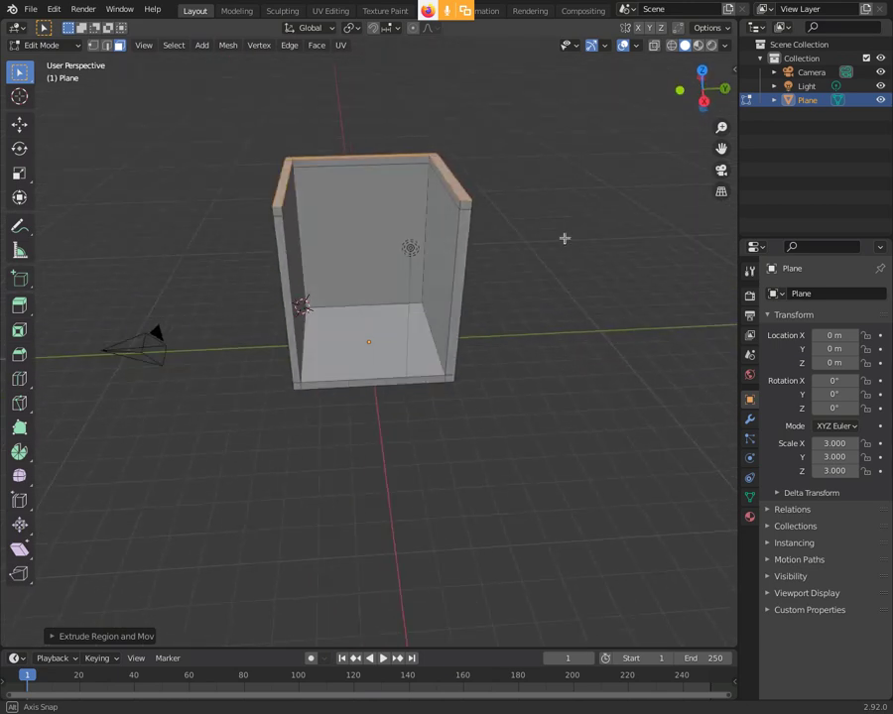
scroll(442, 278, "up", 3)
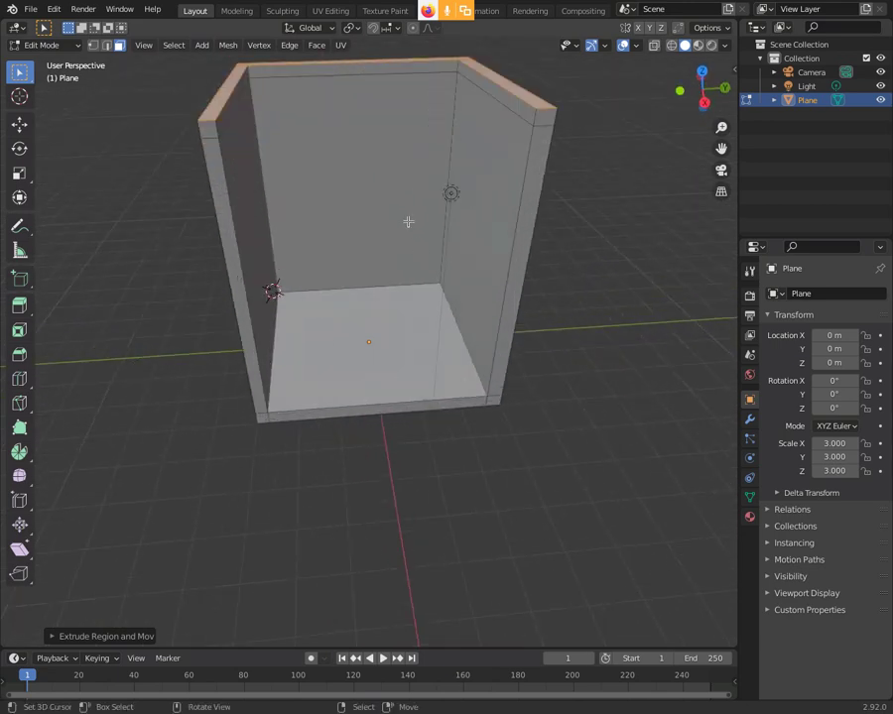
middle_click_drag(348, 175, 336, 170)
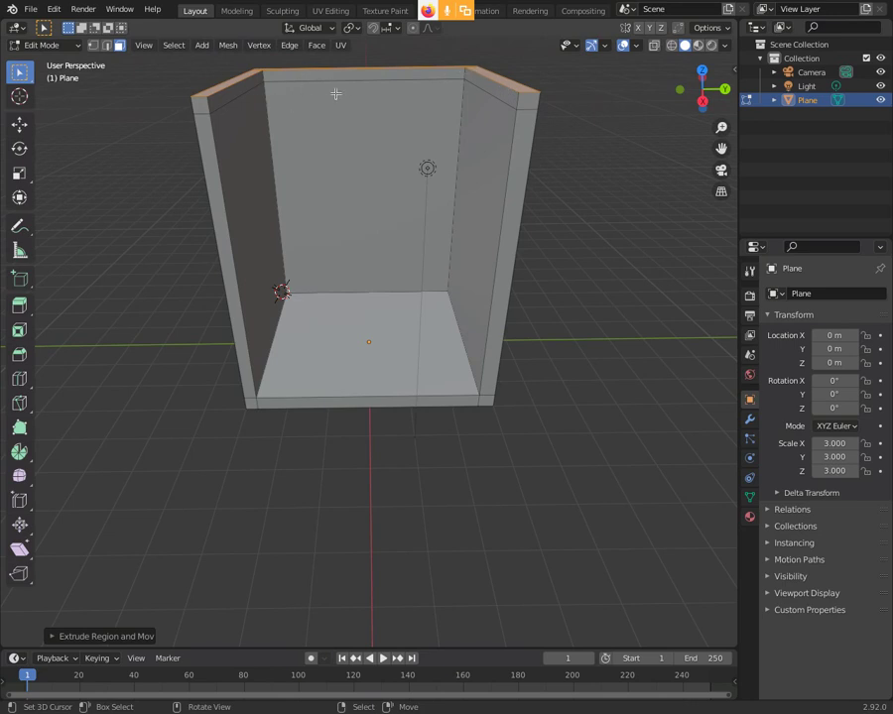
middle_click_drag(566, 215, 590, 282)
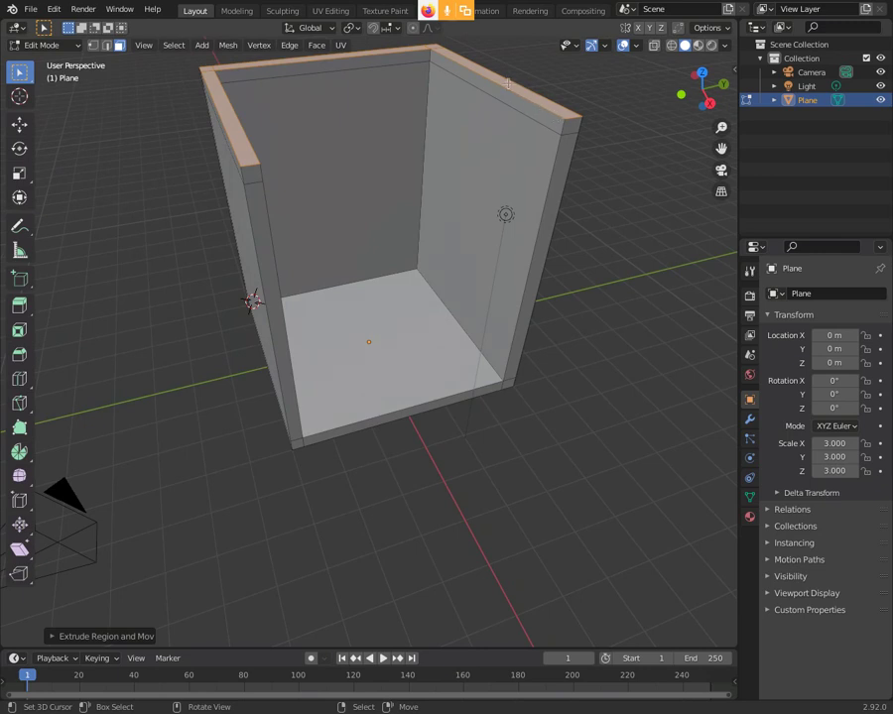
mouse_move(601, 227)
middle_mouse_down()
mouse_move(583, 265)
mouse_move(542, 239)
mouse_move(466, 243)
mouse_move(572, 222)
middle_mouse_up()
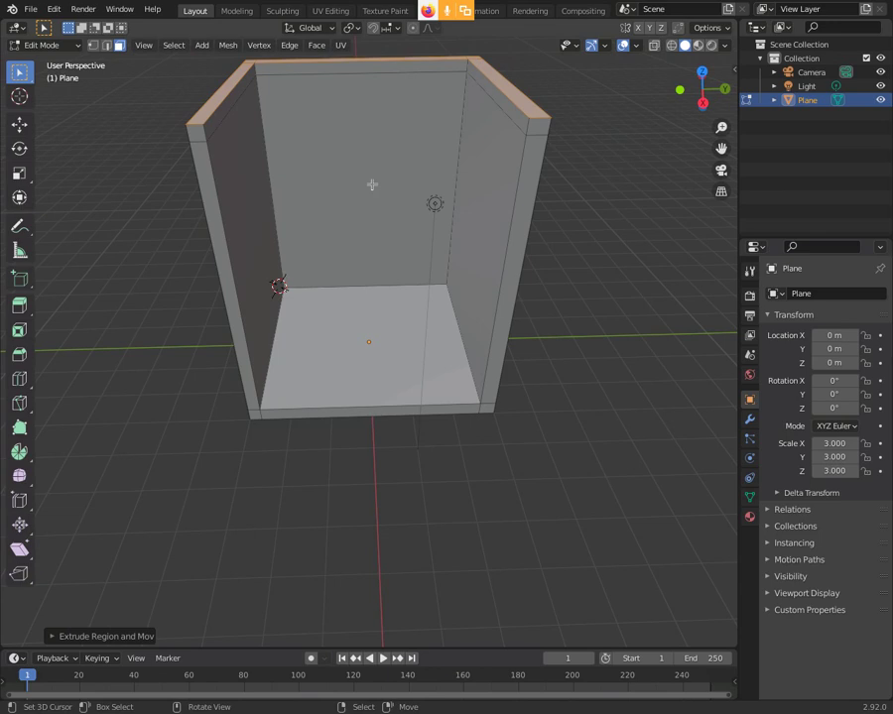
Step: Clear the selection and select only the inner top rim strip of the walls
key("alt")
key("alt+a")
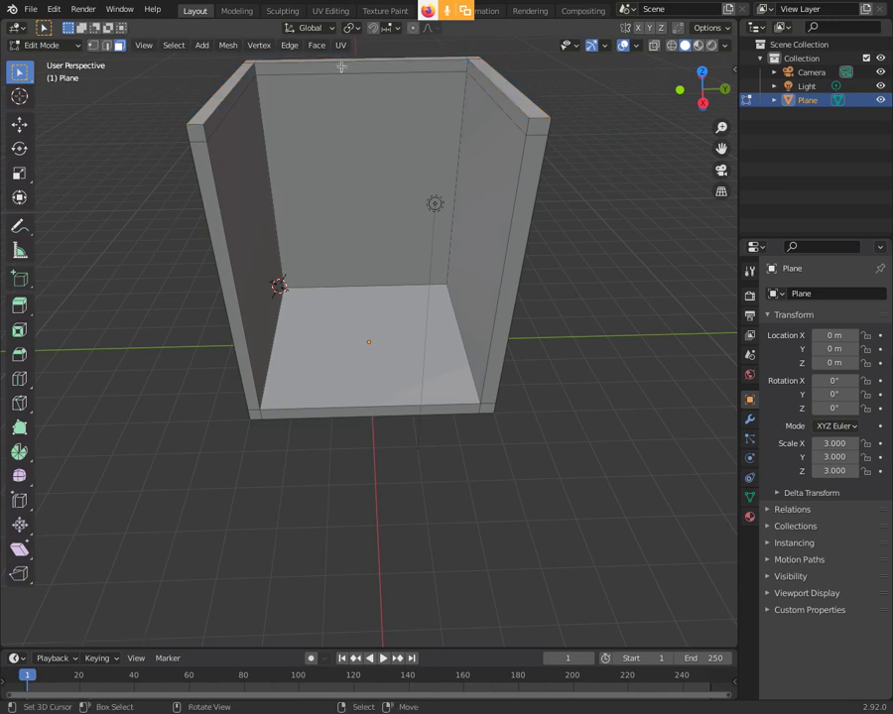
key("ctrl+r")
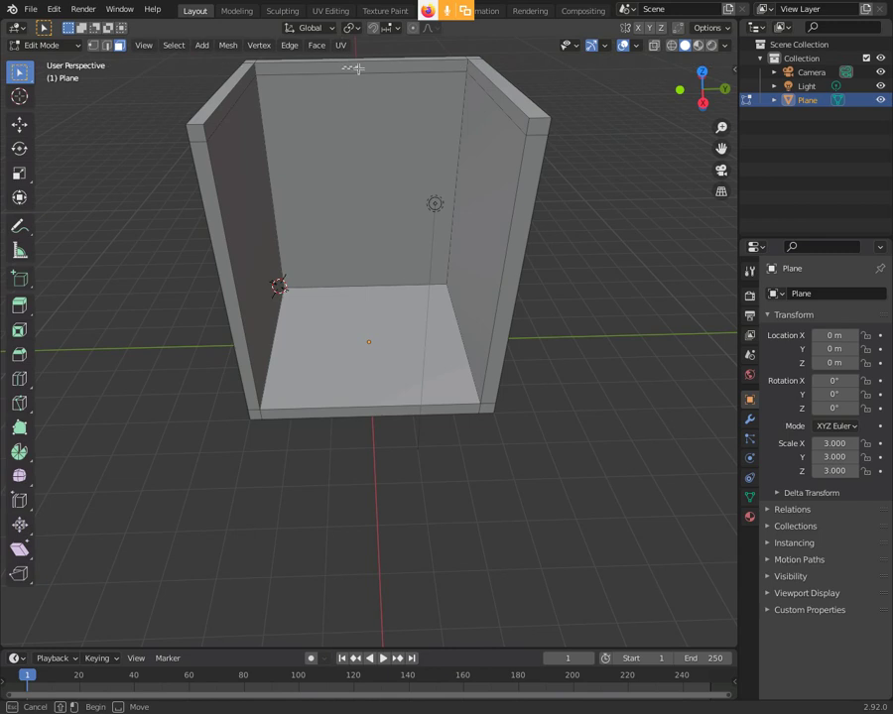
left_click(355, 68)
key("ctrl+r")
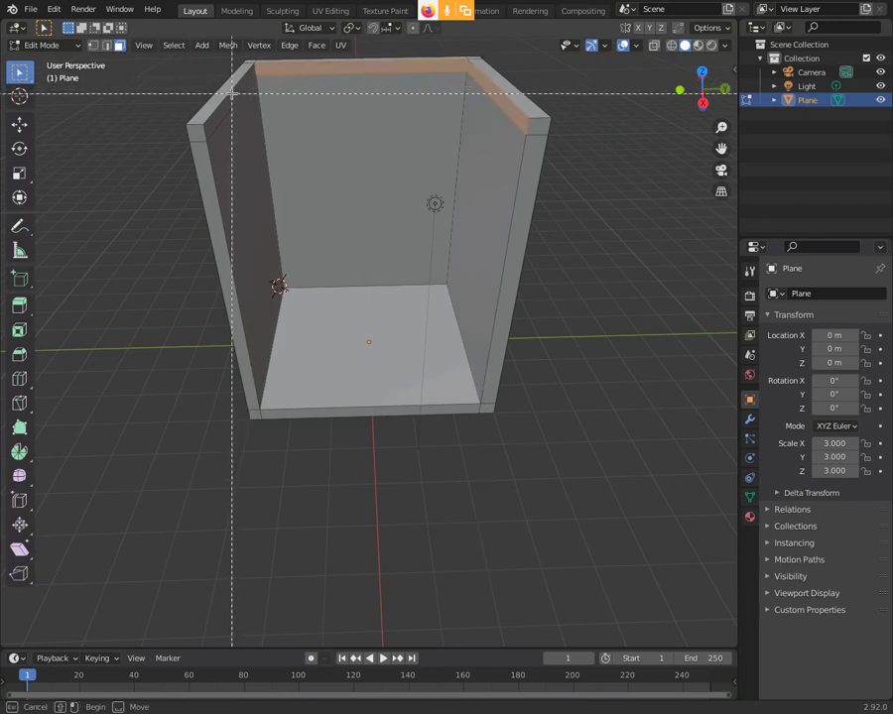
key("Escape")
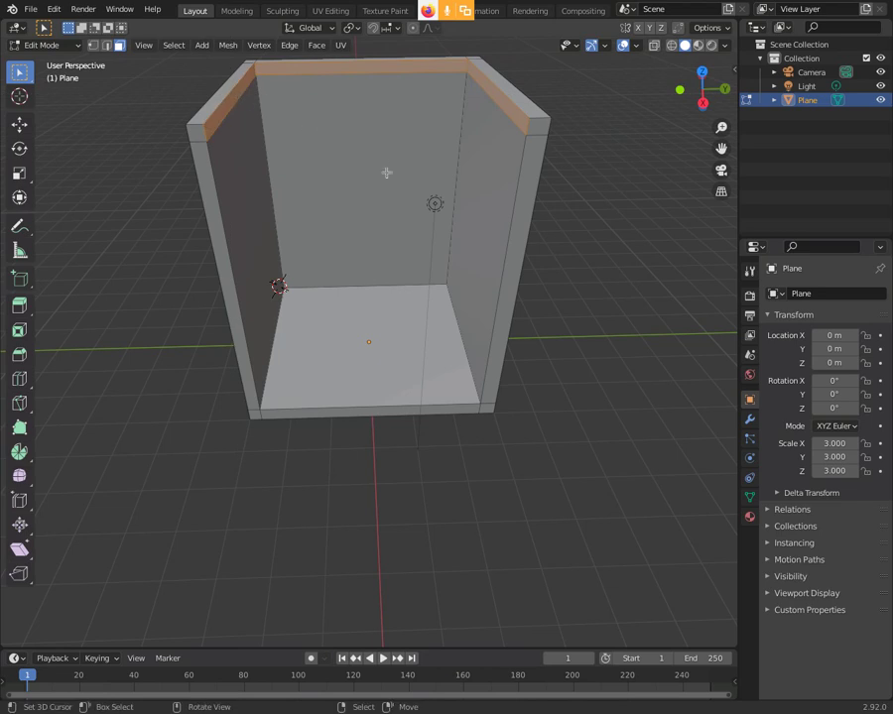
Step: Delete the selected inner rim faces with X > Faces and check the result
middle_click_drag(384, 170, 367, 160)
key("x")
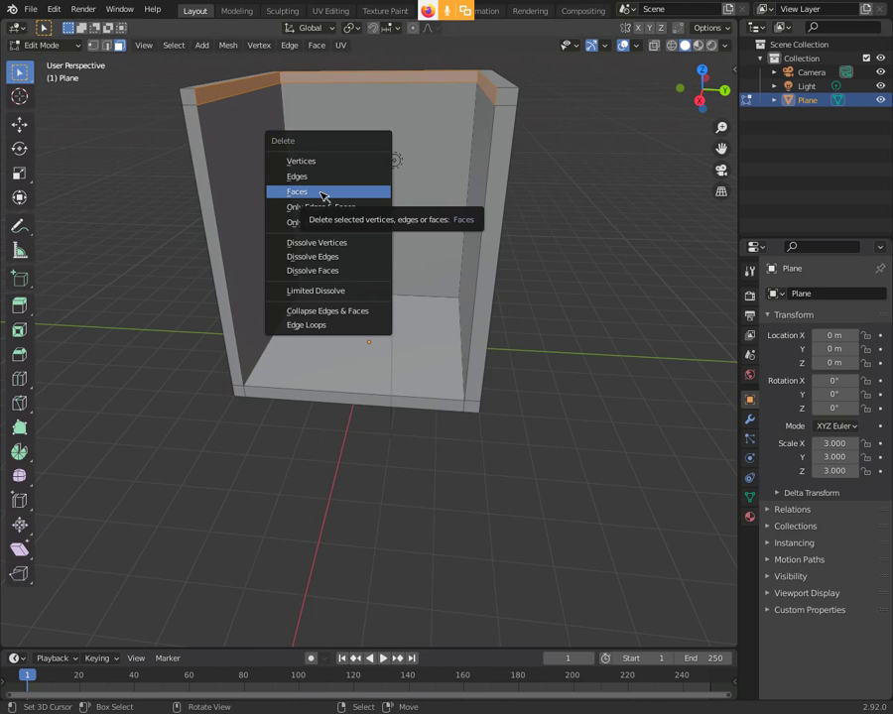
left_click(324, 197)
mouse_move(321, 194)
middle_mouse_down()
mouse_move(393, 177)
mouse_move(365, 133)
mouse_move(357, 162)
mouse_move(359, 154)
mouse_move(270, 136)
mouse_move(346, 170)
middle_mouse_up()
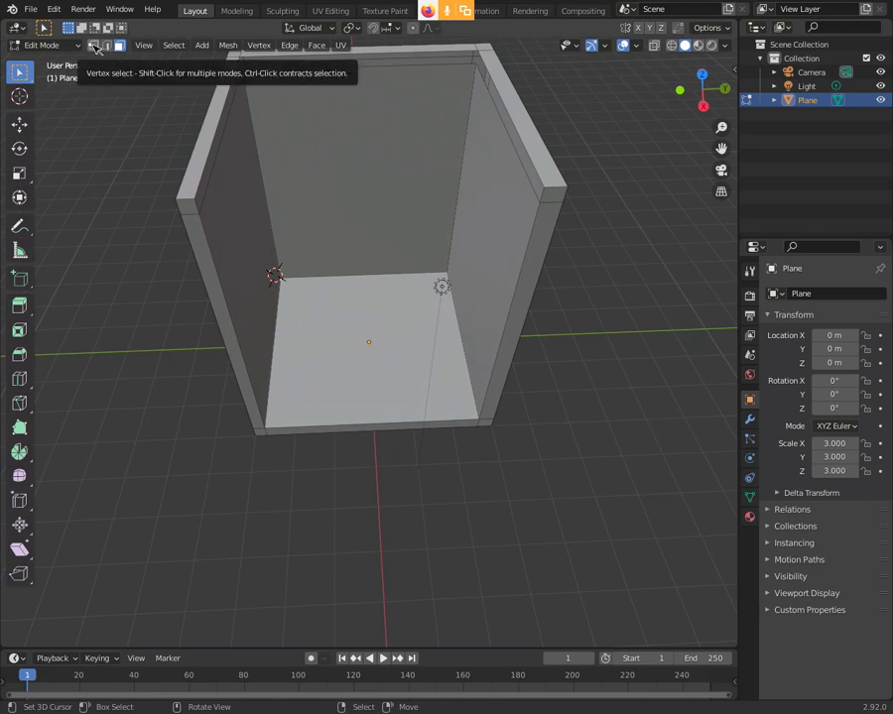
Step: In Vertex select mode, box-select the right-edge vertex and the top-corner vertices
left_click(94, 45)
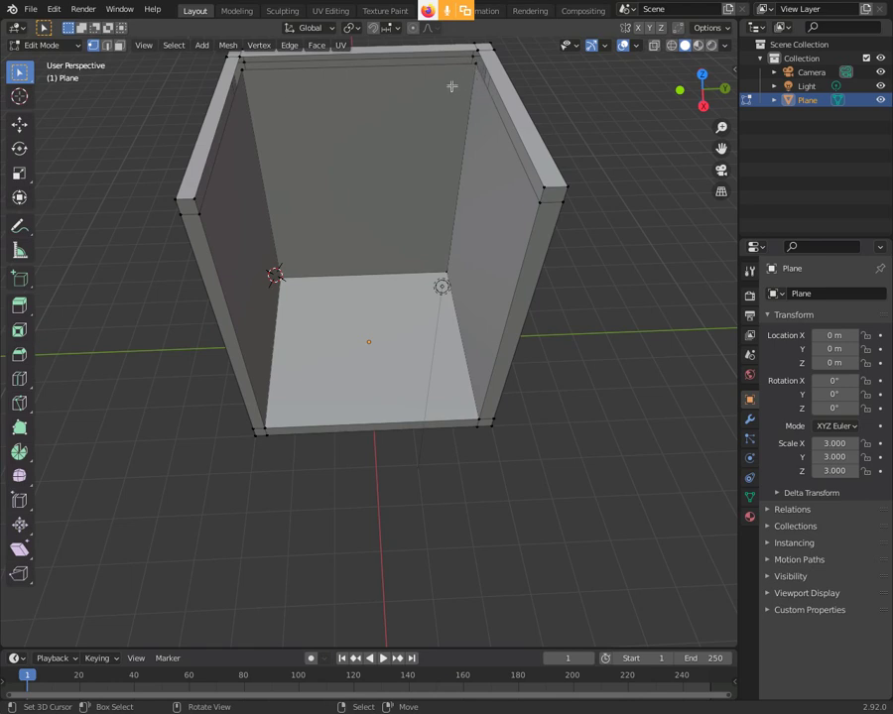
mouse_move(448, 89)
middle_mouse_down()
mouse_move(451, 100)
mouse_move(462, 92)
middle_mouse_up()
scroll(407, 97, "up", 3)
scroll(407, 96, "down", 3)
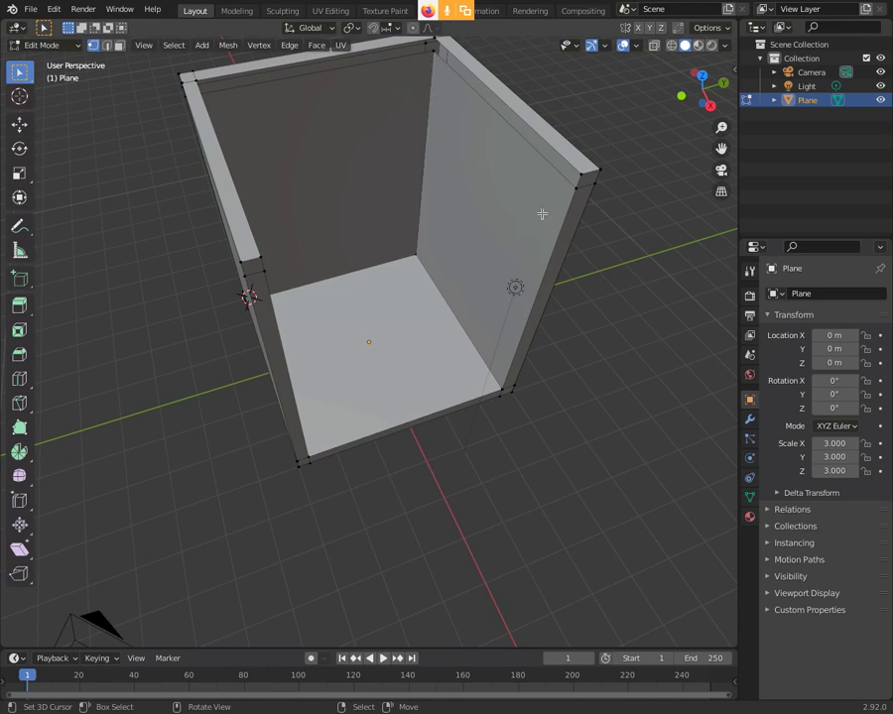
middle_click_drag(405, 175, 408, 192)
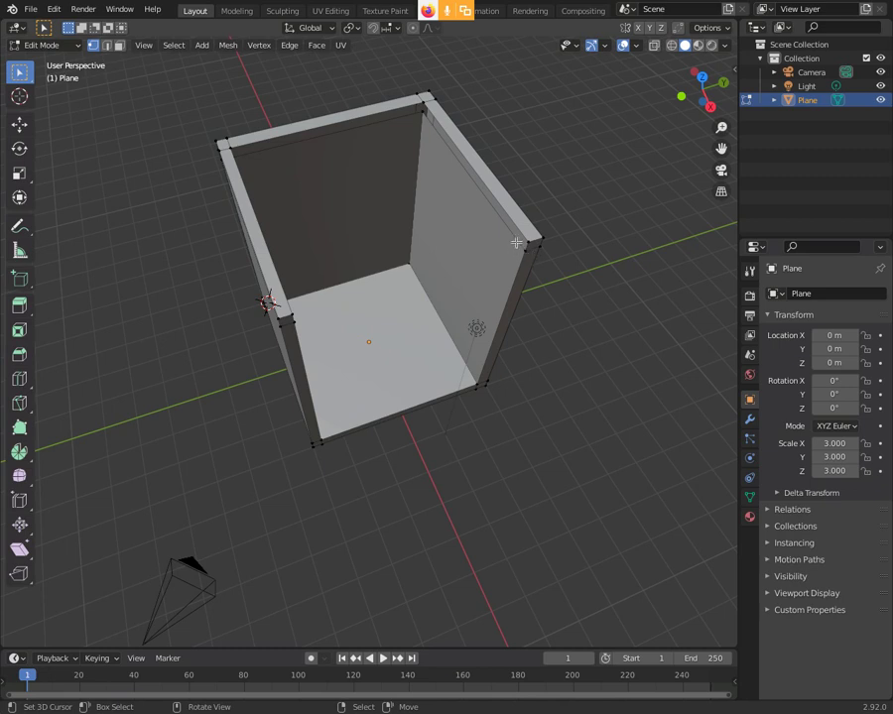
key("b")
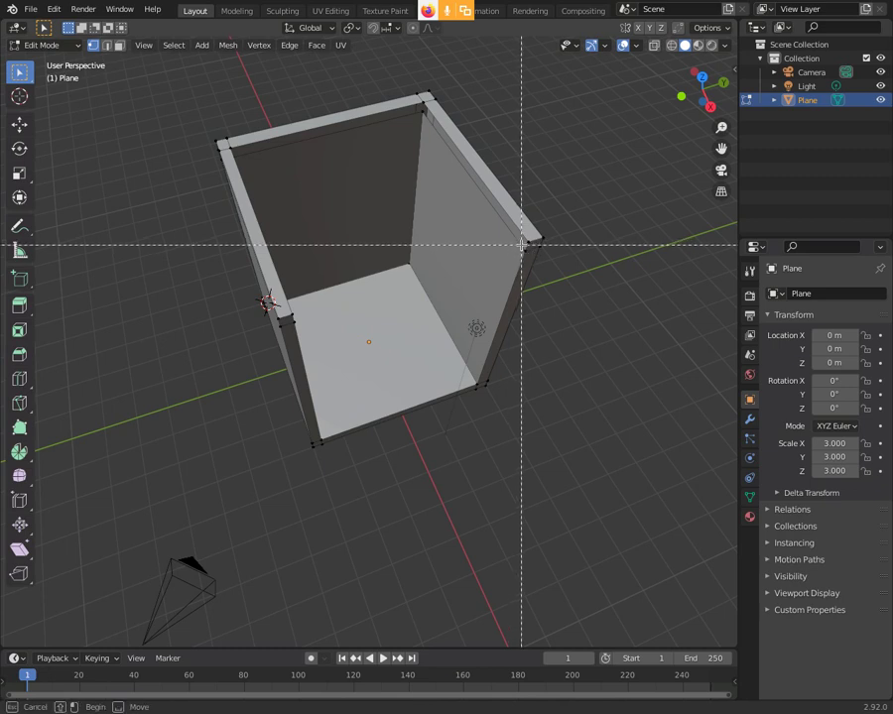
left_click(524, 247)
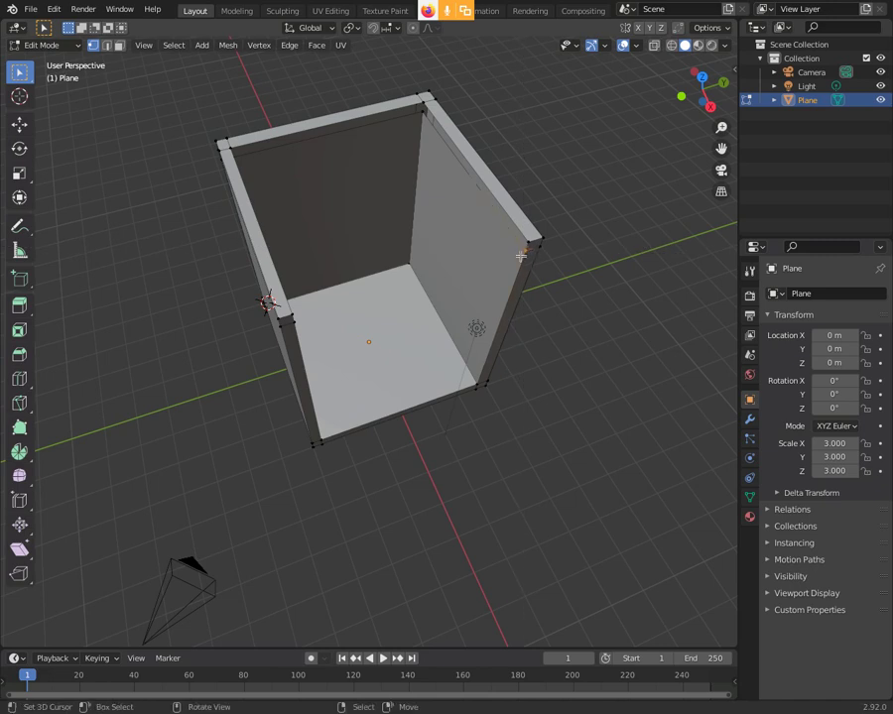
key("b")
left_click(420, 107)
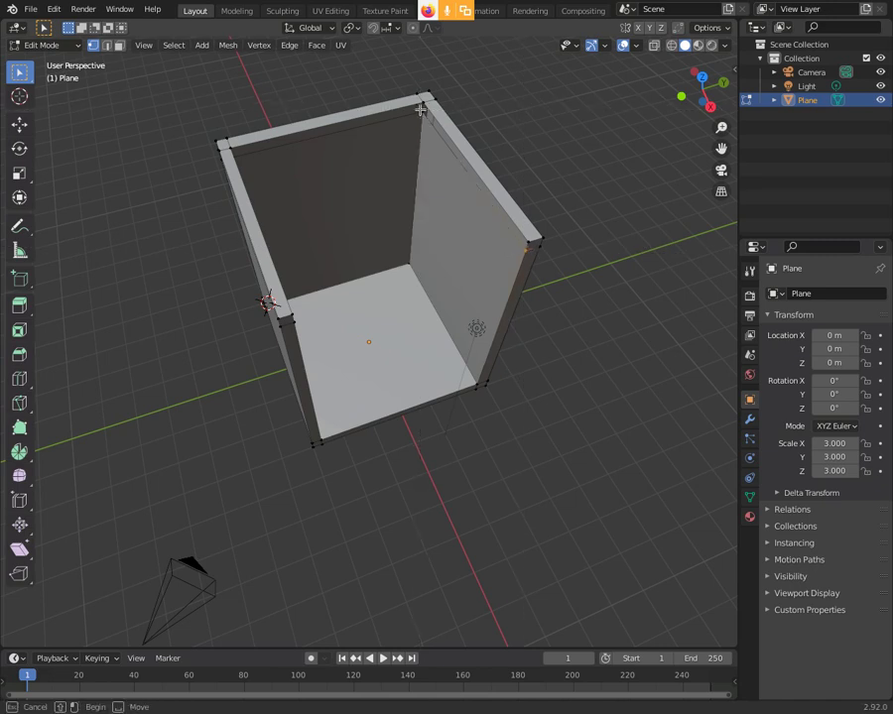
Step: Orbit to the other side and add the inner top-left corner vertex to the selection
mouse_move(423, 111)
middle_mouse_down()
mouse_move(428, 123)
mouse_move(422, 111)
mouse_move(341, 153)
middle_mouse_up()
key("b")
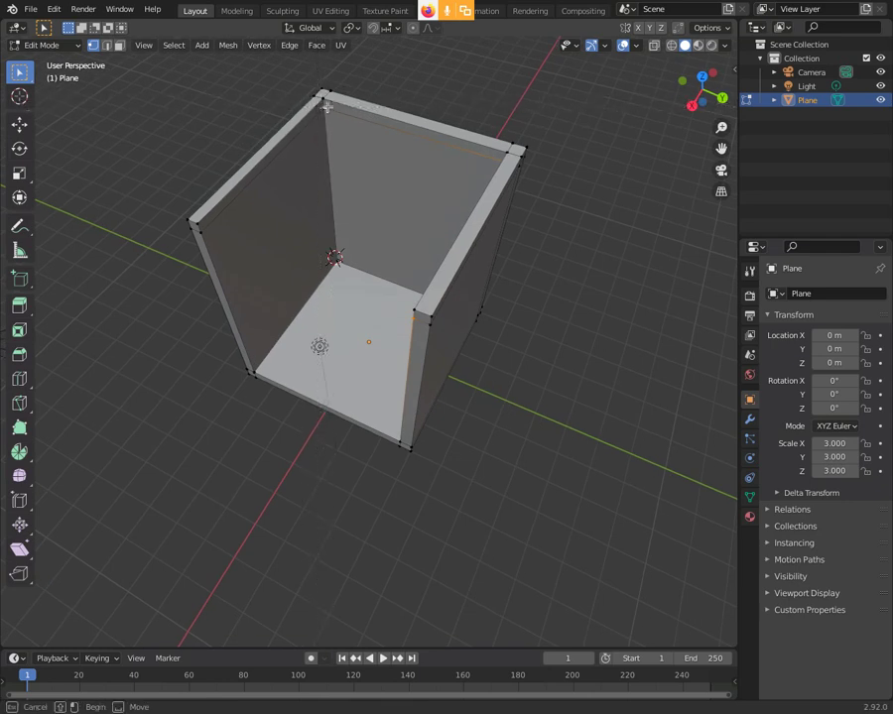
key("Escape")
middle_click_drag(334, 146, 255, 186)
key("b")
left_click_drag(202, 191, 209, 199)
mouse_move(294, 196)
middle_mouse_down()
mouse_move(374, 213)
mouse_move(342, 161)
mouse_move(336, 124)
mouse_move(361, 199)
middle_mouse_up()
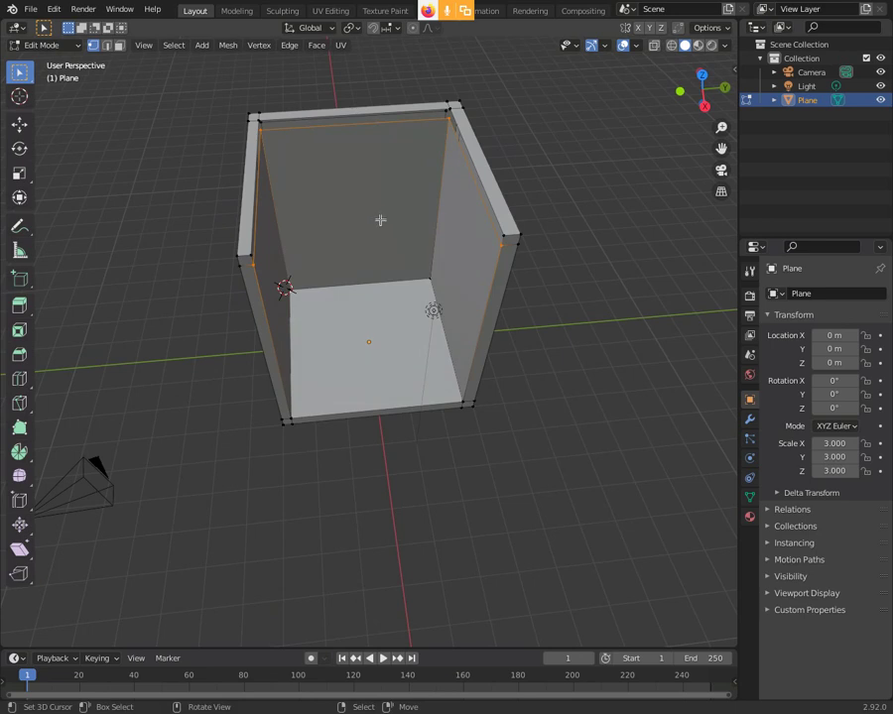
key("f")
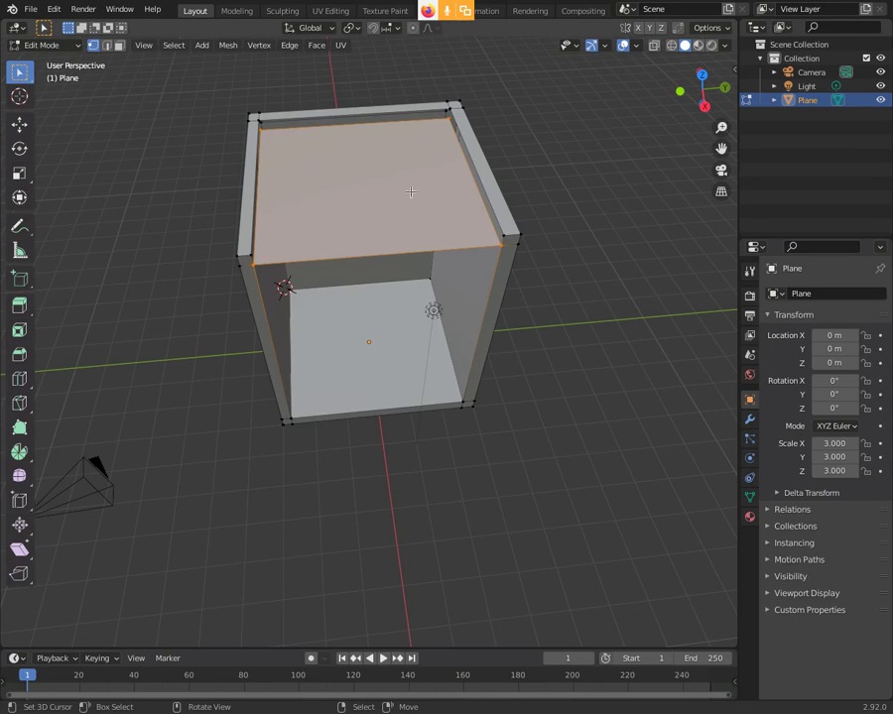
middle_click_drag(290, 136, 278, 136)
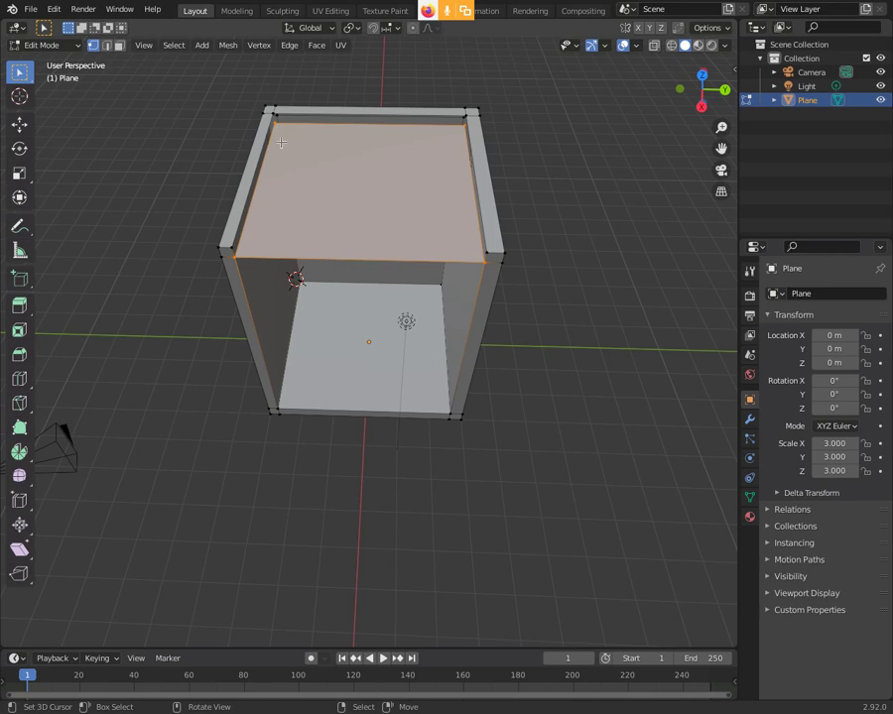
middle_click_drag(359, 157, 486, 182)
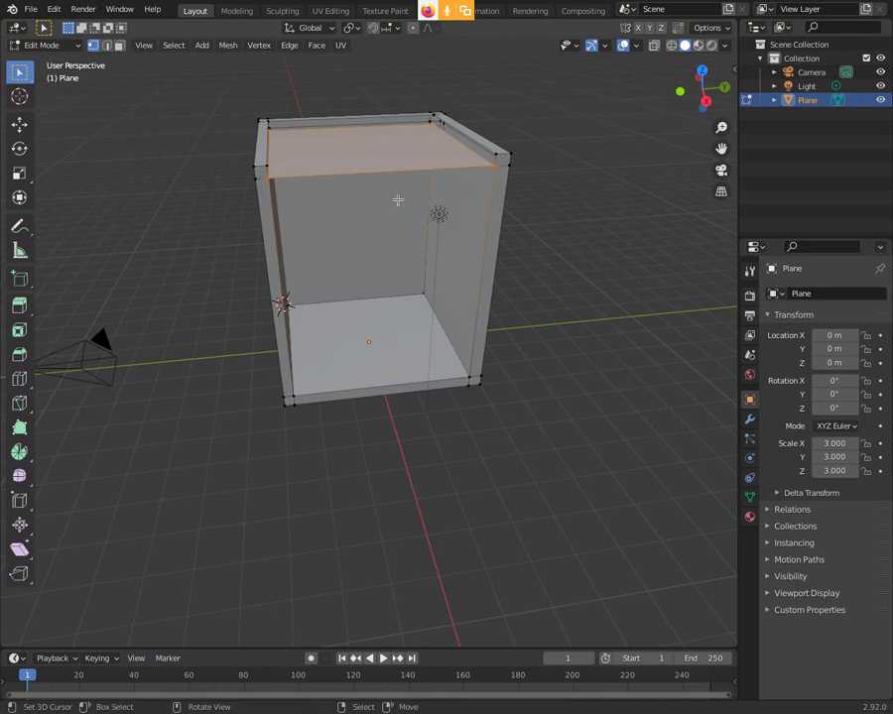
middle_click_drag(398, 201, 248, 199)
middle_click_drag(347, 177, 430, 217)
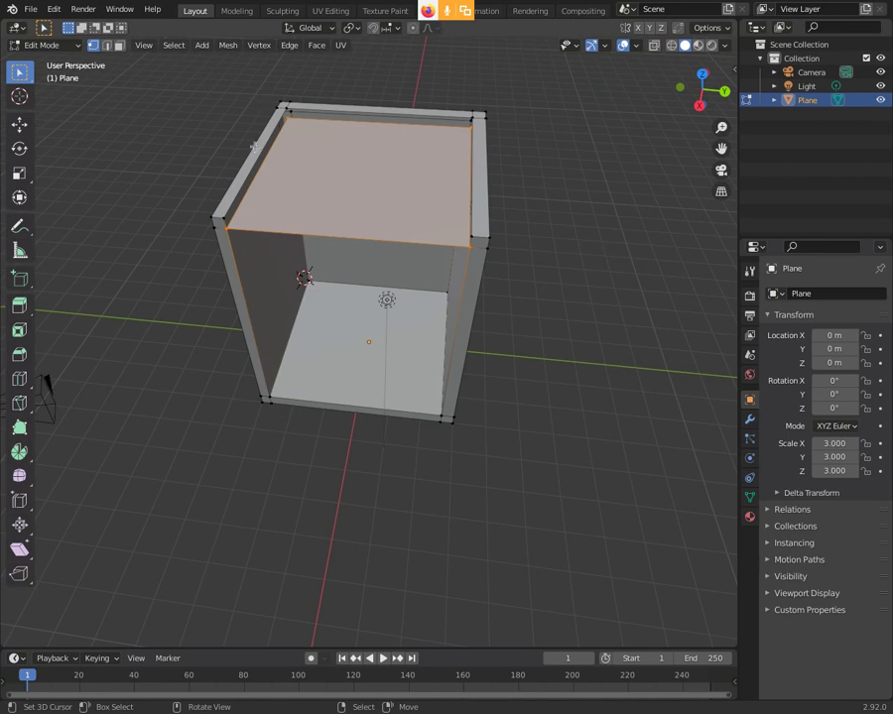
mouse_move(375, 267)
middle_mouse_down()
mouse_move(346, 246)
mouse_move(326, 205)
middle_mouse_up()
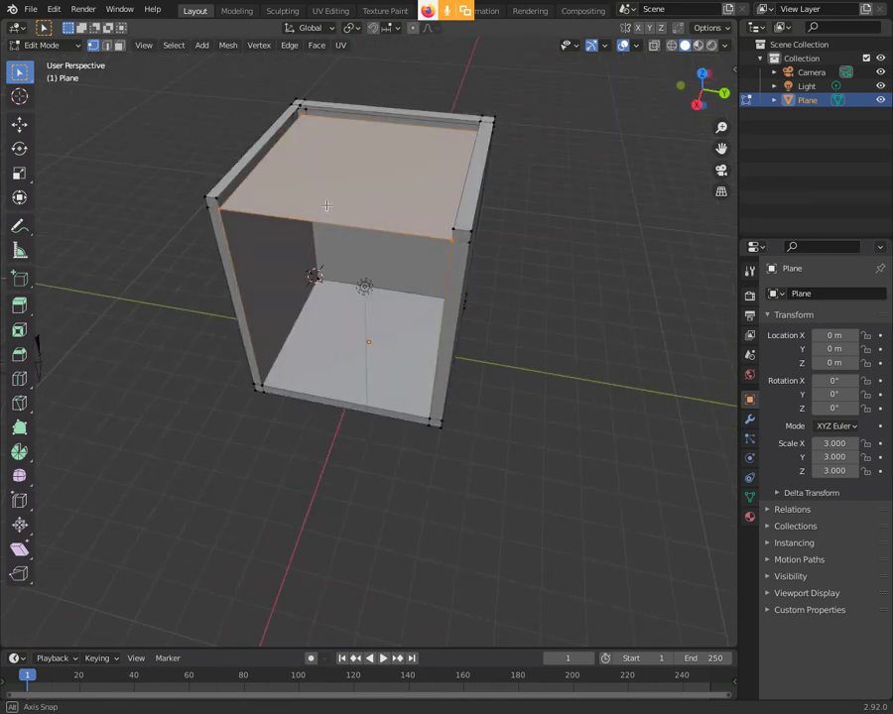
middle_click_drag(326, 205, 330, 219)
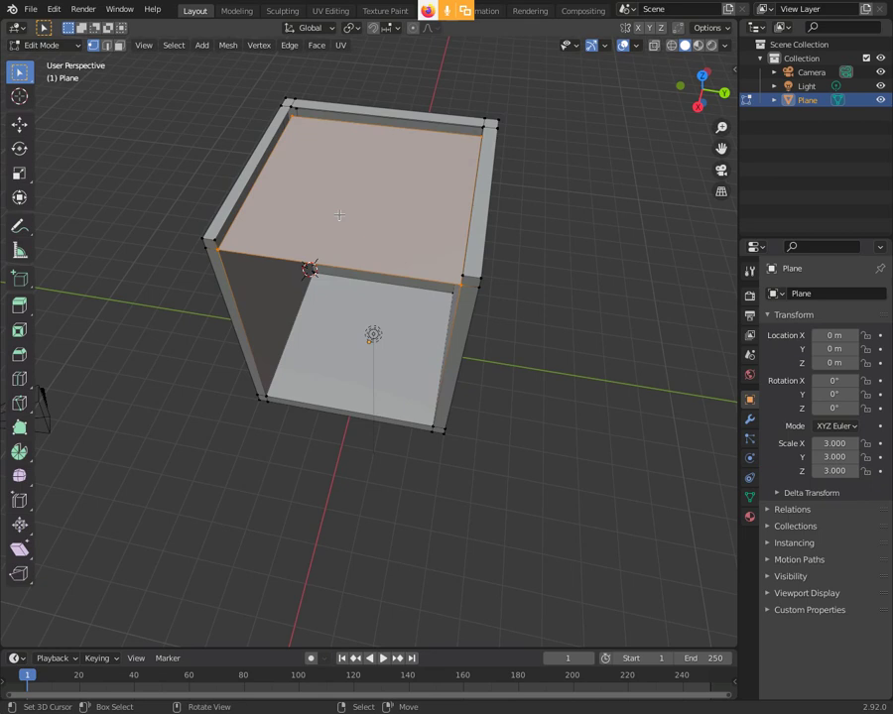
scroll(339, 214, "down", 2)
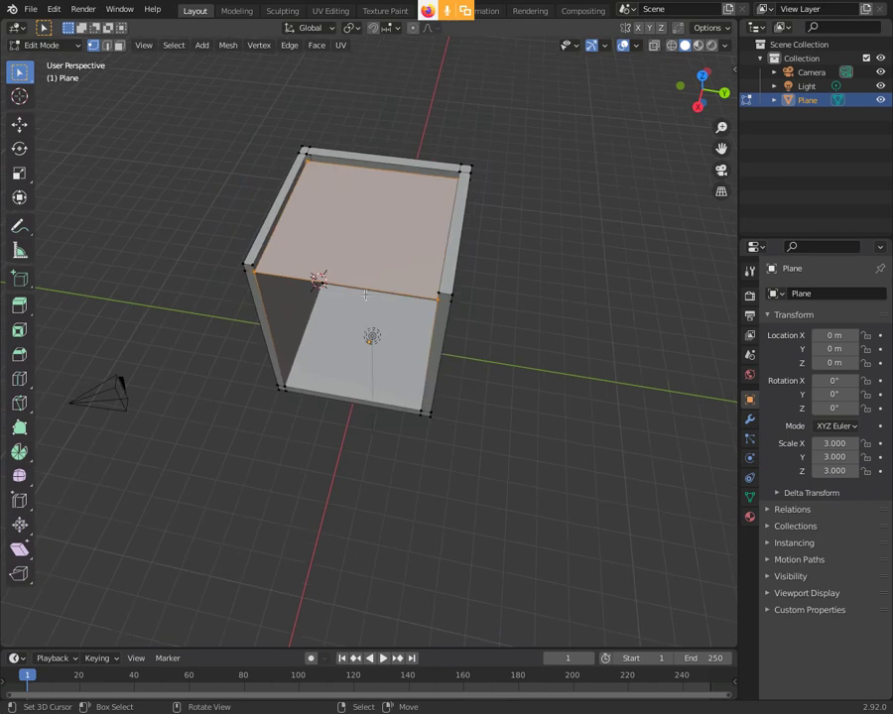
middle_click_drag(367, 331, 395, 273)
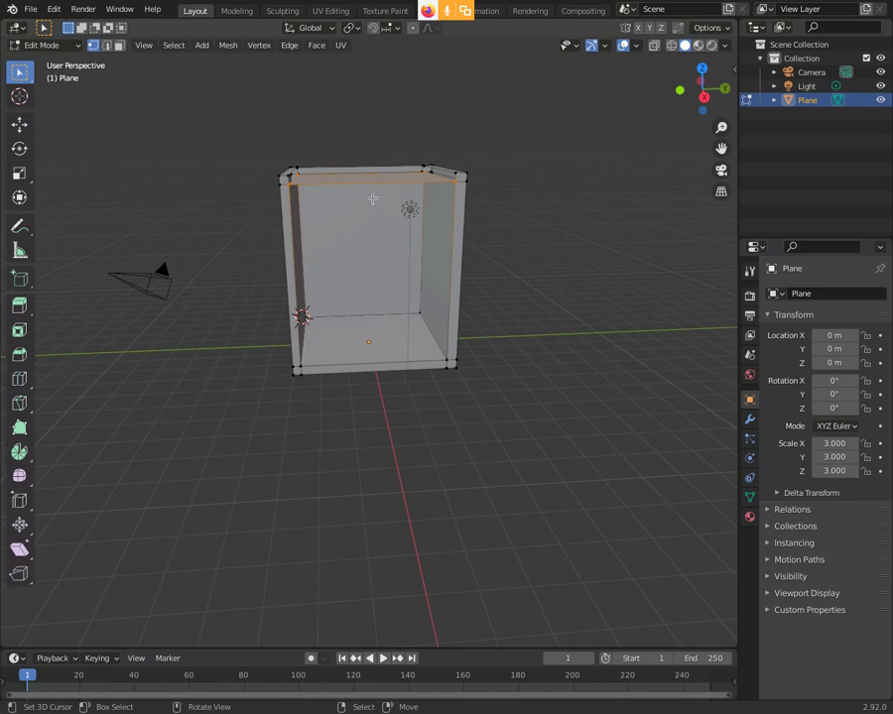
mouse_move(373, 199)
middle_mouse_down()
mouse_move(389, 194)
mouse_move(330, 231)
mouse_move(354, 242)
middle_mouse_up()
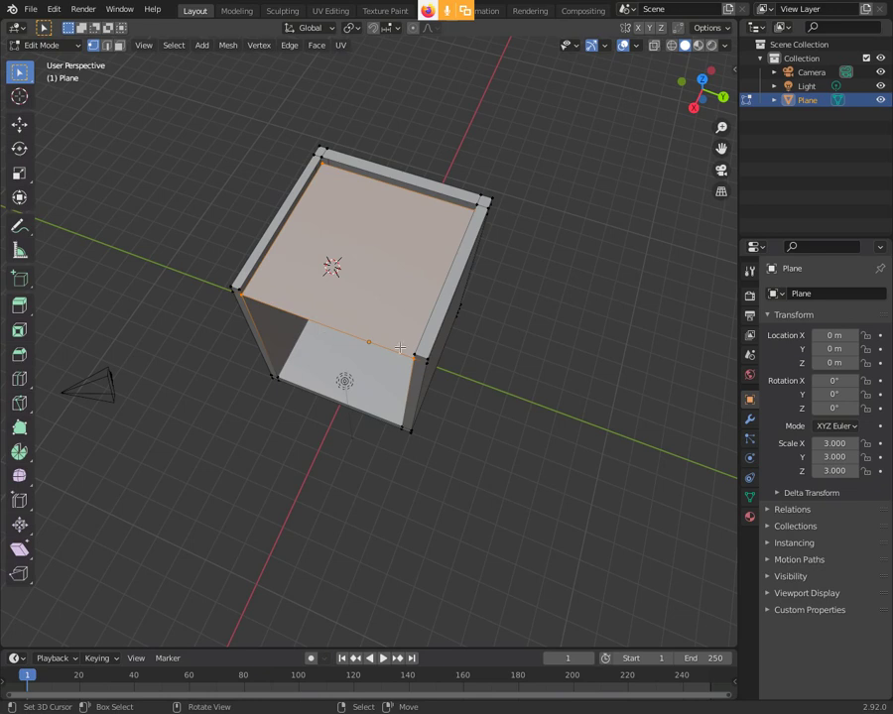
scroll(400, 347, "up", 5)
middle_click_drag(400, 347, 425, 315, "alt")
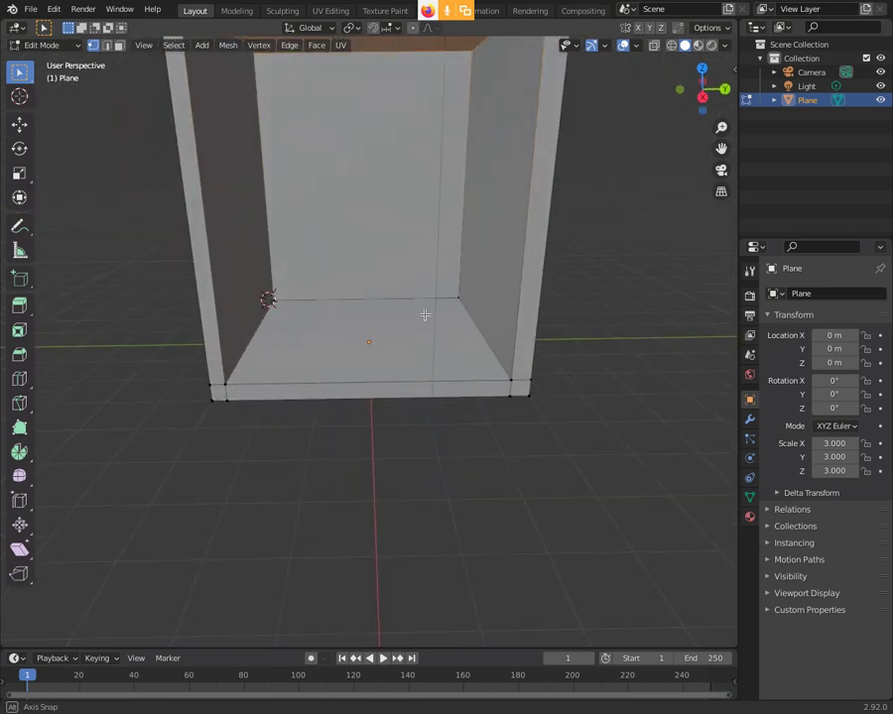
scroll(346, 231, "down", 2)
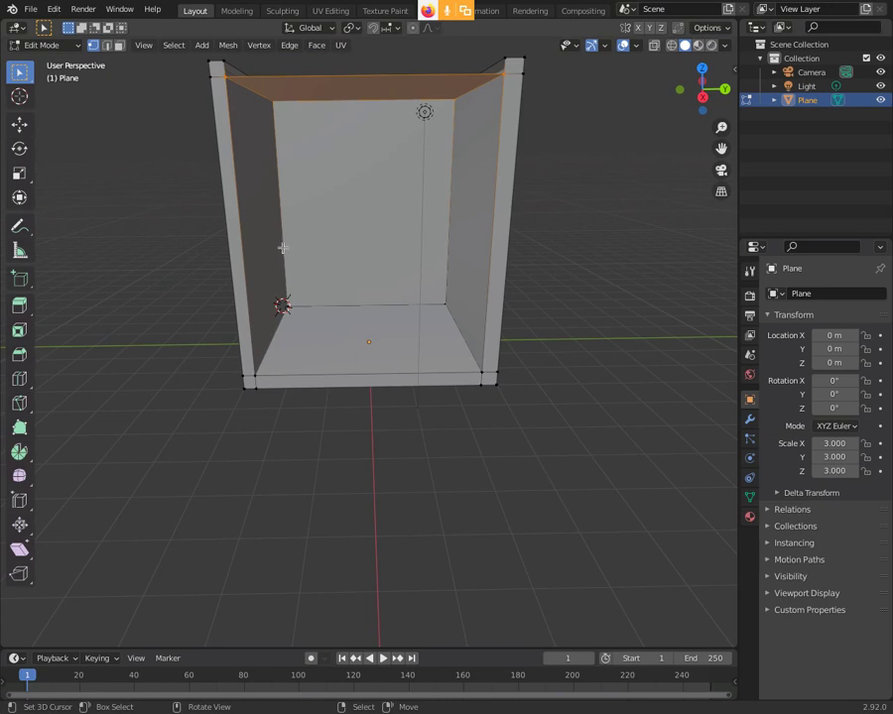
mouse_move(338, 246)
middle_mouse_down()
mouse_move(415, 279)
mouse_move(395, 303)
mouse_move(44, 166)
middle_mouse_up()
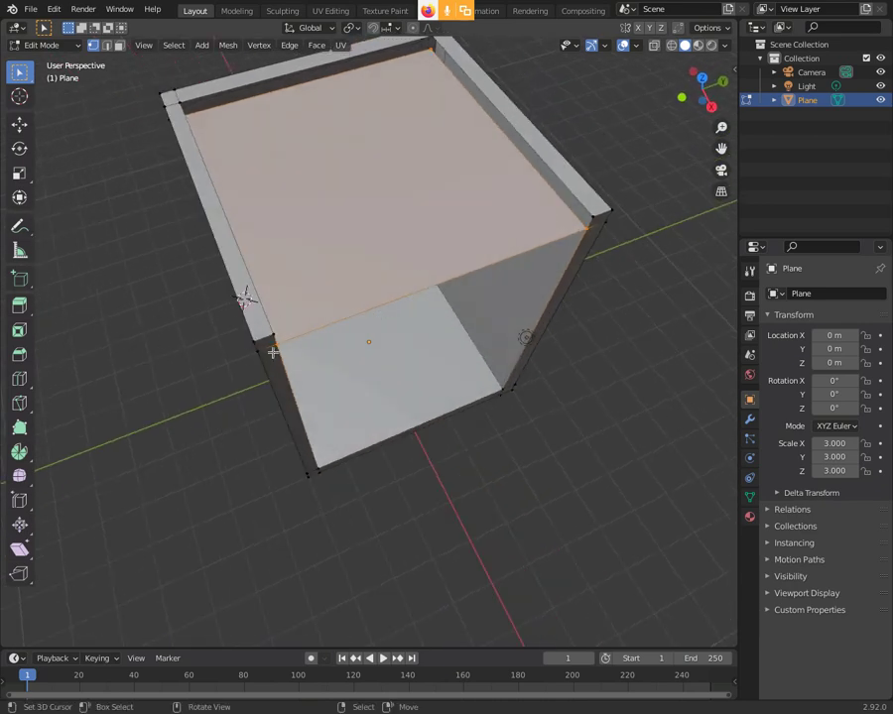
Step: Deselect everything with Alt+A, leaving nothing selected
key("alt+a")
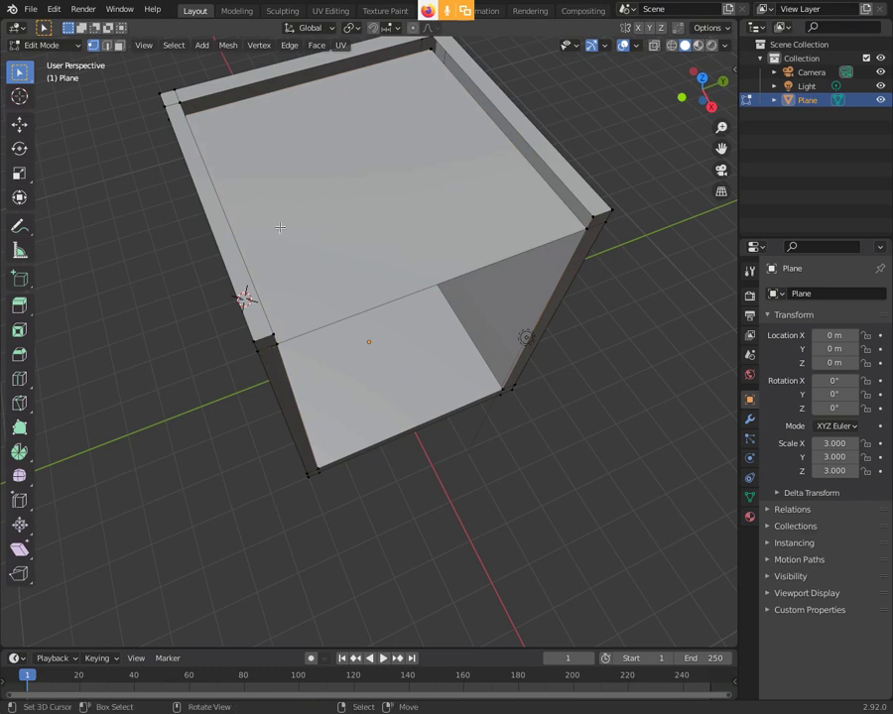
key("b")
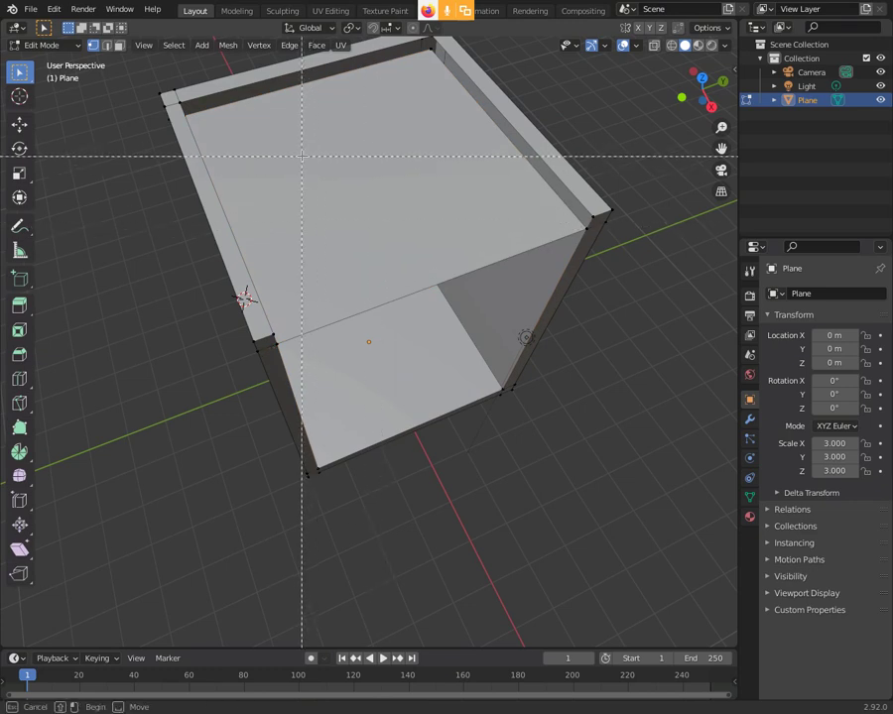
key("Escape")
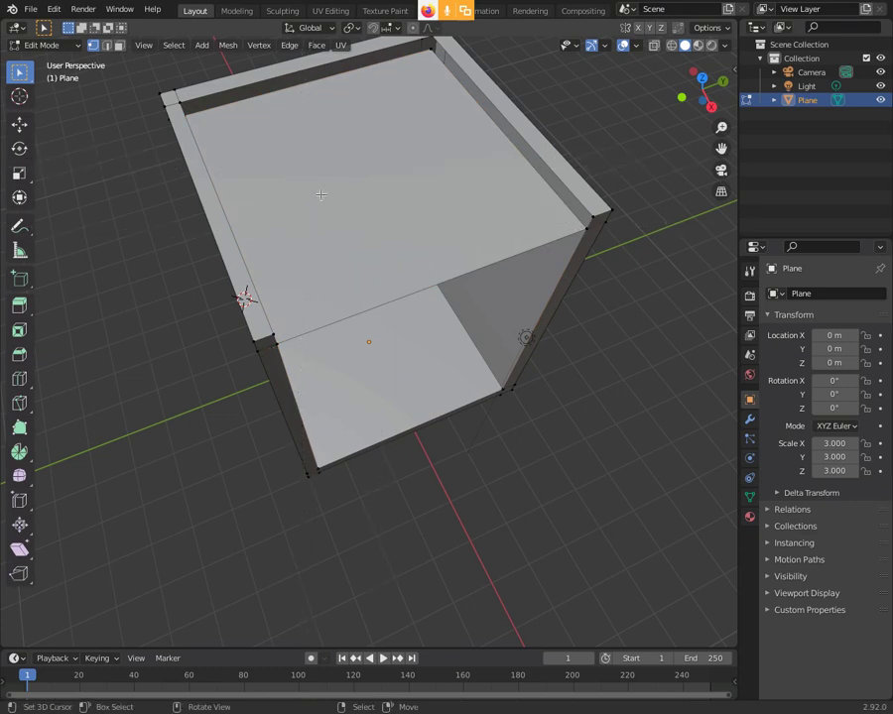
key("b")
key("Escape")
key("b")
key("Escape")
Step: In Face select mode, select the box's top face, then the slanted right rim face
left_click(122, 46)
left_click(351, 189)
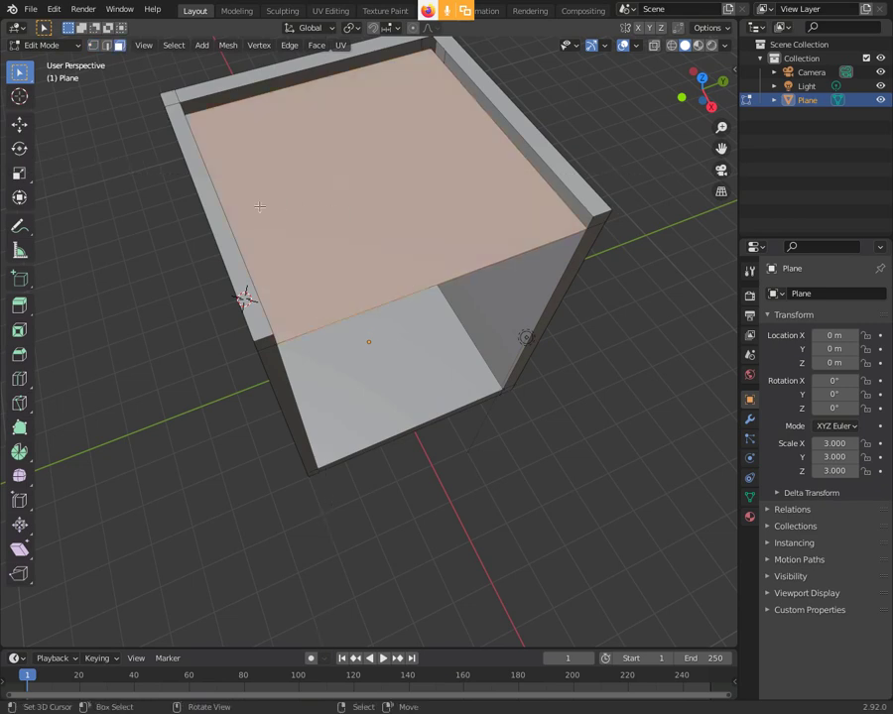
mouse_move(228, 125)
middle_mouse_down()
mouse_move(295, 188)
mouse_move(271, 201)
mouse_move(284, 202)
mouse_move(309, 225)
mouse_move(380, 192)
middle_mouse_up()
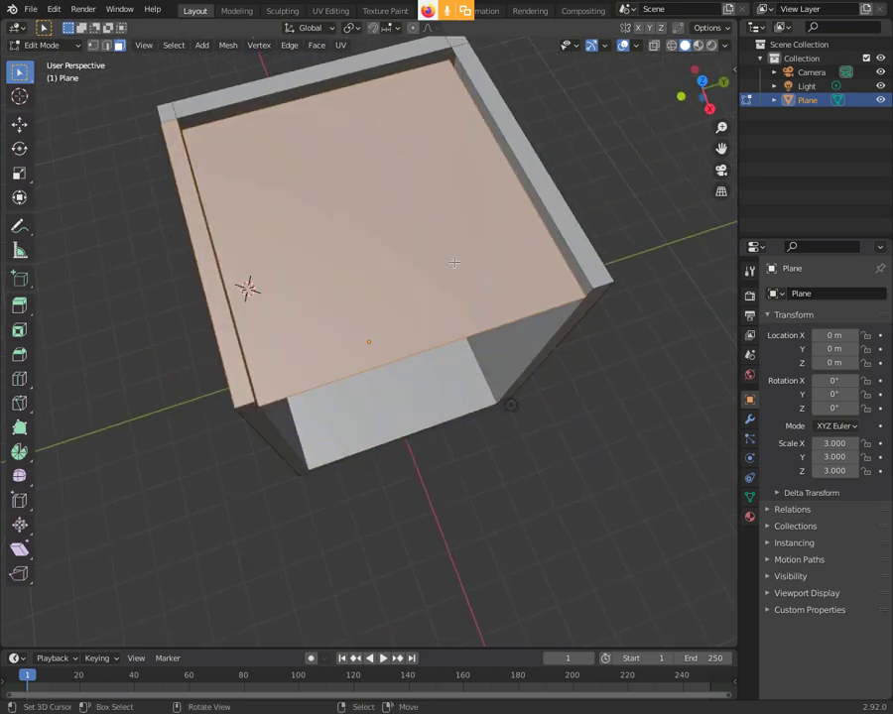
left_click(342, 228)
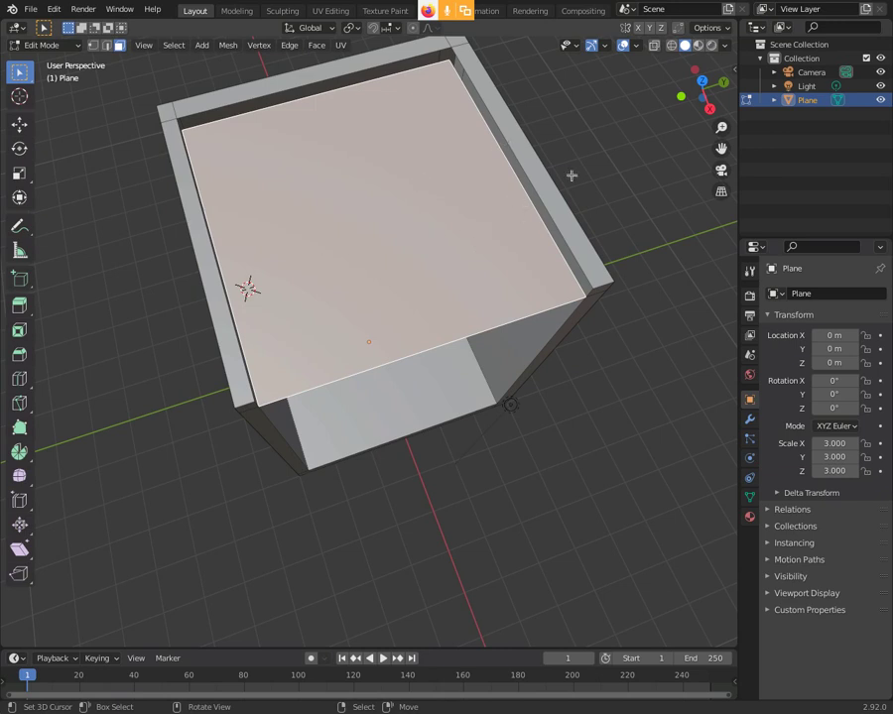
left_click(541, 189)
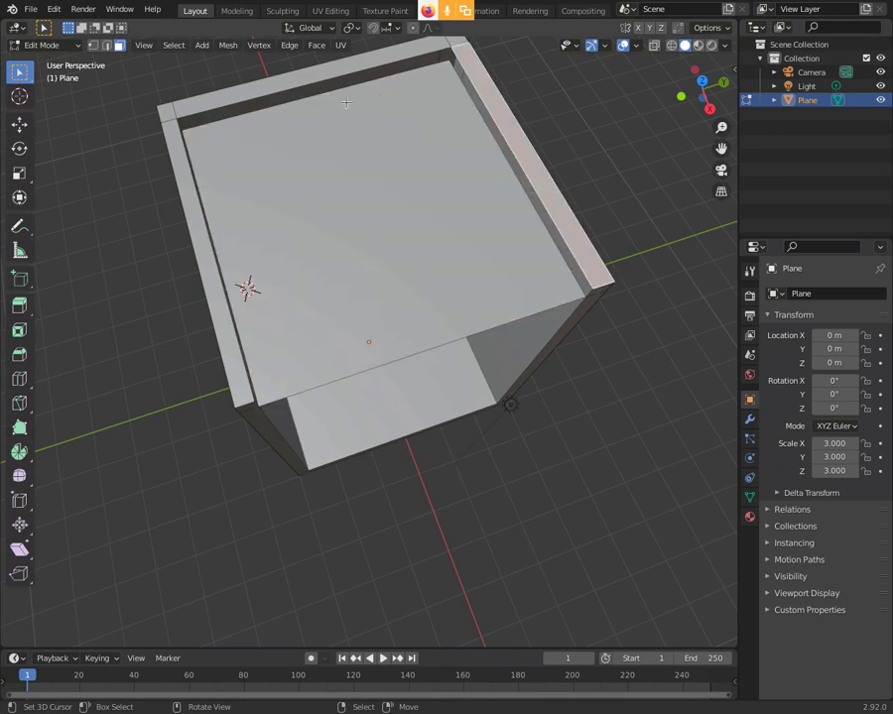
left_click(212, 100, "shift")
left_click(198, 180, "shift")
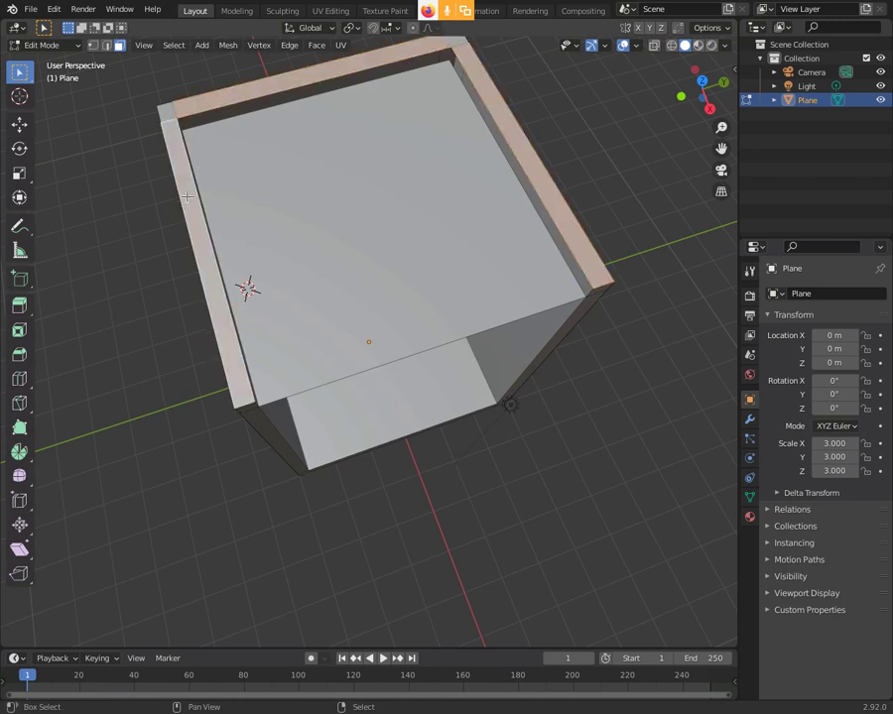
left_click(165, 111, "shift")
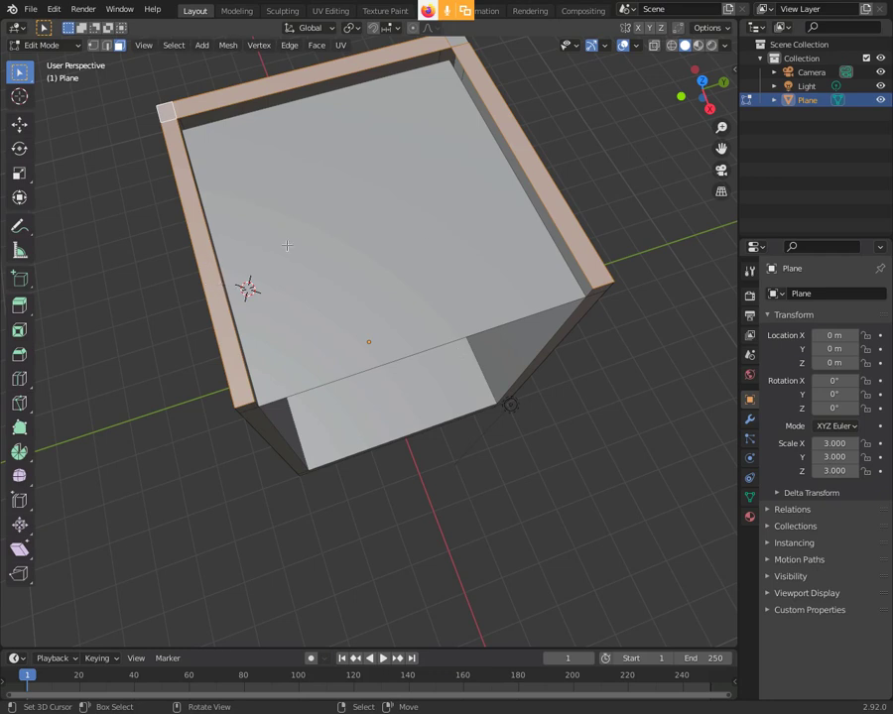
key("alt+a")
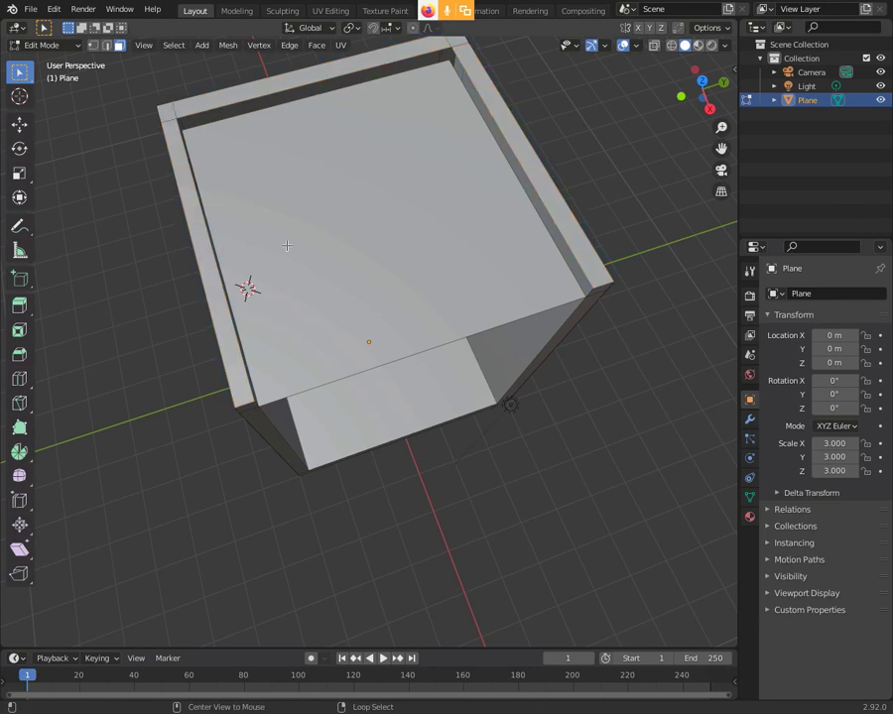
Step: Return to Vertex select mode and orbit to view the box from above, front and side
mouse_move(457, 262)
middle_mouse_down()
mouse_move(434, 212)
mouse_move(414, 201)
mouse_move(392, 209)
mouse_move(391, 220)
middle_mouse_up()
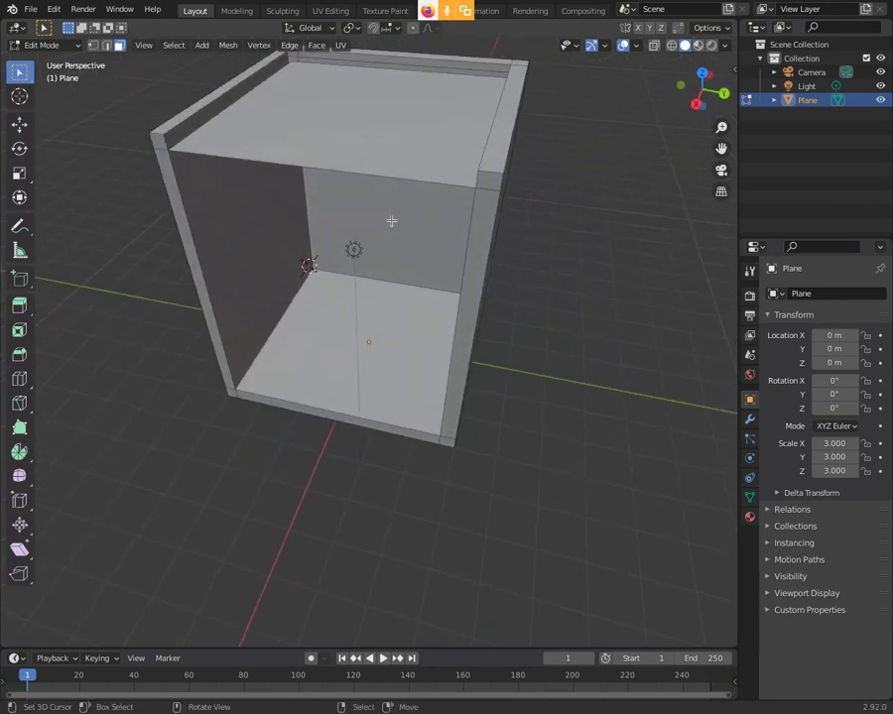
left_click(93, 45)
middle_click_drag(362, 122, 394, 153)
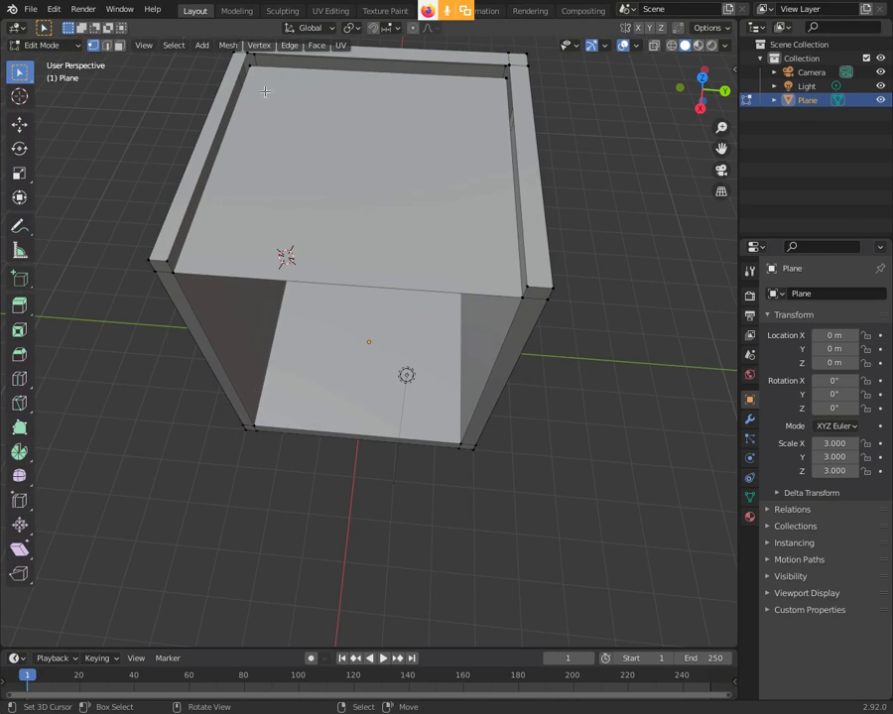
middle_click_drag(265, 91, 211, 169)
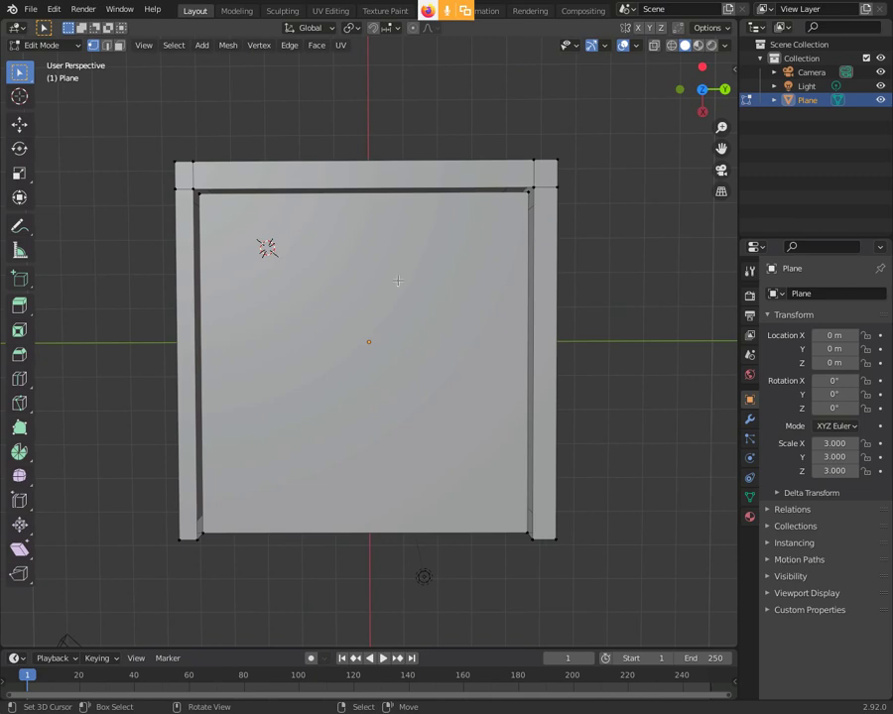
middle_click_drag(389, 296, 415, 212)
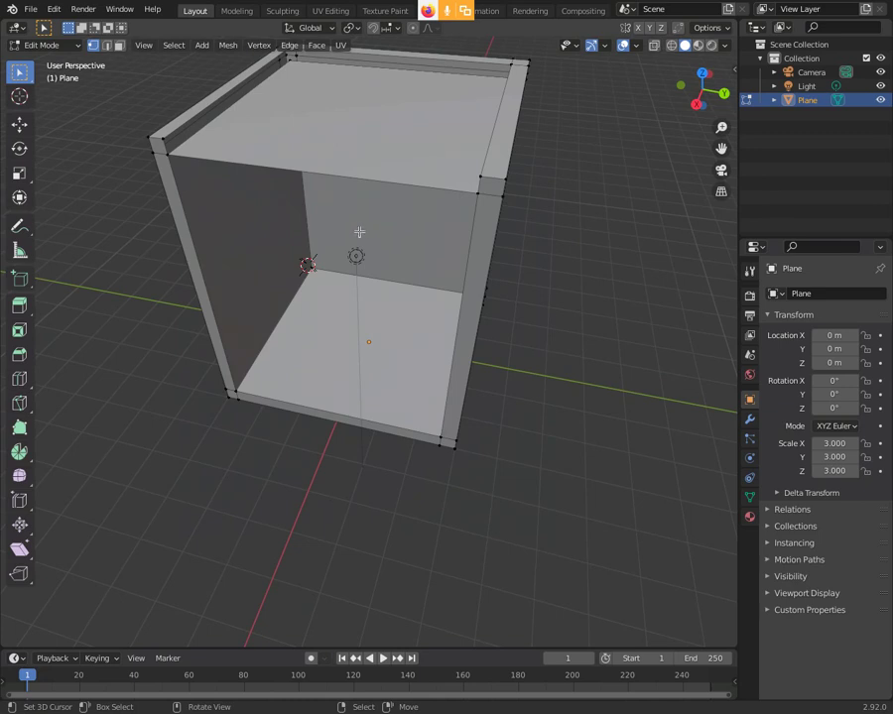
middle_click_drag(407, 269, 418, 241)
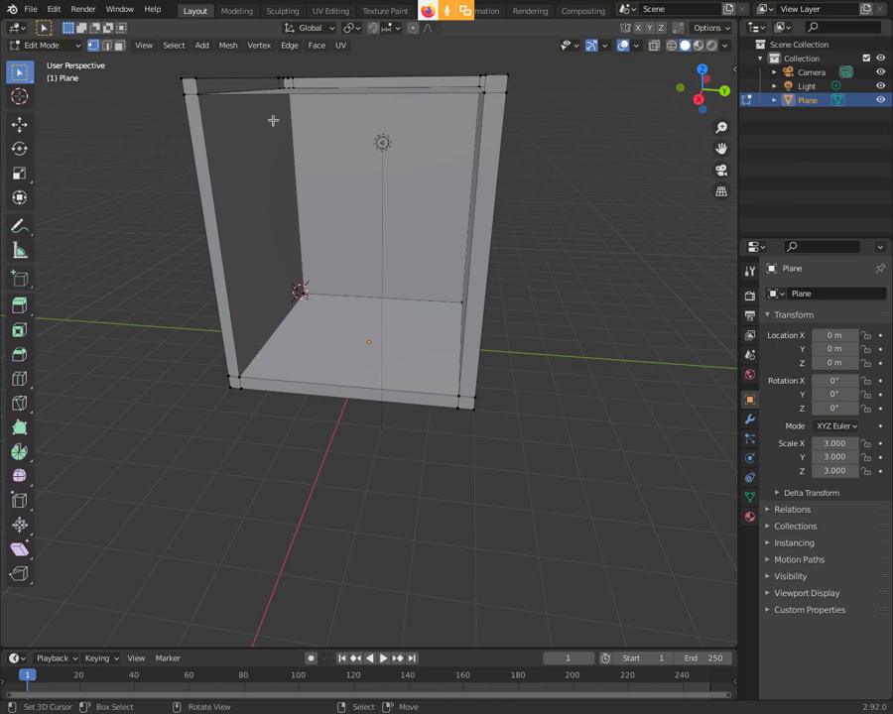
mouse_move(273, 120)
middle_mouse_down()
mouse_move(223, 129)
mouse_move(260, 147)
middle_mouse_up()
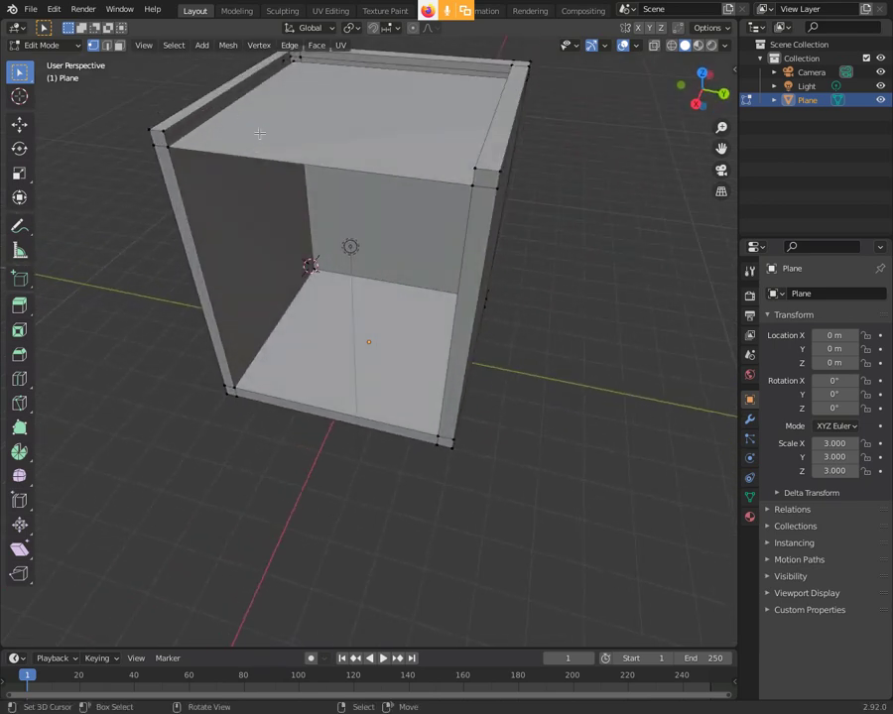
middle_click_drag(184, 95, 258, 83)
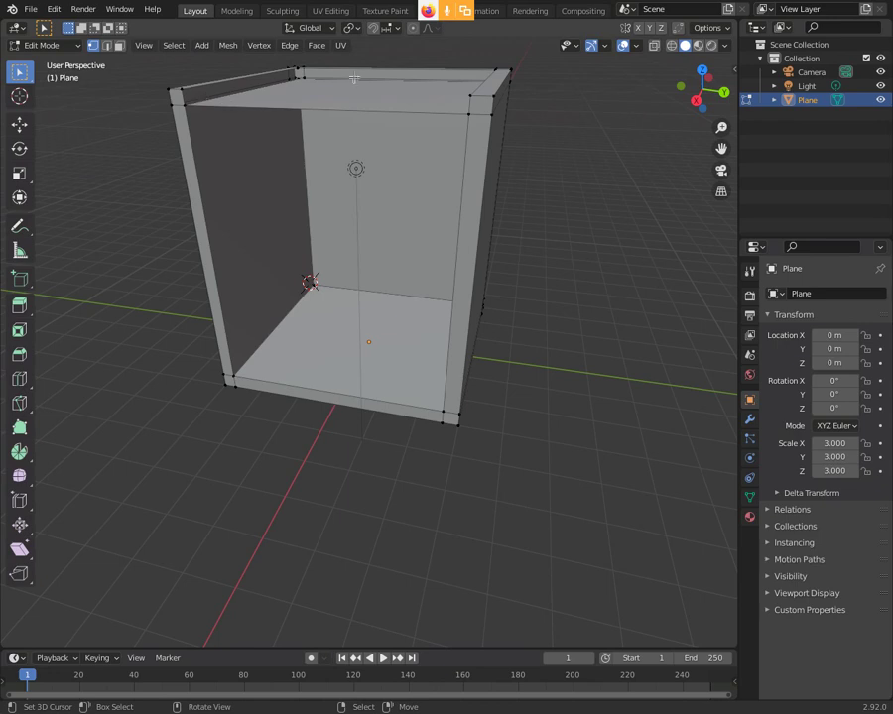
middle_click_drag(259, 85, 266, 89)
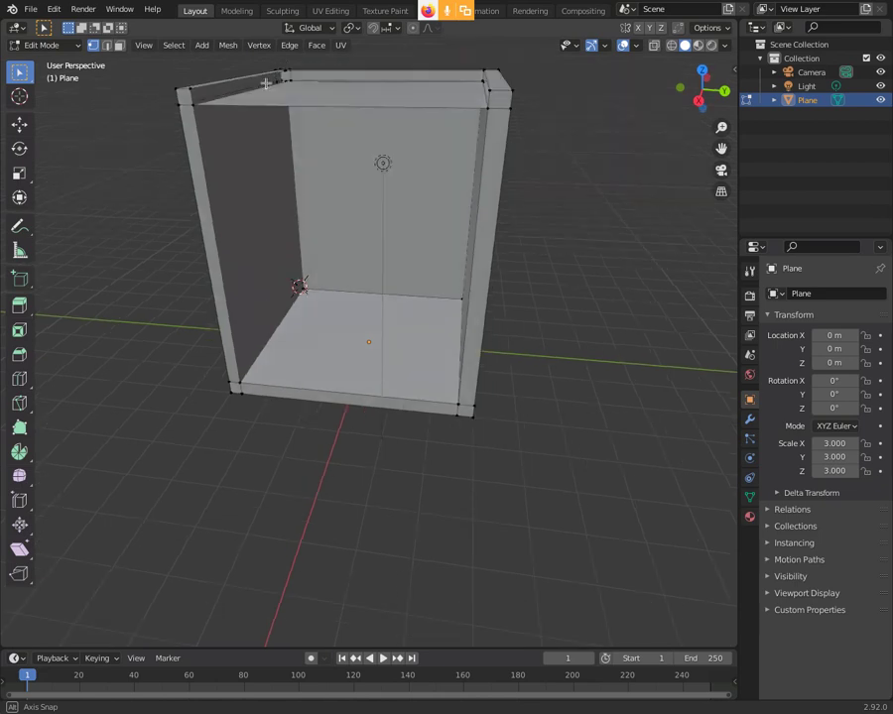
middle_click_drag(266, 90, 254, 83)
scroll(260, 79, "up", 3)
scroll(260, 80, "down", 3)
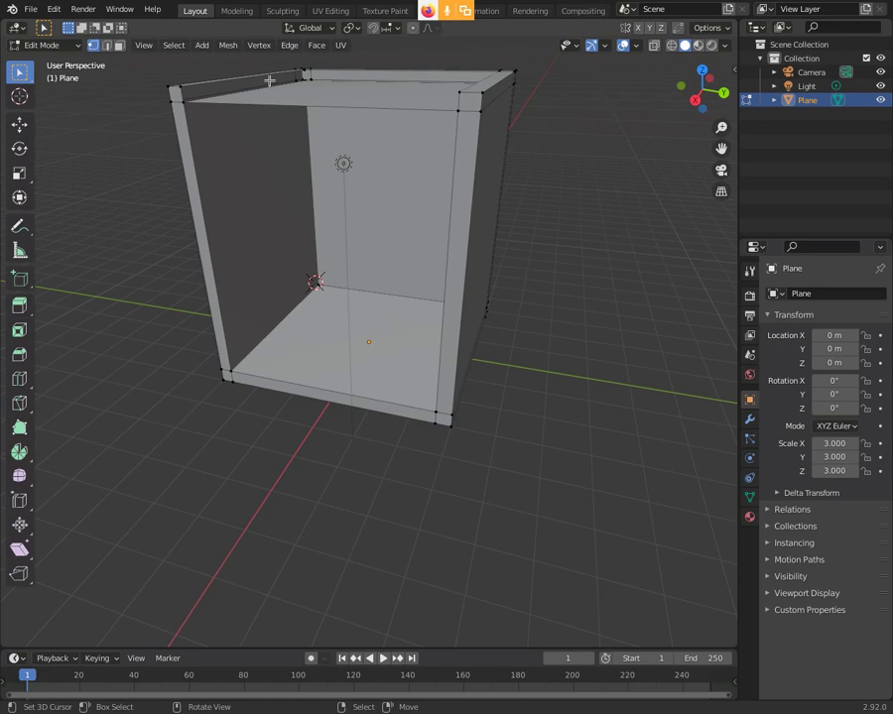
middle_click_drag(278, 55, 443, 75)
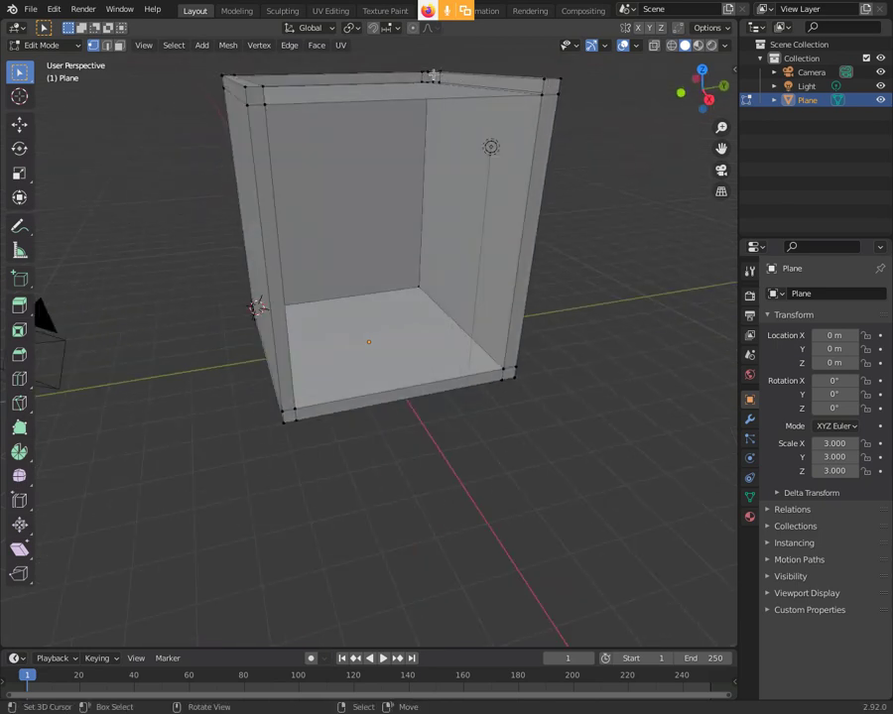
mouse_move(256, 55)
middle_mouse_down()
mouse_move(278, 81)
mouse_move(289, 76)
mouse_move(309, 87)
mouse_move(339, 145)
middle_mouse_up()
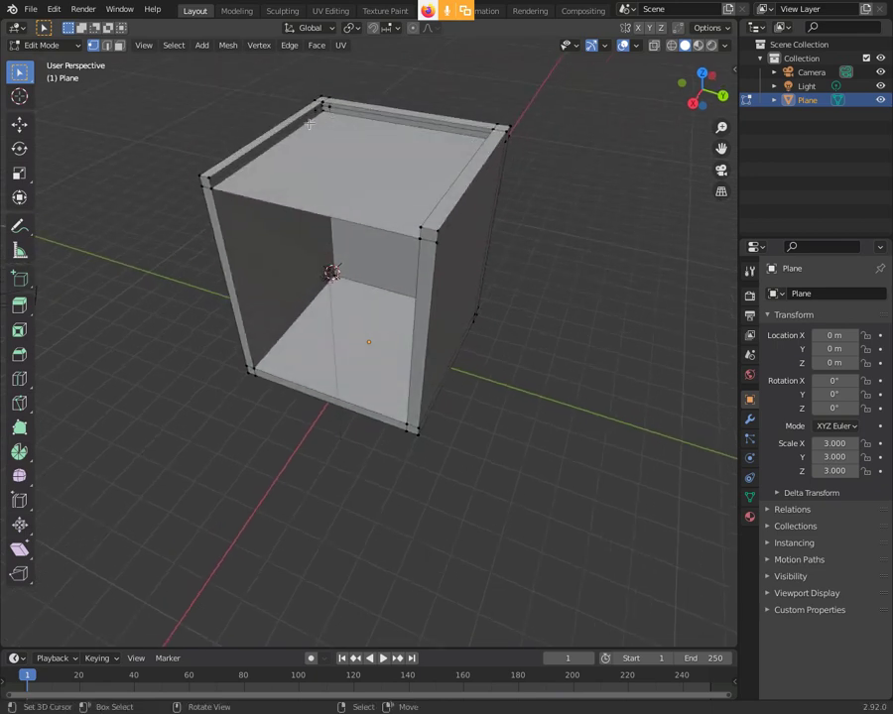
middle_click_drag(301, 129, 393, 148)
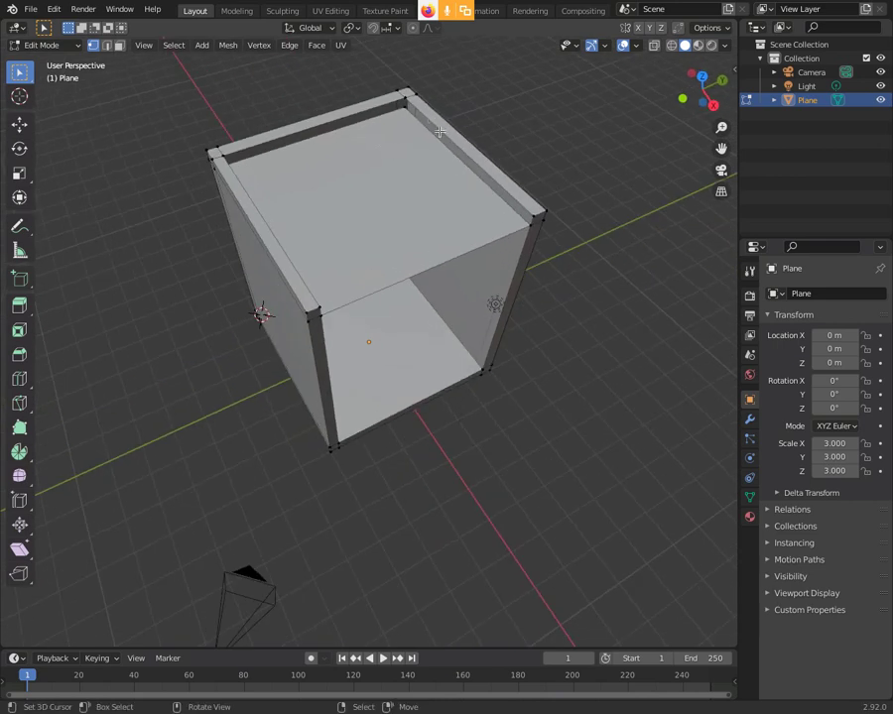
mouse_move(423, 183)
middle_mouse_down()
mouse_move(331, 160)
mouse_move(342, 159)
middle_mouse_up()
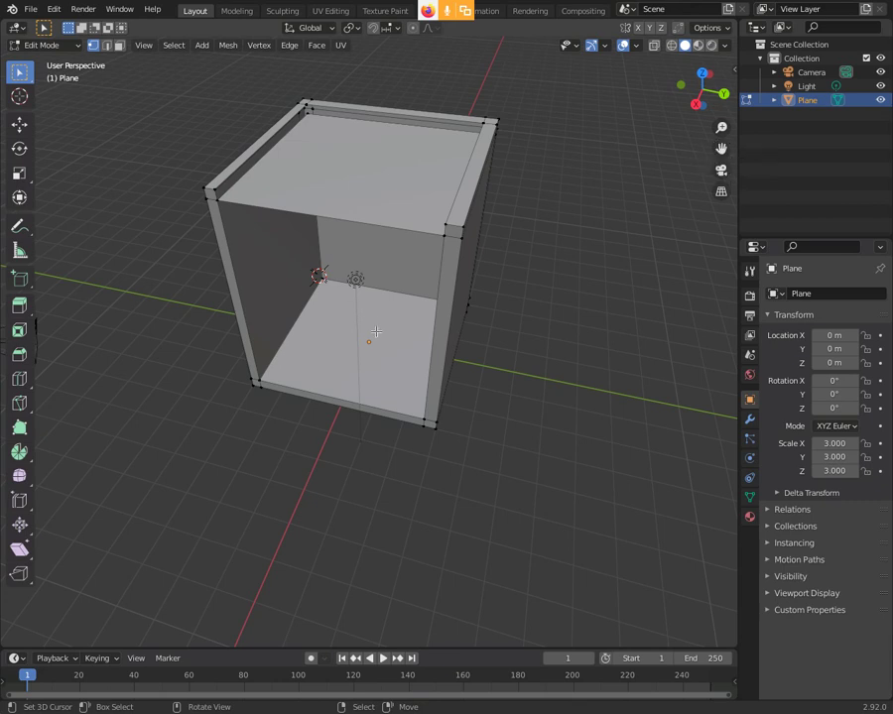
Step: Pan and zoom to recentre the box, then orbit to look down onto its top
middle_click_drag(394, 342, 397, 338)
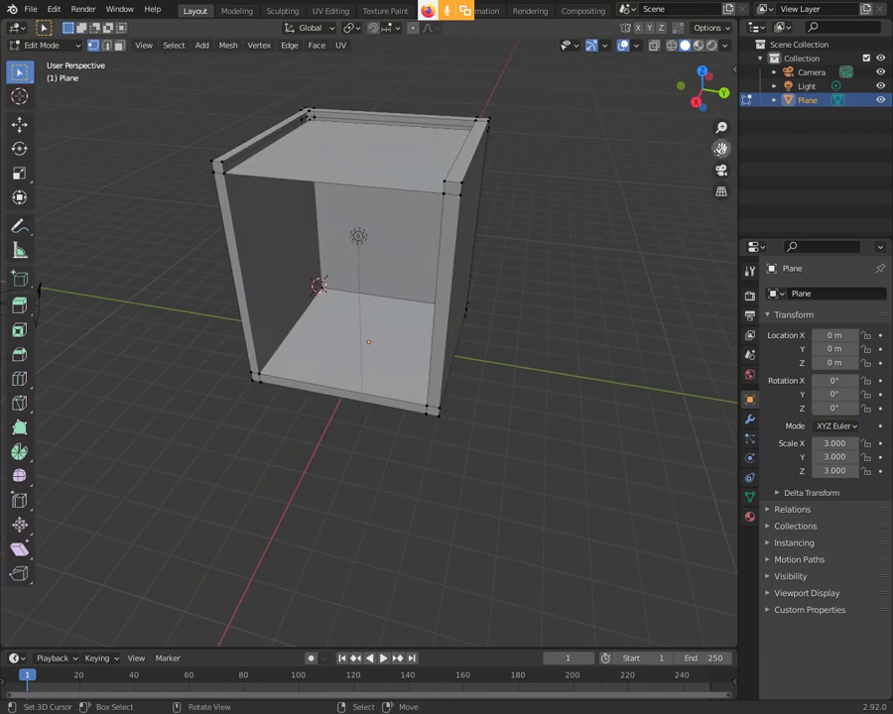
left_click_drag(712, 149, 716, 208)
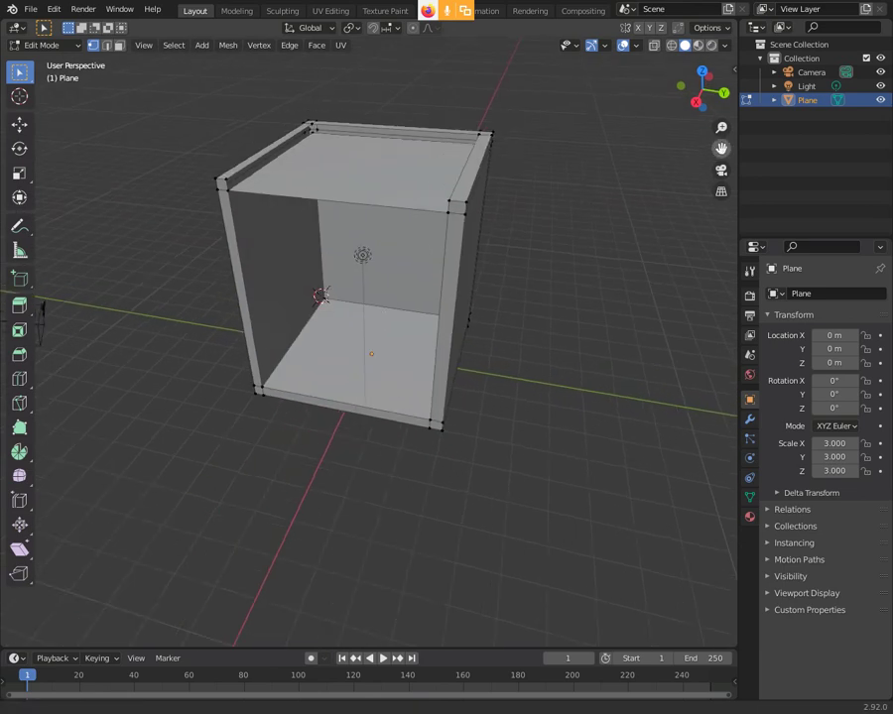
mouse_move(721, 147)
left_mouse_down()
mouse_move(746, 133)
mouse_move(716, 145)
left_mouse_up()
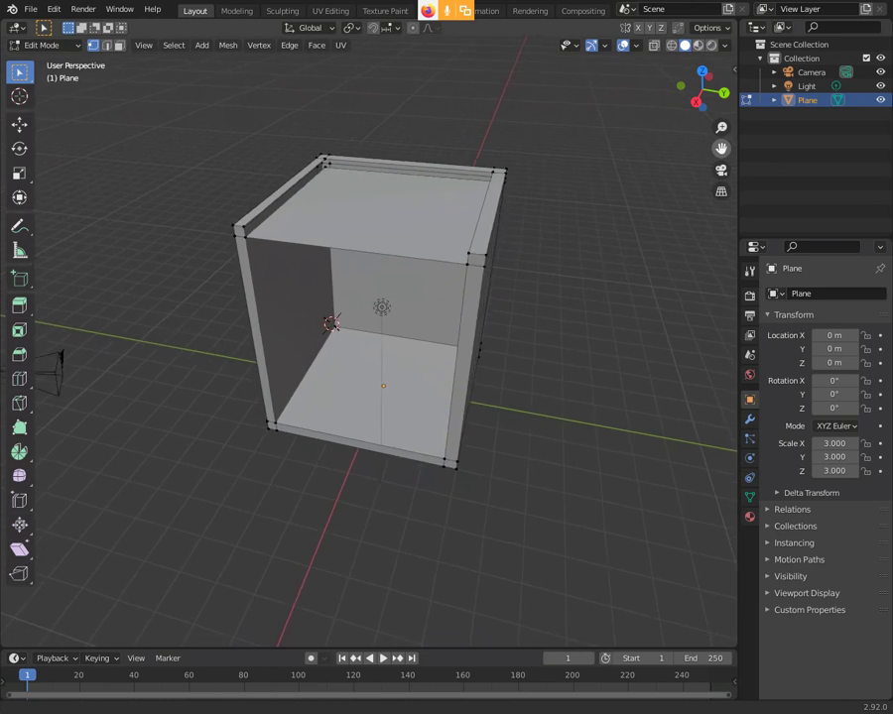
scroll(596, 187, "down", 1)
scroll(582, 192, "up", 1)
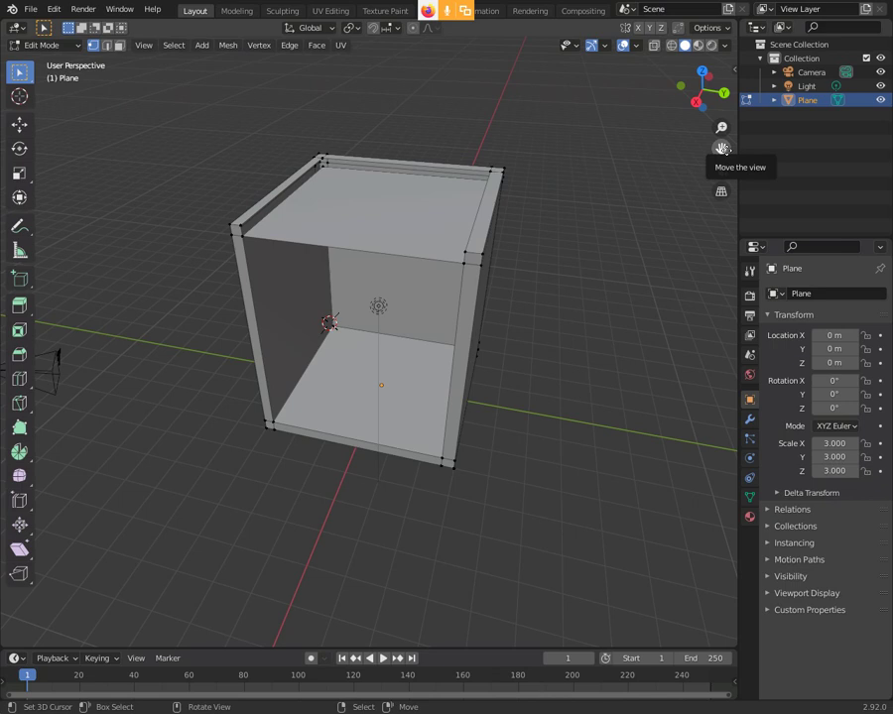
mouse_move(723, 149)
left_mouse_down()
mouse_move(711, 163)
mouse_move(722, 149)
left_mouse_up()
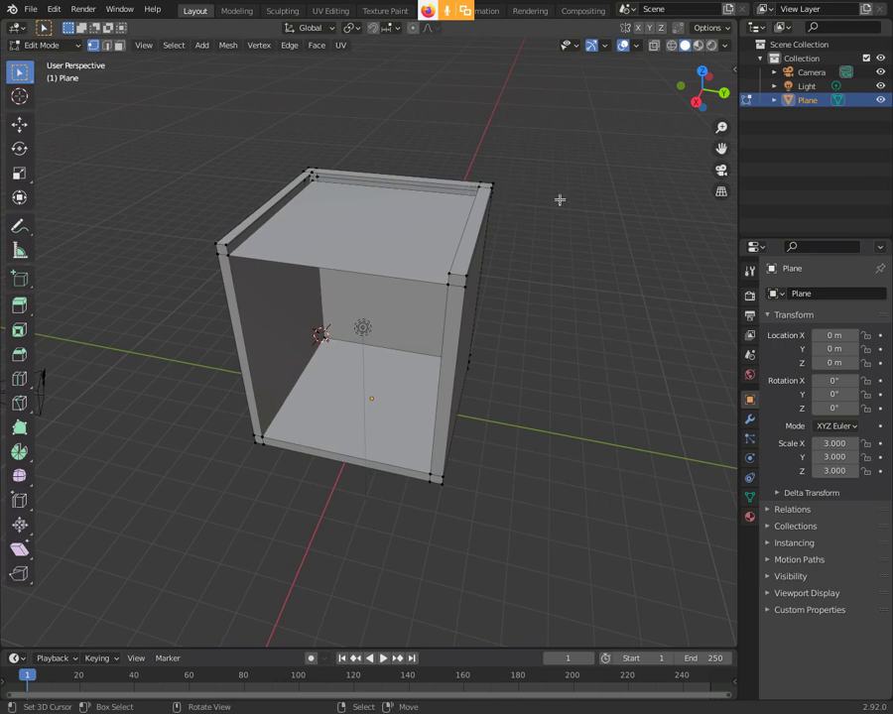
left_click_drag(721, 149, 736, 148)
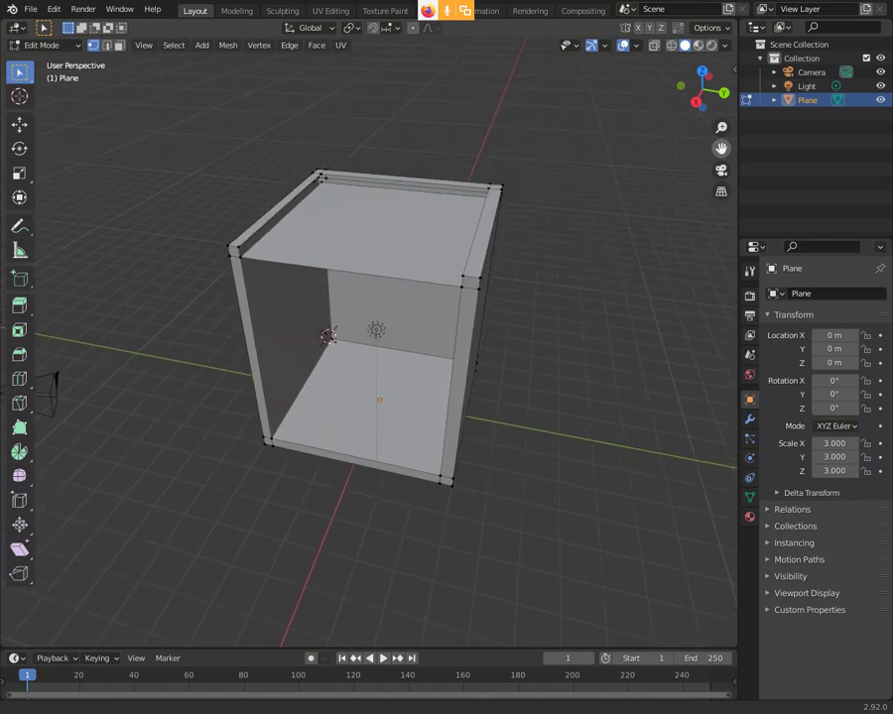
left_click_drag(735, 147, 737, 133)
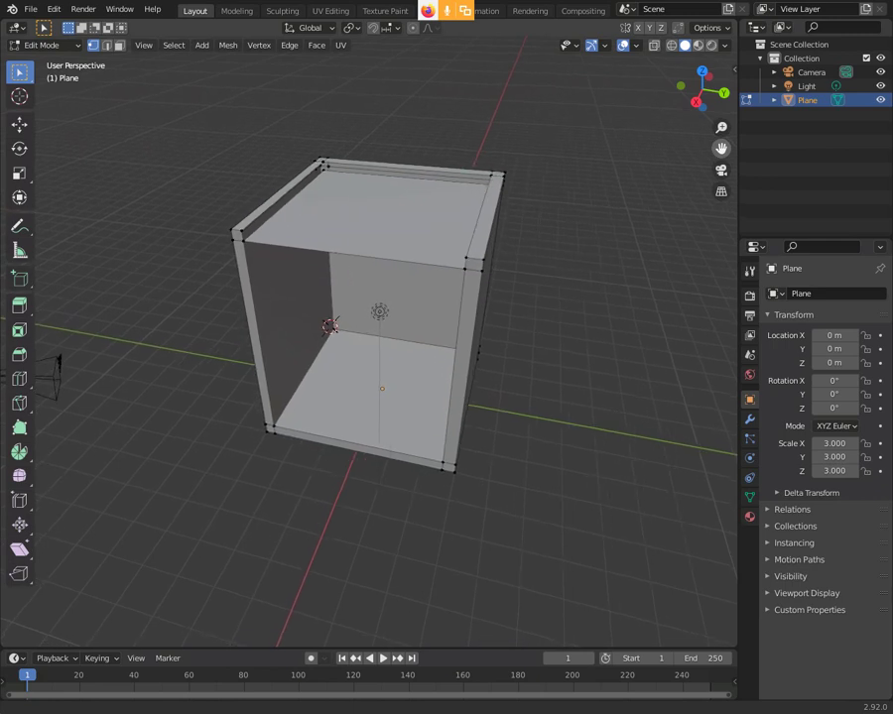
left_click_drag(737, 133, 721, 148)
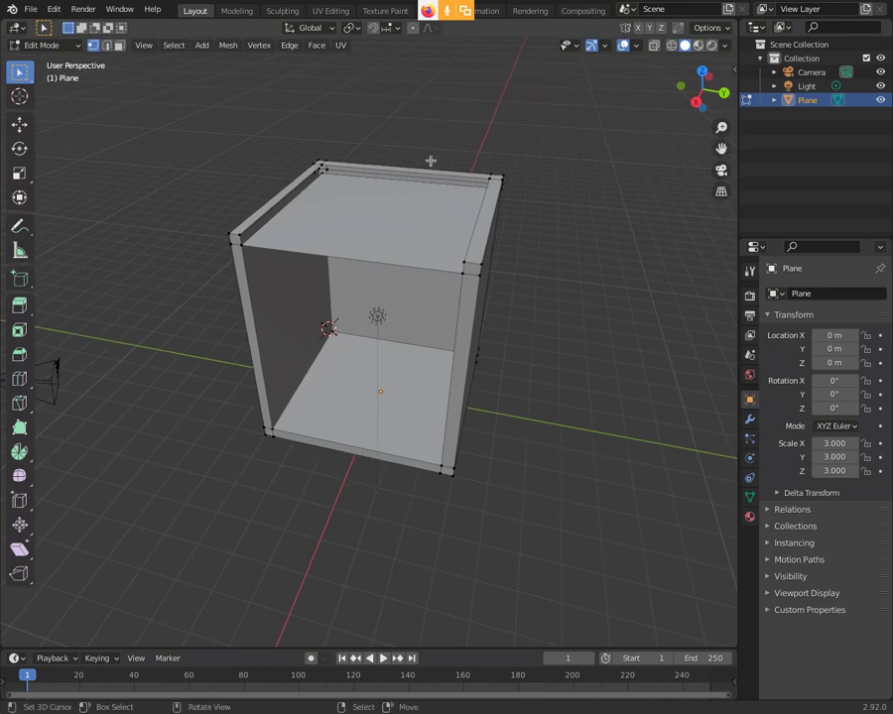
mouse_move(405, 233)
middle_mouse_down()
mouse_move(422, 241)
mouse_move(371, 184)
mouse_move(500, 156)
middle_mouse_up()
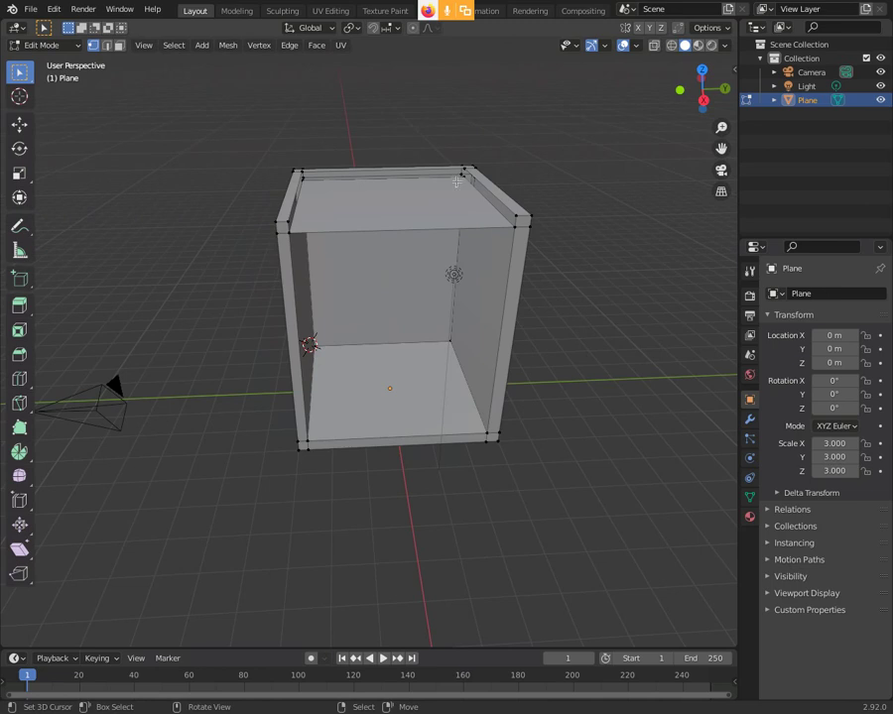
scroll(458, 180, "up", 3)
middle_click_drag(514, 146, 513, 169)
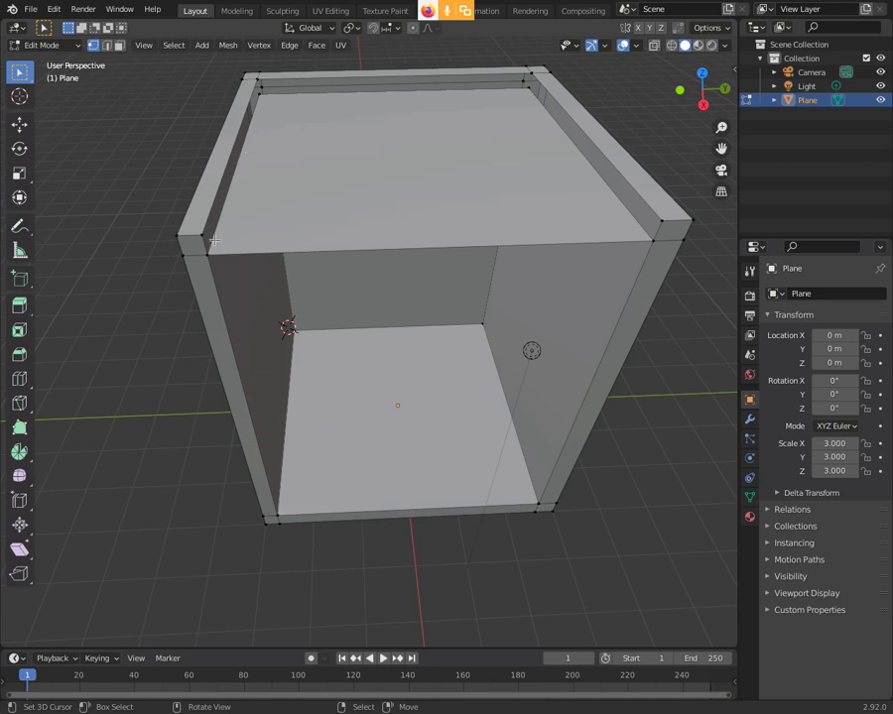
middle_click_drag(286, 94, 273, 102)
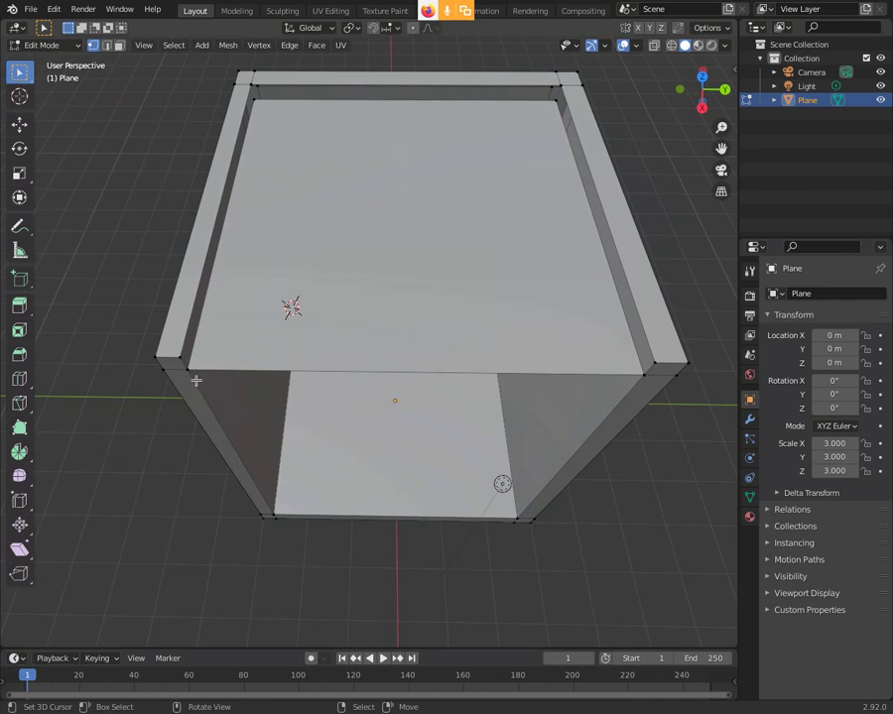
Step: Box-select the inner top face's vertices in two passes, then orbit to verify the selection
key("b")
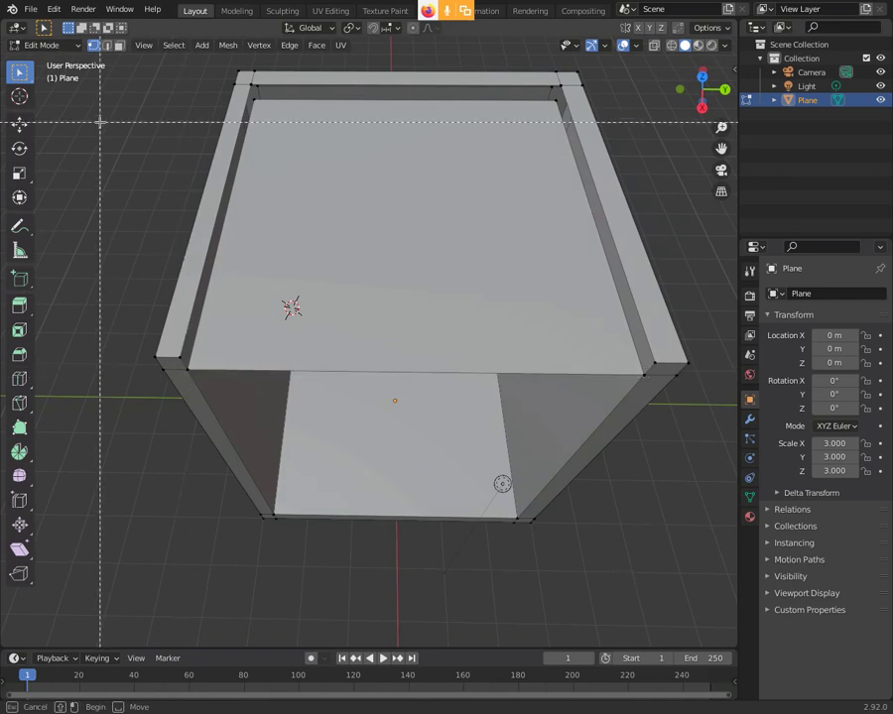
left_click(92, 45)
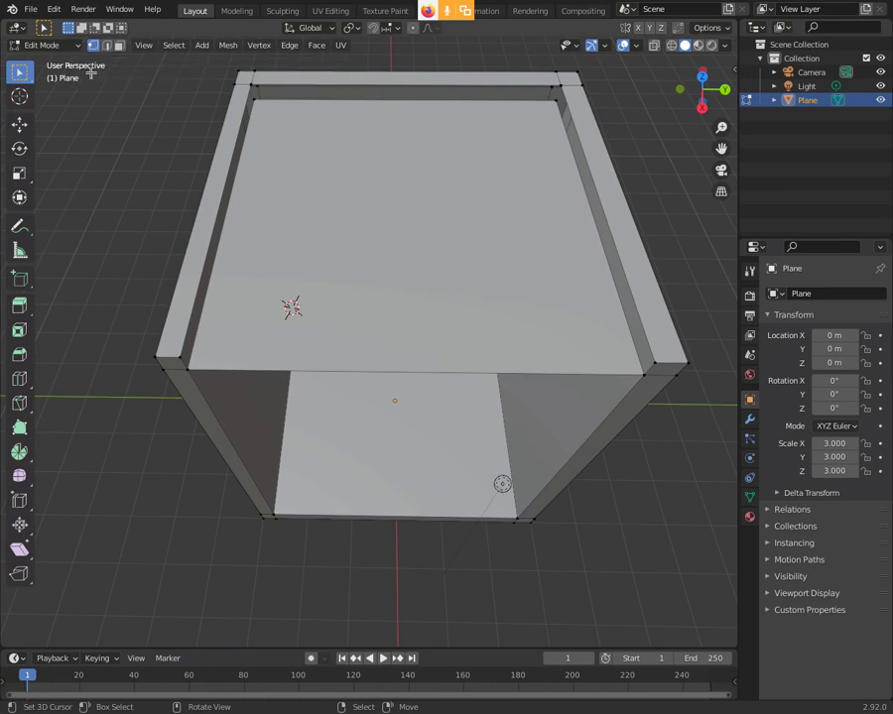
key("b")
left_click_drag(177, 457, 560, 107)
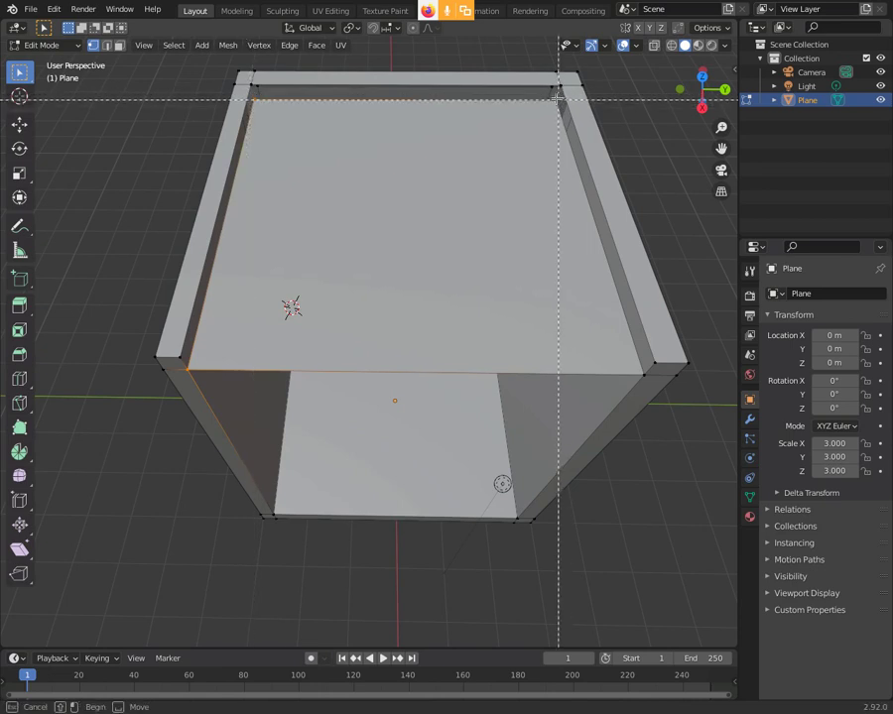
key("b")
left_click_drag(638, 373, 648, 375)
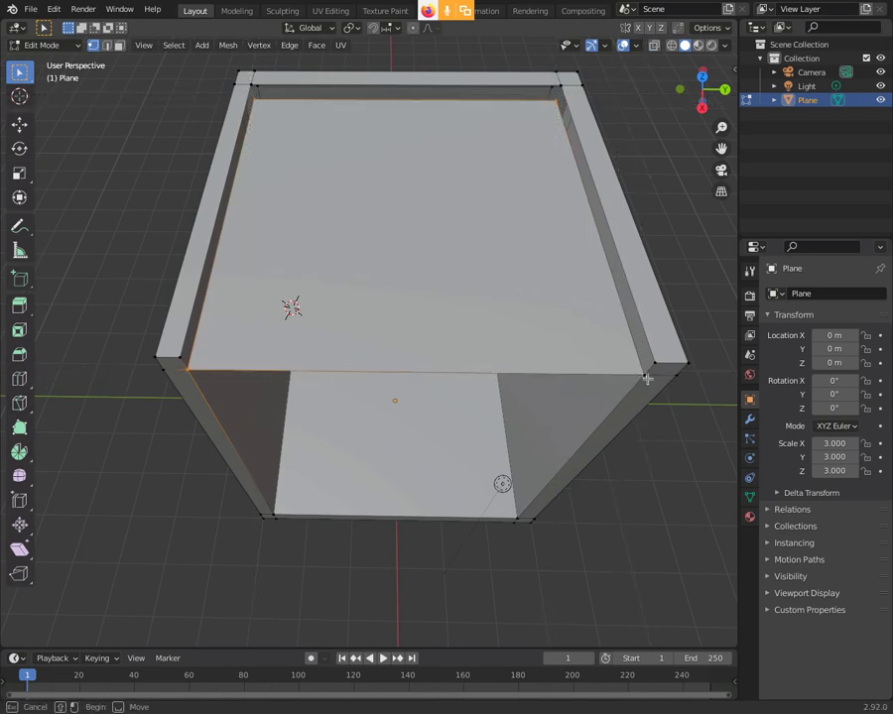
mouse_move(297, 142)
middle_mouse_down()
mouse_move(245, 126)
mouse_move(263, 105)
middle_mouse_up()
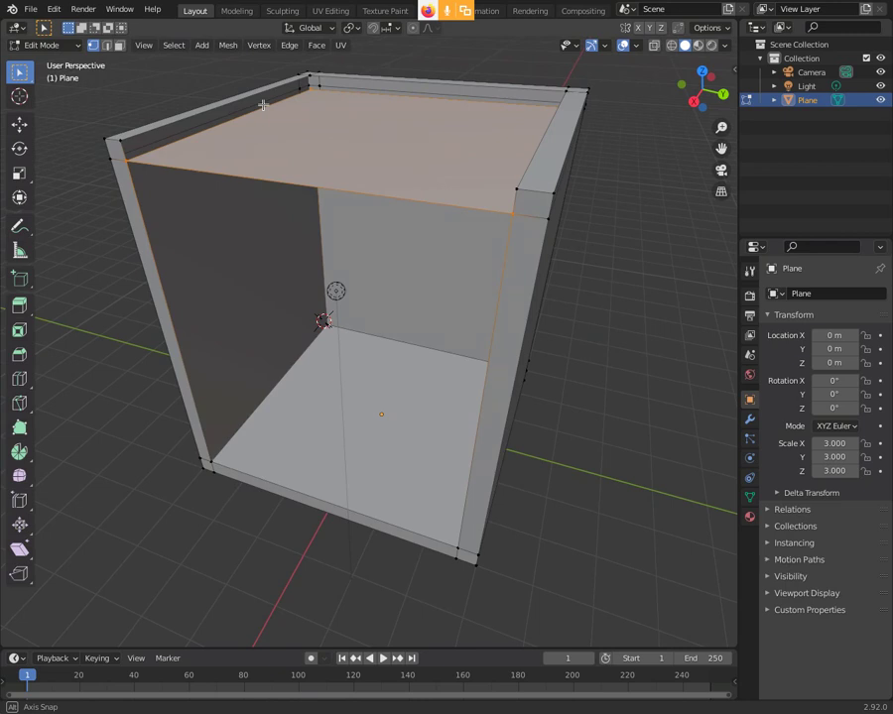
middle_click_drag(263, 106, 299, 120)
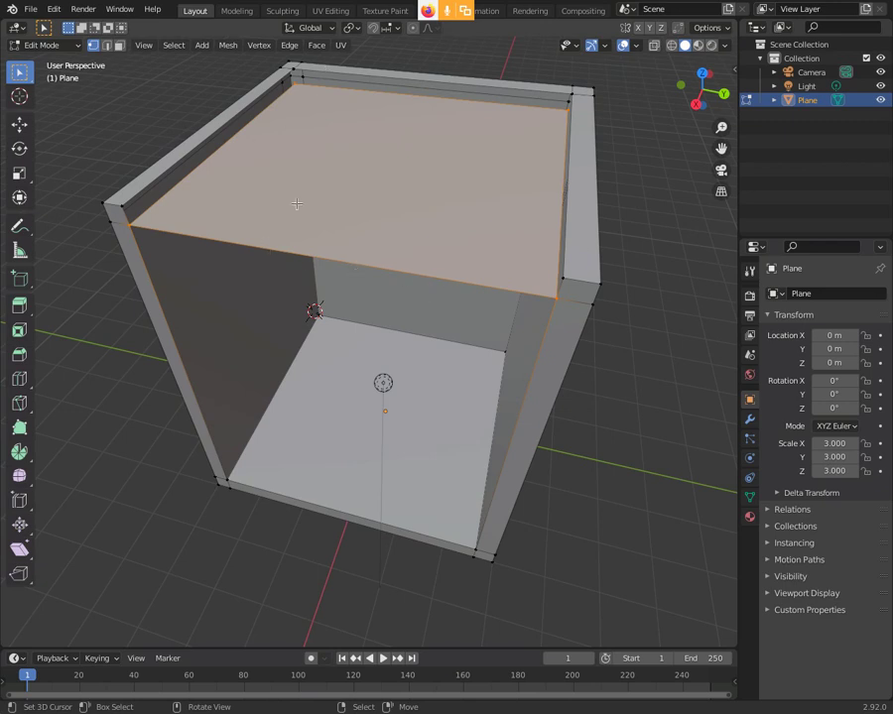
middle_click_drag(308, 182, 359, 189)
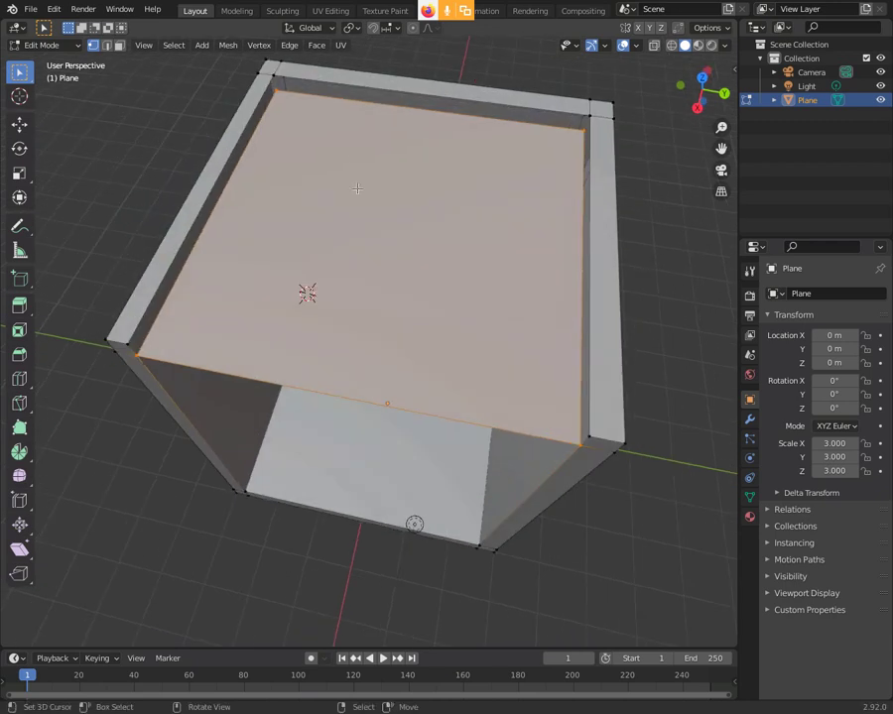
middle_click_drag(391, 145, 407, 114)
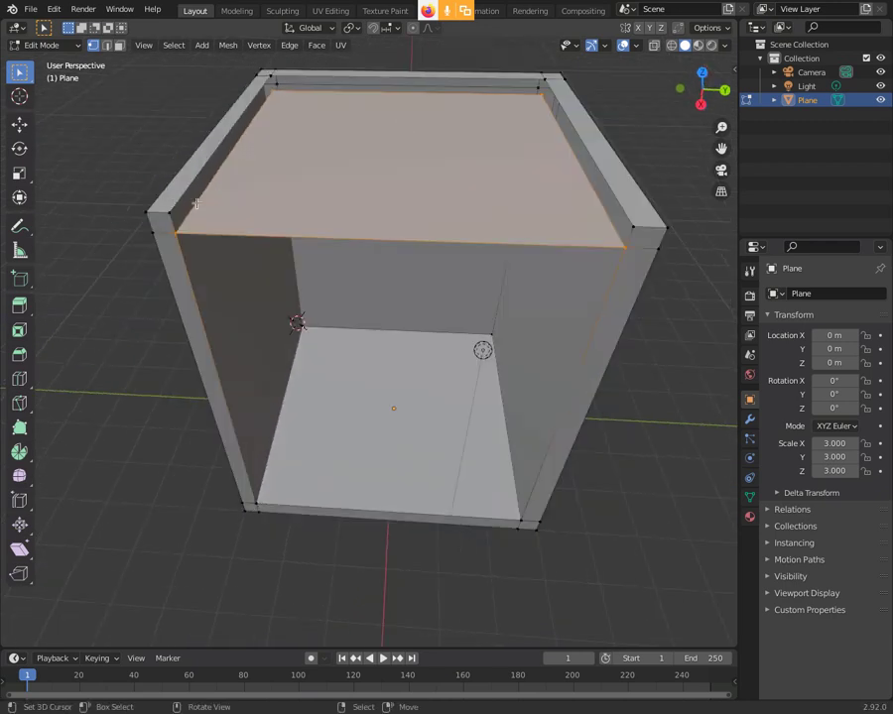
key("alt+a")
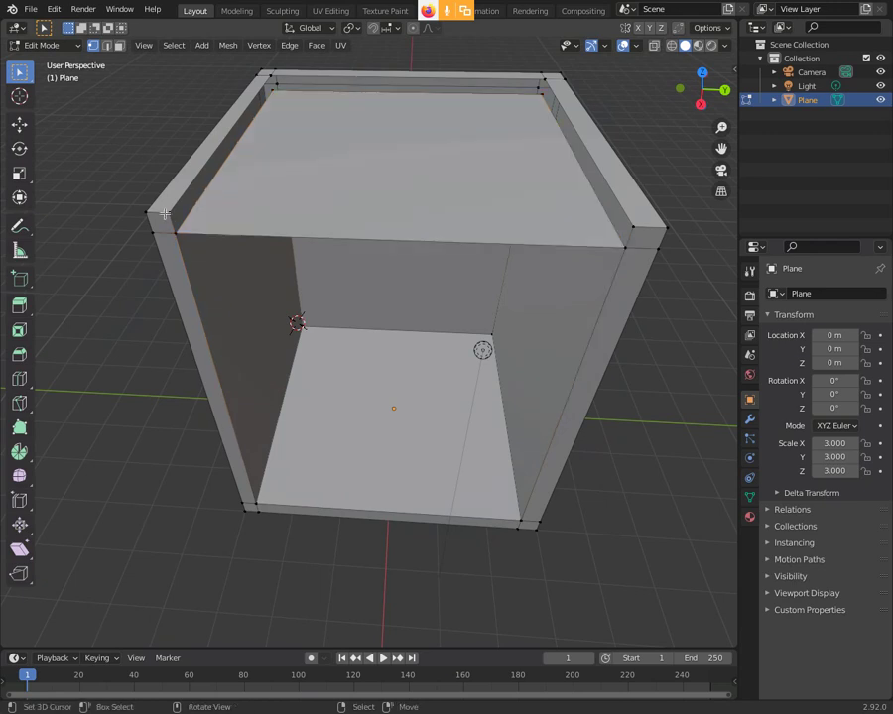
left_click(166, 211)
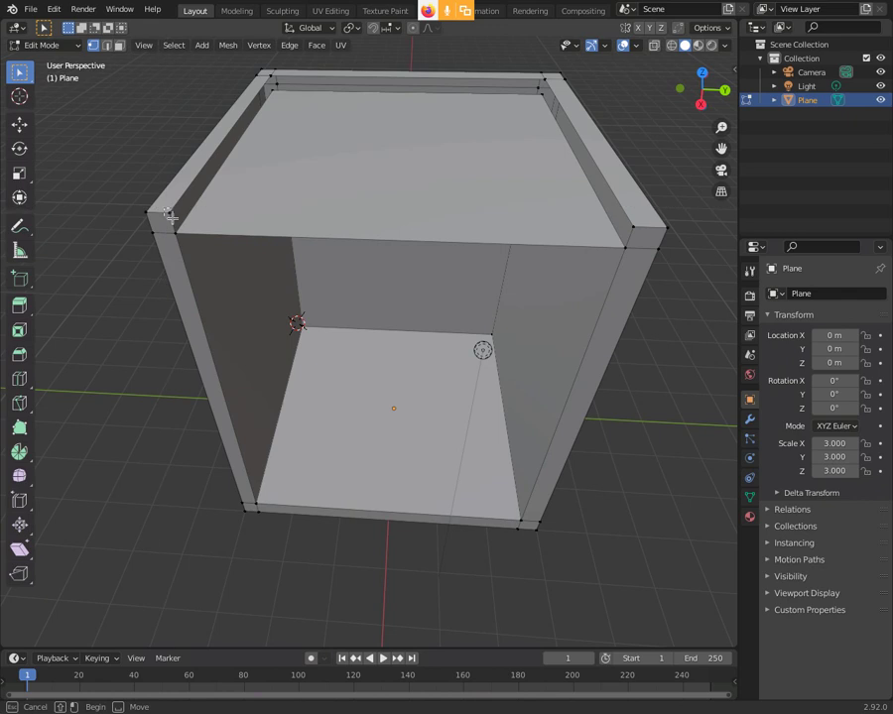
key("b")
left_click_drag(272, 70, 288, 85)
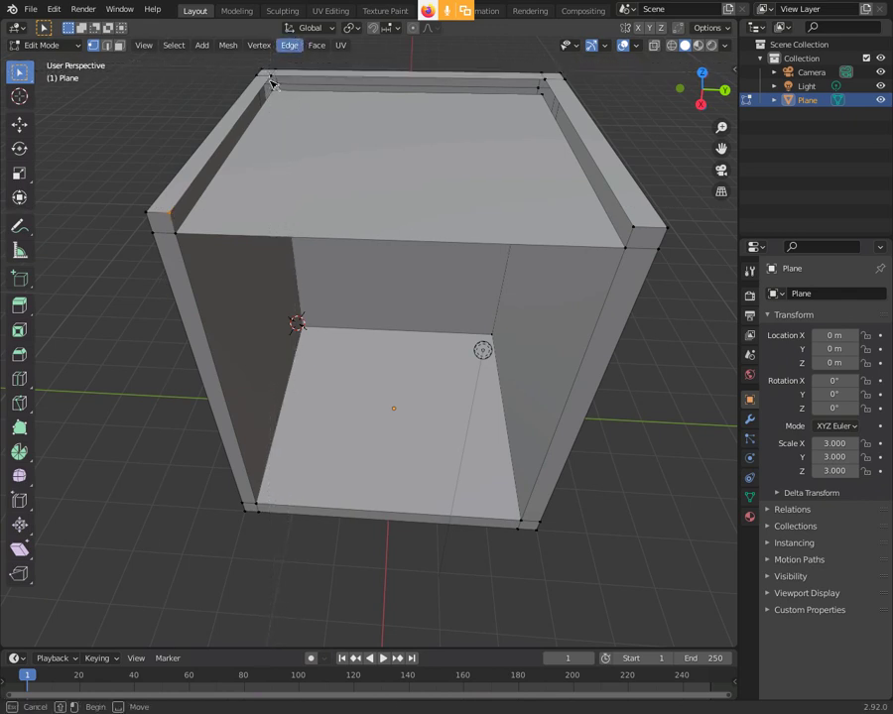
key("b")
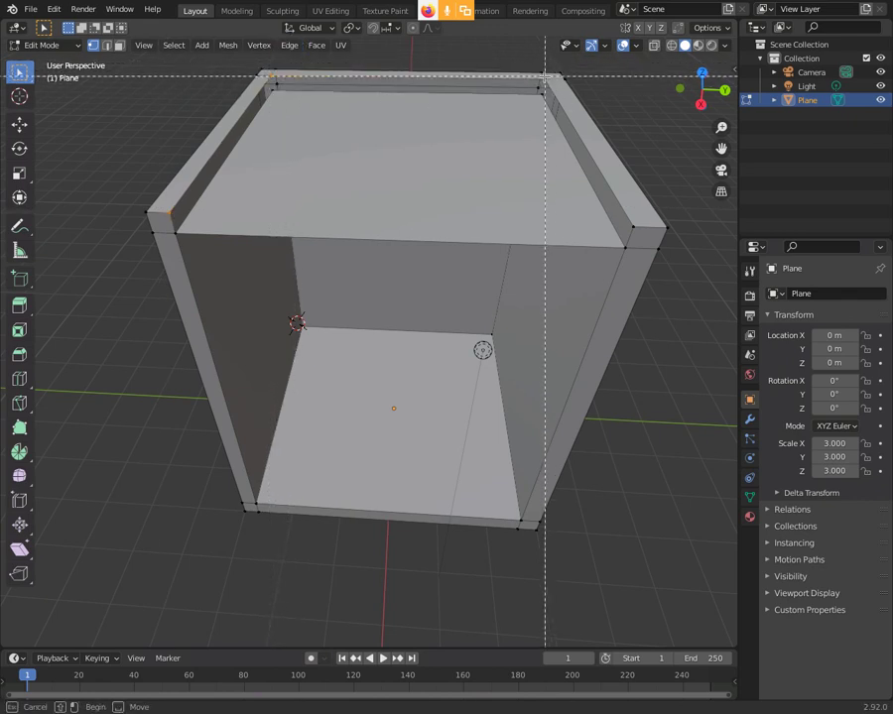
left_click_drag(542, 68, 551, 87)
key("b")
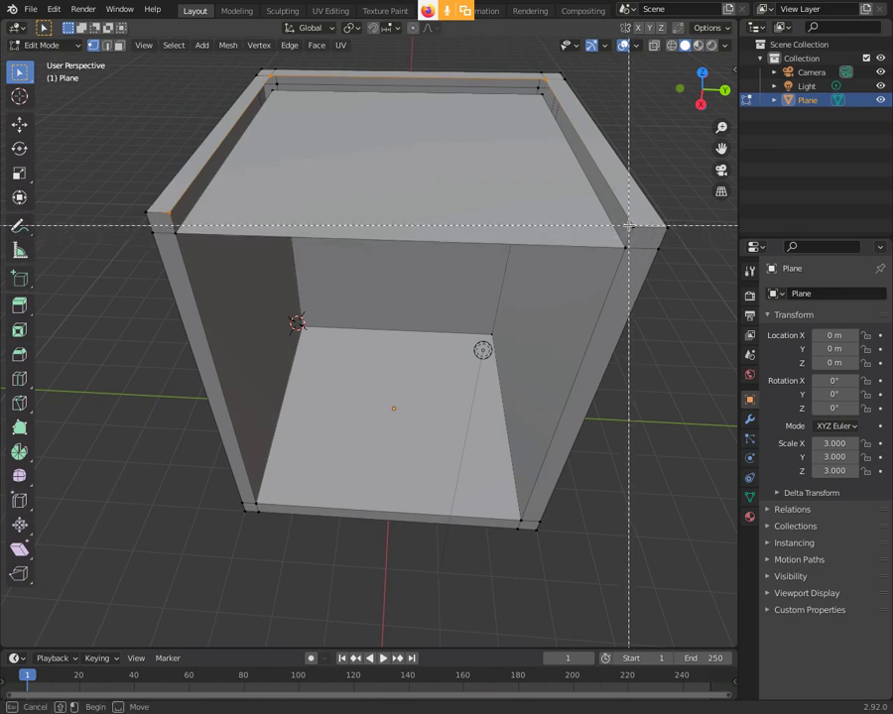
left_click_drag(624, 219, 639, 233)
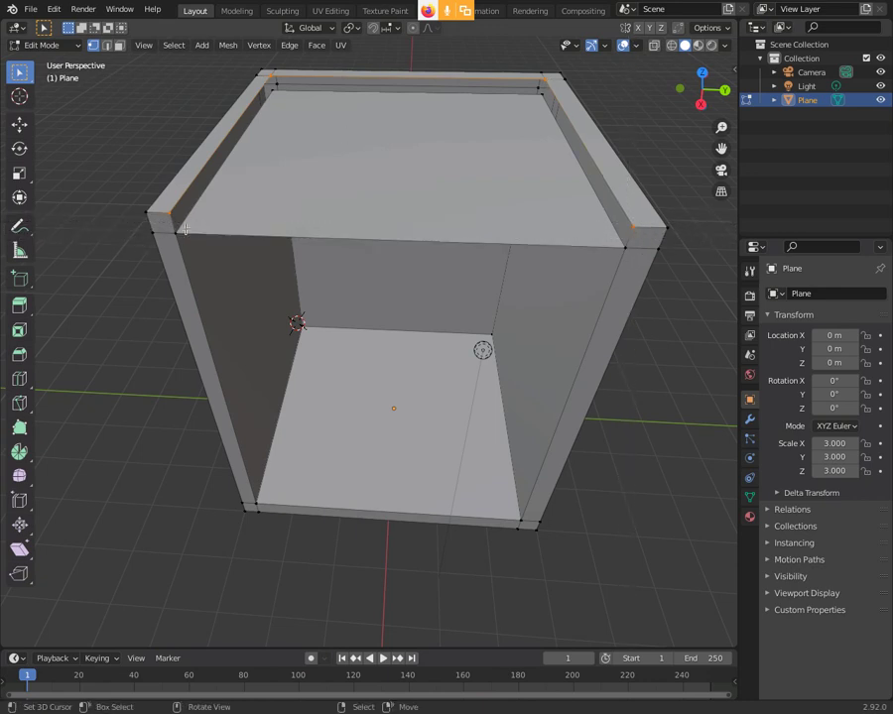
middle_click_drag(371, 159, 521, 225)
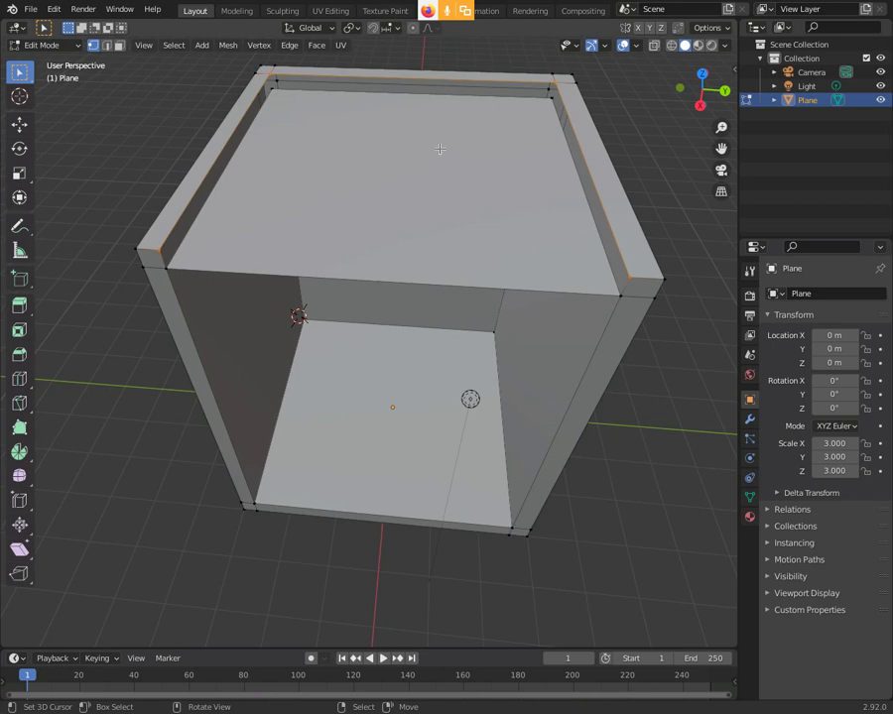
middle_click_drag(439, 149, 438, 171)
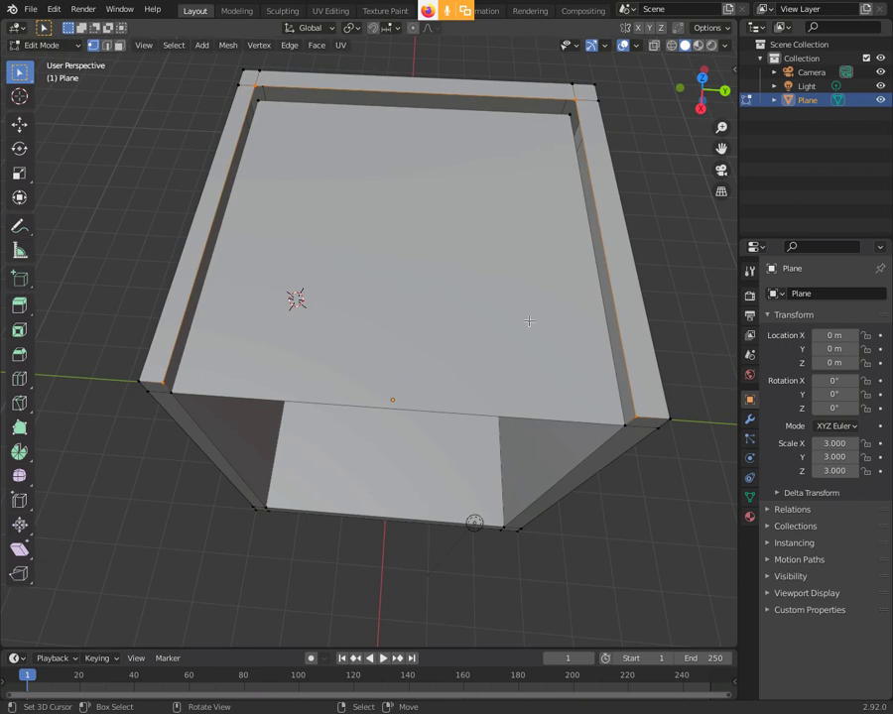
mouse_move(269, 345)
middle_mouse_down()
mouse_move(316, 259)
mouse_move(318, 276)
mouse_move(379, 221)
middle_mouse_up()
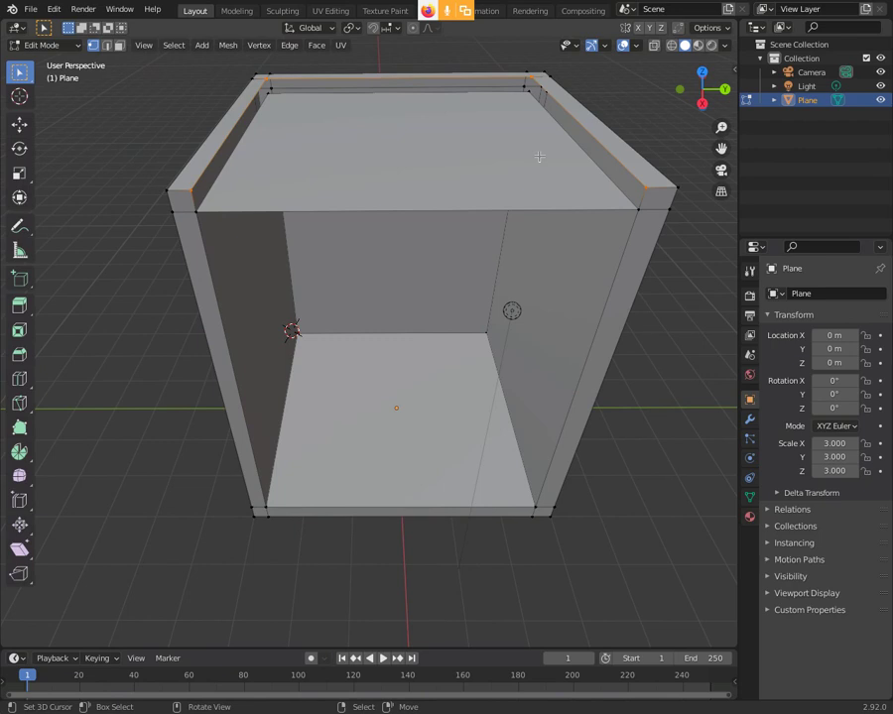
middle_click_drag(410, 115, 402, 145)
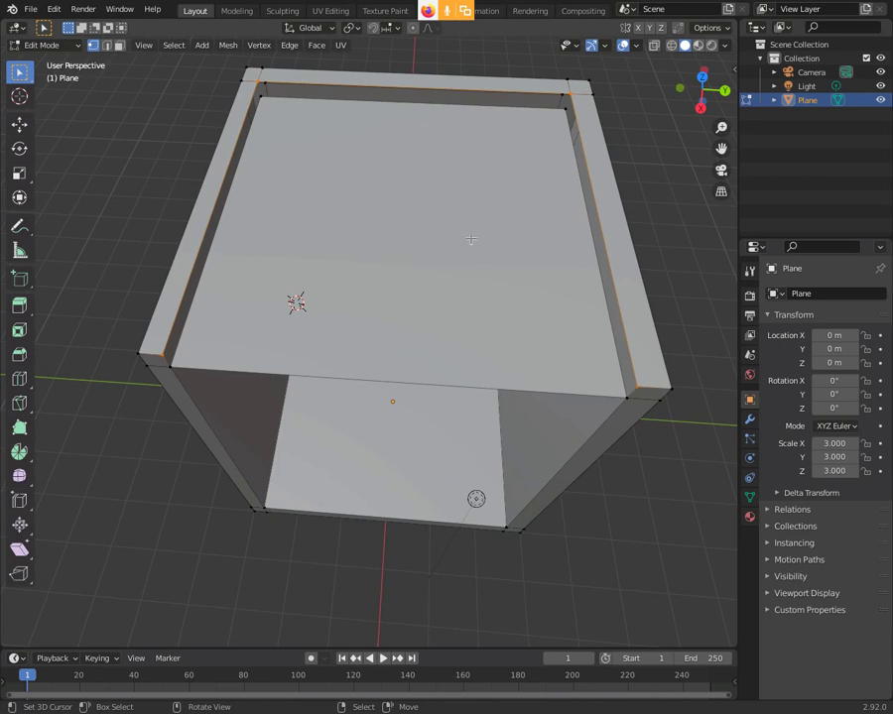
middle_click_drag(470, 239, 491, 216)
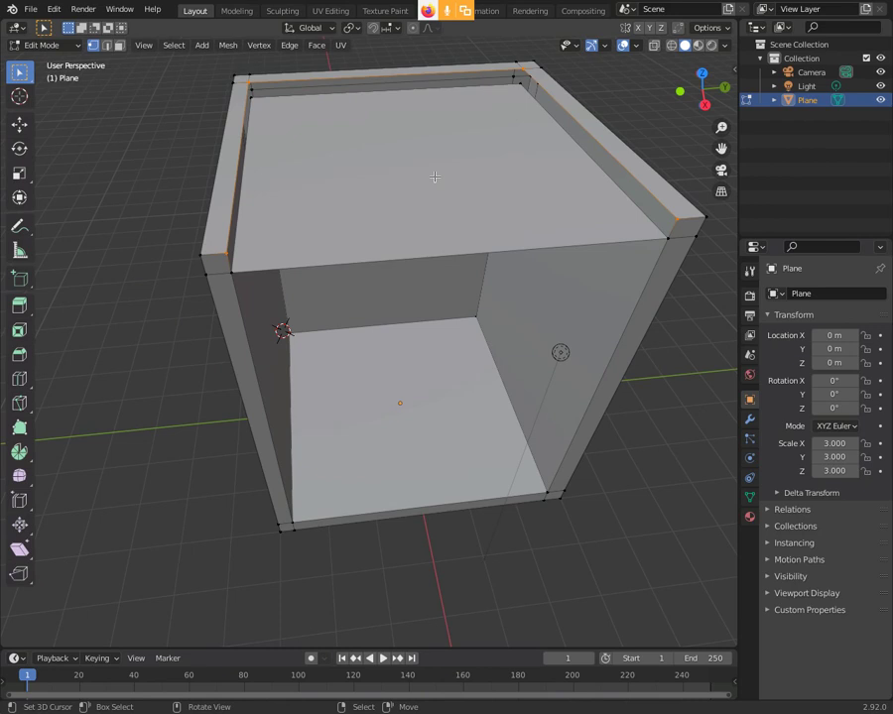
mouse_move(432, 169)
middle_mouse_down()
mouse_move(434, 140)
mouse_move(363, 137)
mouse_move(409, 180)
mouse_move(455, 160)
mouse_move(434, 159)
mouse_move(421, 131)
mouse_move(415, 140)
middle_mouse_up()
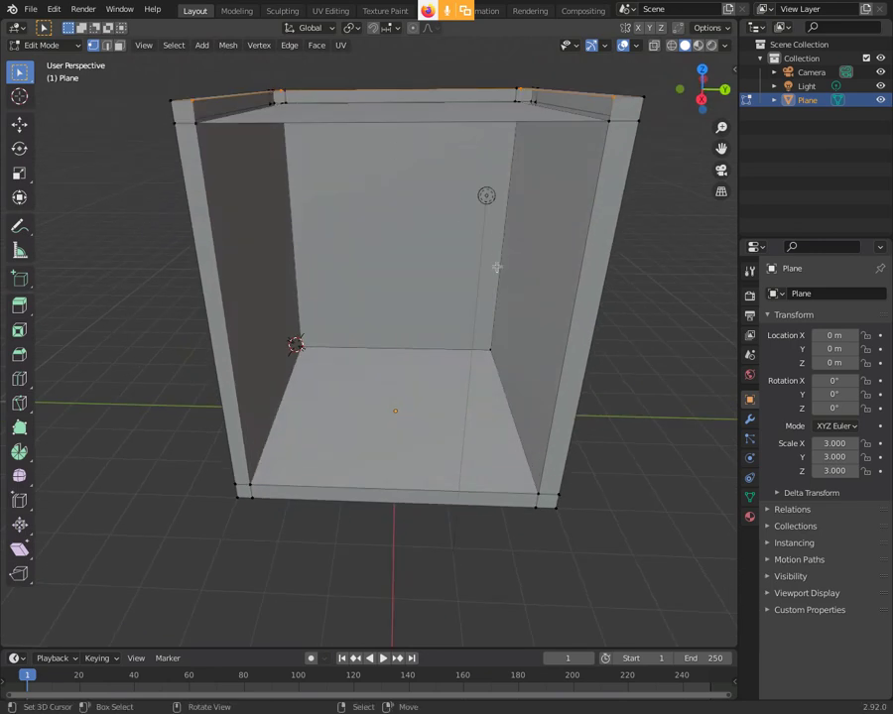
Step: Switch to Object Mode and show the sidebar reading dimensions 6 × 6 × 6.89 m
key("Tab")
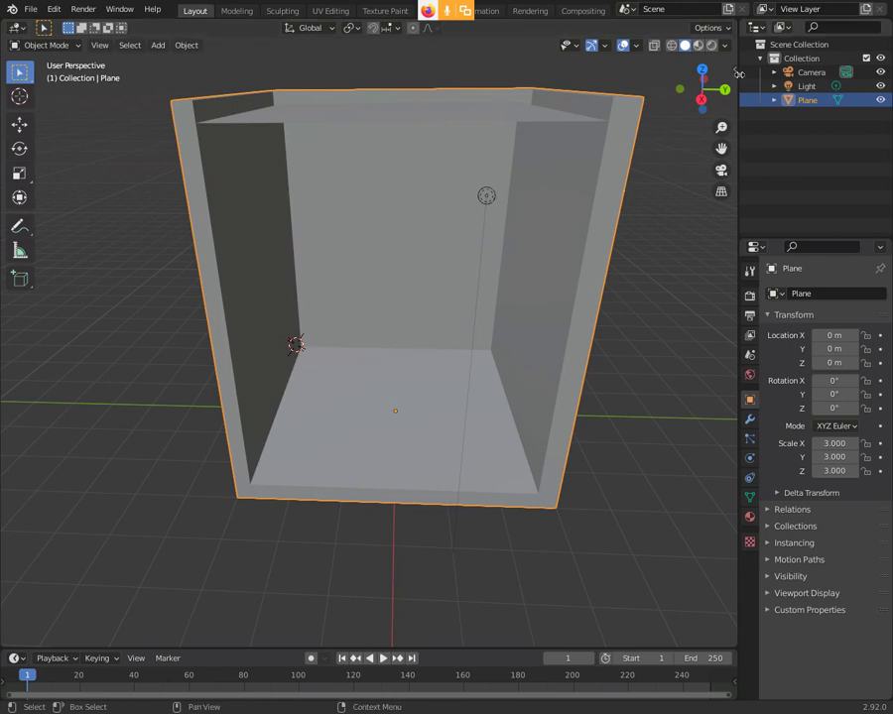
left_click(735, 69)
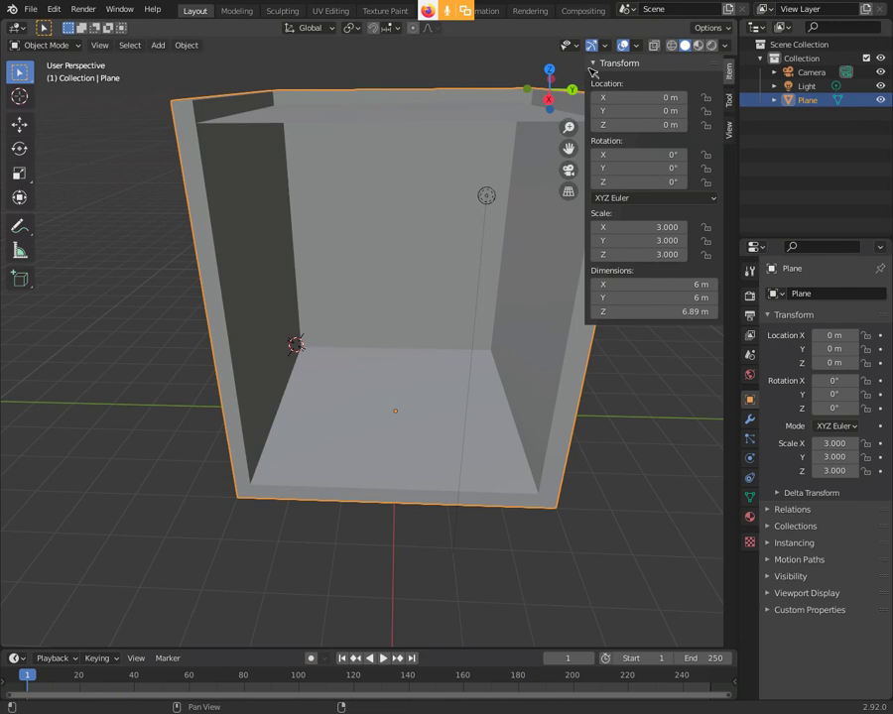
Step: Hide the sidebar, re-enter Edit Mode and orbit to look straight down on the box
key("n")
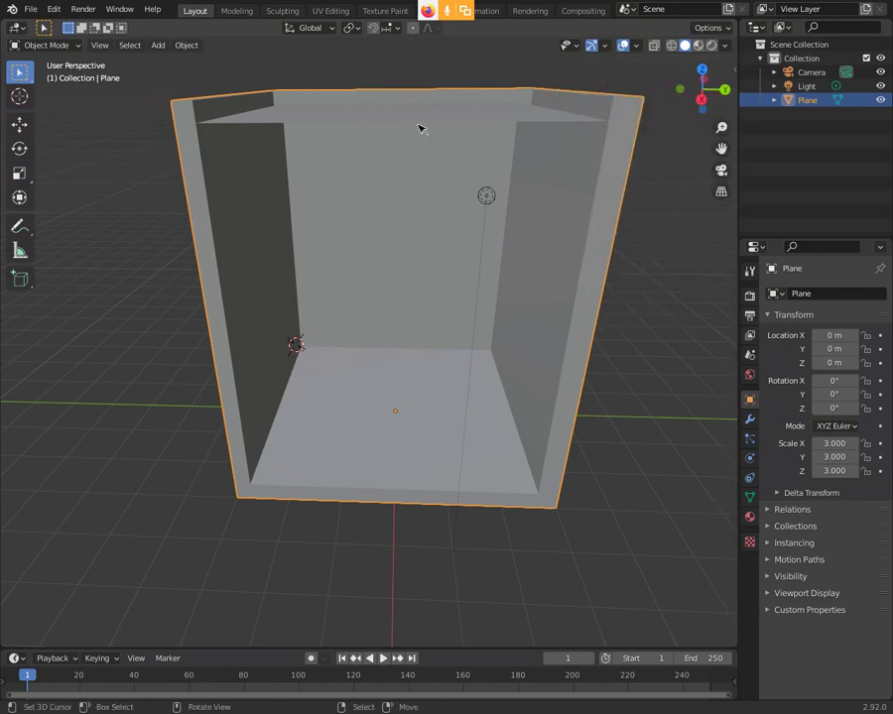
mouse_move(423, 125)
middle_mouse_down()
mouse_move(436, 159)
mouse_move(442, 155)
middle_mouse_up()
key("Tab")
mouse_move(473, 119)
middle_mouse_down()
mouse_move(465, 127)
mouse_move(454, 106)
mouse_move(386, 110)
mouse_move(403, 110)
middle_mouse_up()
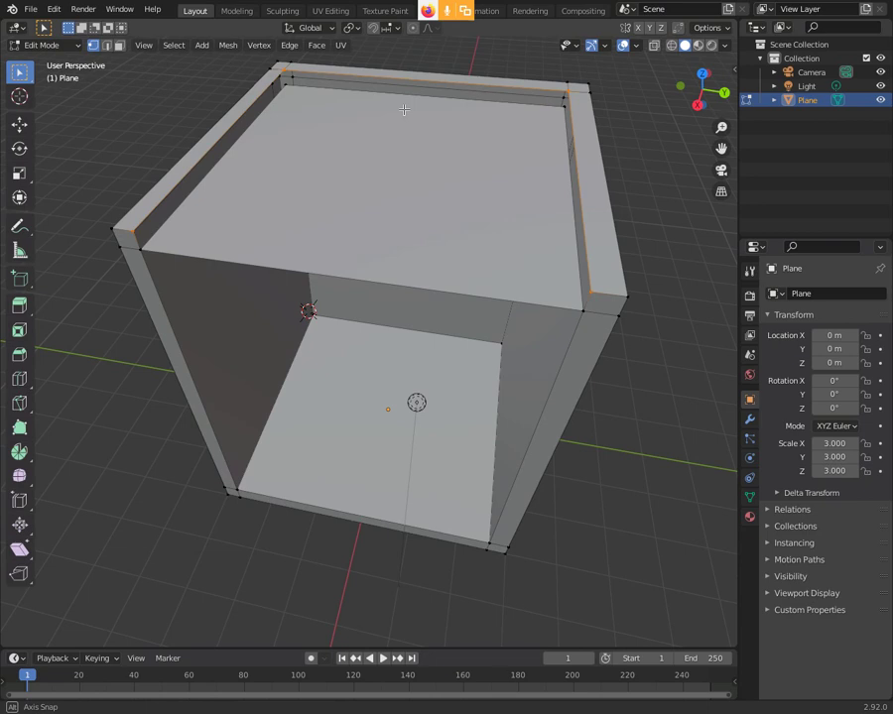
middle_click_drag(403, 109, 405, 109)
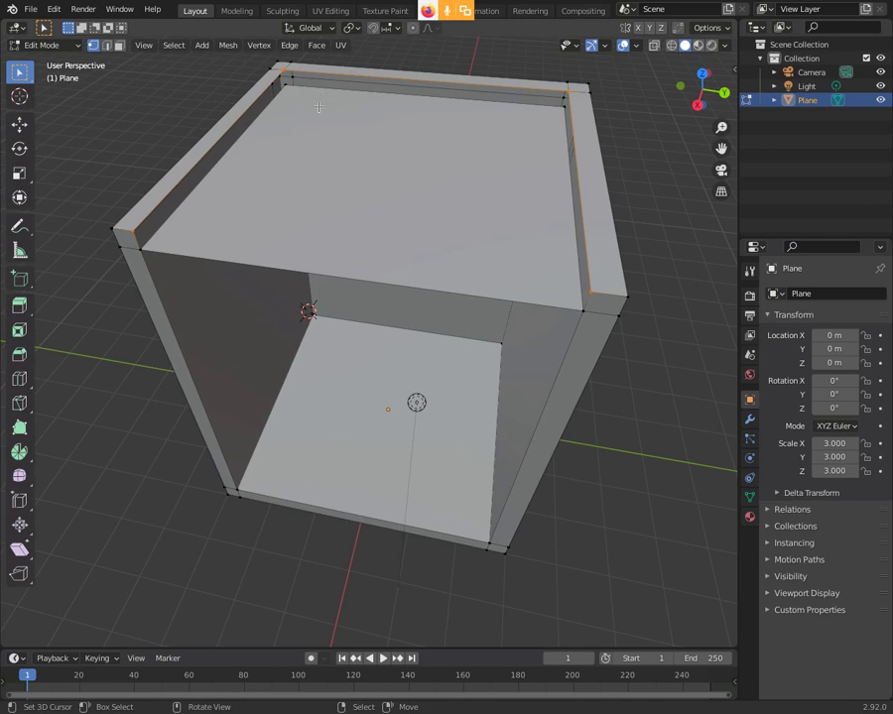
middle_click_drag(385, 91, 438, 257)
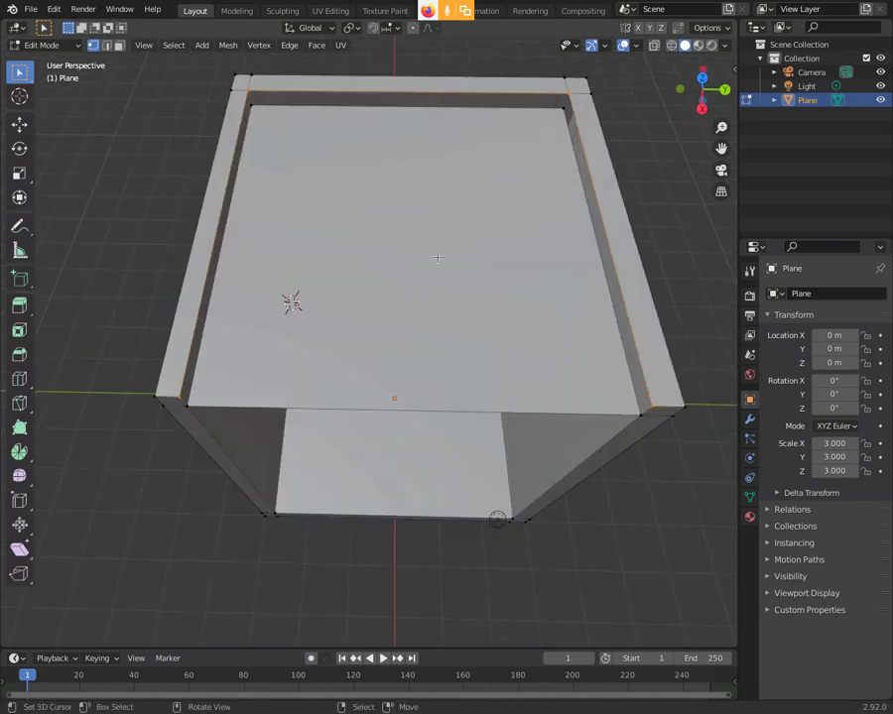
middle_click_drag(438, 237, 439, 183)
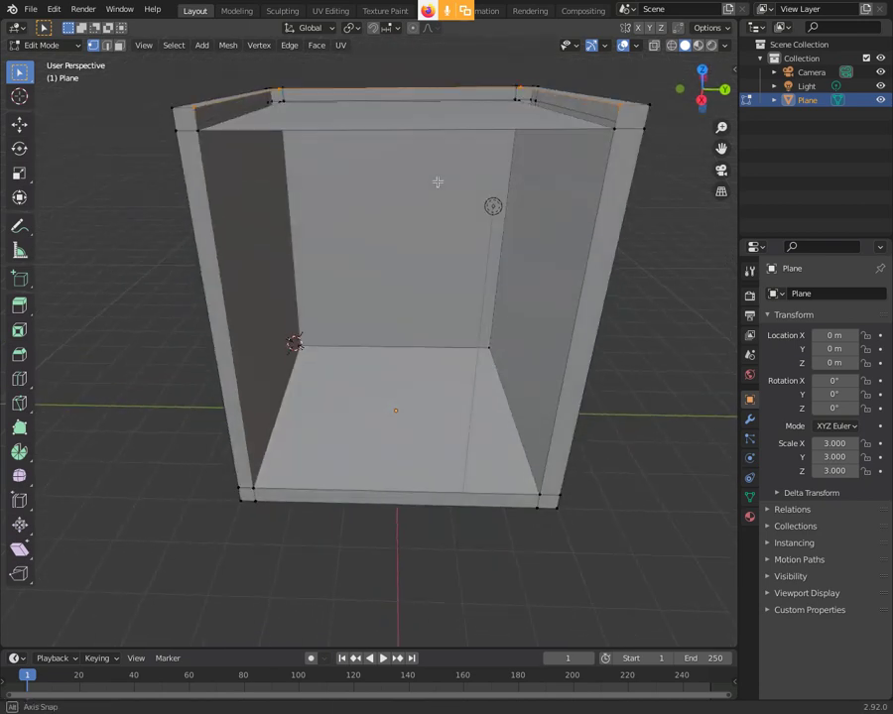
mouse_move(319, 85)
middle_mouse_down()
mouse_move(436, 152)
mouse_move(438, 191)
middle_mouse_up()
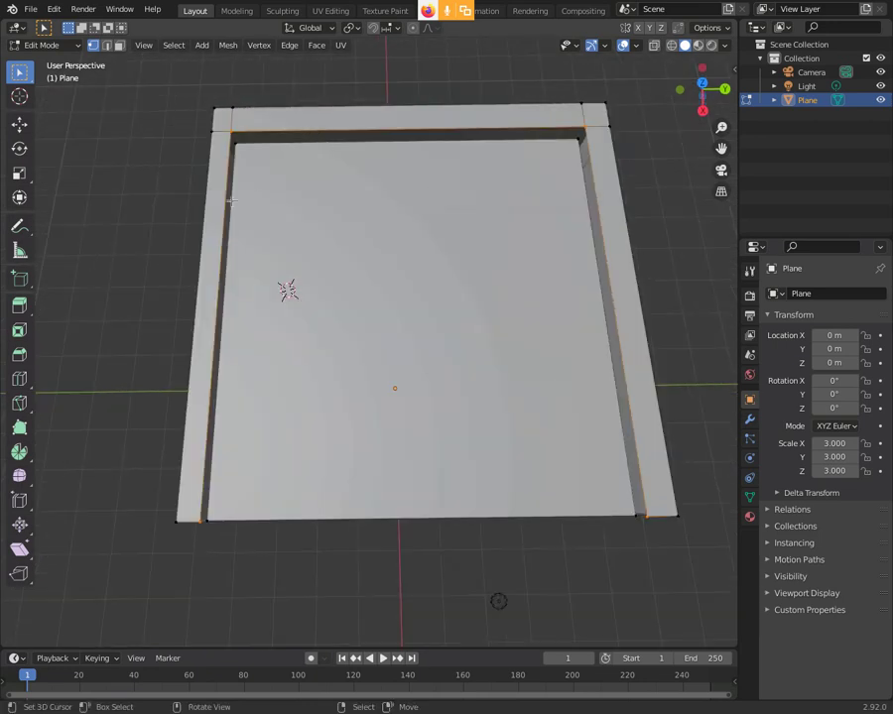
Step: Extrude the sunken top panel up to the rim level
left_click(323, 236)
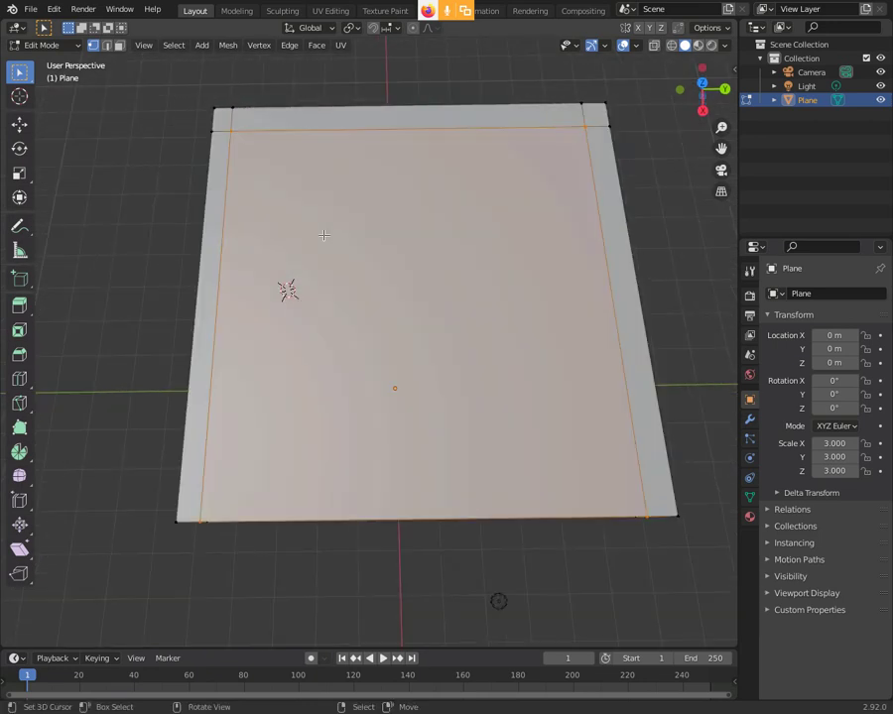
key("e")
mouse_move(482, 171)
middle_mouse_down()
mouse_move(463, 144)
mouse_move(431, 143)
mouse_move(477, 147)
mouse_move(341, 139)
middle_mouse_up()
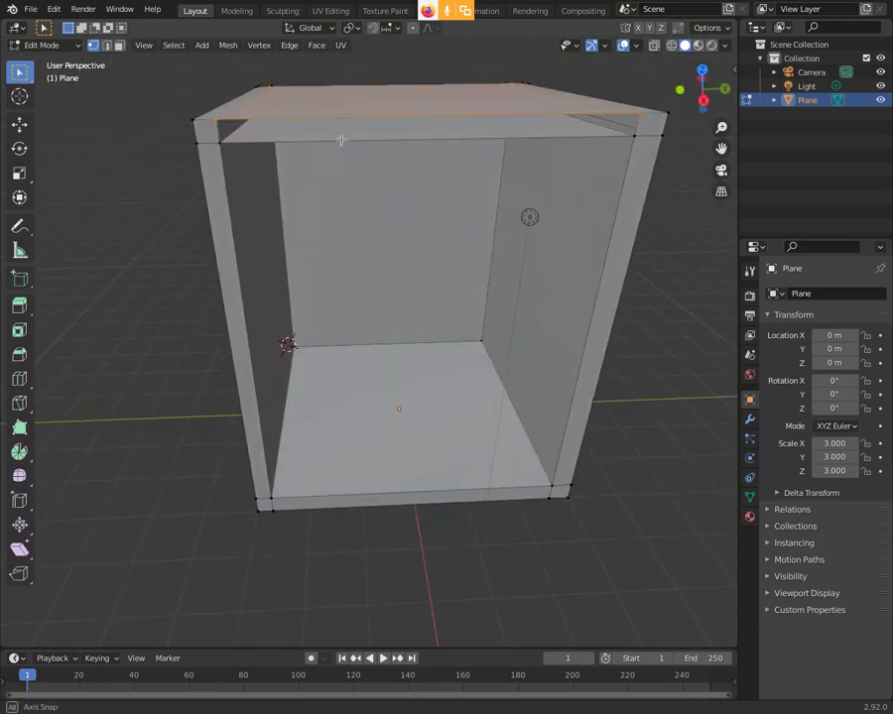
mouse_move(630, 134)
middle_mouse_down()
mouse_move(604, 150)
mouse_move(475, 142)
middle_mouse_up()
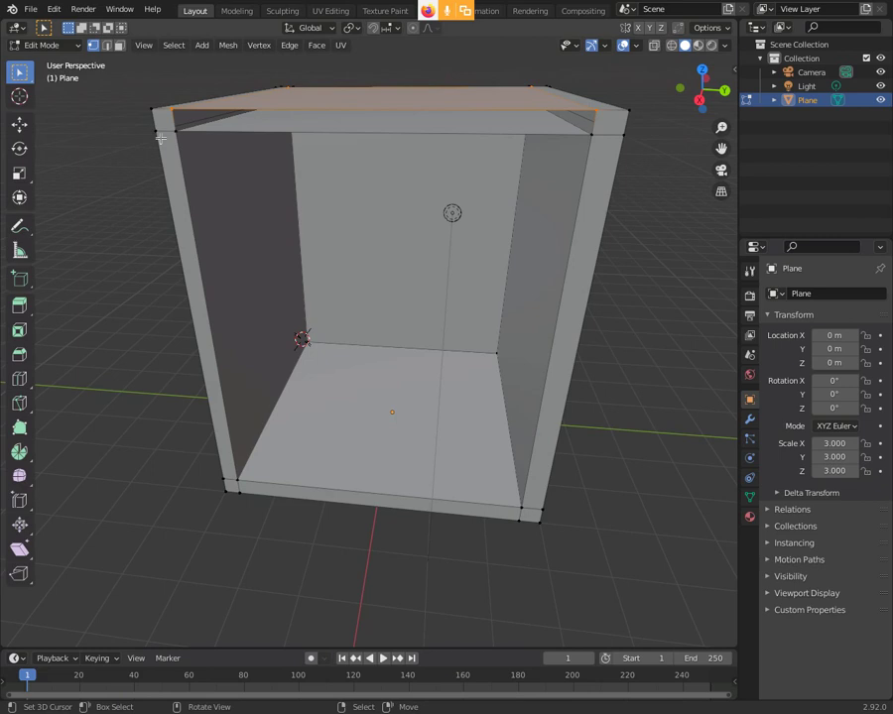
Step: Clear the selection and box-select the two top-front inner corner vertices
key("alt+a")
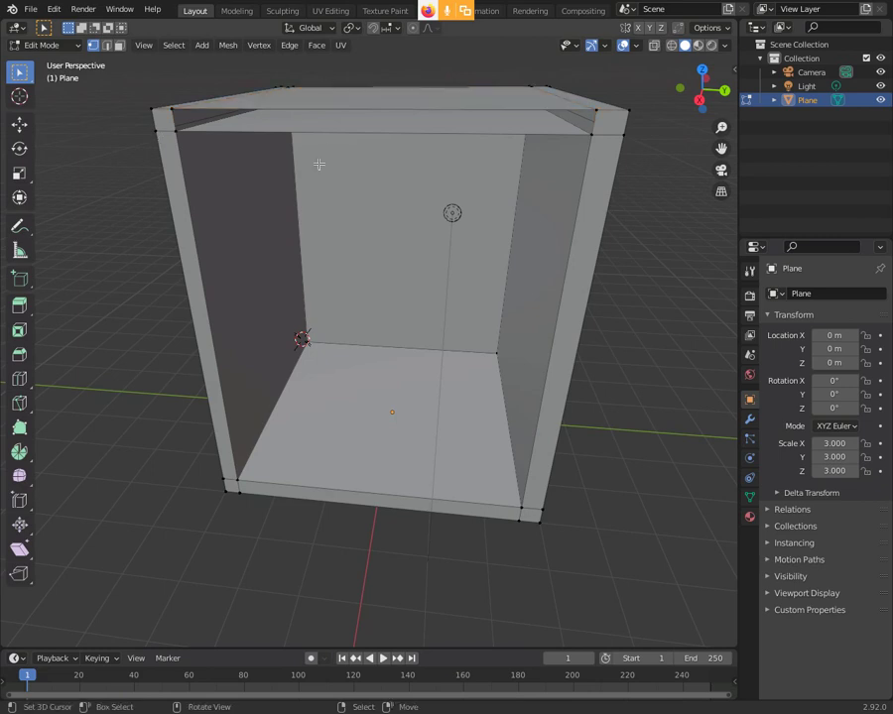
middle_click_drag(318, 163, 184, 171)
key("b")
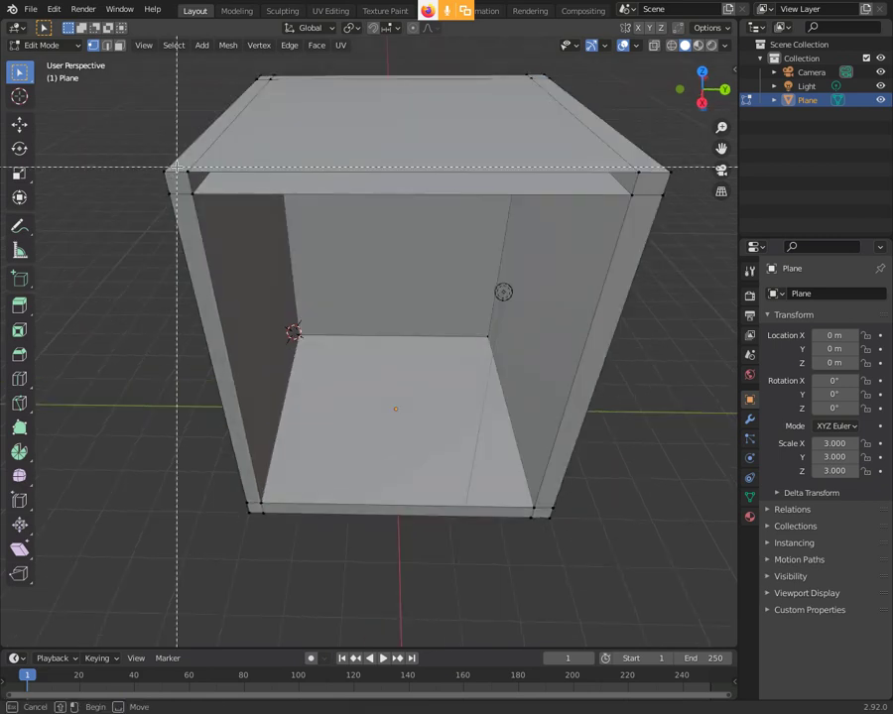
left_click_drag(182, 167, 197, 191)
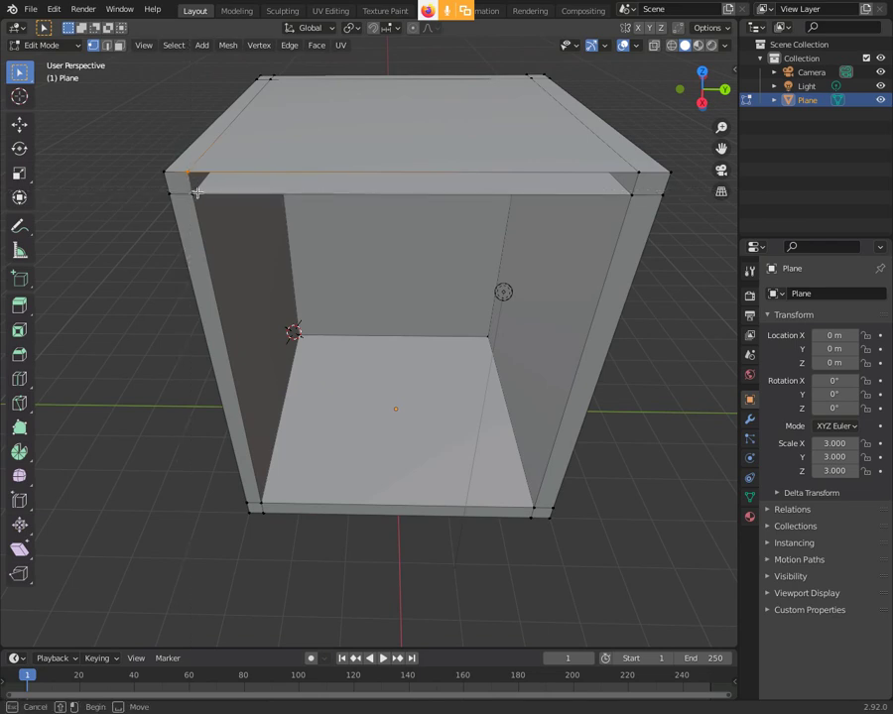
key("b")
left_click_drag(633, 170, 629, 203)
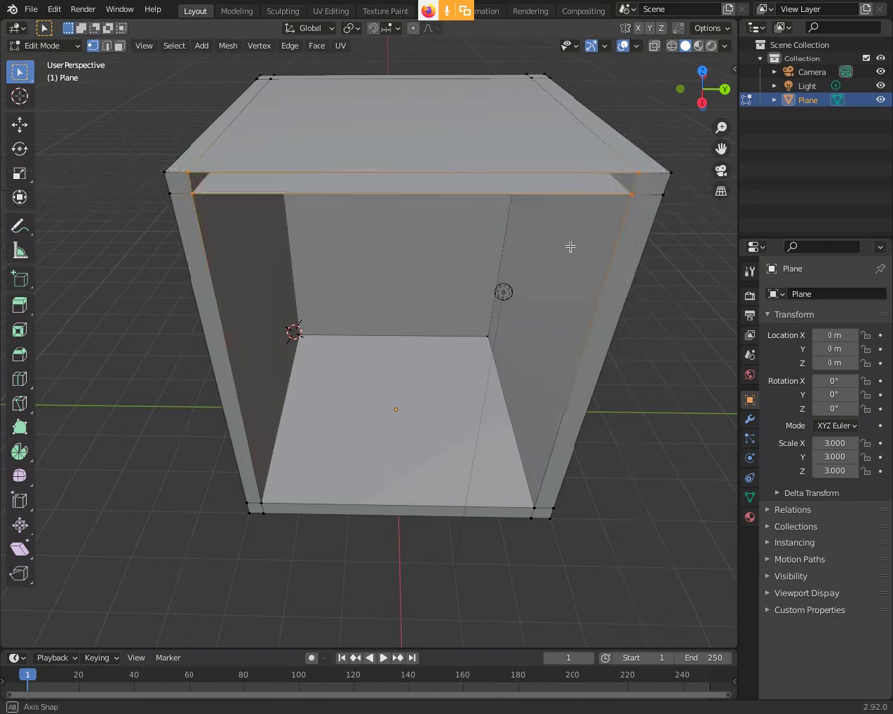
Step: Orbit and zoom around the box to inspect the selected front edge
middle_click_drag(571, 246, 547, 225)
mouse_move(382, 177)
middle_mouse_down()
mouse_move(522, 145)
mouse_move(392, 157)
mouse_move(413, 166)
middle_mouse_up()
scroll(412, 165, "down", 3)
mouse_move(432, 211)
middle_mouse_down()
mouse_move(430, 191)
mouse_move(379, 170)
middle_mouse_up()
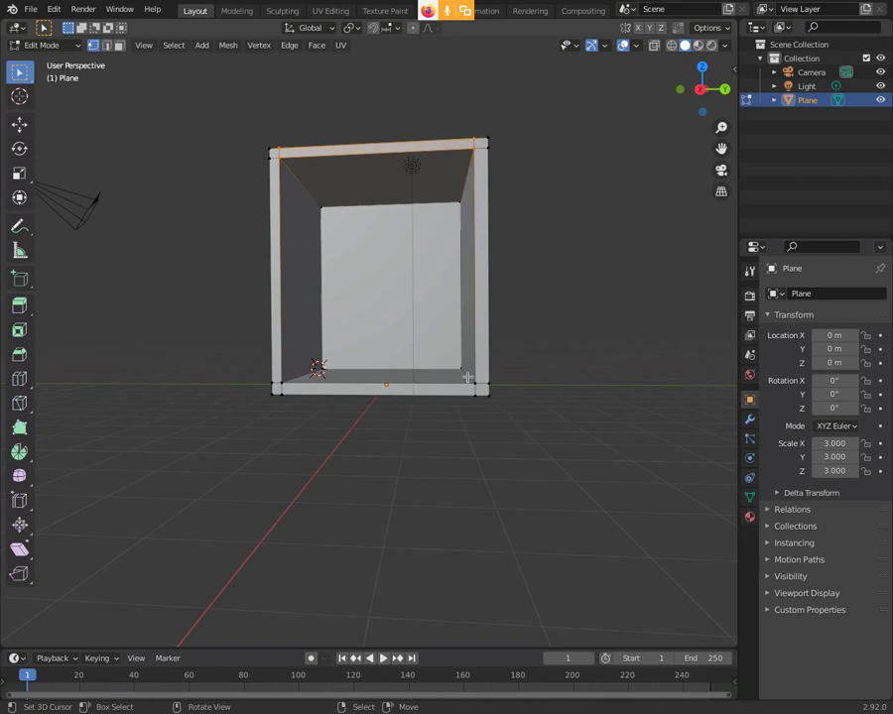
middle_click_drag(587, 190, 567, 205)
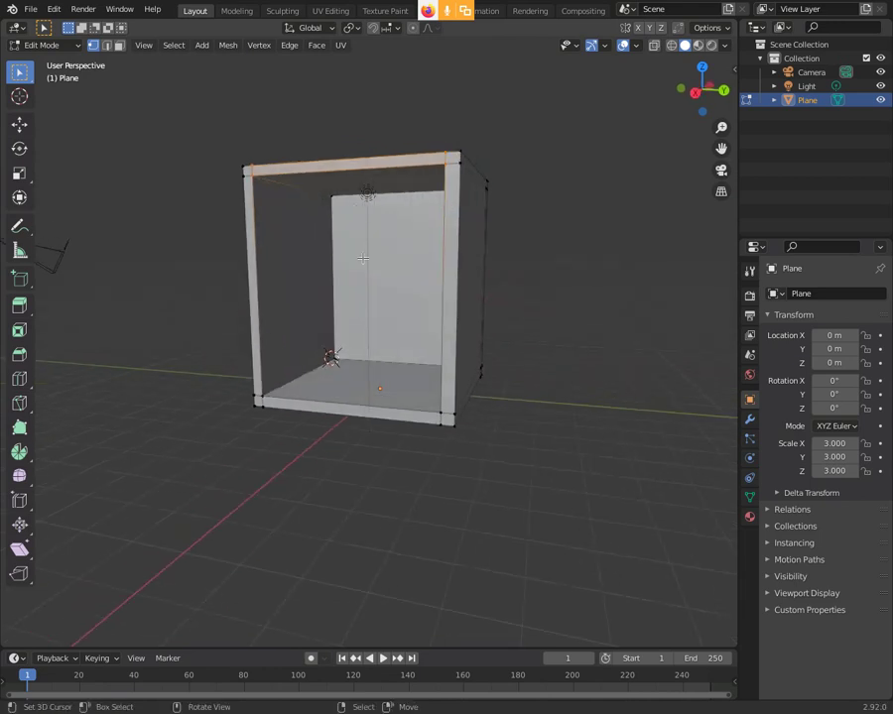
middle_click_drag(346, 274, 384, 311)
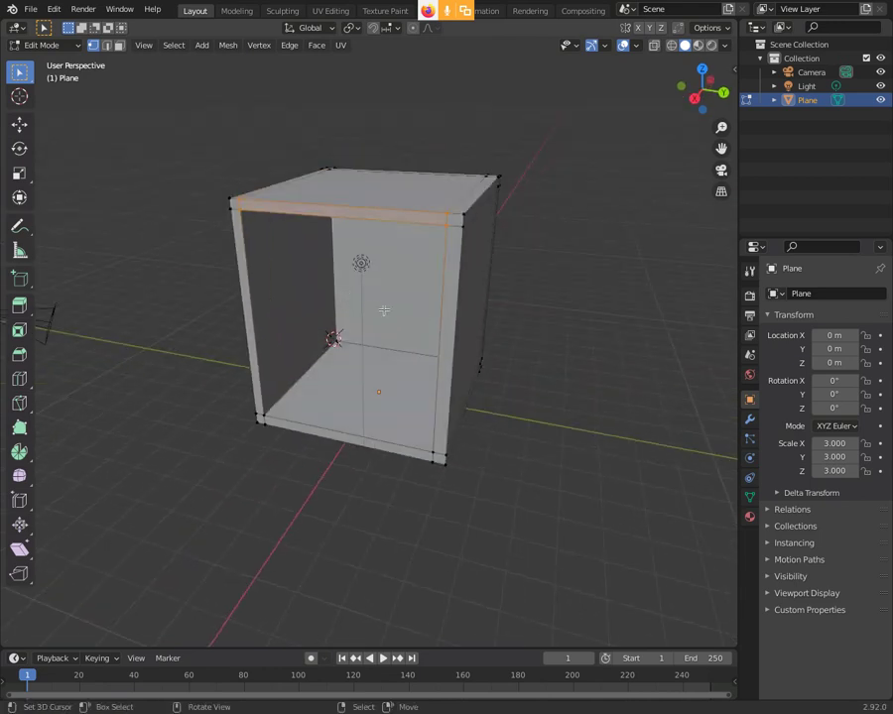
middle_click_drag(406, 251, 484, 242)
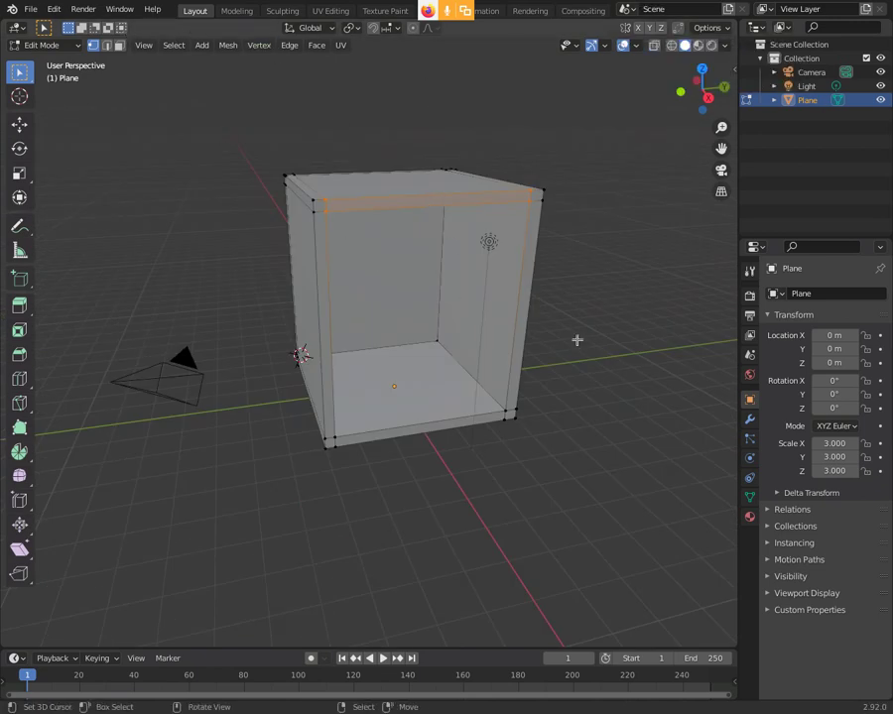
mouse_move(608, 258)
middle_mouse_down()
mouse_move(583, 288)
mouse_move(536, 293)
mouse_move(498, 251)
mouse_move(522, 283)
middle_mouse_up()
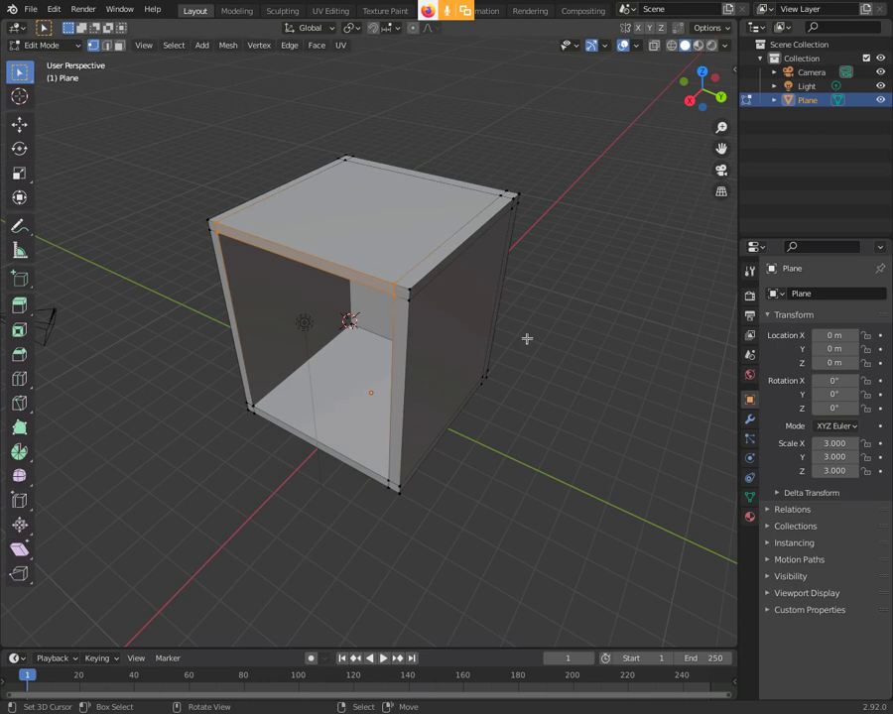
mouse_move(527, 338)
middle_mouse_down()
mouse_move(578, 291)
mouse_move(602, 341)
mouse_move(600, 291)
mouse_move(600, 311)
middle_mouse_up()
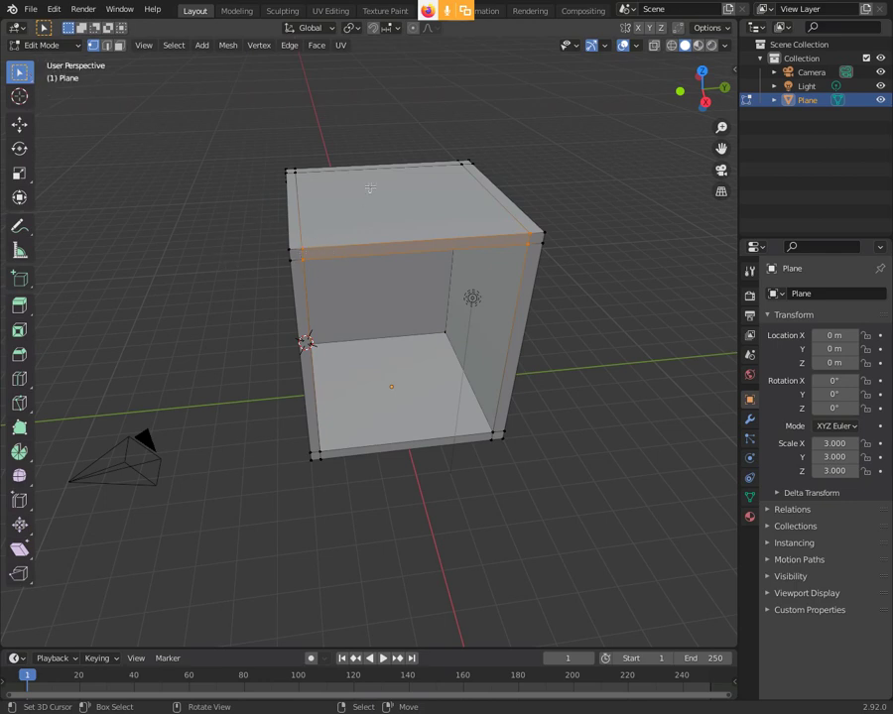
Step: Orbit above the box, select edges around the top, then clear that selection
middle_click_drag(370, 187, 569, 219)
right_click(616, 206, "shift")
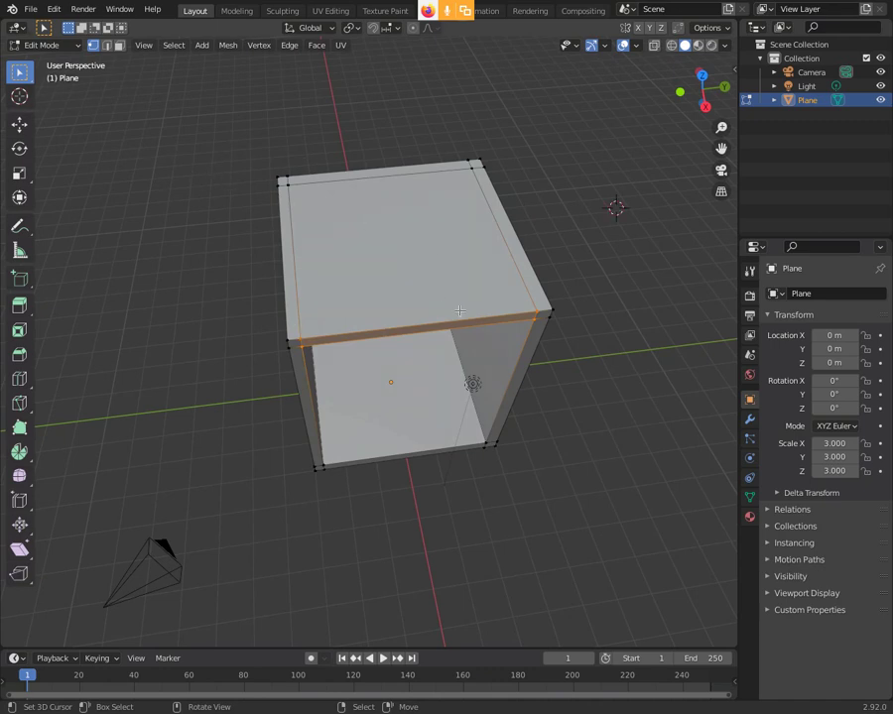
left_click(377, 261)
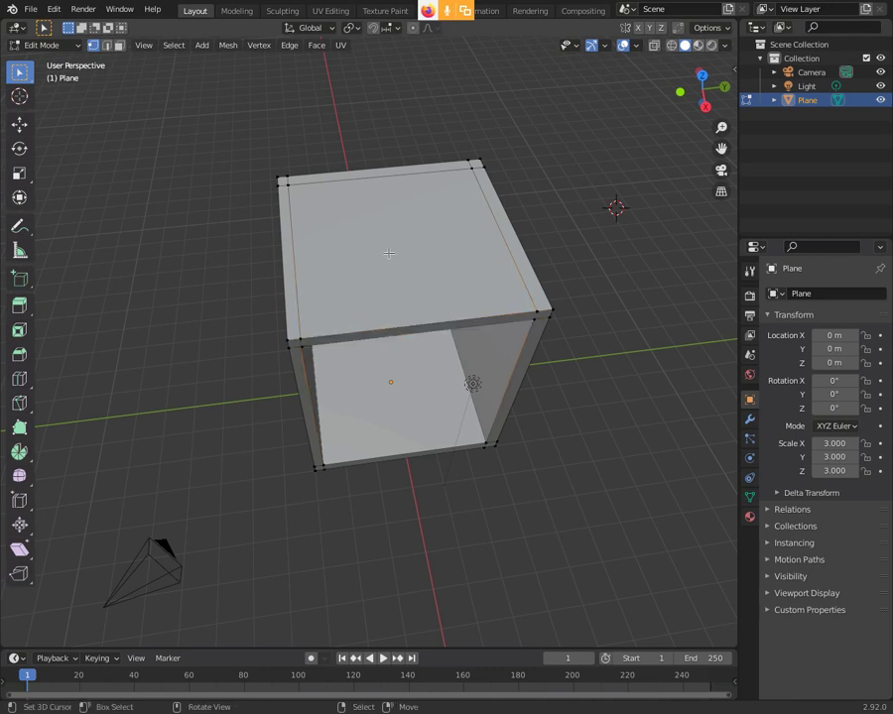
key("alt+a")
key("b")
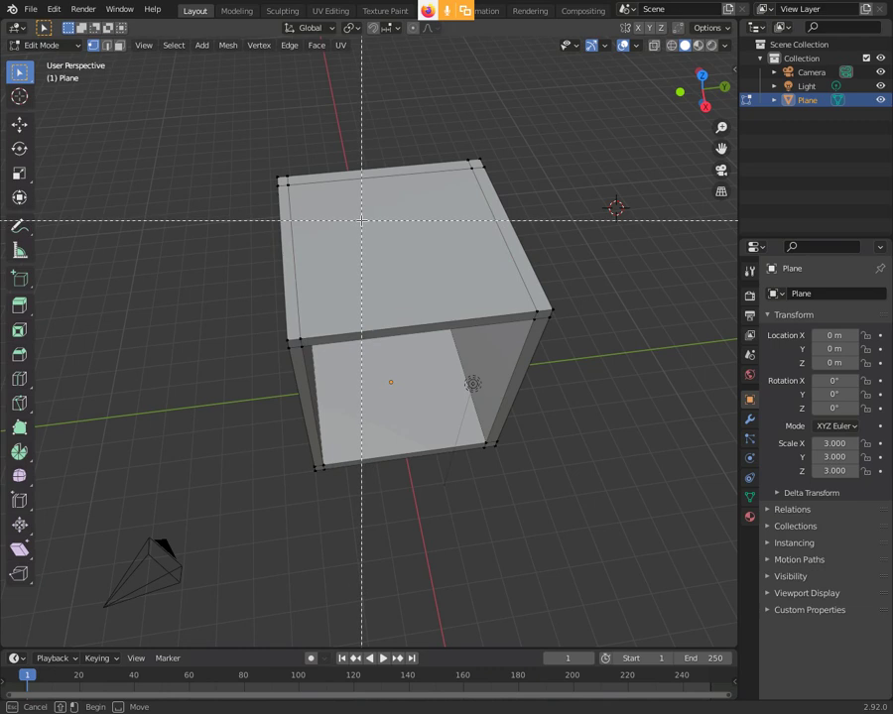
key("Escape")
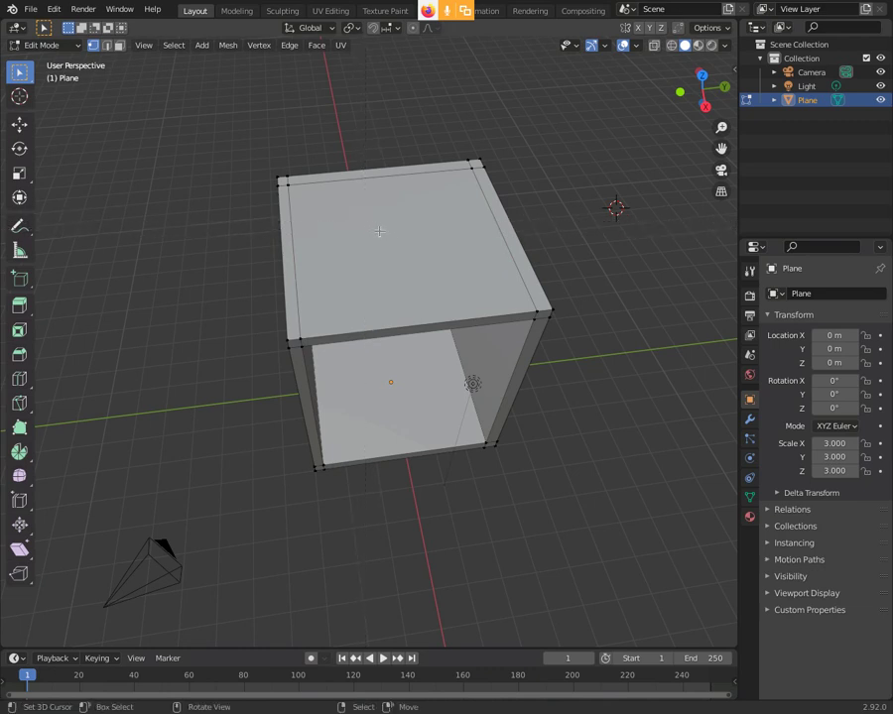
key("b")
key("Escape")
Step: Select the top's front edge in edge mode and delete the front rim face
left_click(118, 46)
left_click(394, 242)
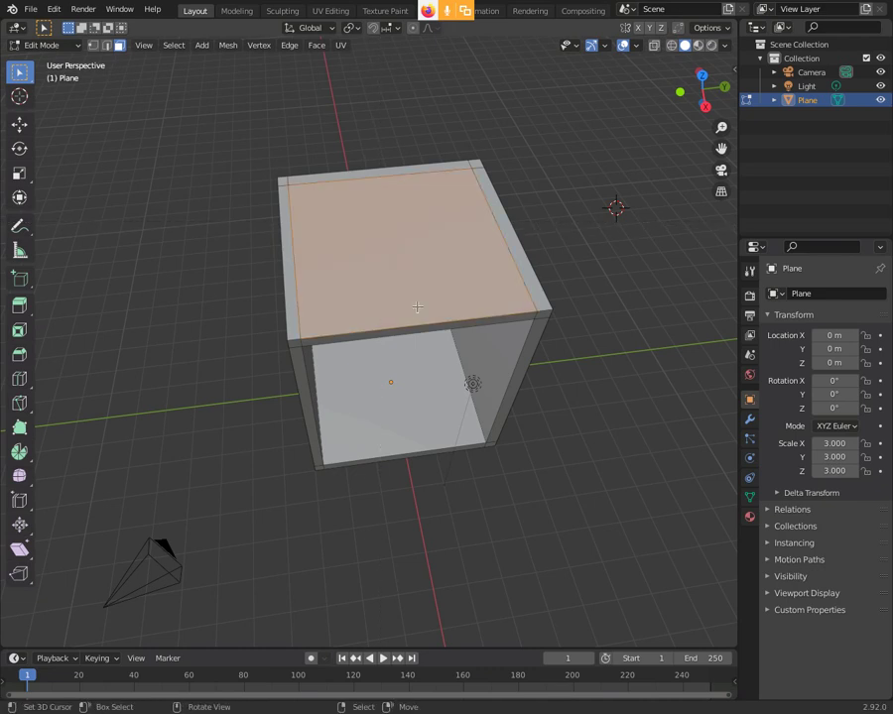
key("2")
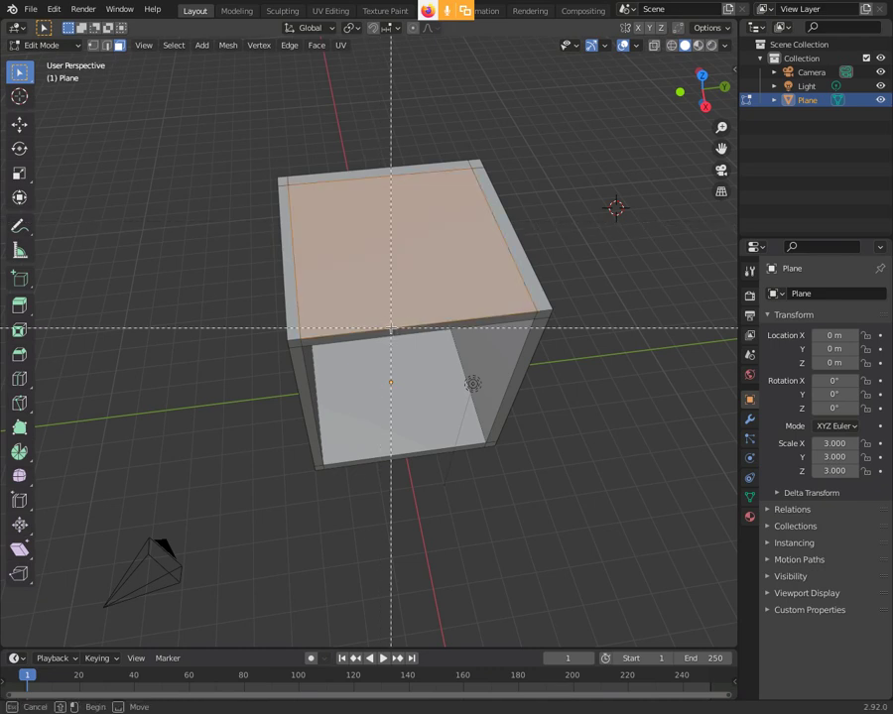
left_click(404, 330)
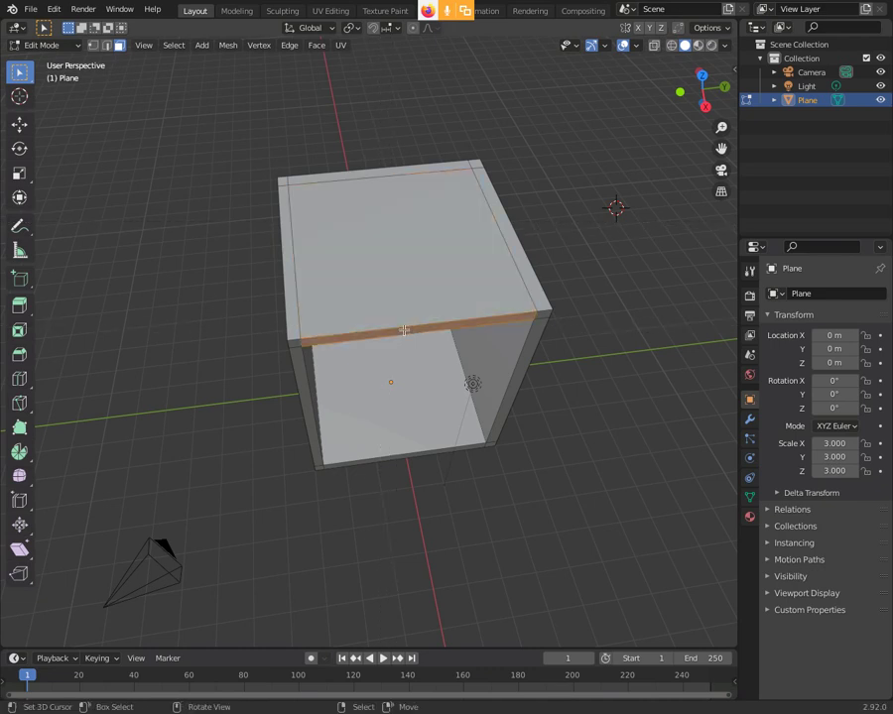
key("x")
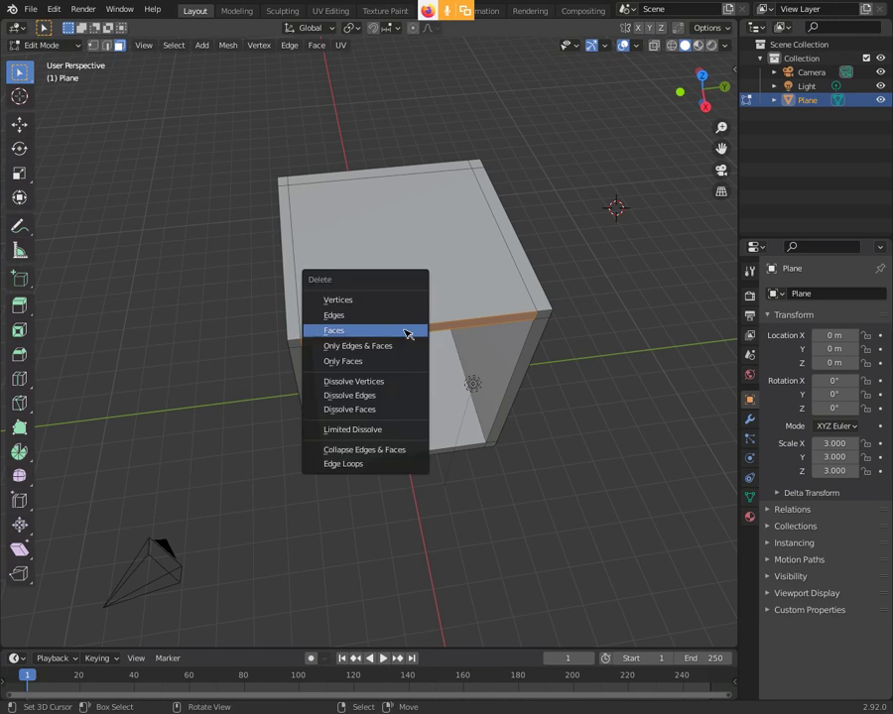
left_click(405, 333)
Step: Delete the extra face capping the top, then orbit to view the open front
left_click(393, 288)
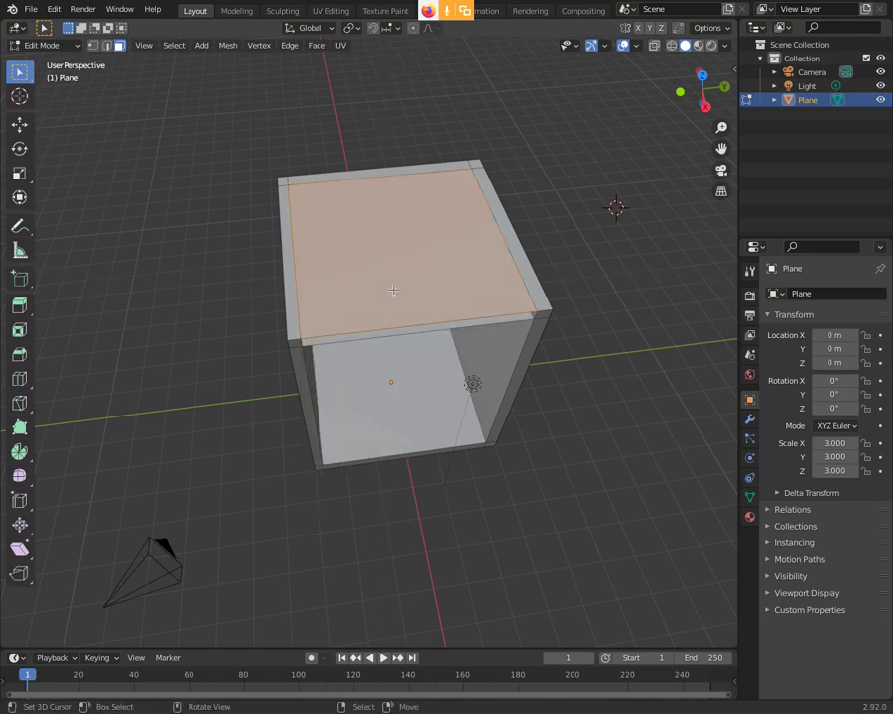
key("x")
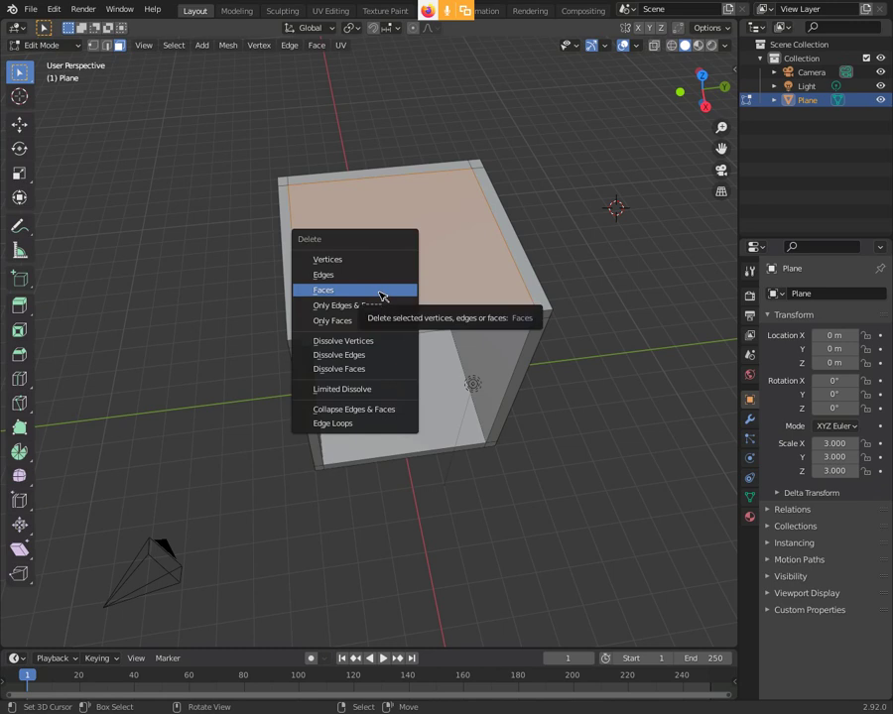
left_click(383, 291)
mouse_move(379, 293)
middle_mouse_down()
mouse_move(282, 203)
mouse_move(313, 137)
middle_mouse_up()
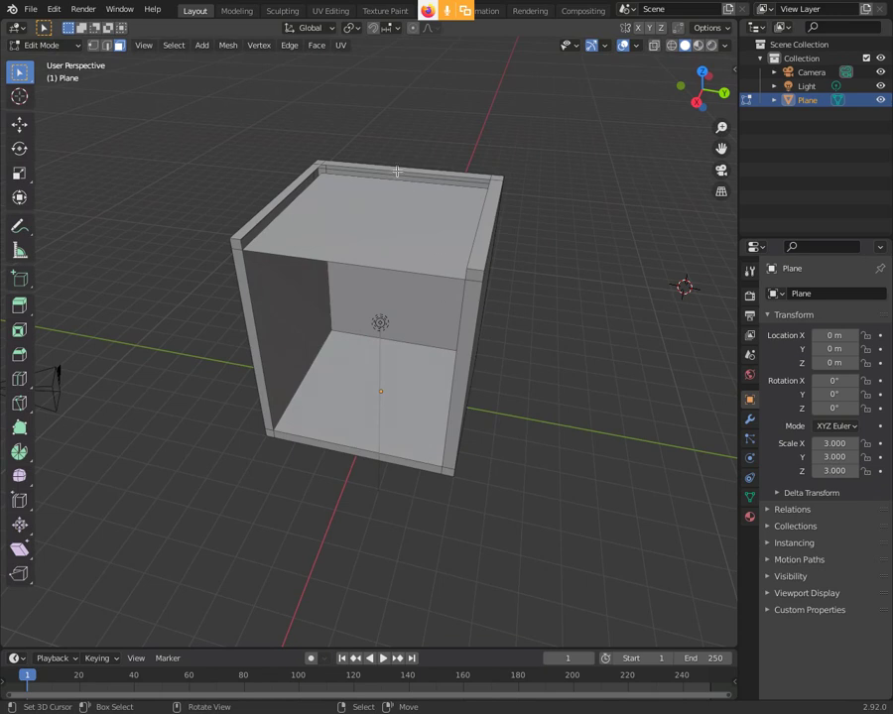
mouse_move(265, 241)
middle_mouse_down()
mouse_move(287, 200)
mouse_move(274, 219)
mouse_move(274, 206)
mouse_move(257, 198)
mouse_move(237, 203)
mouse_move(257, 239)
mouse_move(263, 207)
middle_mouse_up()
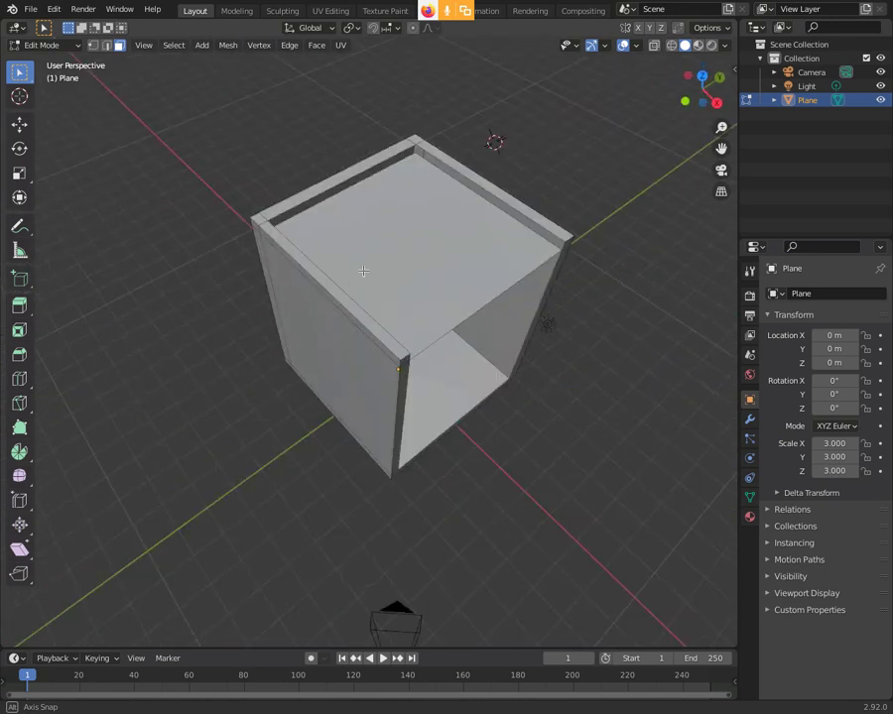
scroll(258, 208, "up", 5)
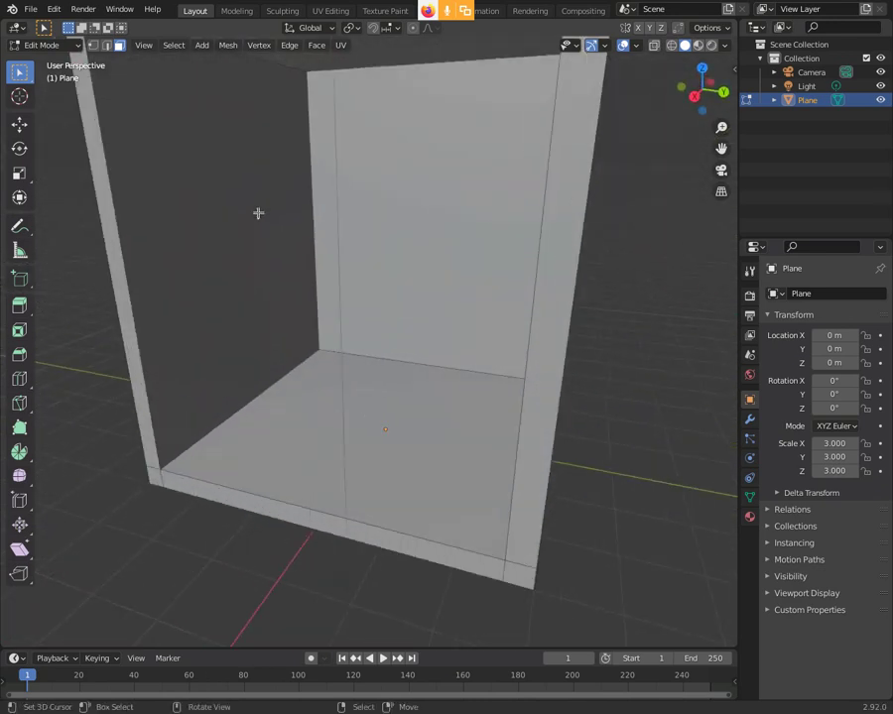
mouse_move(294, 213)
middle_mouse_down()
mouse_move(292, 250)
mouse_move(291, 220)
mouse_move(244, 242)
middle_mouse_up()
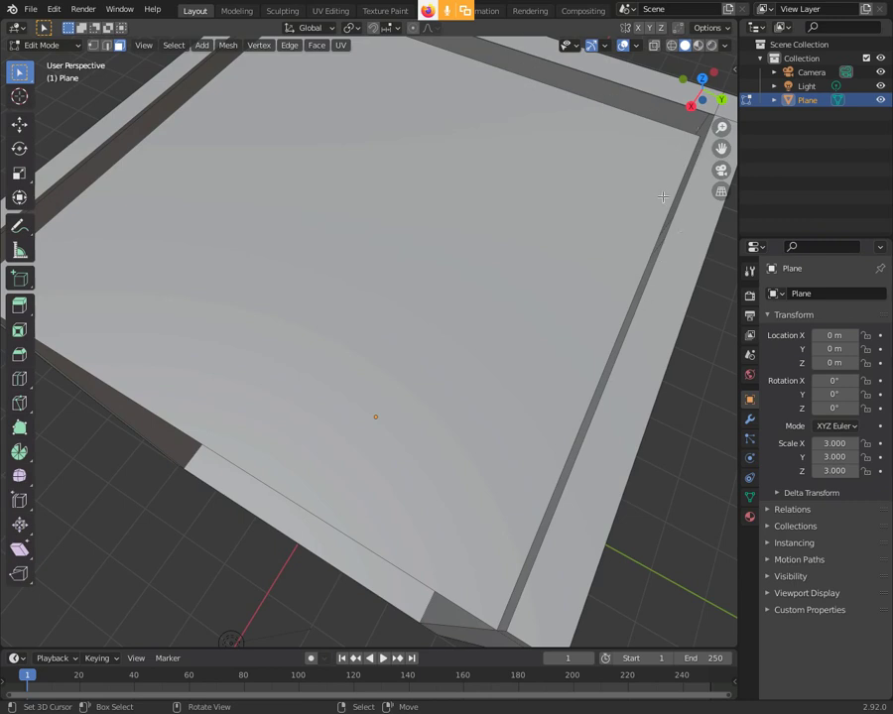
middle_click_drag(319, 278, 361, 262)
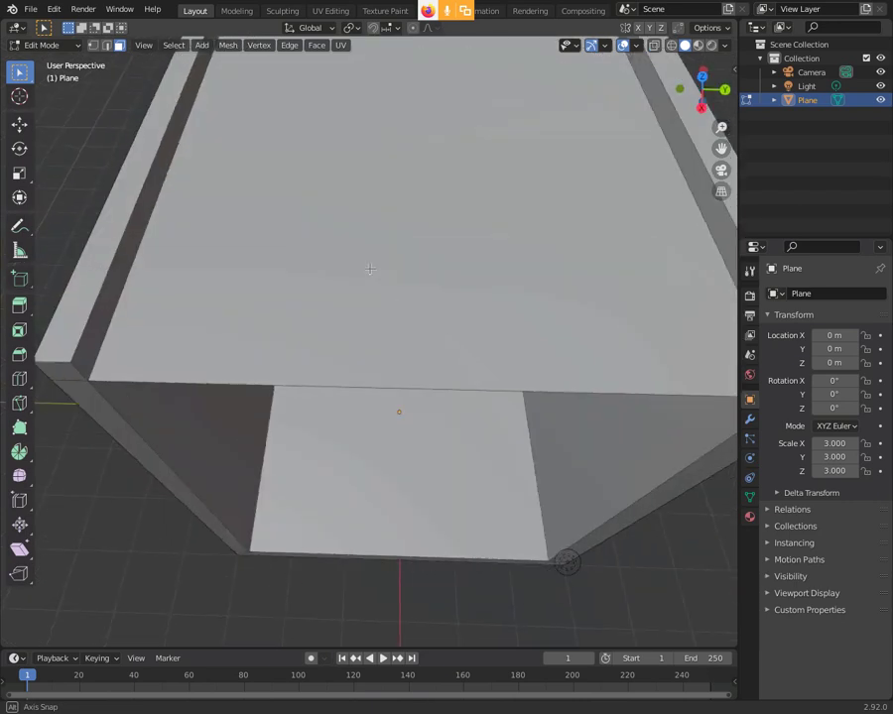
mouse_move(474, 256)
middle_mouse_down()
mouse_move(461, 241)
mouse_move(470, 279)
middle_mouse_up()
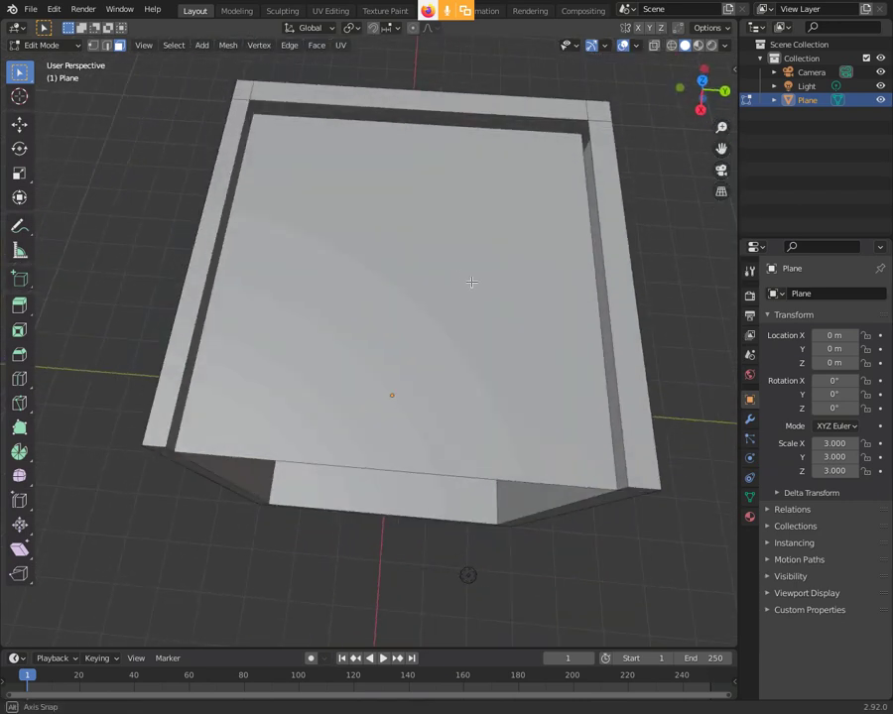
Step: In vertex mode, box-select the inner rim vertices along the top, right side and lower-left corner
key("1")
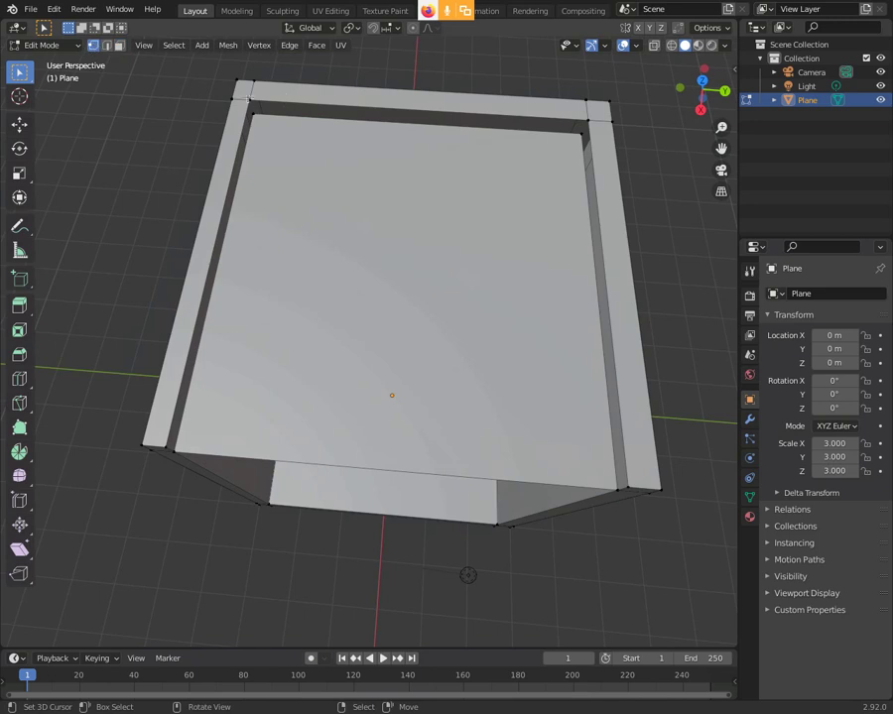
key("b")
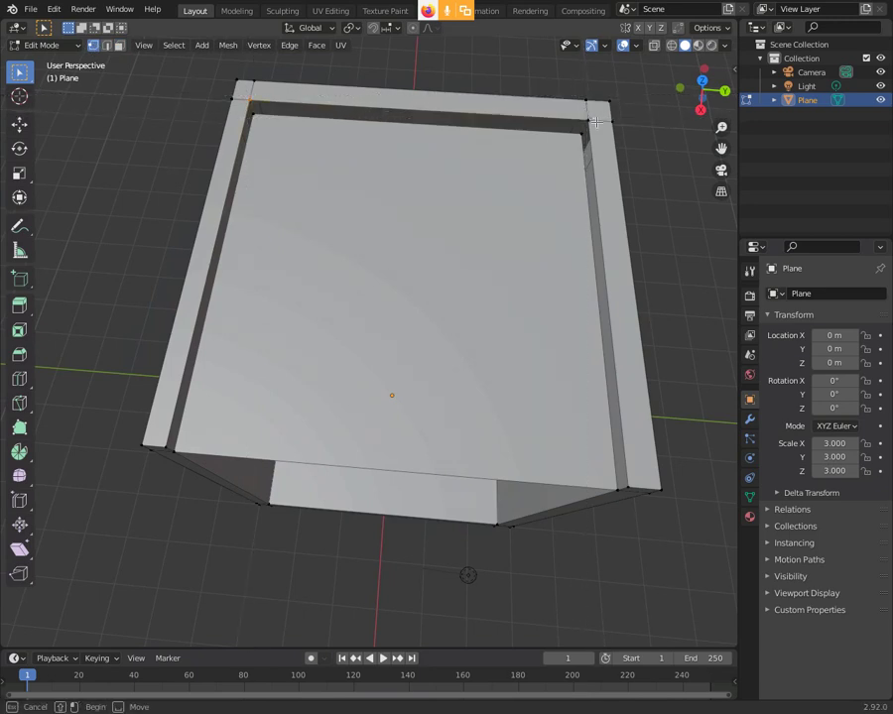
left_click_drag(586, 120, 592, 201)
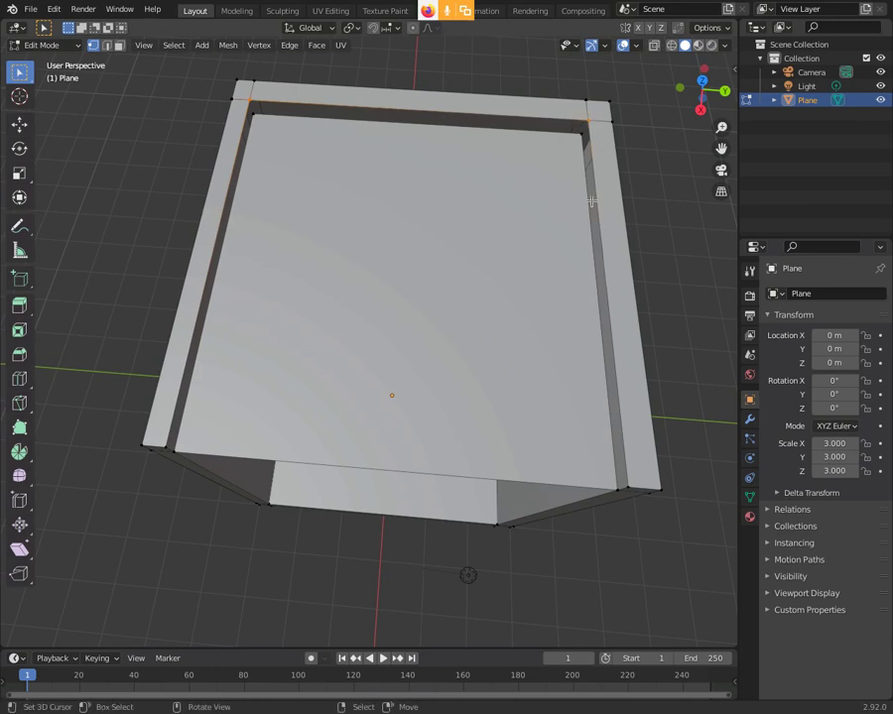
left_click(630, 489, "shift")
key("b")
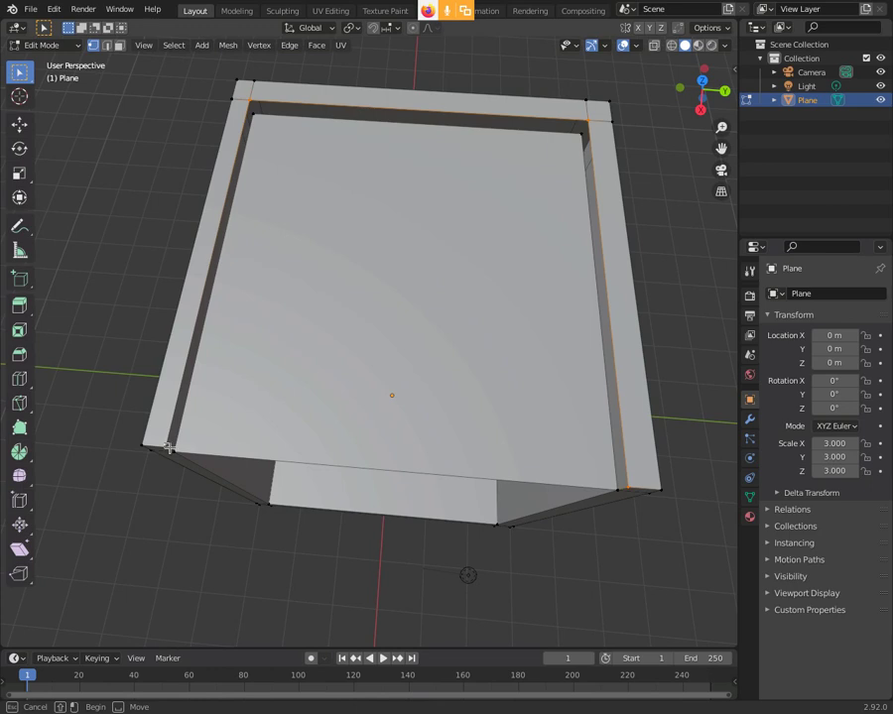
left_click_drag(169, 449, 221, 433)
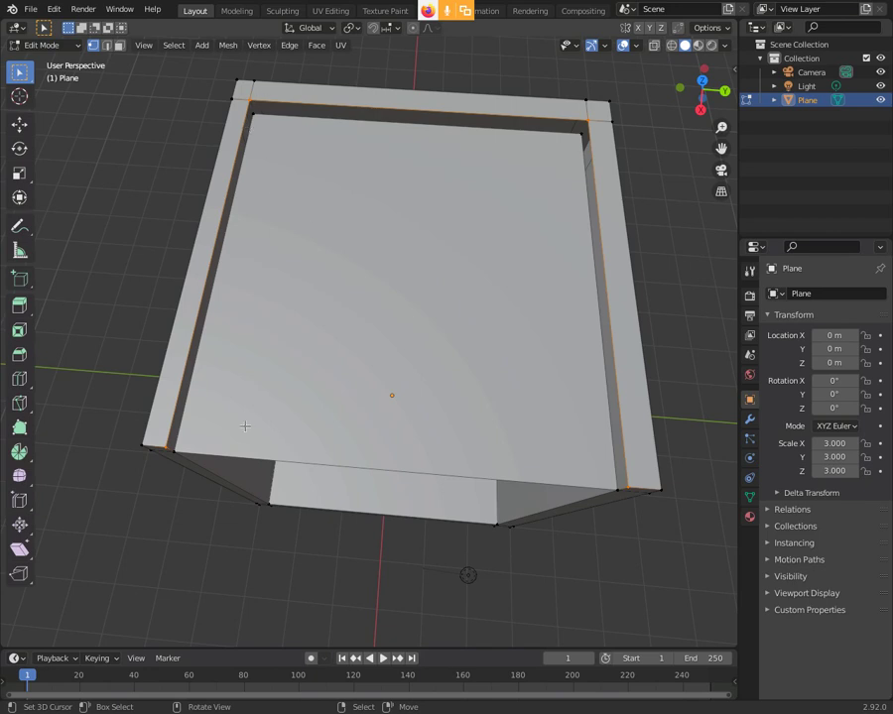
middle_click_drag(399, 424, 392, 372)
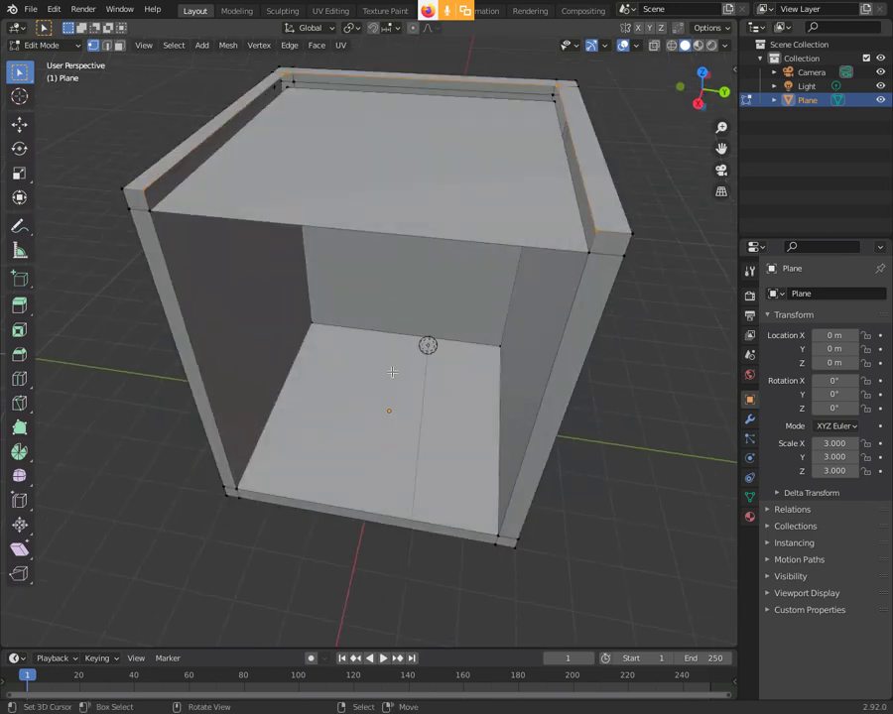
Step: Fill the selected top rim loop with a new face and clear the selection
key("f")
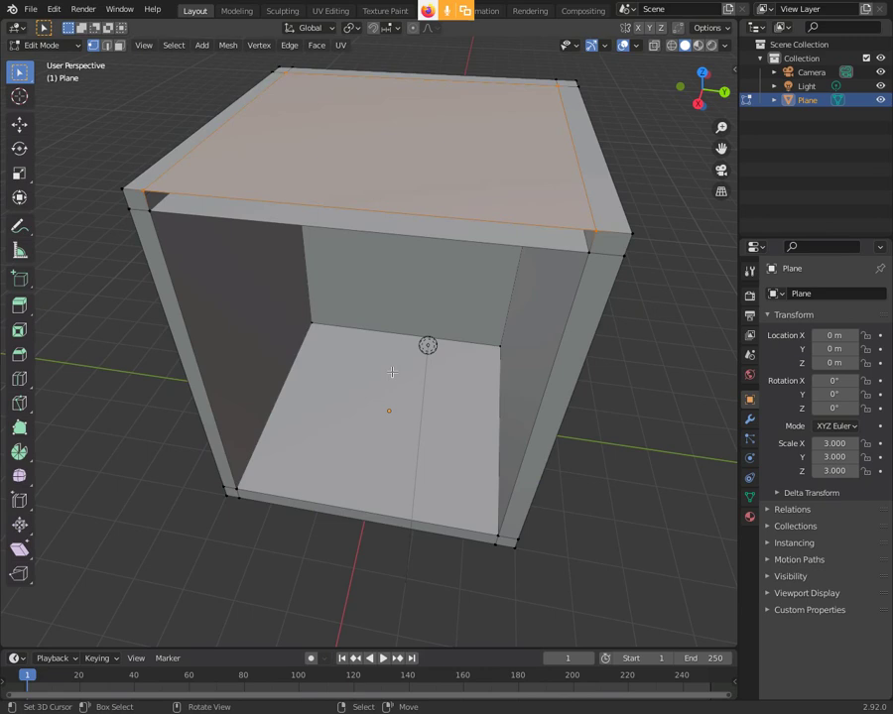
middle_click_drag(413, 396, 426, 374)
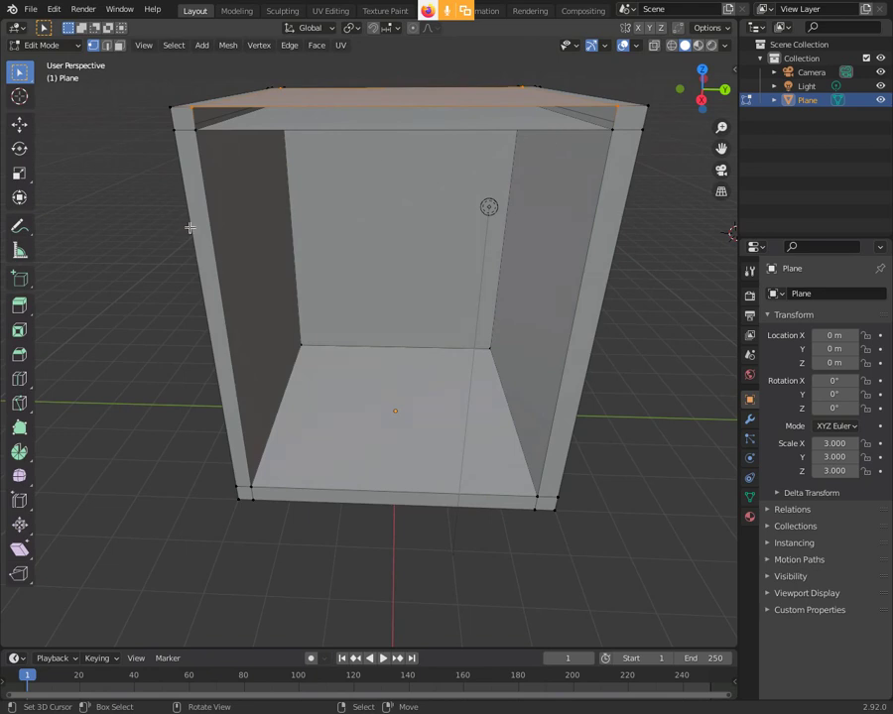
key("alt")
key("alt+a")
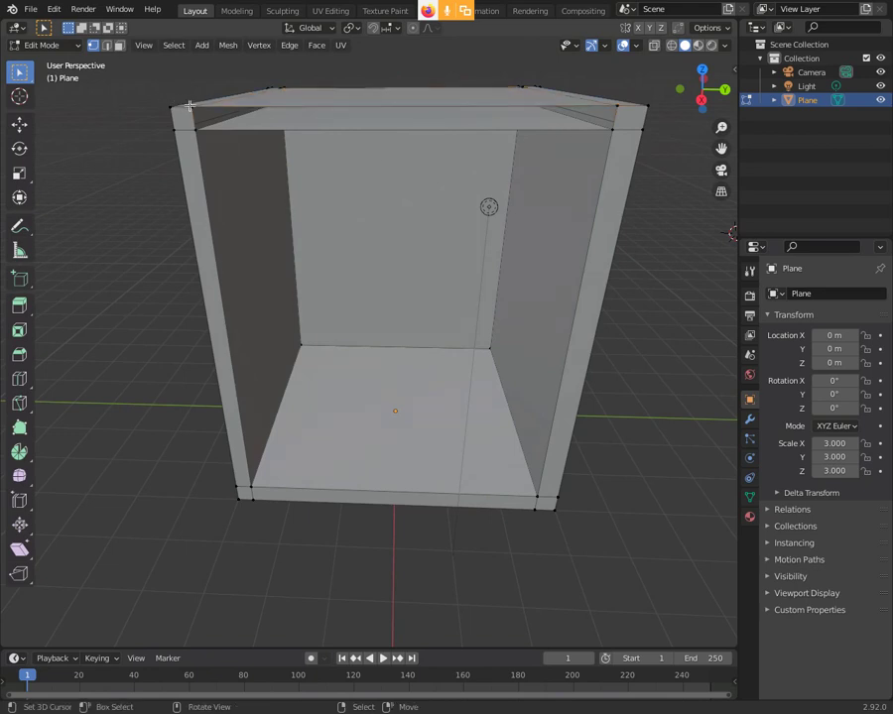
Step: Box-select the inner vertices along the front opening's top edge and orbit to check them
key("b")
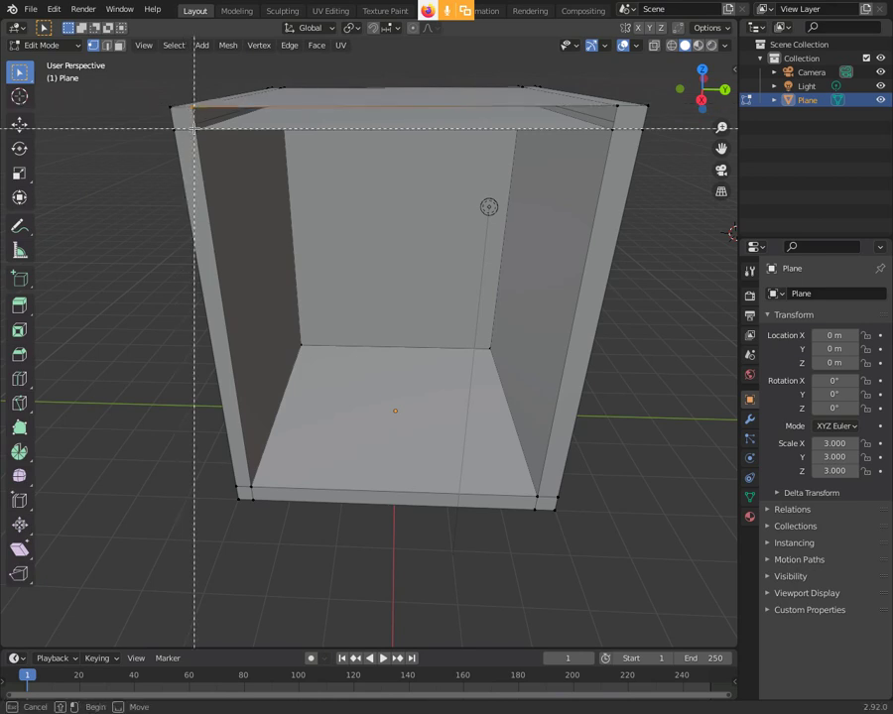
left_click_drag(136, 89, 198, 133)
key("b")
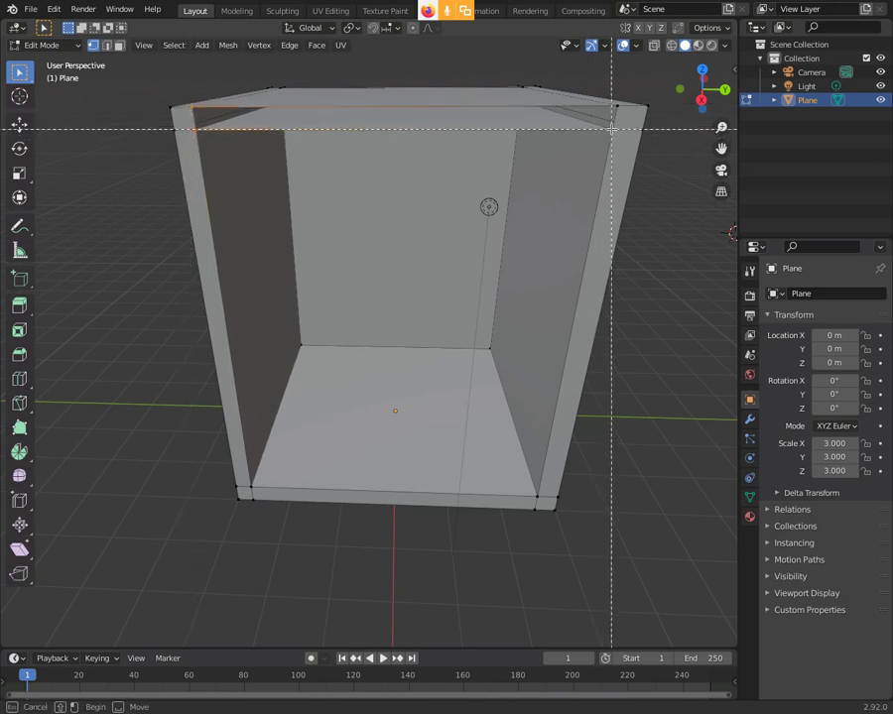
left_click_drag(611, 128, 619, 107)
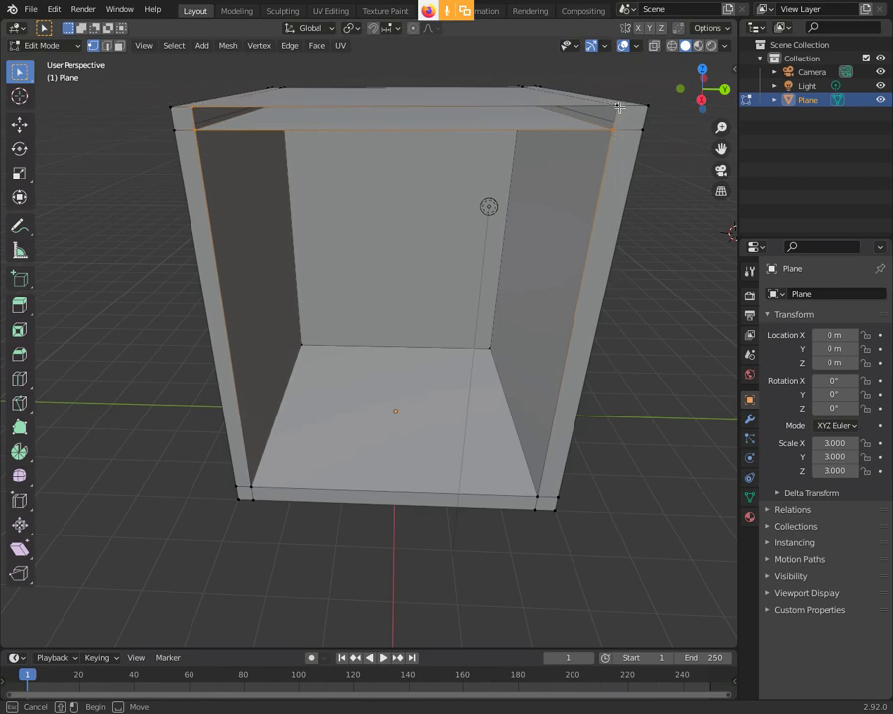
middle_click_drag(581, 141, 559, 146)
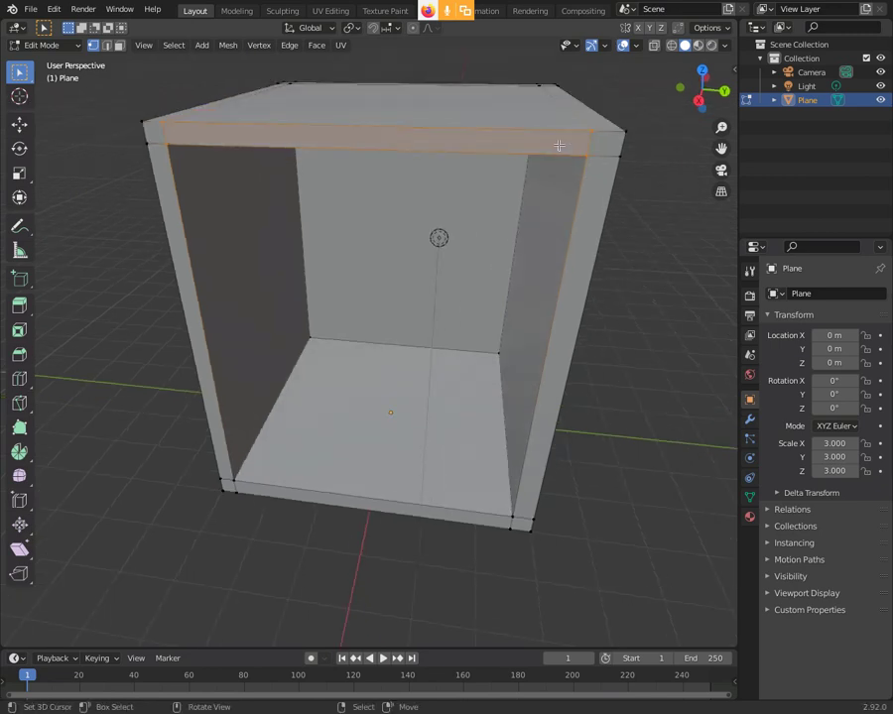
mouse_move(452, 130)
middle_mouse_down()
mouse_move(454, 153)
mouse_move(468, 141)
middle_mouse_up()
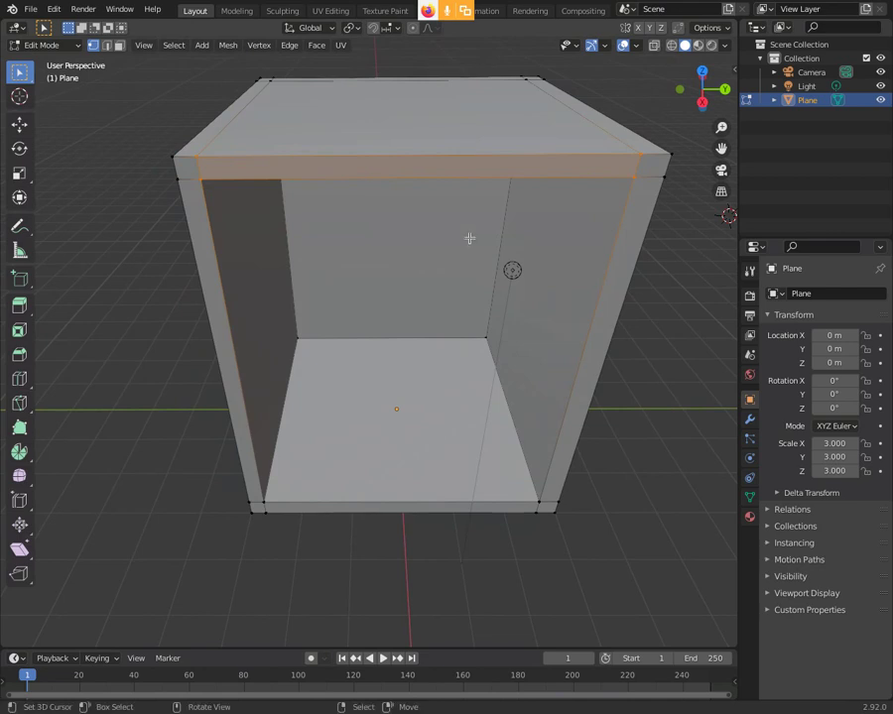
scroll(475, 253, "down", 3)
mouse_move(505, 329)
middle_mouse_down()
mouse_move(504, 285)
mouse_move(486, 230)
mouse_move(534, 284)
middle_mouse_up()
Step: Orbit around the box to view it from several angles
mouse_move(303, 295)
middle_mouse_down()
mouse_move(365, 298)
mouse_move(365, 324)
mouse_move(304, 333)
middle_mouse_up()
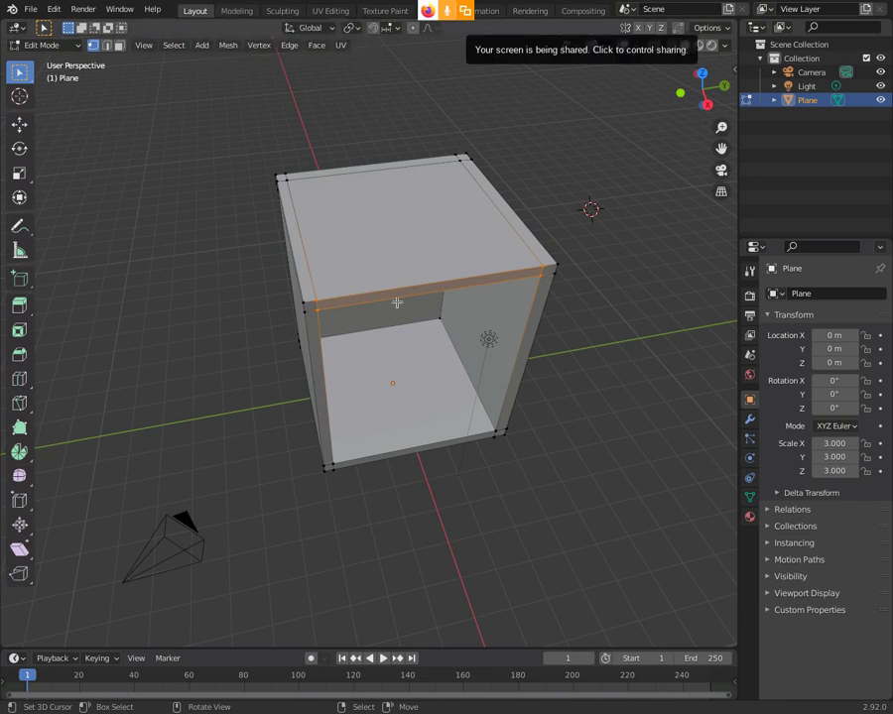
middle_click_drag(426, 353, 389, 318)
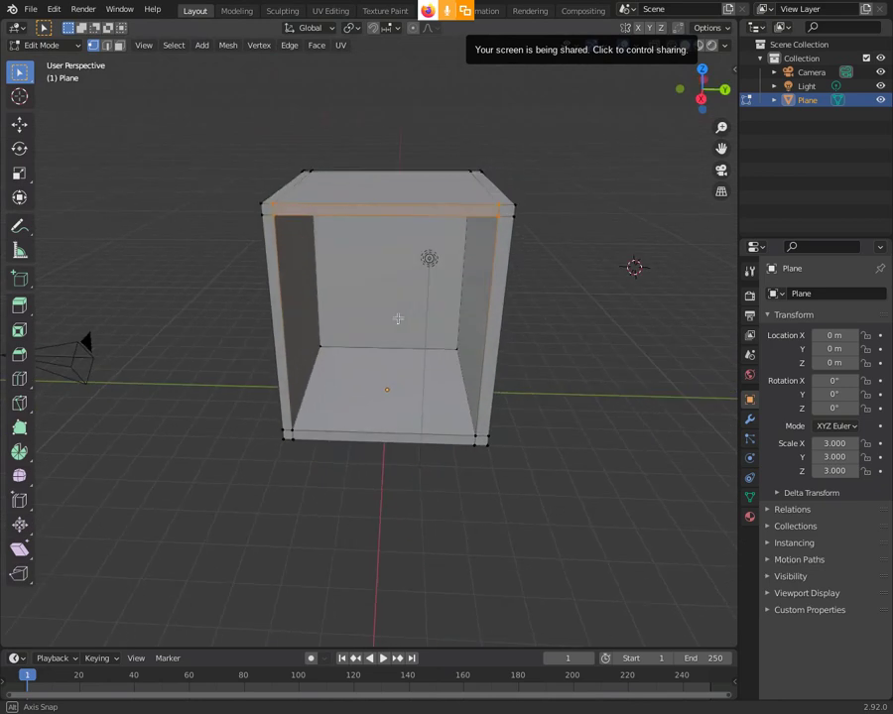
middle_click_drag(389, 319, 421, 300)
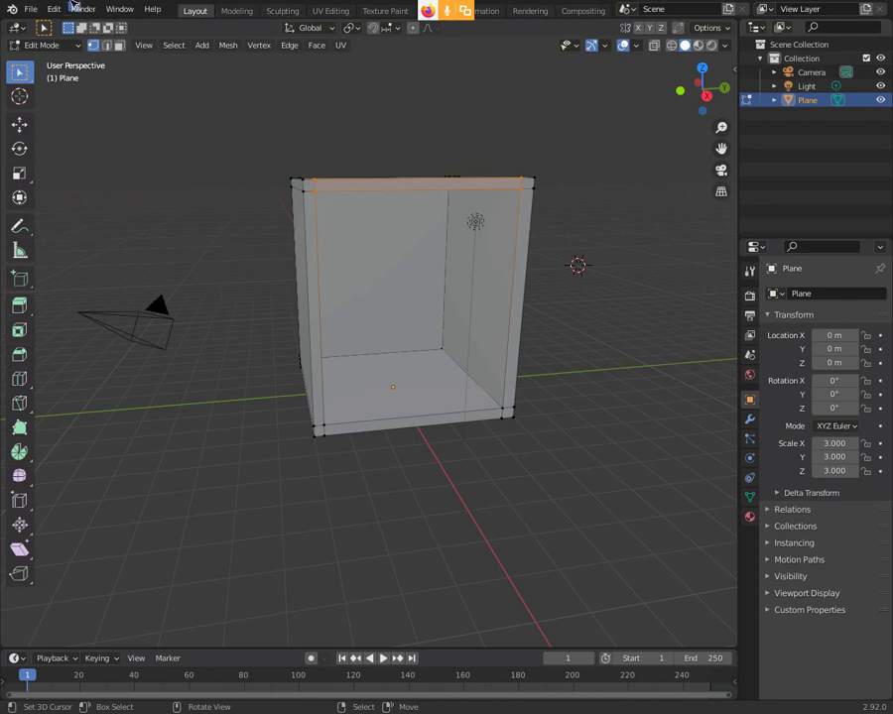
Step: Take Blender out of fullscreen, move it aside and bring the Jitsi meeting window forward
left_click(119, 9)
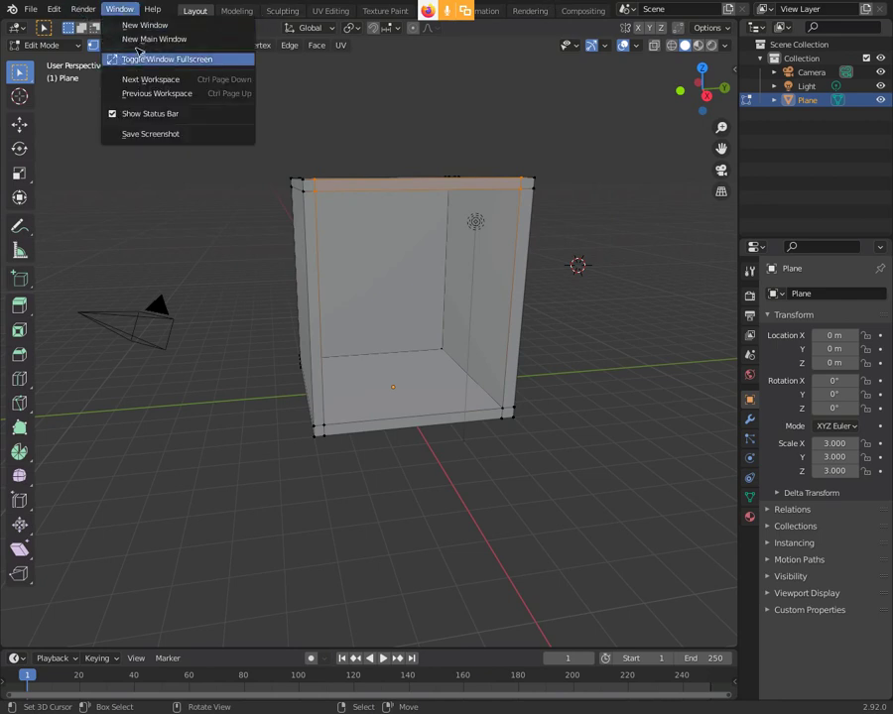
left_click(104, 55)
mouse_move(387, 12)
left_mouse_down()
mouse_move(440, 370)
mouse_move(549, 168)
left_mouse_up()
left_click(44, 670)
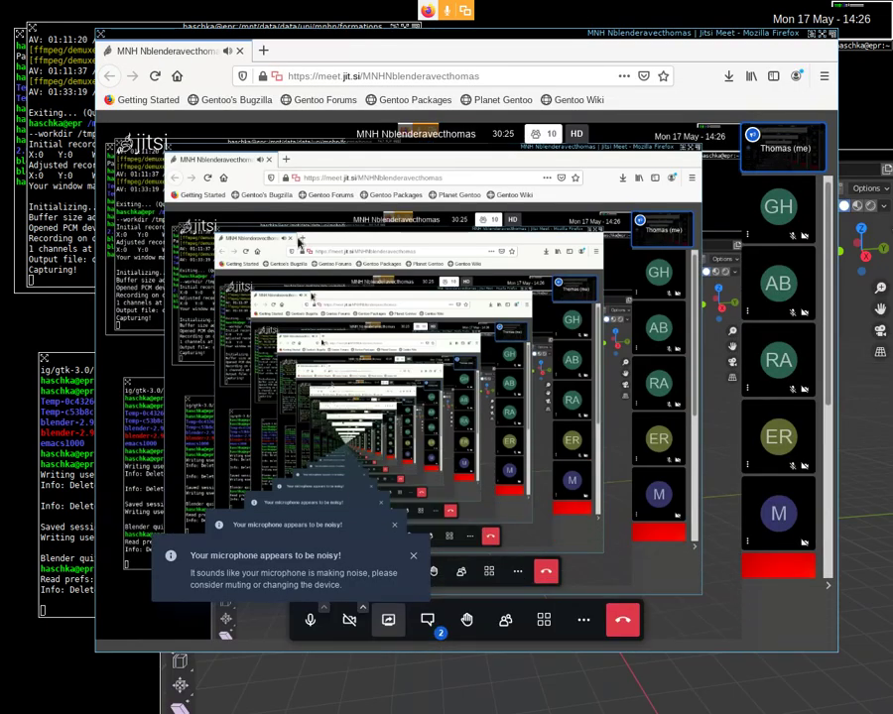
Step: Show the Jitsi Meet chat messages, then minimize the meeting window
left_click(427, 621)
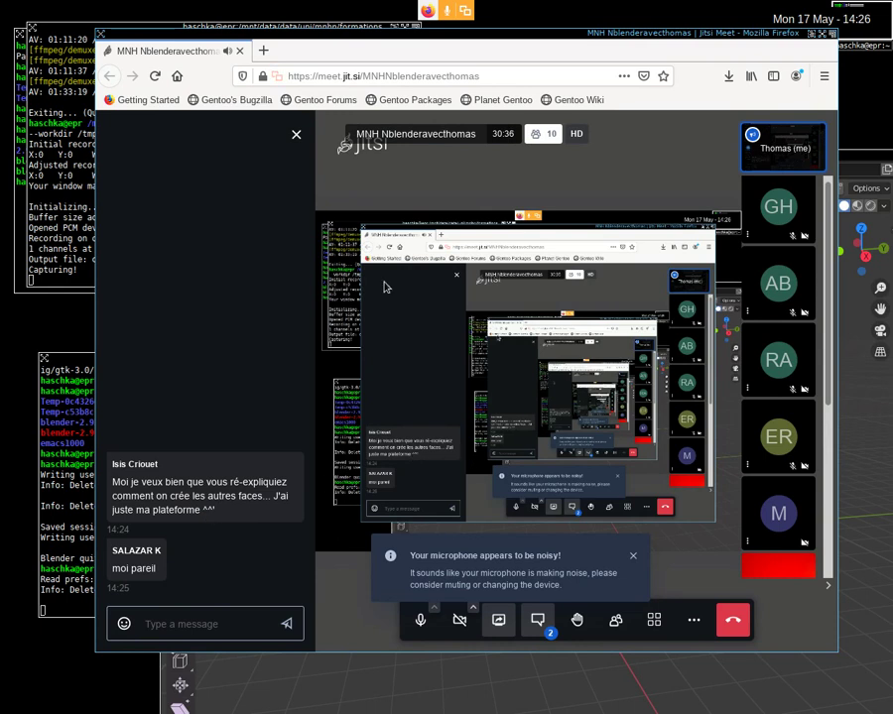
left_click(832, 34)
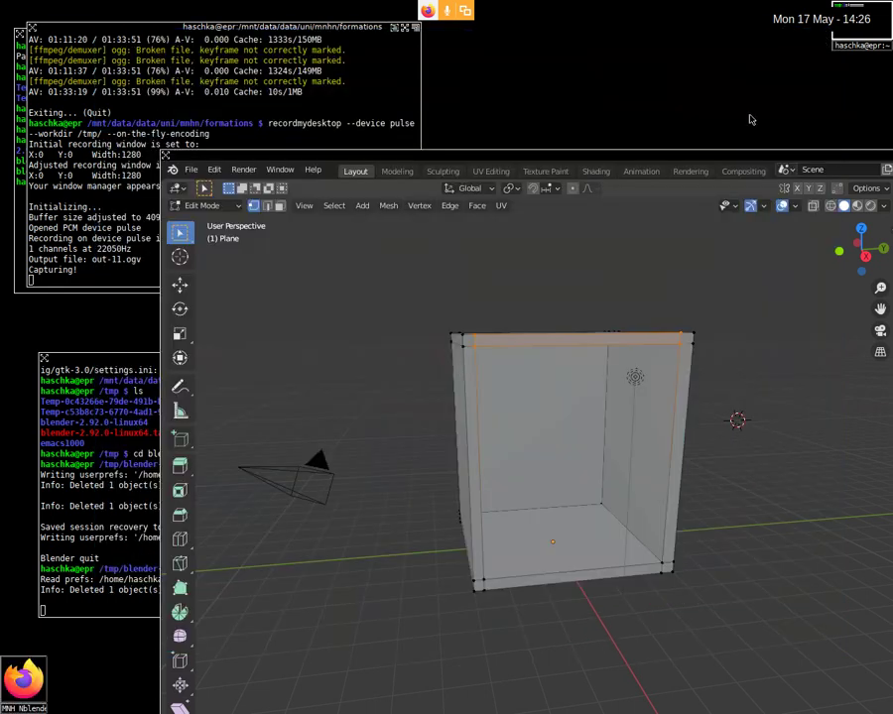
Step: Maximize the Blender window and orbit to view the box from higher up
double_click(477, 161)
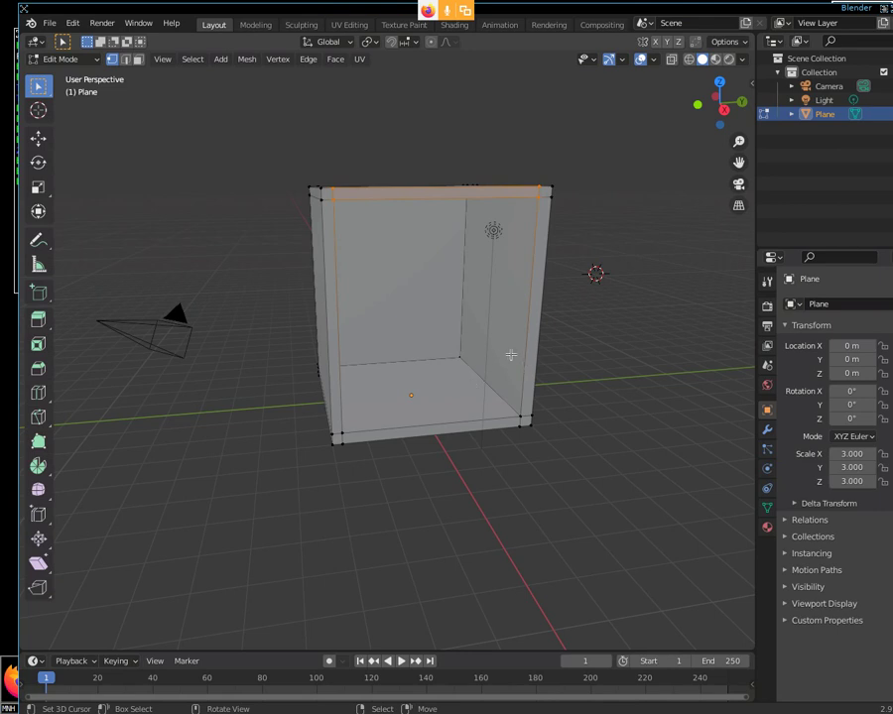
mouse_move(466, 342)
middle_mouse_down()
mouse_move(341, 424)
mouse_move(434, 404)
mouse_move(385, 350)
mouse_move(431, 405)
mouse_move(300, 303)
mouse_move(345, 339)
mouse_move(341, 355)
middle_mouse_up()
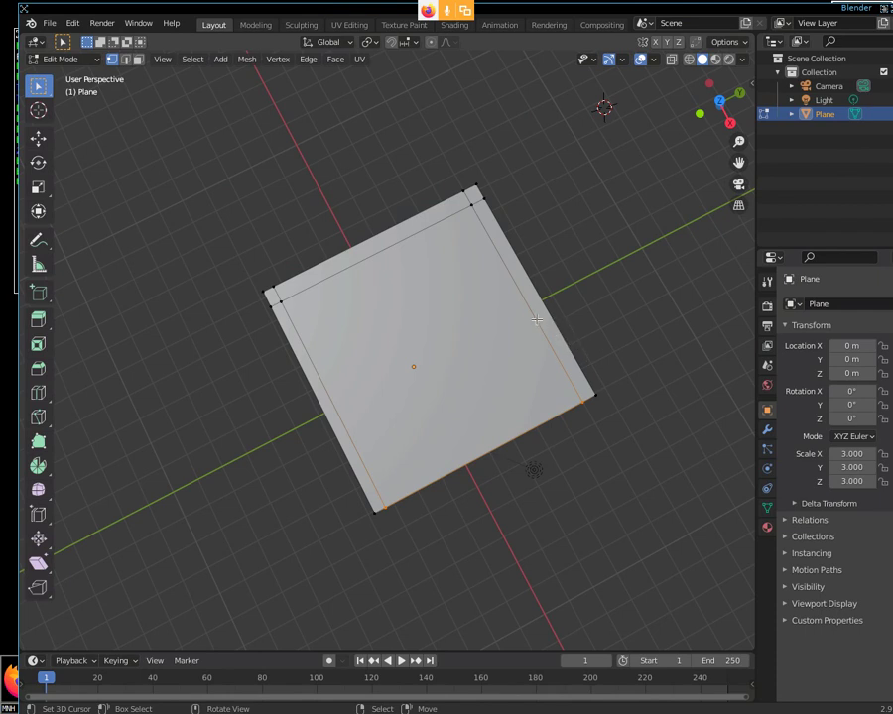
Step: Clear the edge selection and, in Face mode, select the four thin rim strips and corner around the top
key("alt")
key("alt+a")
left_click(138, 60)
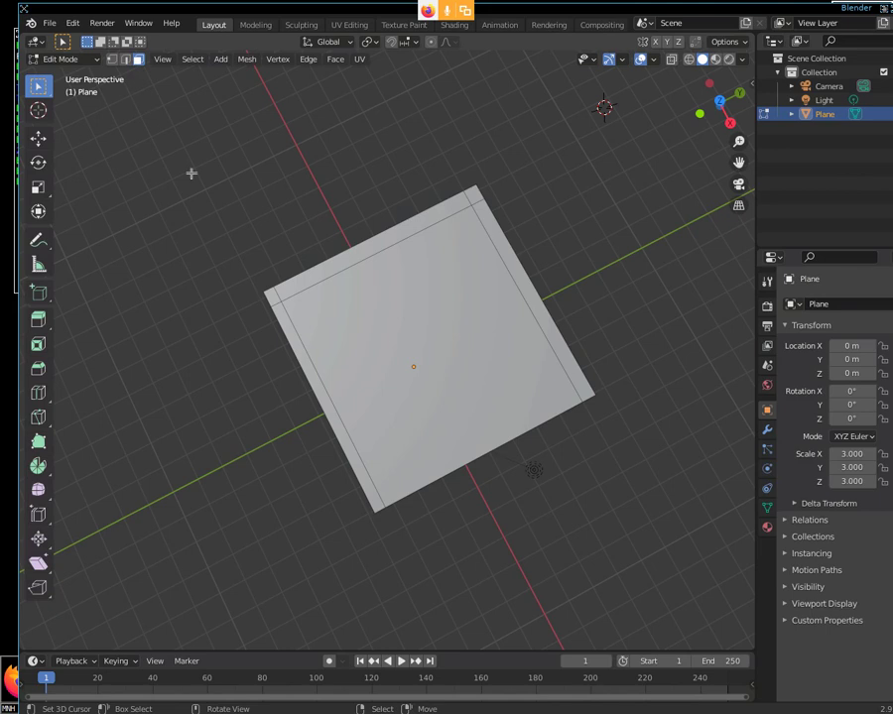
left_click(314, 358)
key("b")
left_click_drag(288, 297, 311, 280)
left_click(387, 236, "shift")
key("b")
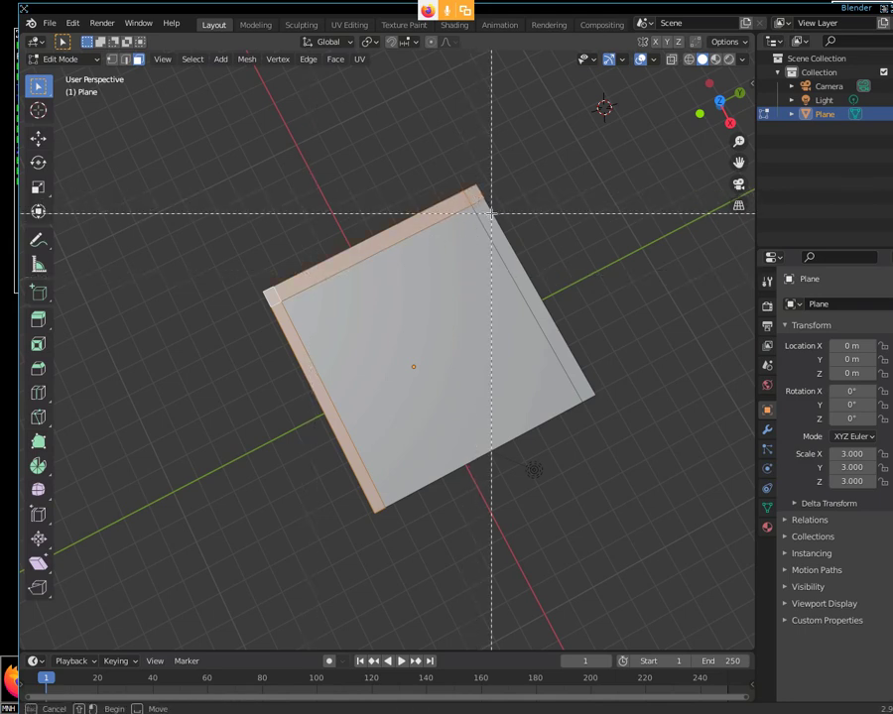
left_click_drag(483, 209, 501, 239)
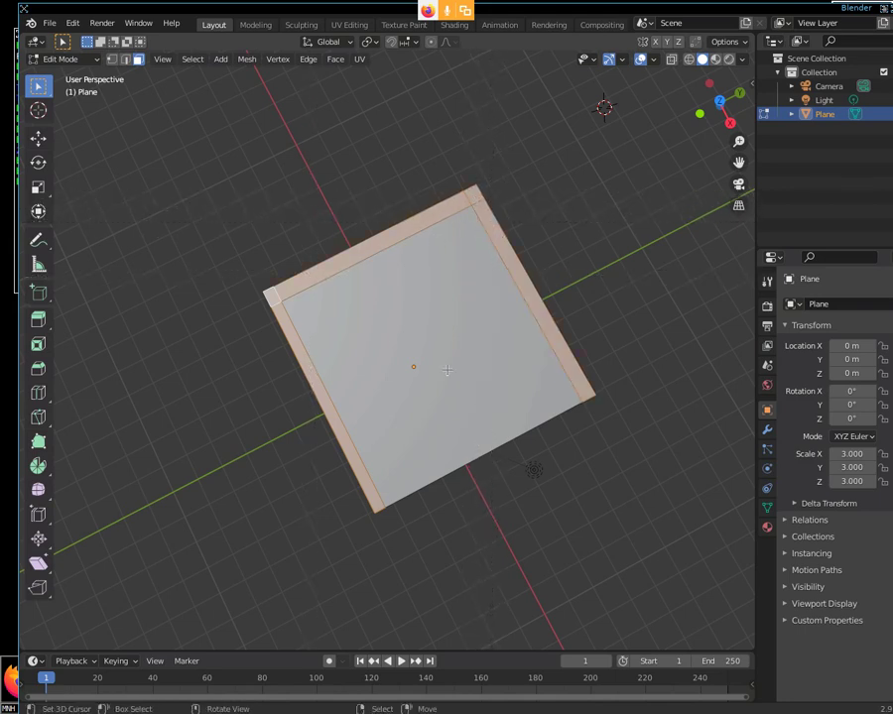
mouse_move(434, 352)
middle_mouse_down()
mouse_move(452, 350)
mouse_move(441, 320)
middle_mouse_up()
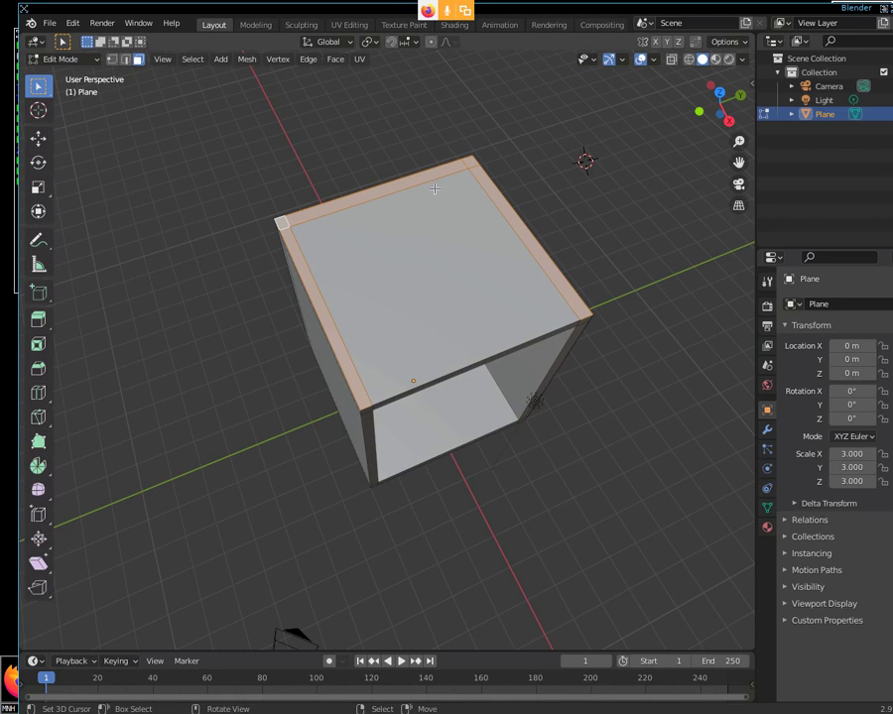
middle_click_drag(446, 309, 446, 268)
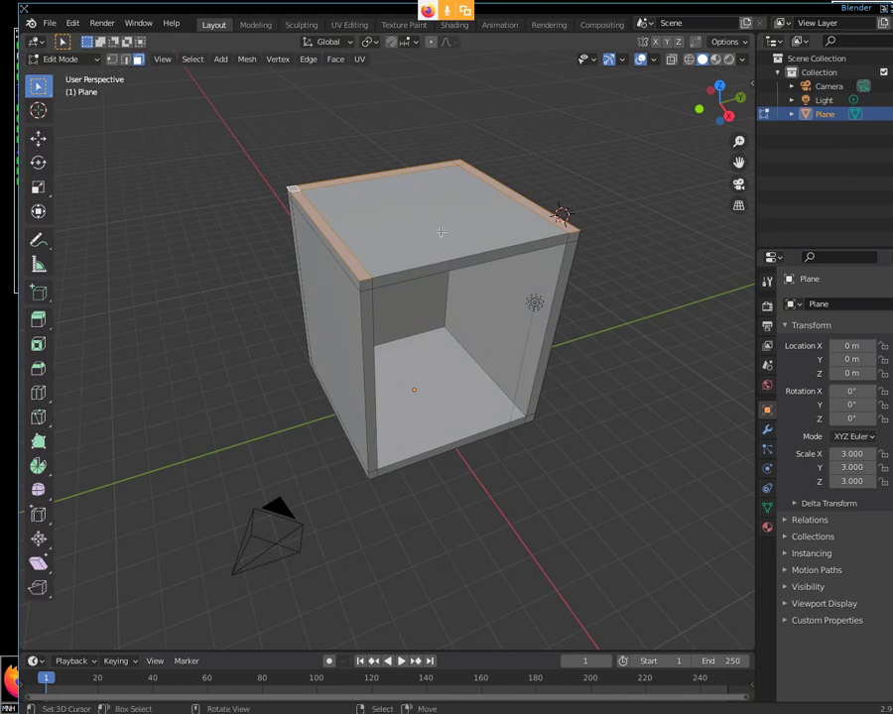
left_click_drag(247, 10, 490, 33)
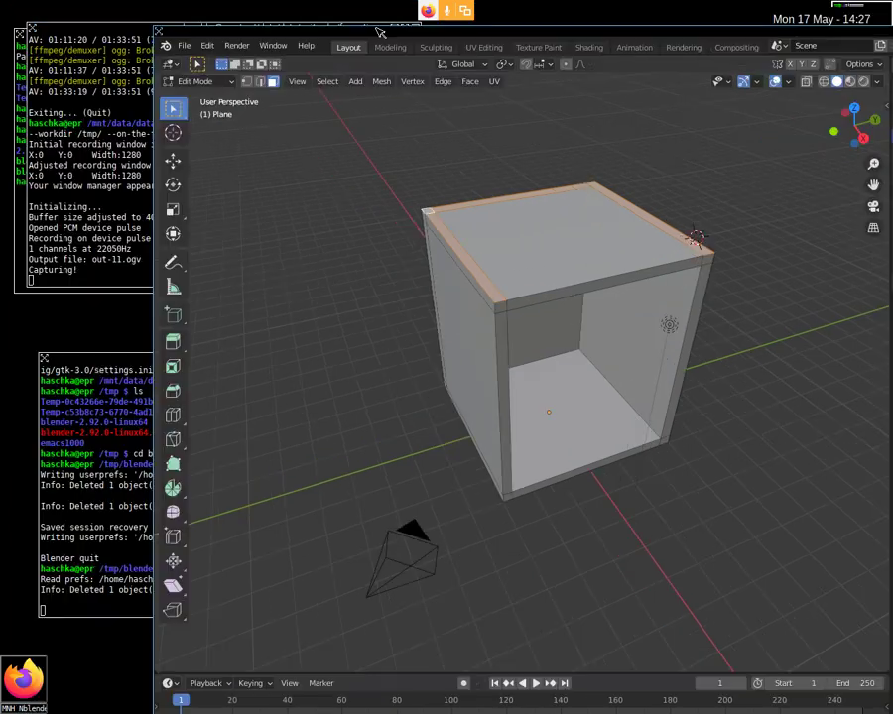
left_click(427, 10)
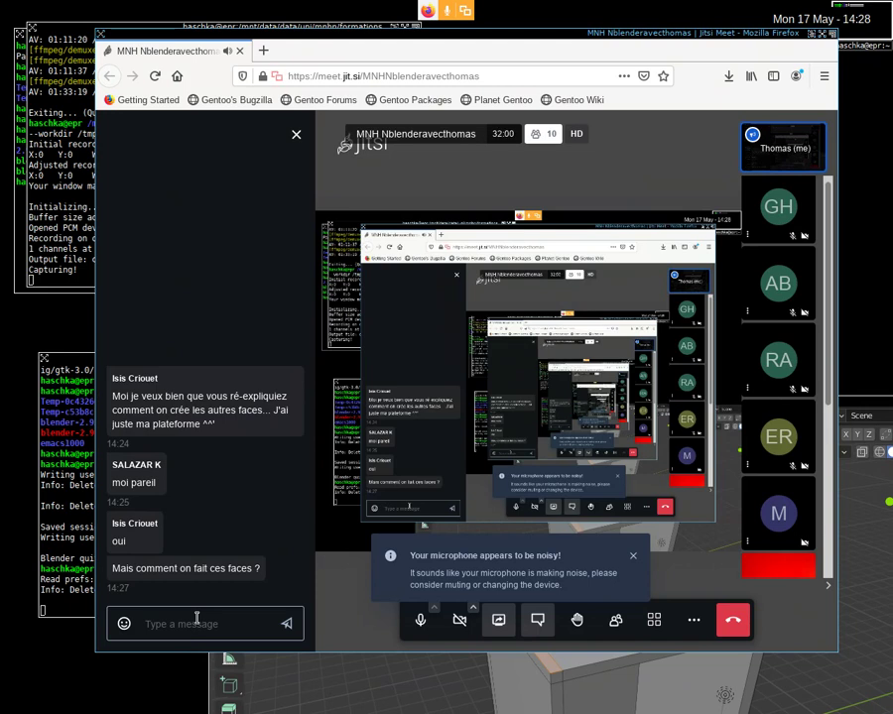
left_click(582, 31)
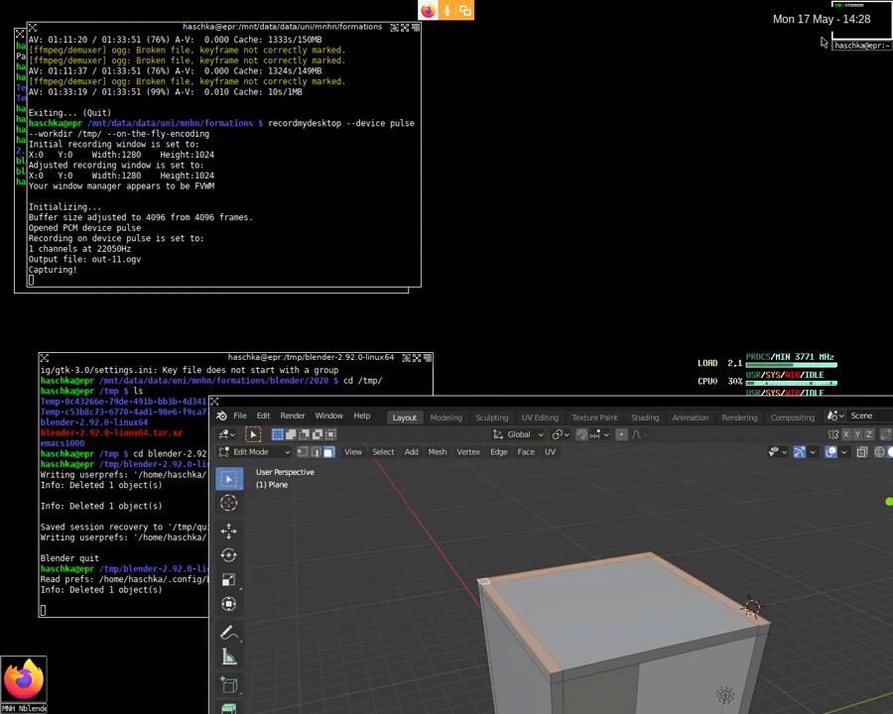
Step: Maximize the Blender window and clear the top rim face selection
double_click(584, 407)
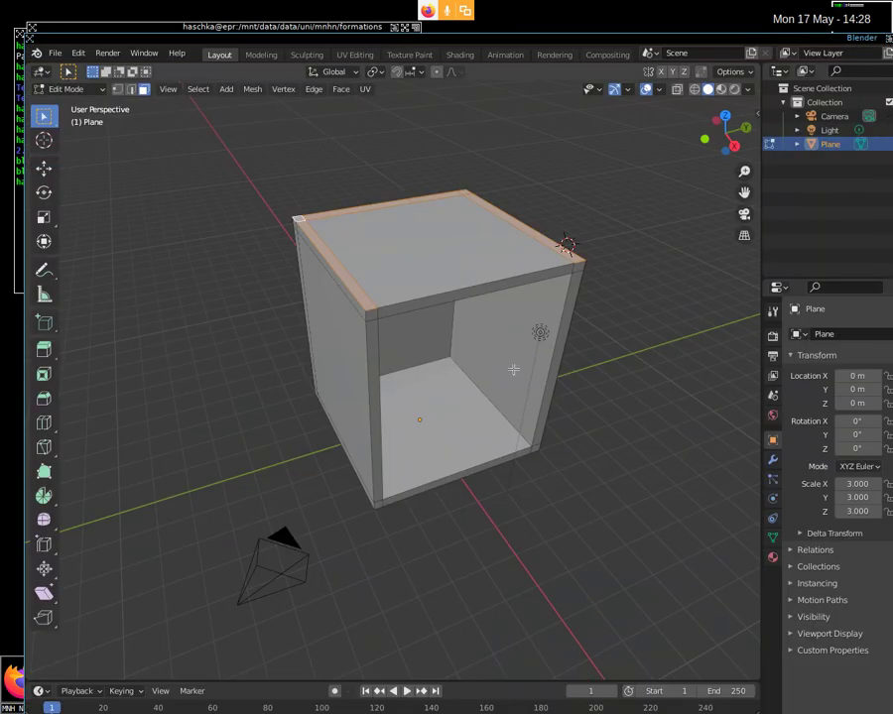
middle_click_drag(475, 277, 407, 318)
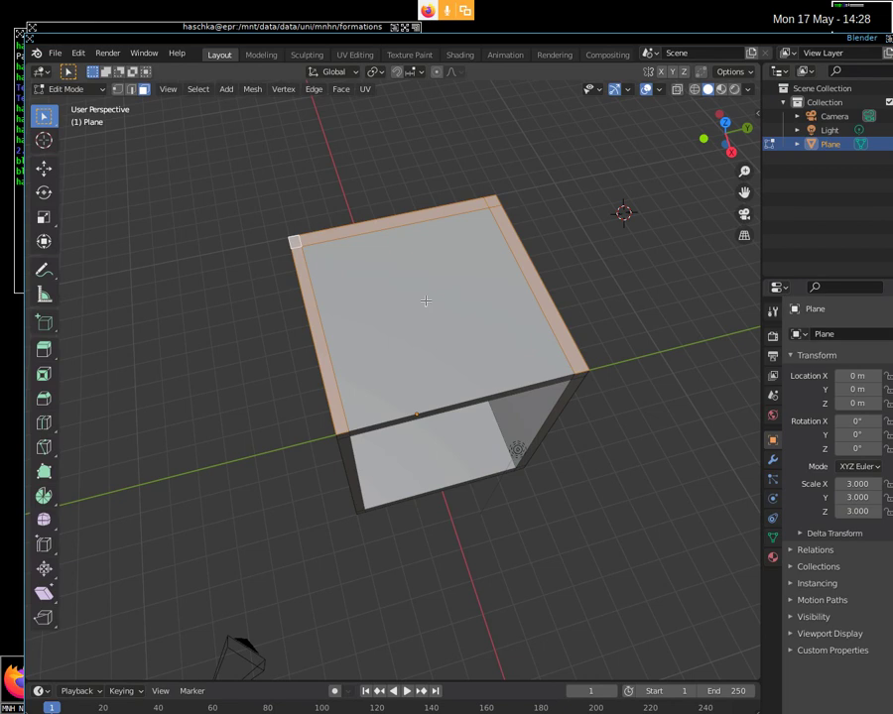
key("alt+a")
mouse_move(426, 300)
middle_mouse_down()
mouse_move(357, 290)
mouse_move(481, 402)
mouse_move(465, 459)
mouse_move(409, 476)
mouse_move(271, 335)
middle_mouse_up()
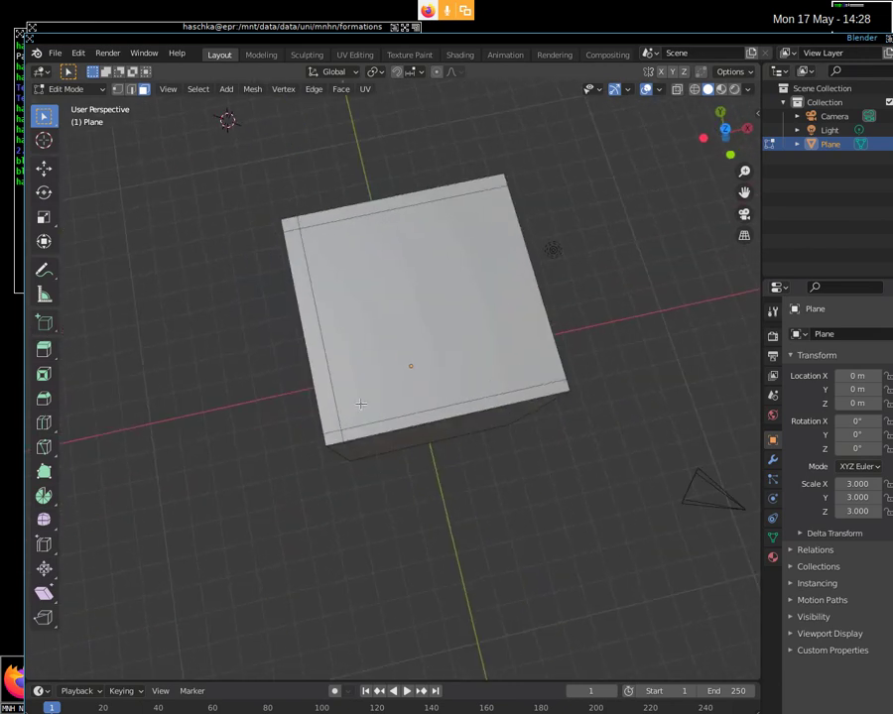
Step: Delete the box's left side face to open it up
left_click(310, 345)
key("x")
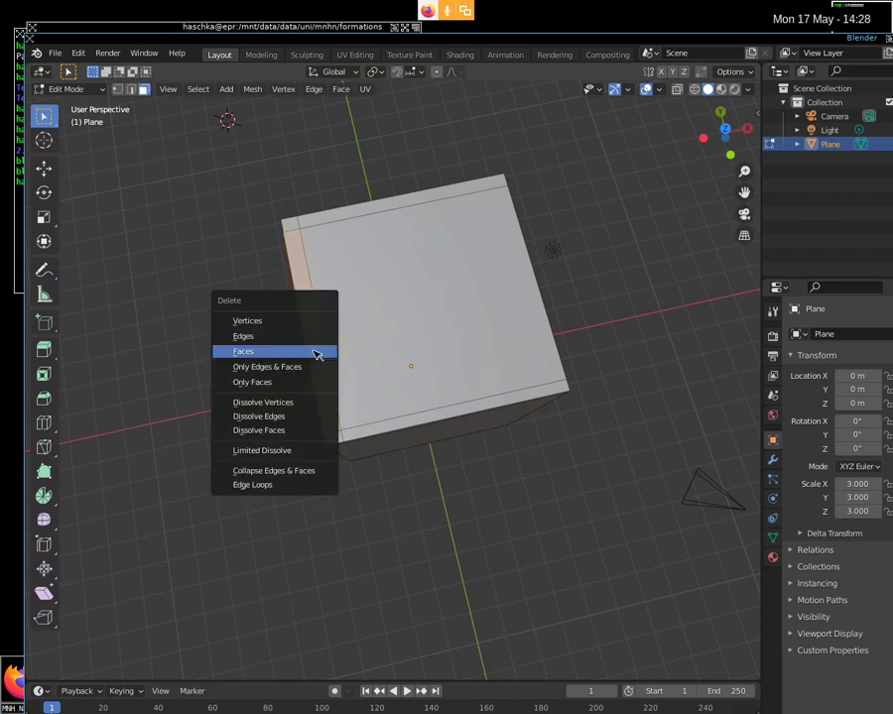
left_click(315, 353)
middle_click_drag(315, 354, 430, 336)
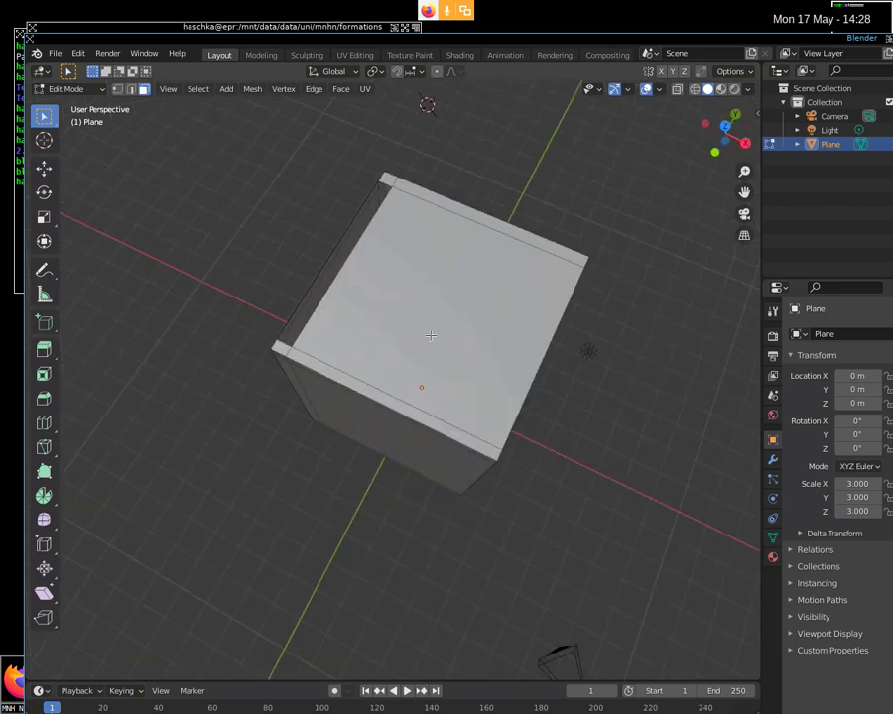
scroll(430, 337, "up", 5)
mouse_move(339, 263)
middle_mouse_down()
mouse_move(436, 265)
mouse_move(591, 241)
middle_mouse_up()
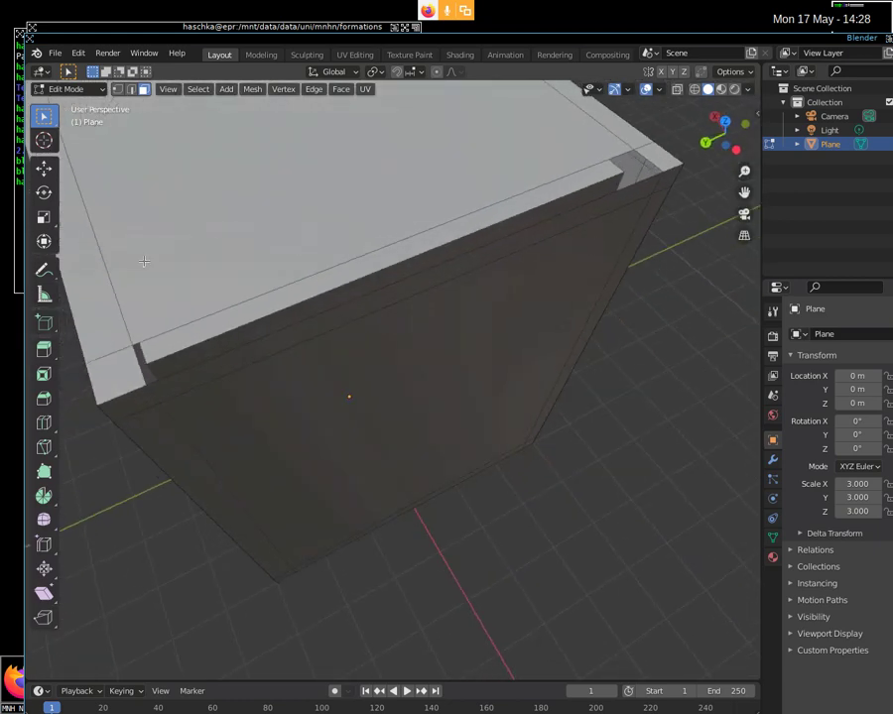
Step: In Vertex mode, select the corner vertices beside the gap and fill the missing strip with a face
left_click(118, 89)
middle_click_drag(185, 374, 180, 392)
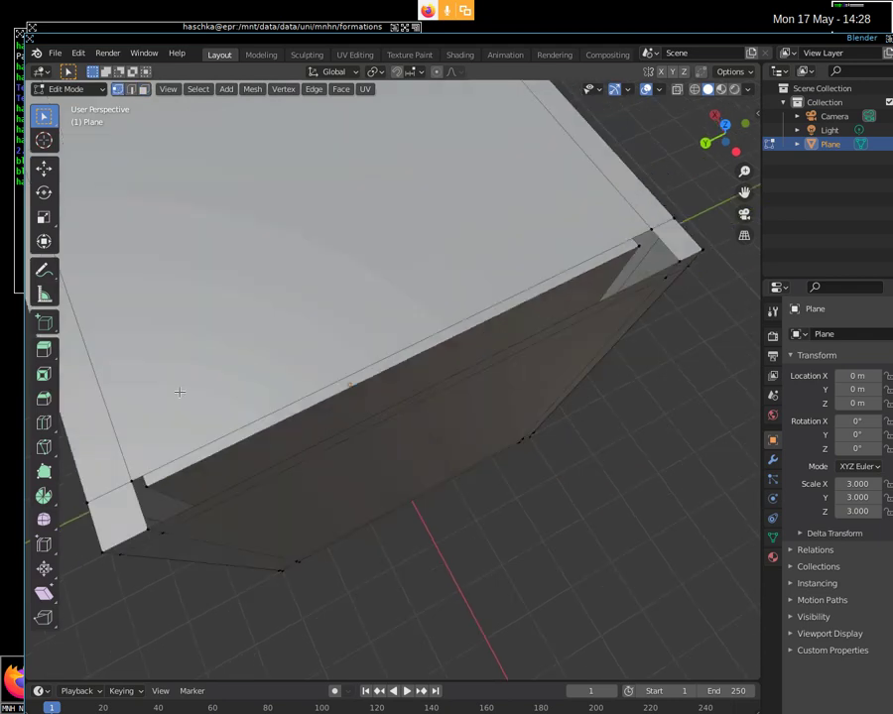
left_click(146, 527)
key("b")
left_click(128, 480)
key("b")
mouse_move(650, 229)
left_mouse_down()
mouse_move(700, 266)
mouse_move(687, 266)
left_mouse_up()
key("b")
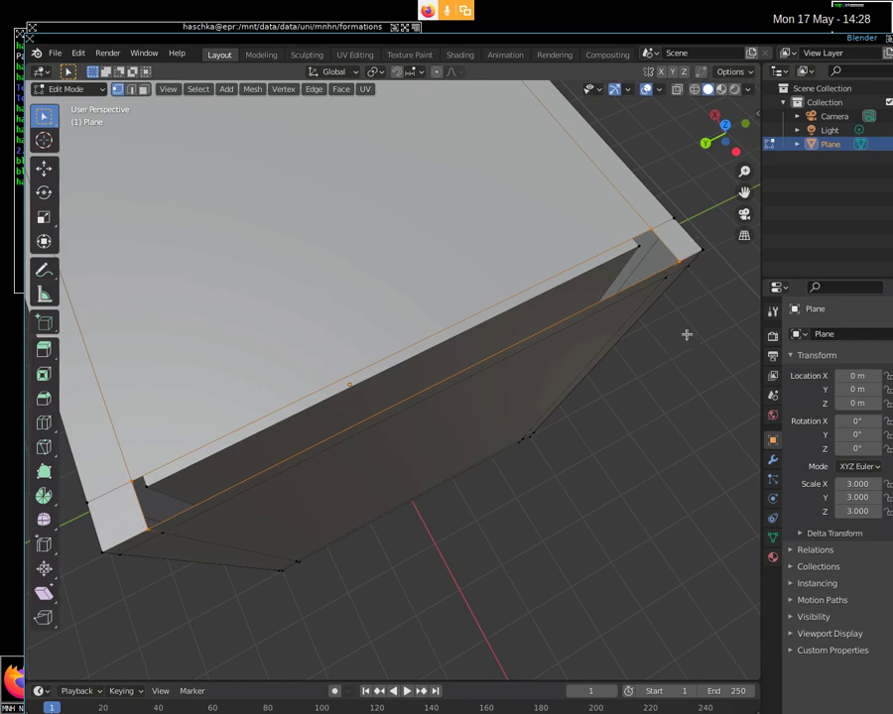
mouse_move(369, 276)
middle_mouse_down()
mouse_move(353, 381)
mouse_move(405, 258)
mouse_move(380, 276)
middle_mouse_up()
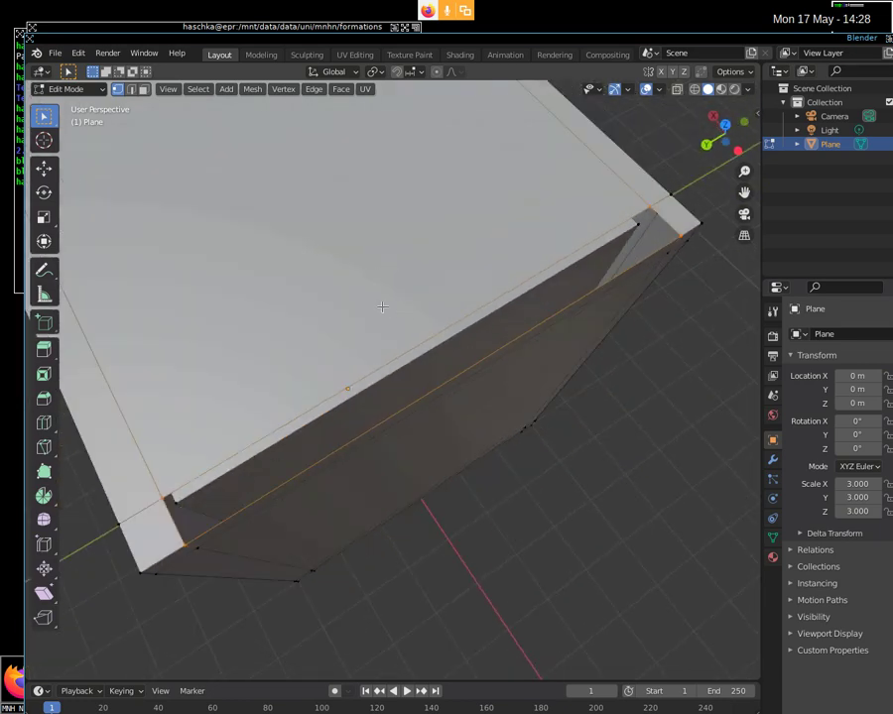
middle_click_drag(375, 305, 365, 309)
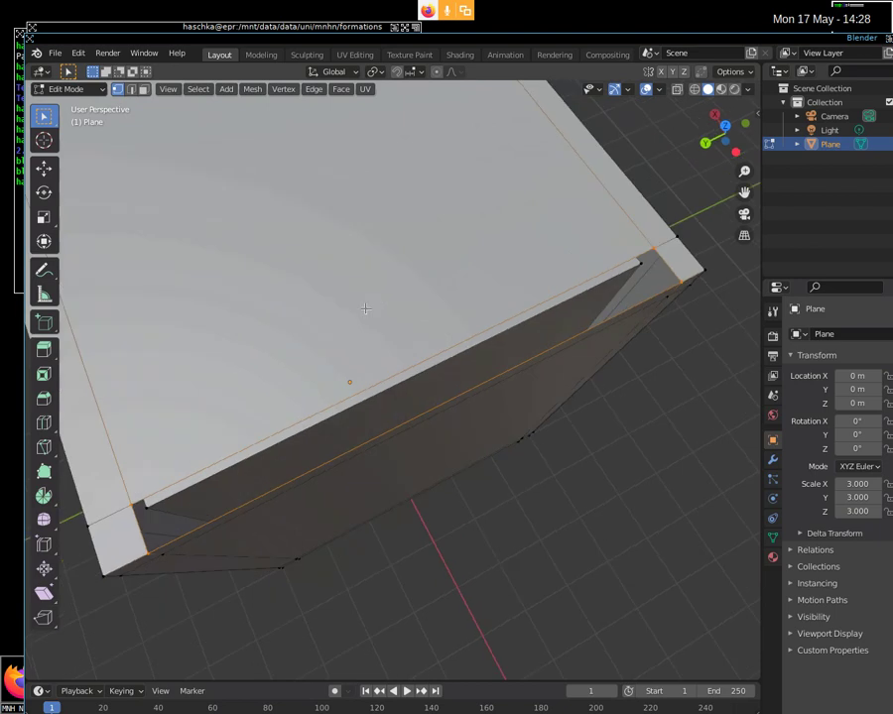
key("ctrl+z")
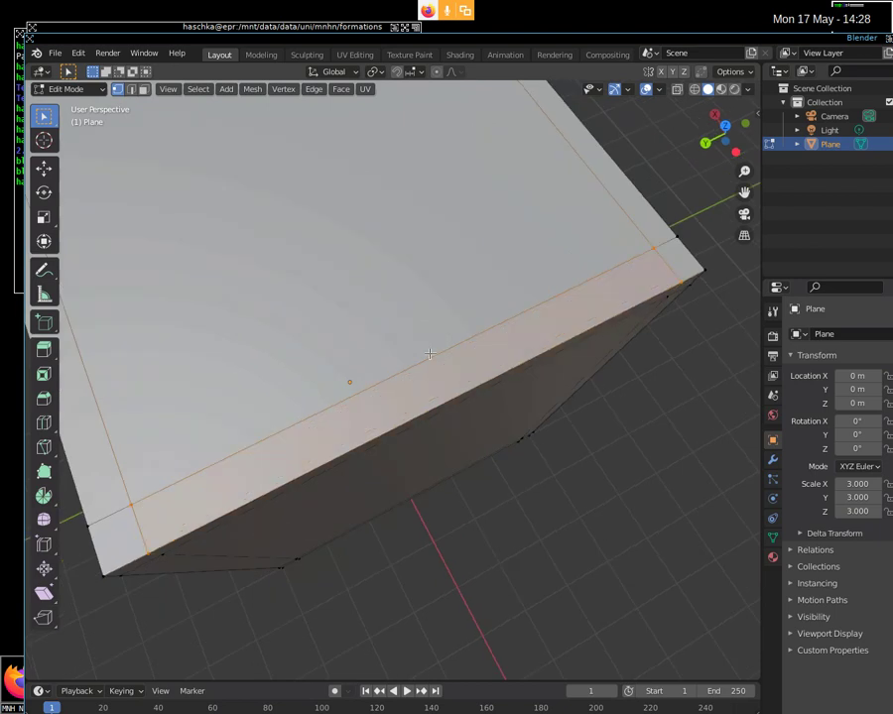
mouse_move(464, 399)
middle_mouse_down()
mouse_move(345, 368)
mouse_move(140, 243)
mouse_move(91, 300)
mouse_move(114, 332)
middle_mouse_up()
scroll(154, 339, "down", 5)
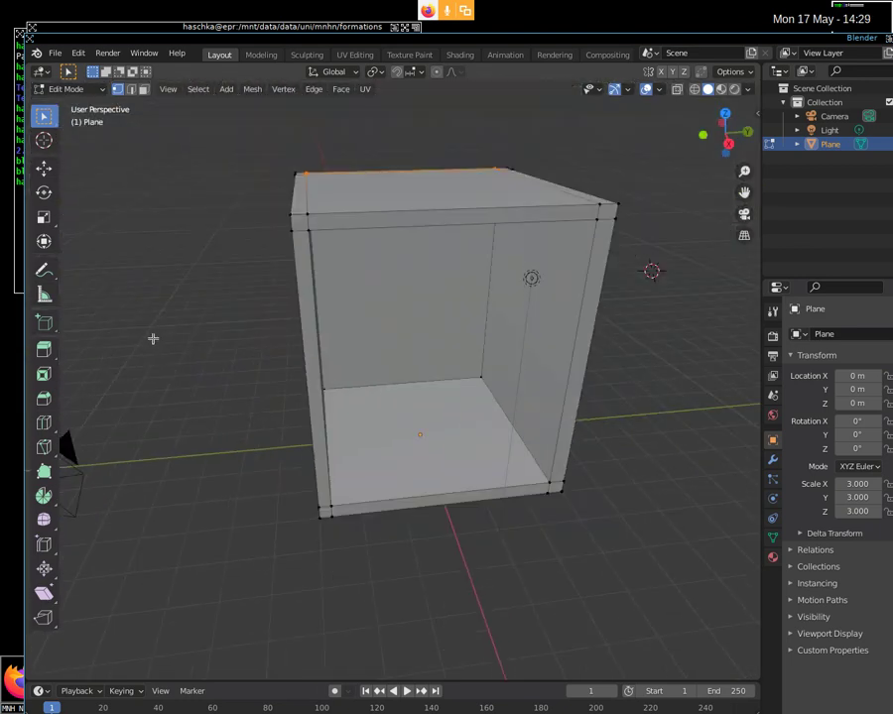
middle_click_drag(278, 312, 279, 331)
scroll(379, 294, "down", 1)
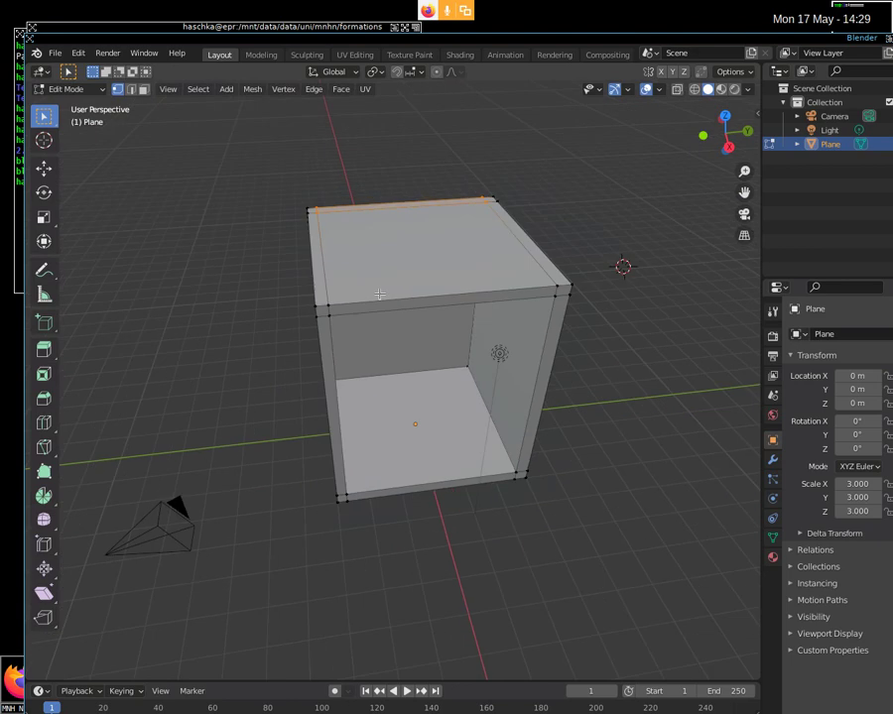
middle_click_drag(459, 270, 398, 265)
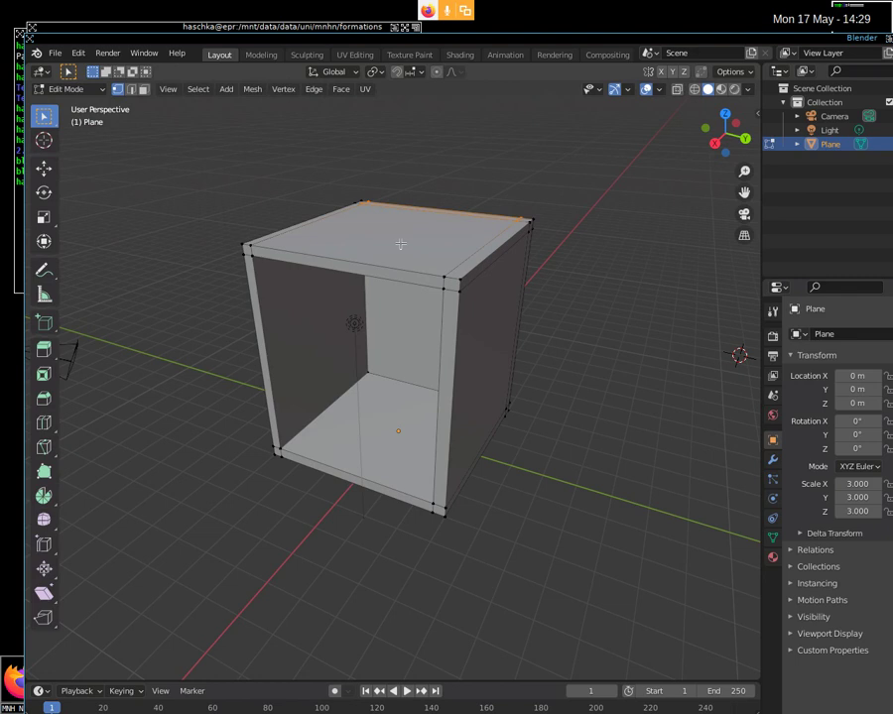
key("a")
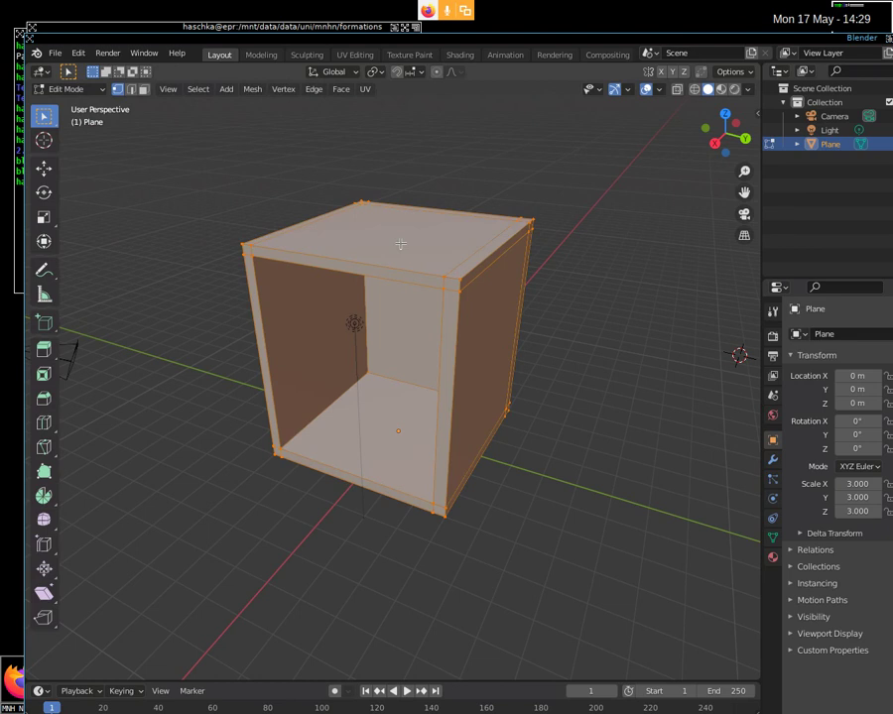
key("alt+a")
middle_click_drag(400, 243, 551, 265)
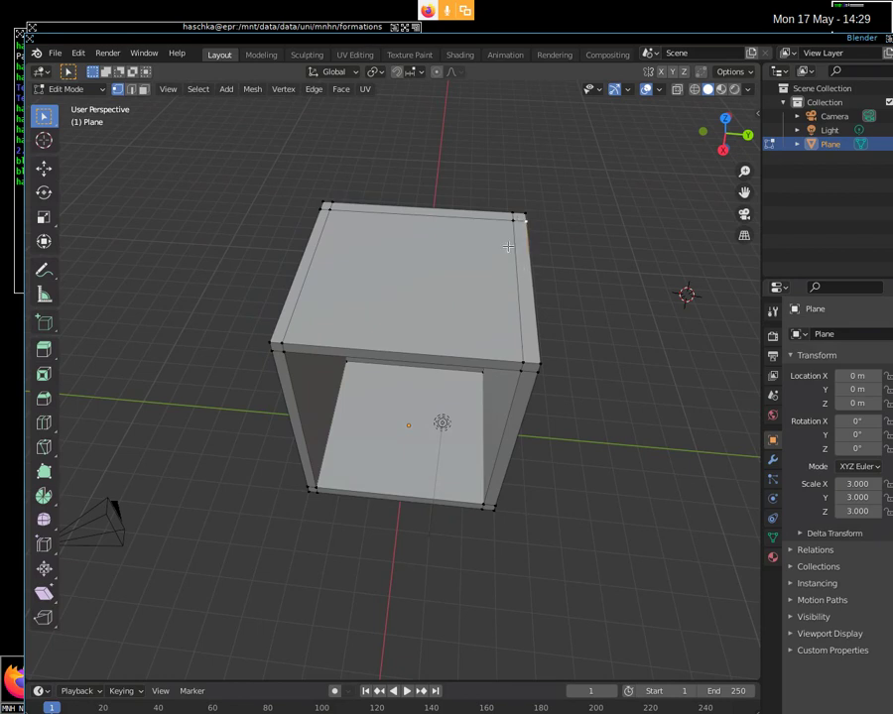
left_click(144, 90)
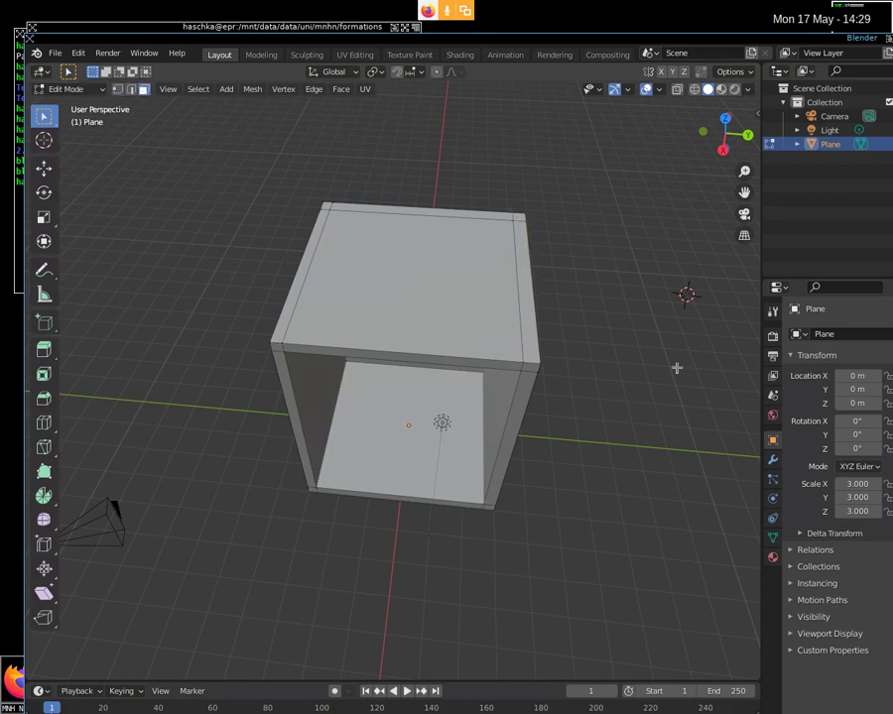
left_click(529, 260)
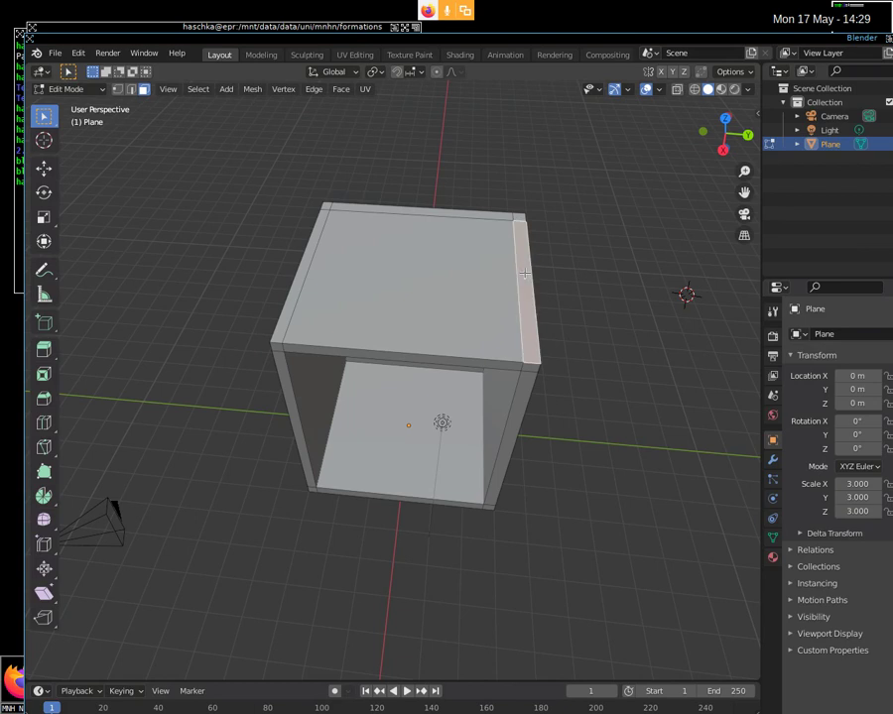
left_click(439, 213, "shift")
left_click(312, 244, "shift")
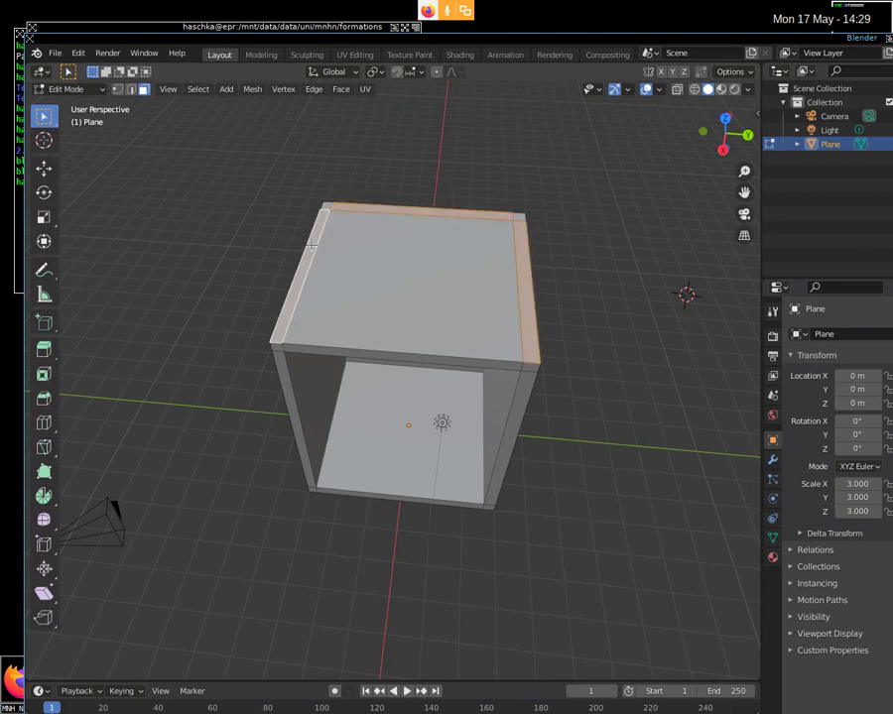
left_click(326, 207, "shift")
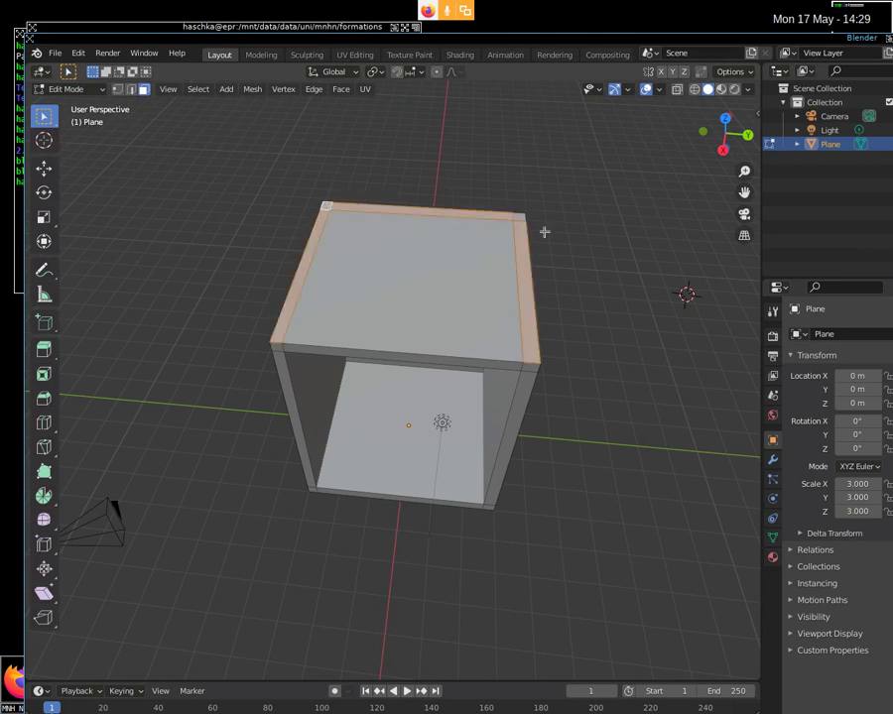
left_click(519, 217, "shift")
key("alt+a")
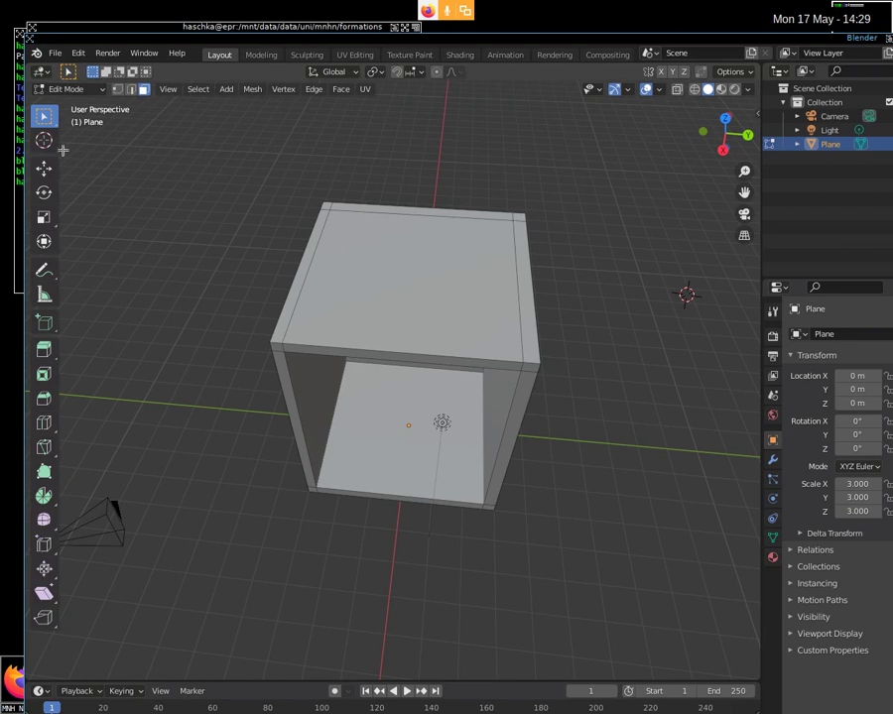
left_click(312, 246)
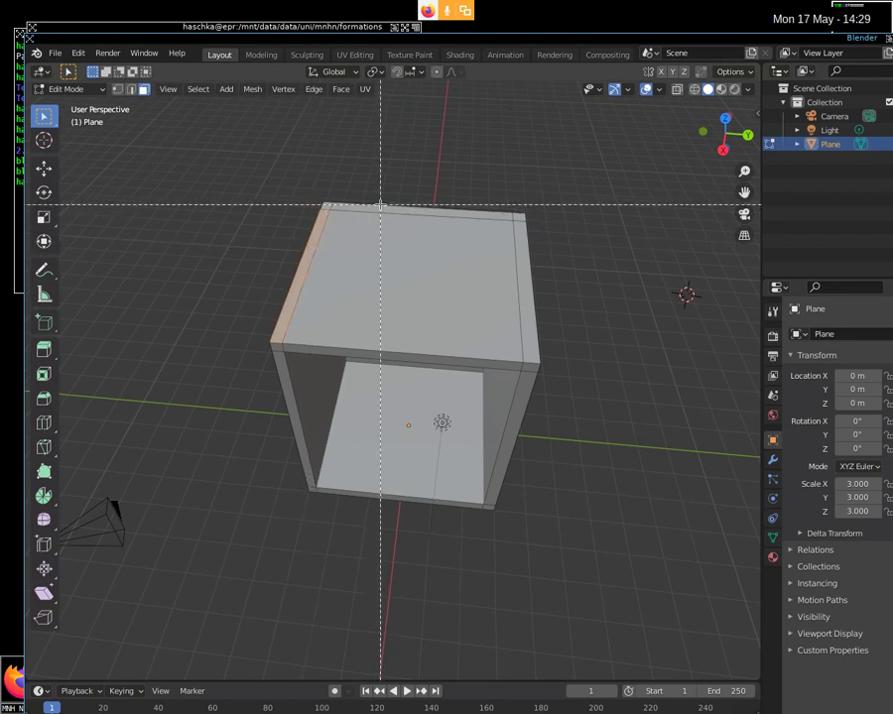
left_click(390, 208, "shift")
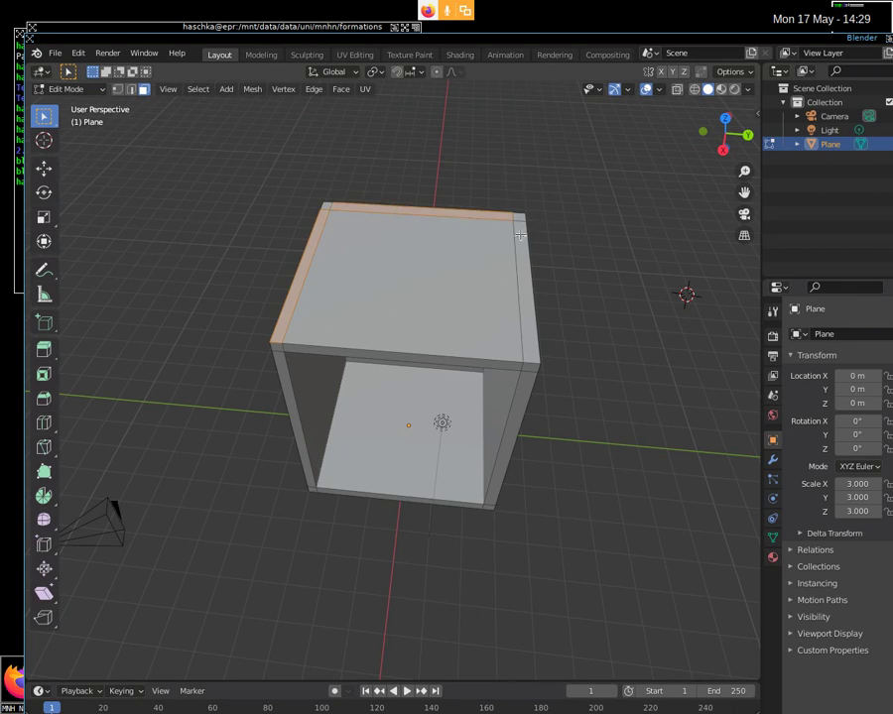
left_click(525, 257, "shift")
left_click(401, 261, "shift")
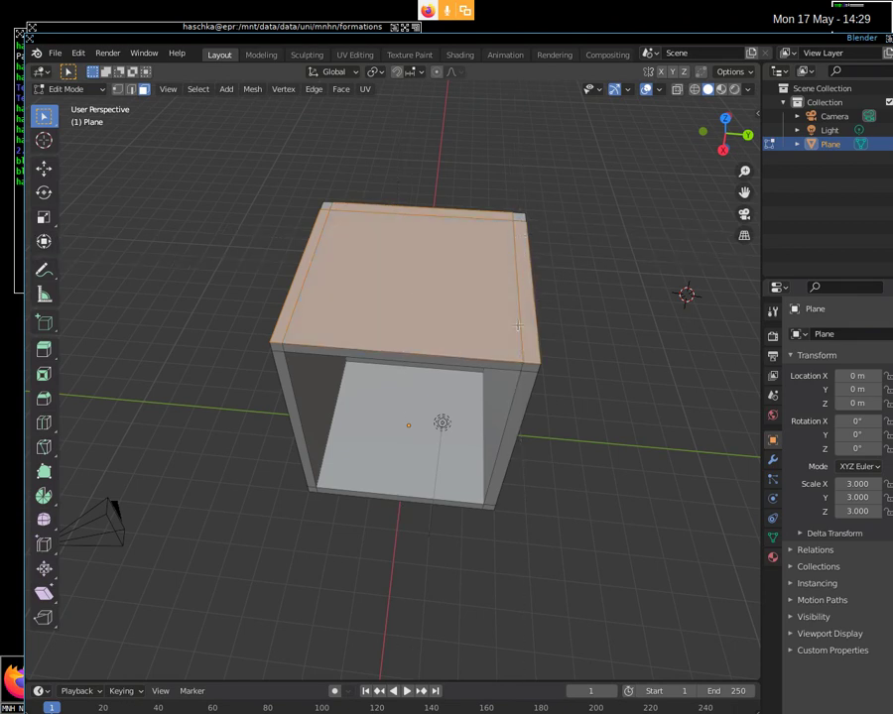
key("b")
key("alt+a")
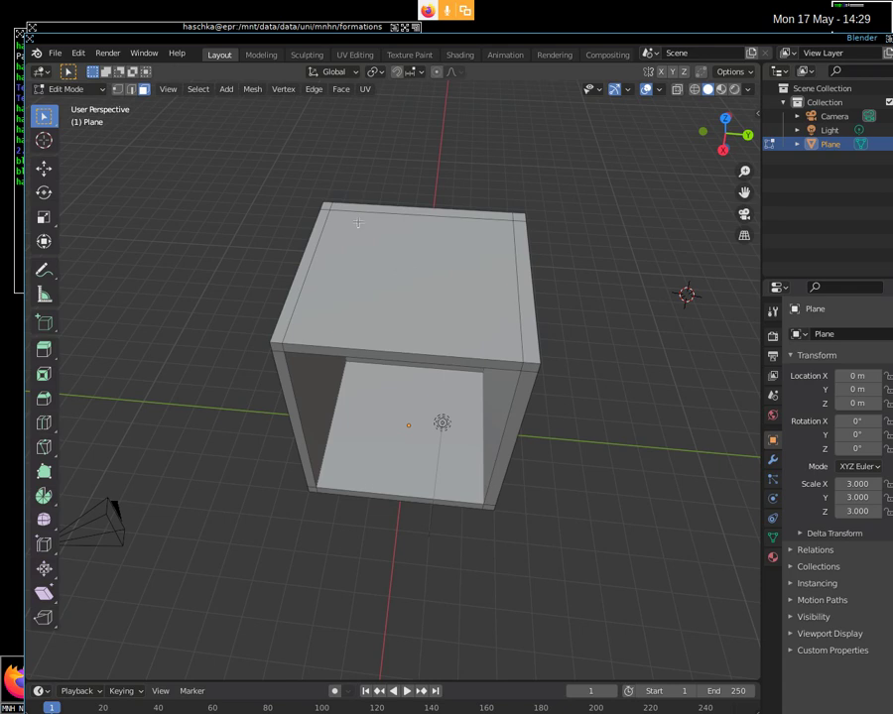
mouse_move(360, 224)
middle_mouse_down()
mouse_move(354, 236)
mouse_move(365, 180)
mouse_move(387, 204)
middle_mouse_up()
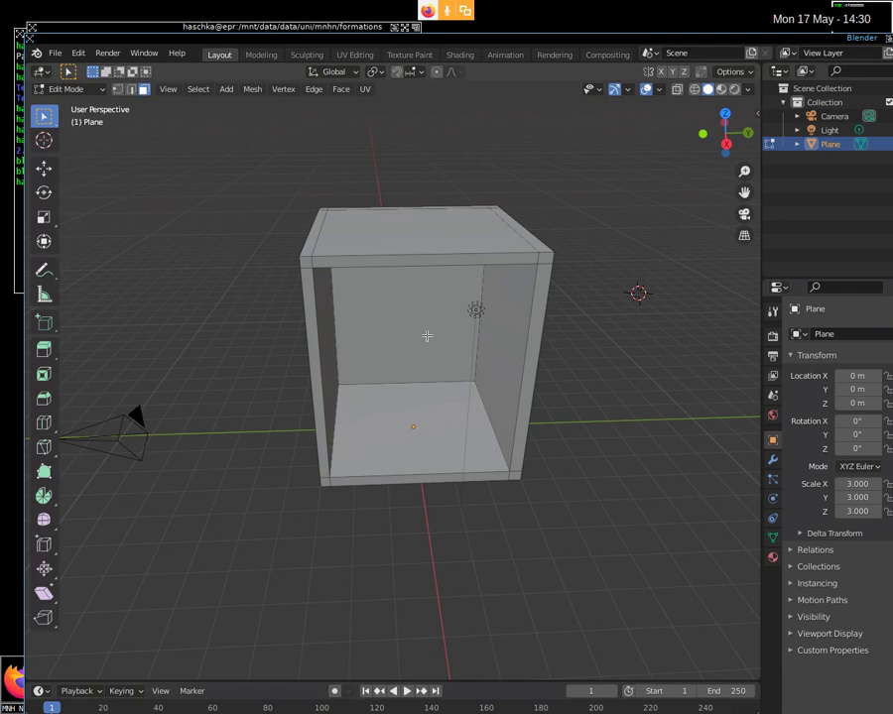
middle_click_drag(447, 237, 440, 255)
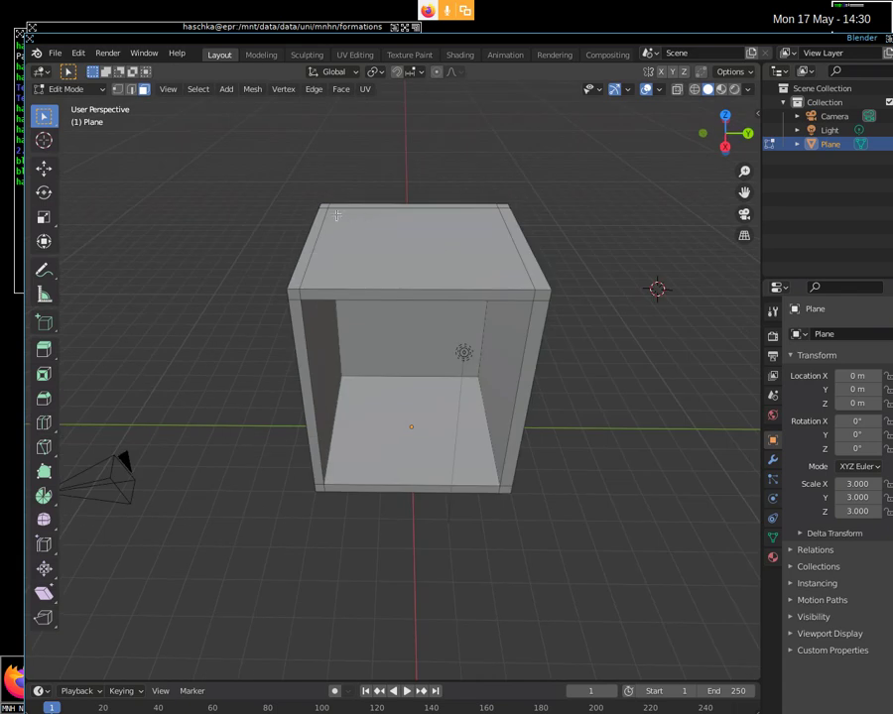
middle_click_drag(362, 291, 298, 266)
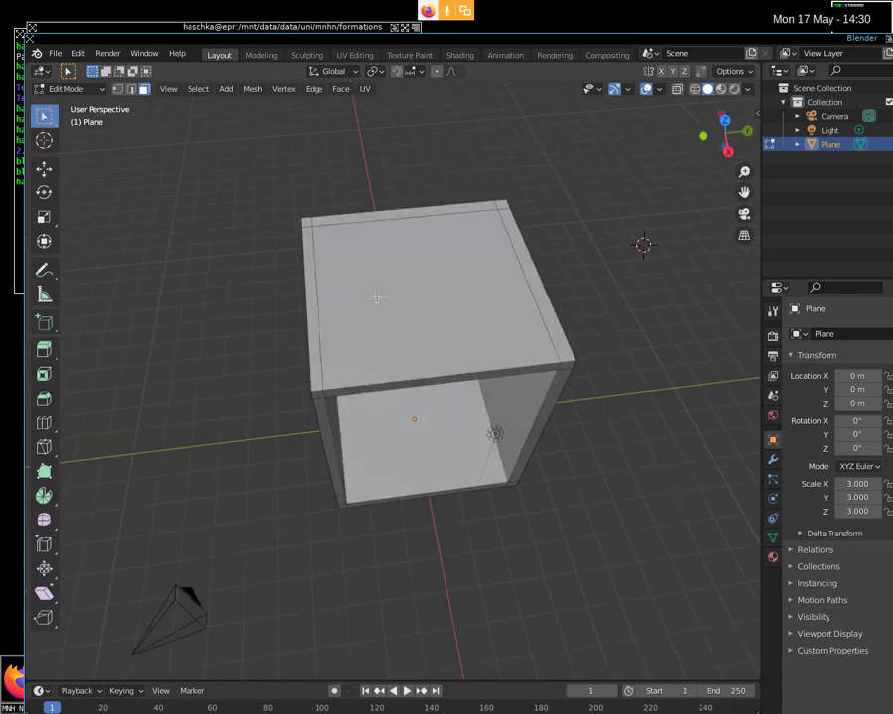
key("b")
mouse_move(298, 210)
left_mouse_down()
mouse_move(629, 385)
mouse_move(617, 399)
left_mouse_up()
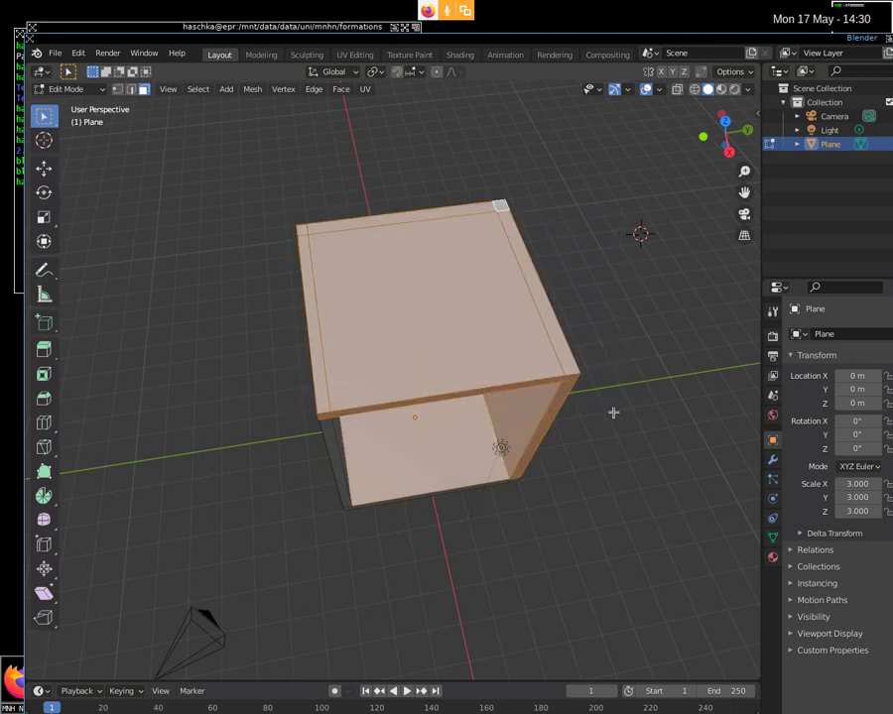
key("b")
key("Escape")
middle_click_drag(409, 382, 402, 377)
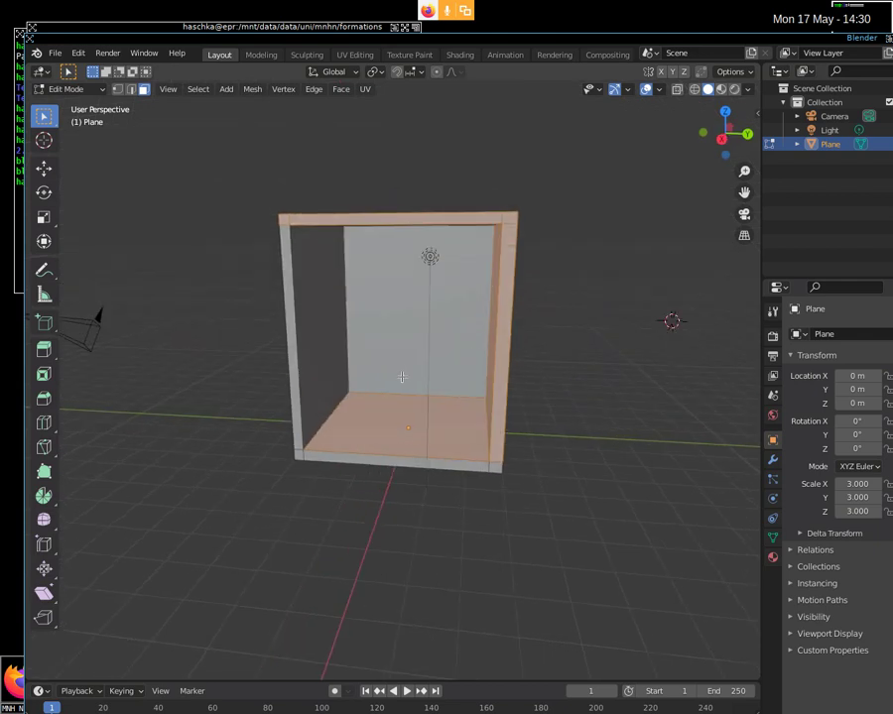
key("a")
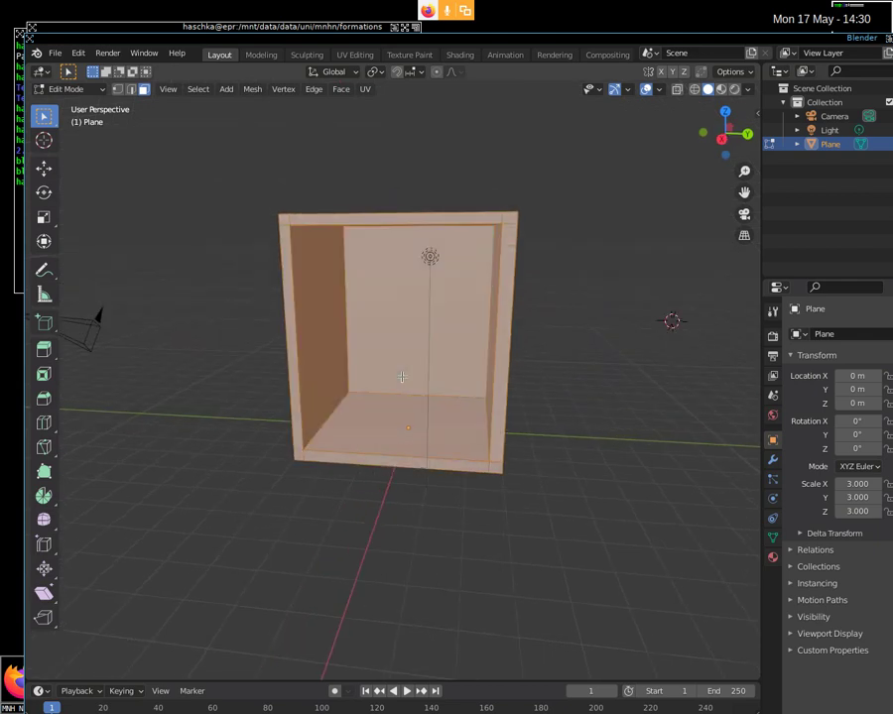
key("alt+a")
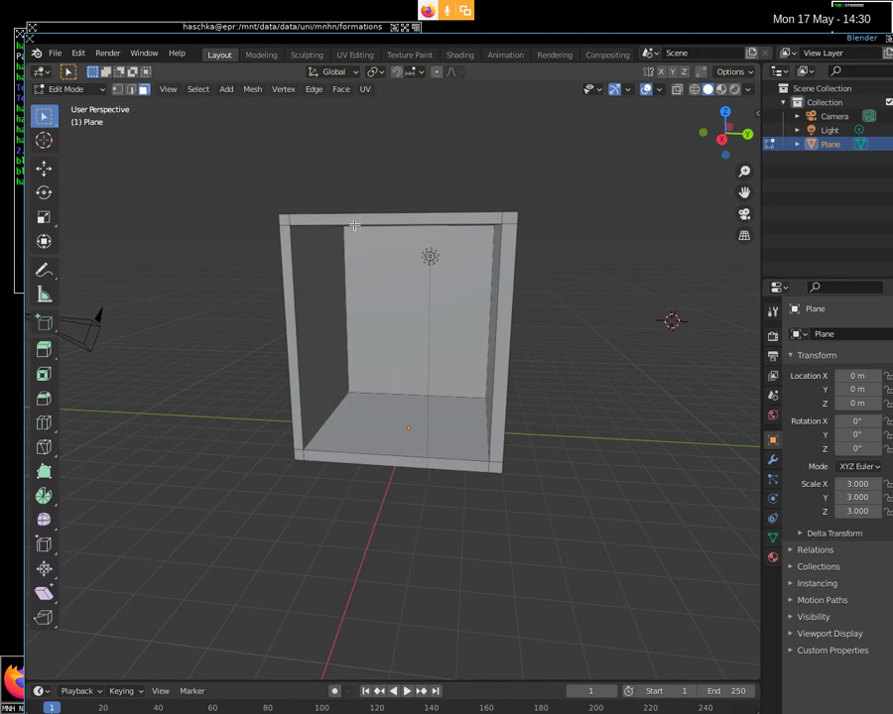
middle_click_drag(353, 224, 387, 318)
mouse_move(535, 384)
middle_mouse_down()
mouse_move(525, 316)
mouse_move(538, 259)
mouse_move(514, 253)
mouse_move(497, 267)
mouse_move(373, 279)
mouse_move(385, 296)
mouse_move(511, 283)
middle_mouse_up()
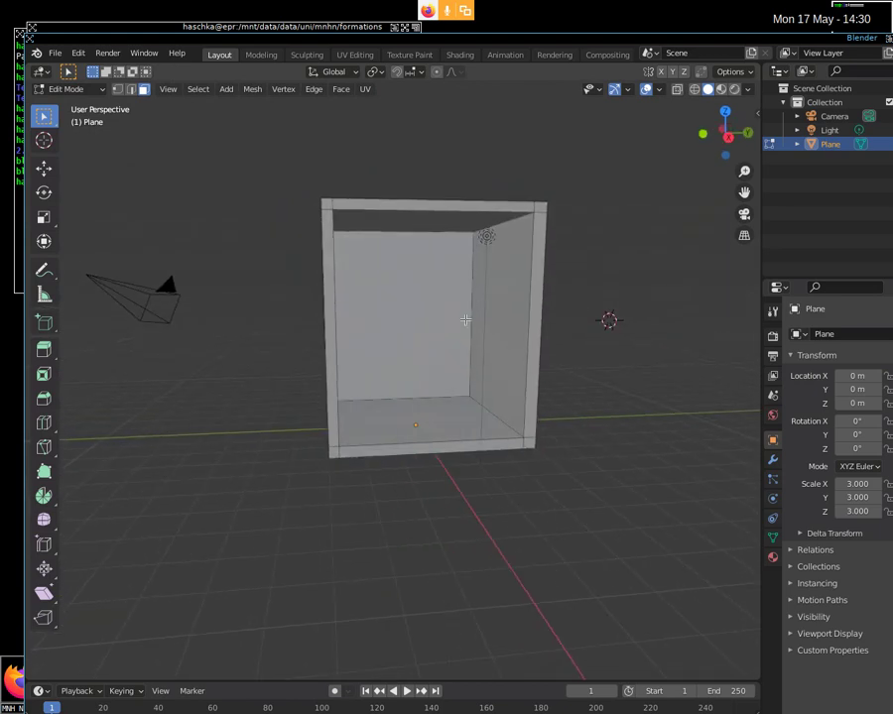
scroll(465, 320, "down", 1)
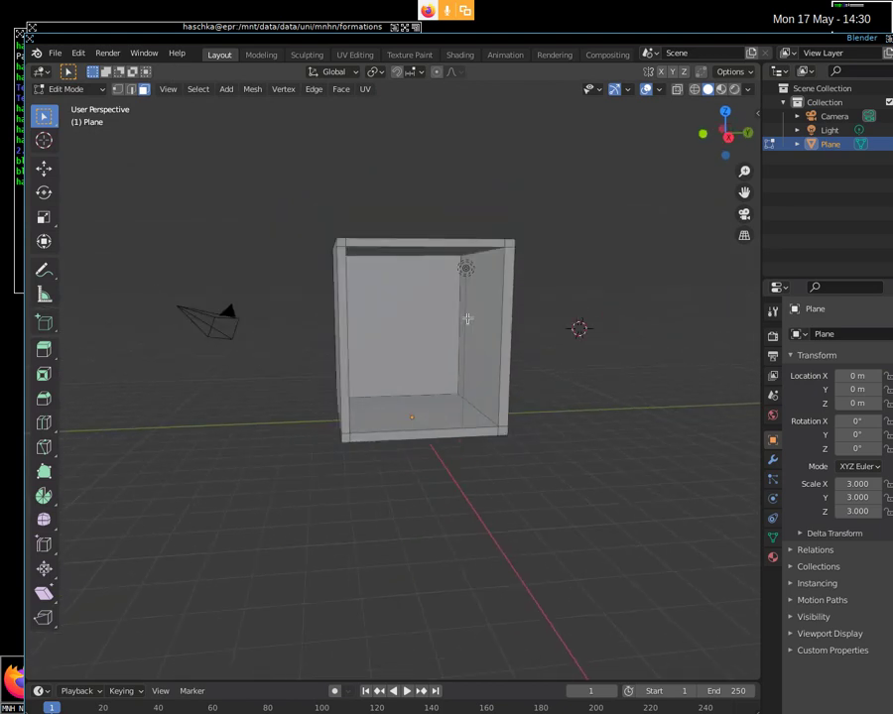
scroll(467, 318, "down", 1)
mouse_move(465, 358)
middle_mouse_down()
mouse_move(448, 357)
mouse_move(351, 290)
middle_mouse_up()
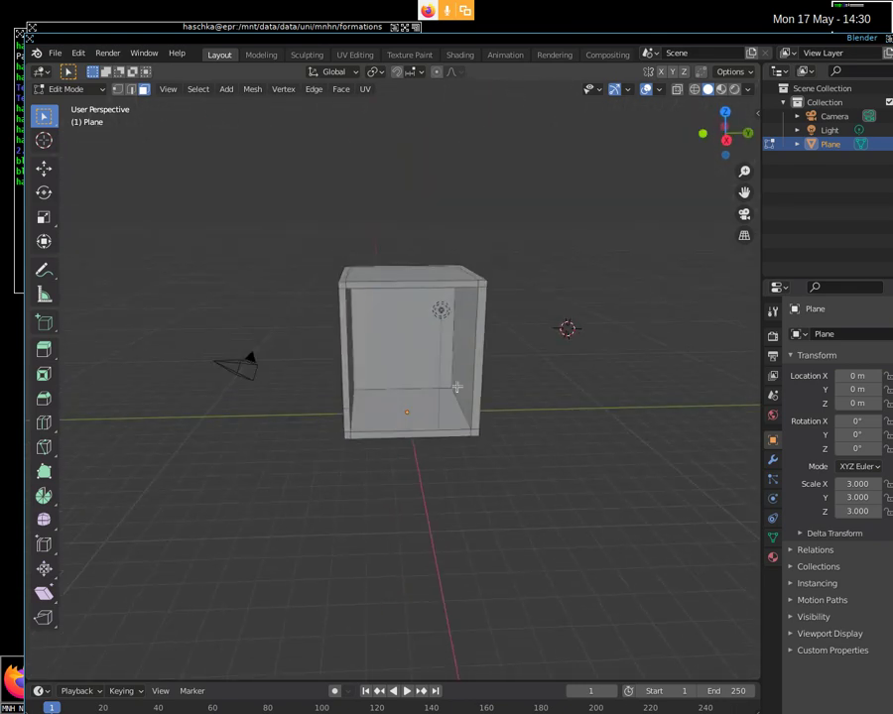
scroll(351, 290, "up", 4)
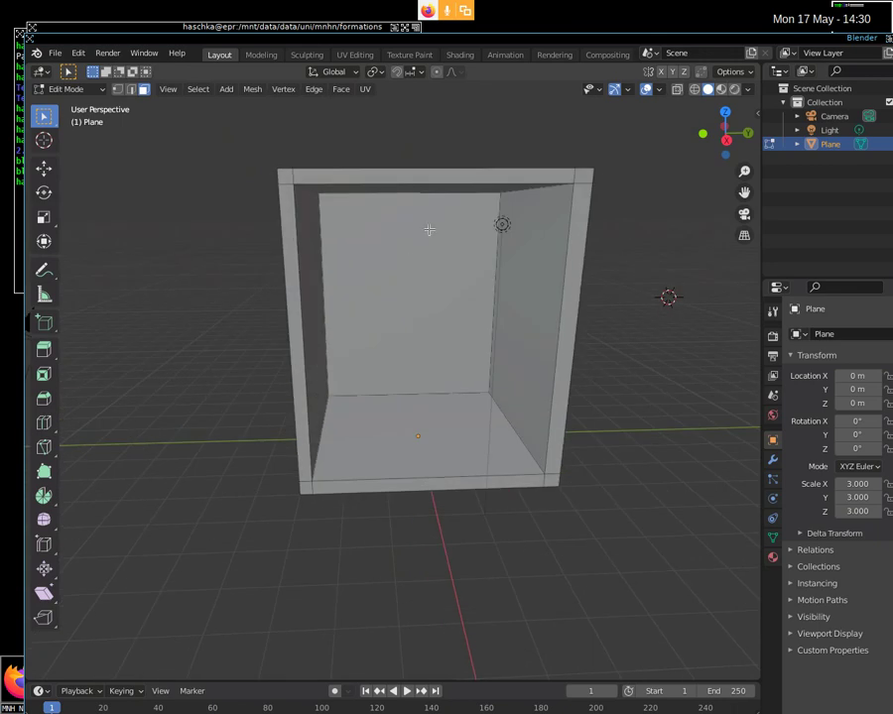
middle_click_drag(427, 229, 425, 261)
mouse_move(388, 223)
middle_mouse_down()
mouse_move(359, 262)
mouse_move(436, 228)
middle_mouse_up()
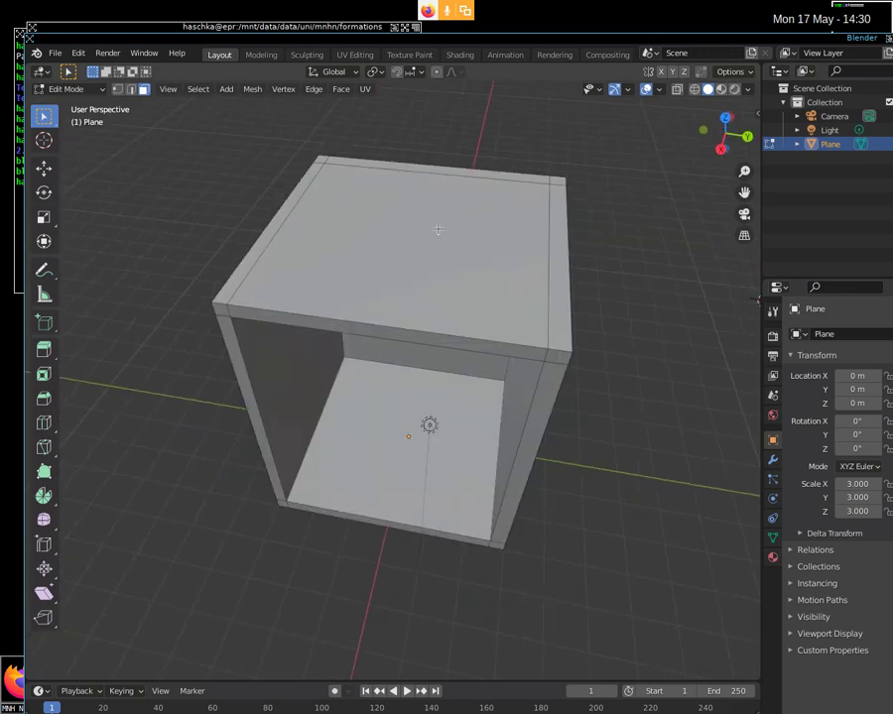
middle_click_drag(243, 290, 335, 259)
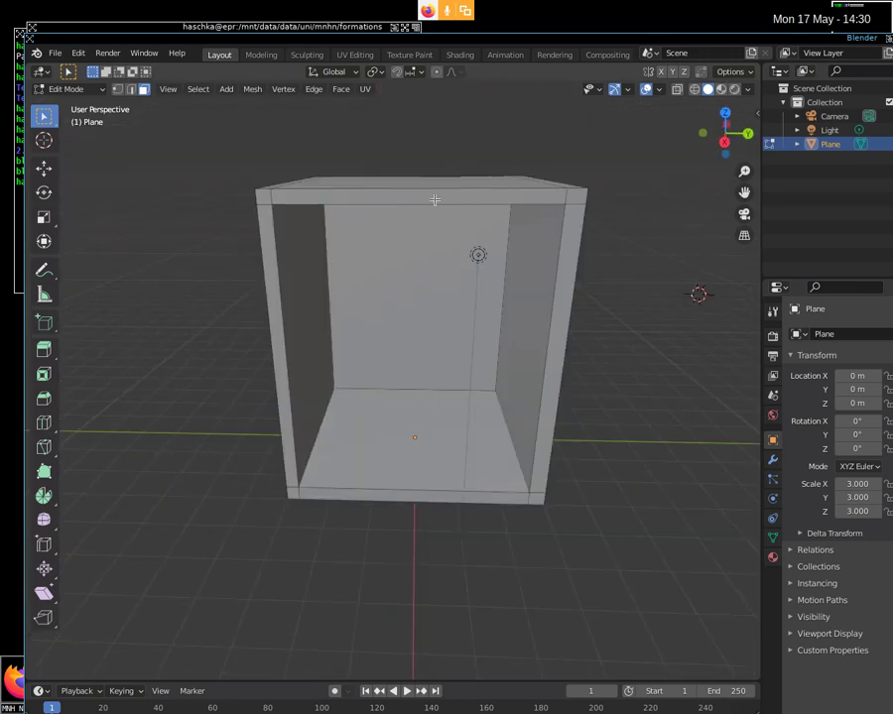
left_click(328, 197)
key("Escape")
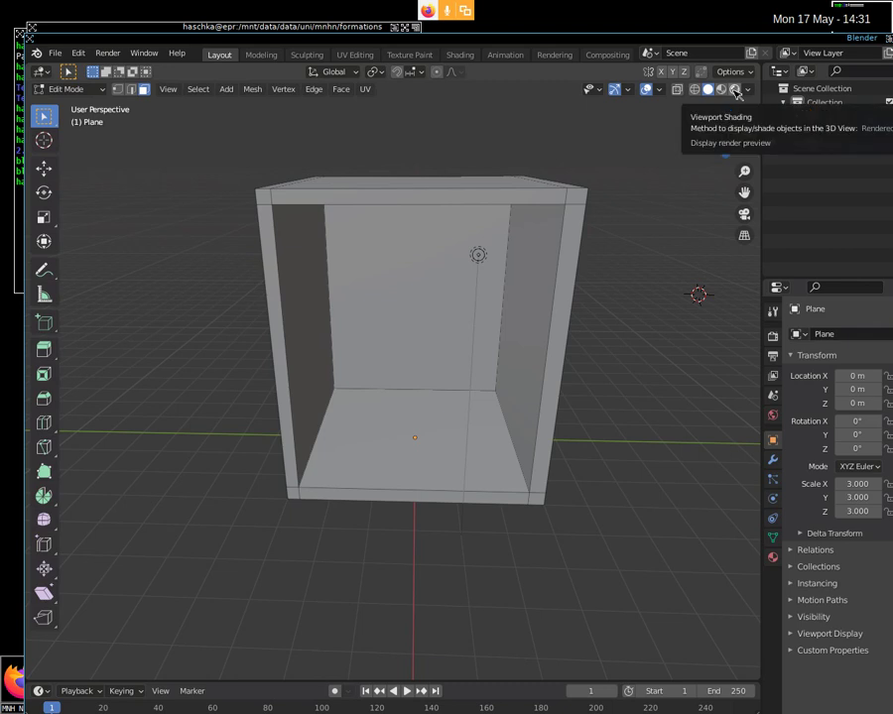
Step: Try Rendered, Material Preview and Solid shading, then settle on Wireframe
left_click(737, 90)
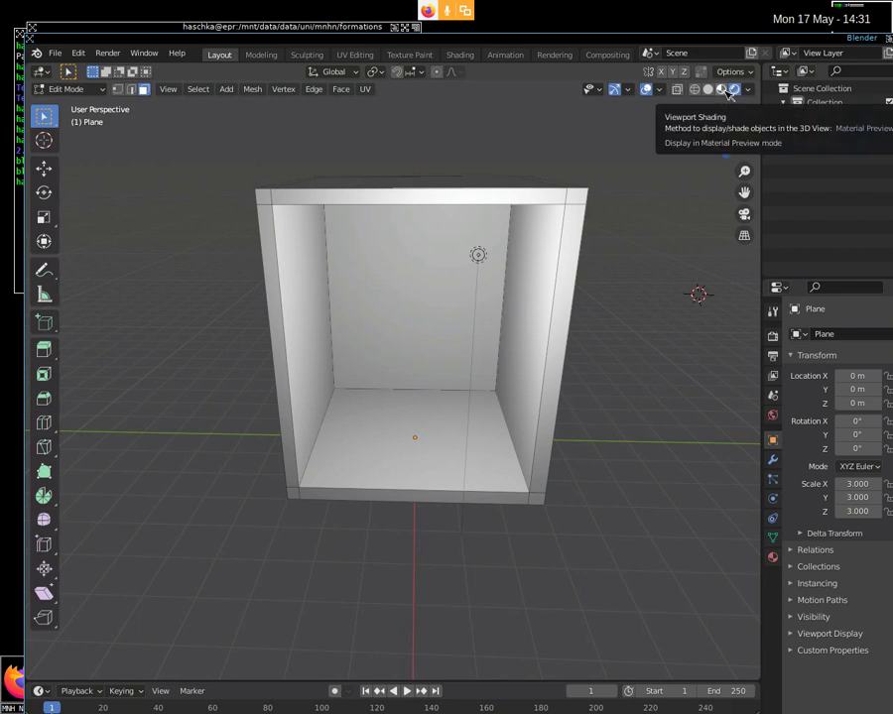
left_click(723, 90)
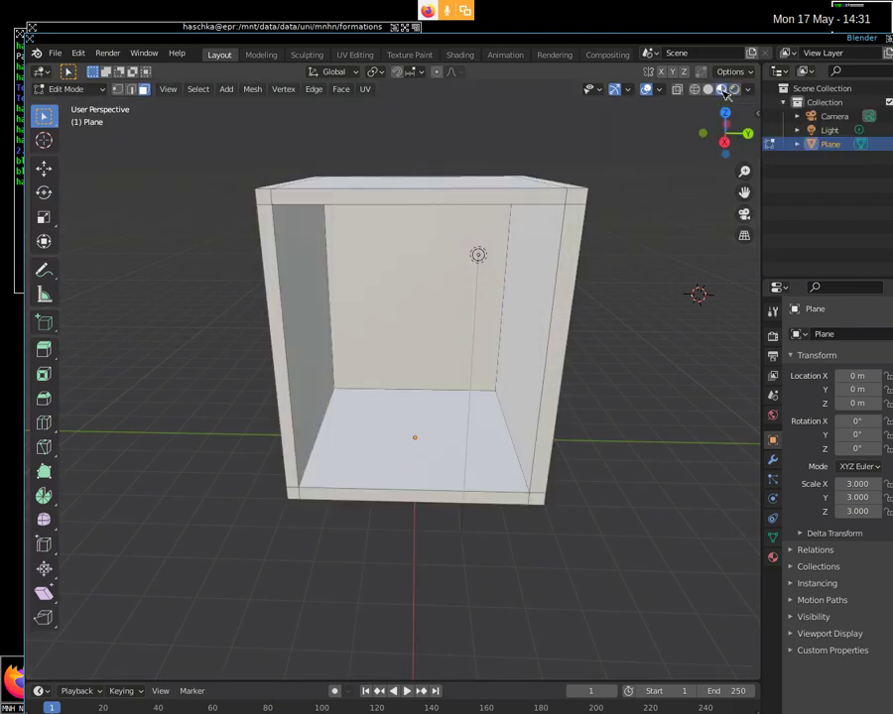
left_click(707, 91)
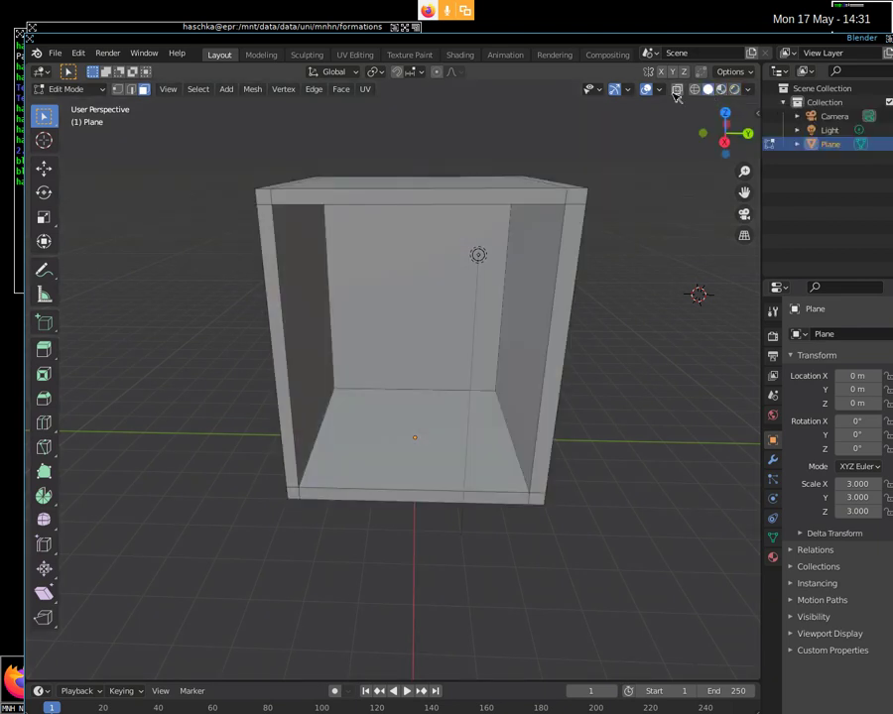
left_click(694, 91)
mouse_move(481, 225)
middle_mouse_down()
mouse_move(461, 265)
mouse_move(455, 217)
mouse_move(474, 194)
mouse_move(452, 210)
mouse_move(429, 200)
mouse_move(480, 231)
middle_mouse_up()
Step: Zoom and orbit around the wireframe box to inspect its inner walls, top and floor
scroll(458, 217, "up", 5)
scroll(462, 216, "down", 3)
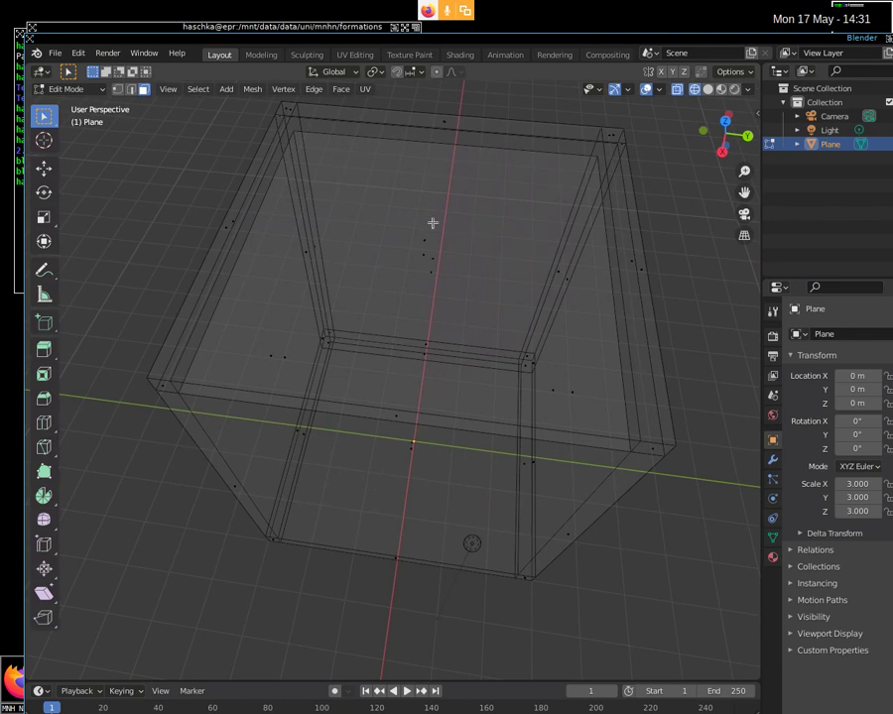
middle_click_drag(427, 249, 383, 236)
scroll(383, 234, "down", 1)
scroll(383, 213, "down", 2)
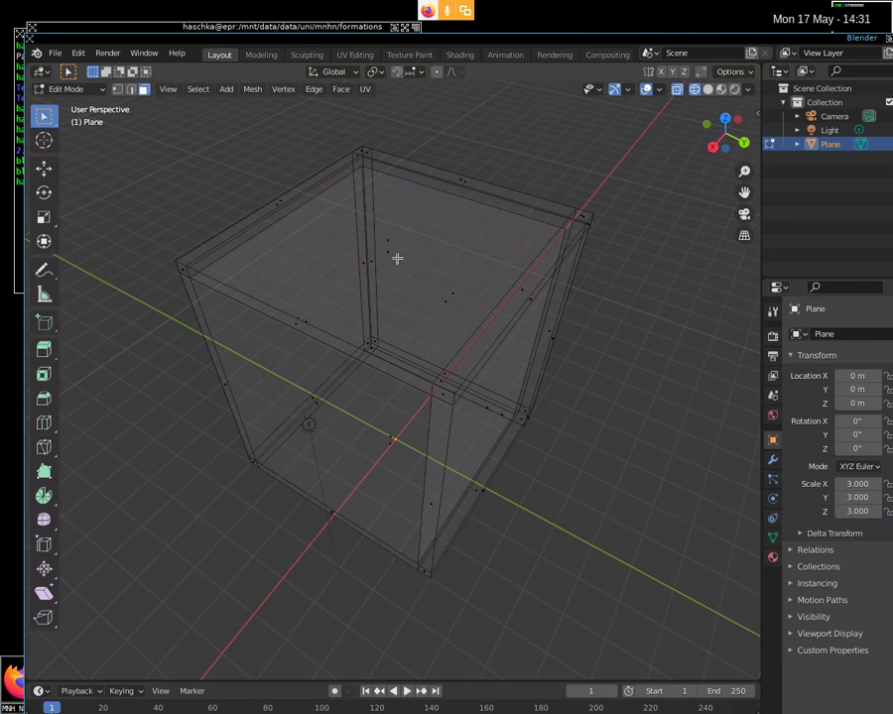
mouse_move(405, 263)
middle_mouse_down()
mouse_move(417, 263)
mouse_move(410, 243)
mouse_move(375, 244)
mouse_move(427, 235)
mouse_move(409, 247)
mouse_move(417, 183)
middle_mouse_up()
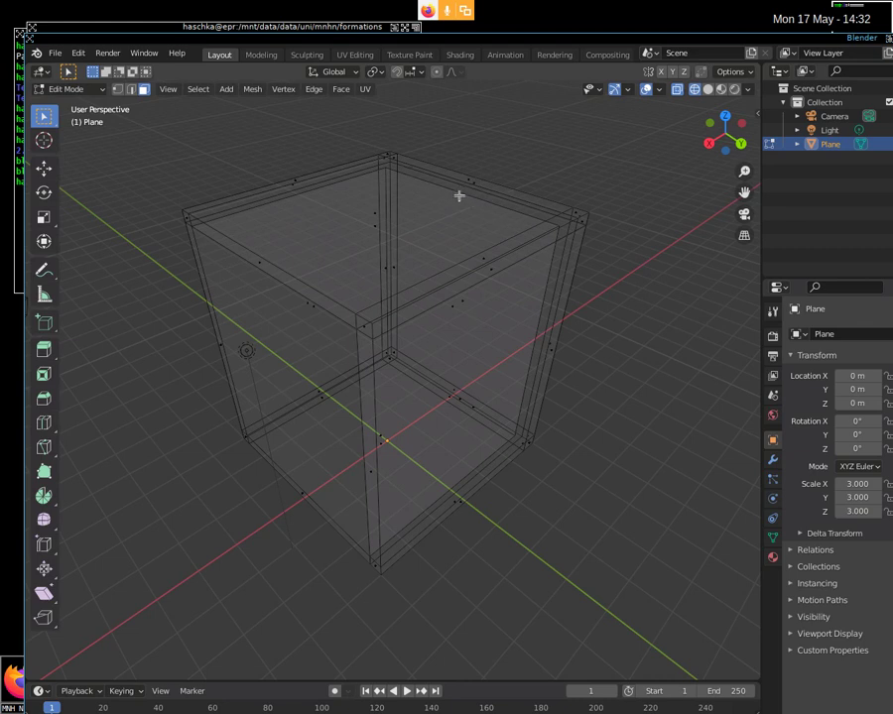
mouse_move(483, 195)
middle_mouse_down()
mouse_move(485, 212)
mouse_move(516, 205)
mouse_move(522, 182)
mouse_move(507, 173)
middle_mouse_up()
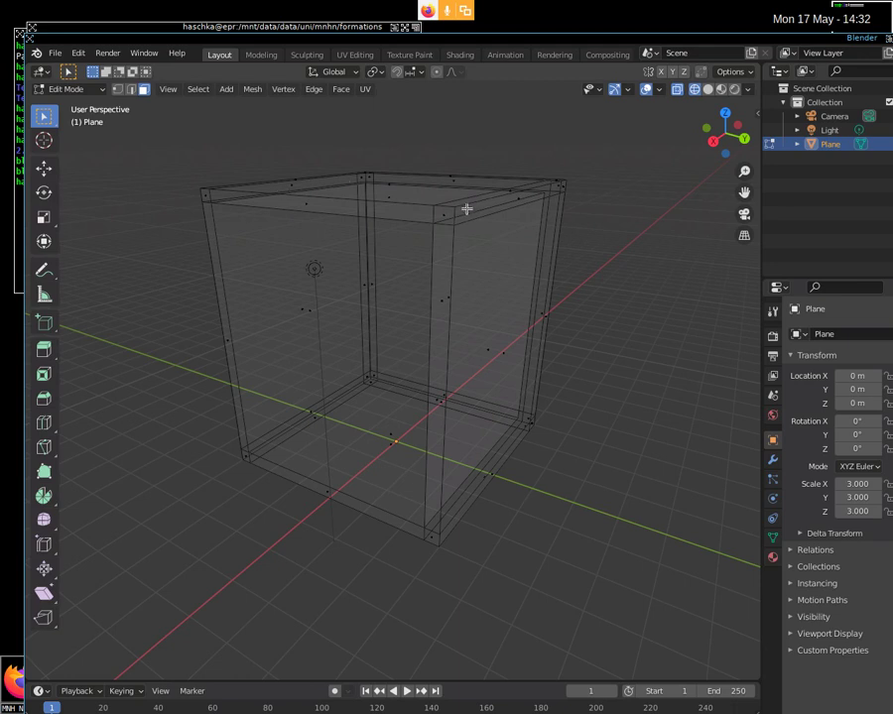
middle_click_drag(438, 204, 467, 219)
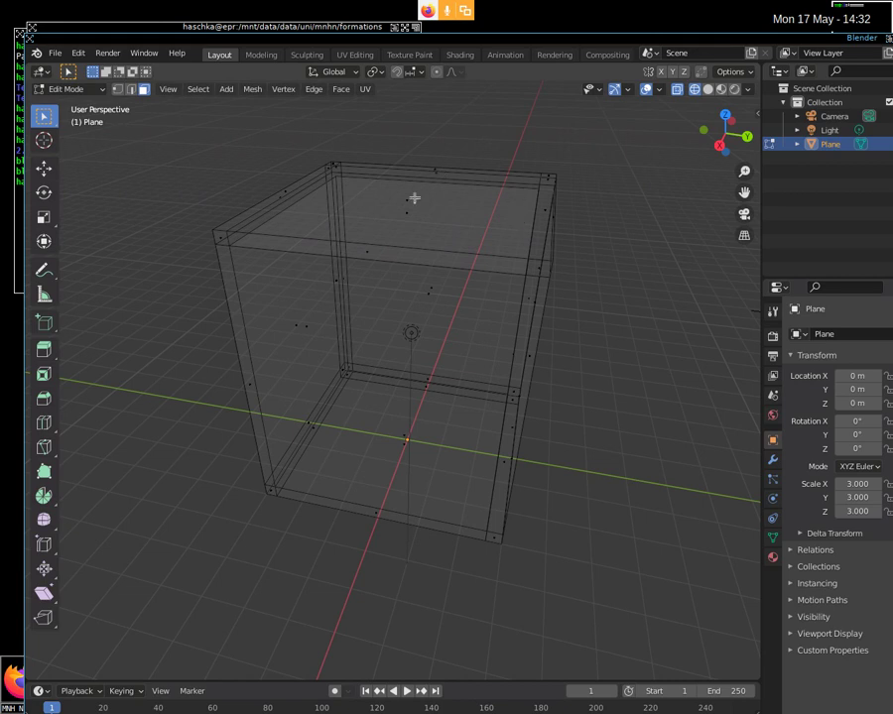
Step: Orbit and zoom around the hollow box to view it from below, the front and above
mouse_move(381, 247)
middle_mouse_down()
mouse_move(388, 206)
mouse_move(369, 211)
mouse_move(285, 162)
middle_mouse_up()
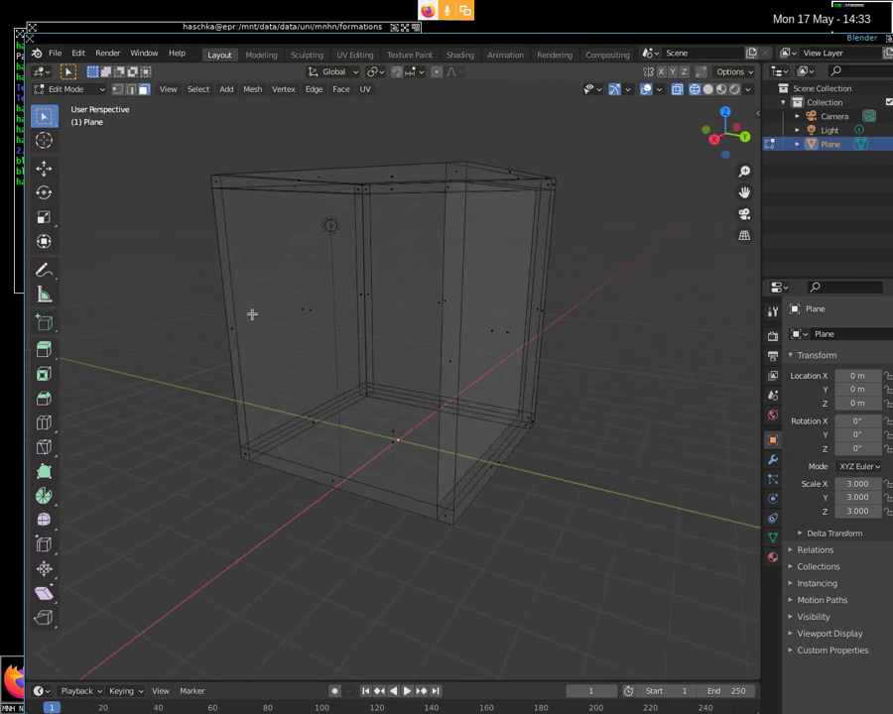
mouse_move(415, 277)
middle_mouse_down()
mouse_move(454, 316)
mouse_move(482, 271)
mouse_move(470, 253)
mouse_move(415, 230)
mouse_move(393, 247)
mouse_move(397, 239)
mouse_move(395, 257)
mouse_move(442, 277)
mouse_move(406, 280)
mouse_move(443, 298)
middle_mouse_up()
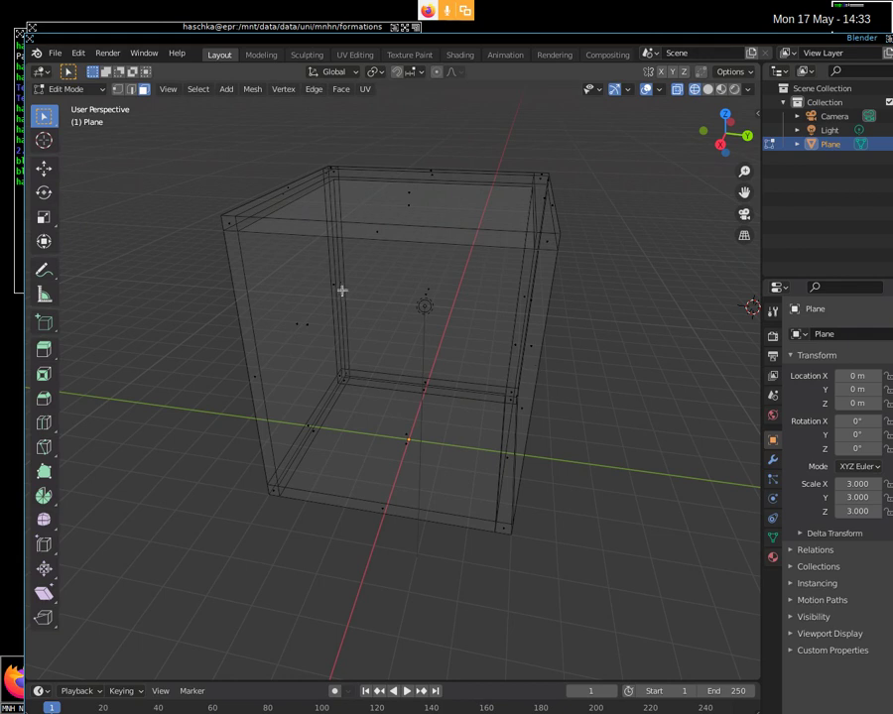
mouse_move(361, 337)
middle_mouse_down()
mouse_move(368, 255)
mouse_move(355, 315)
mouse_move(330, 315)
mouse_move(336, 319)
middle_mouse_up()
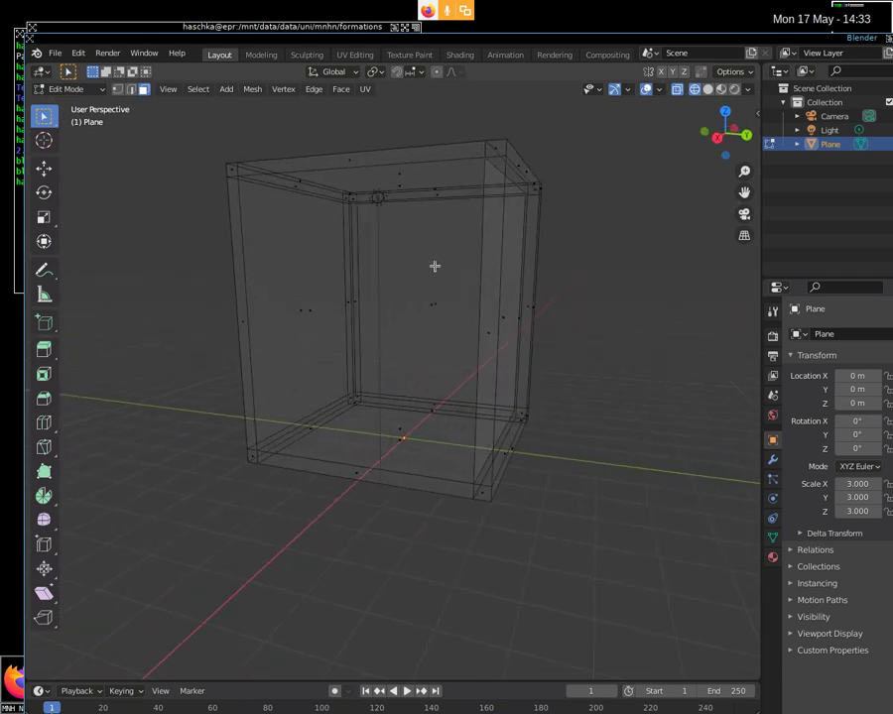
middle_click_drag(355, 283, 377, 288)
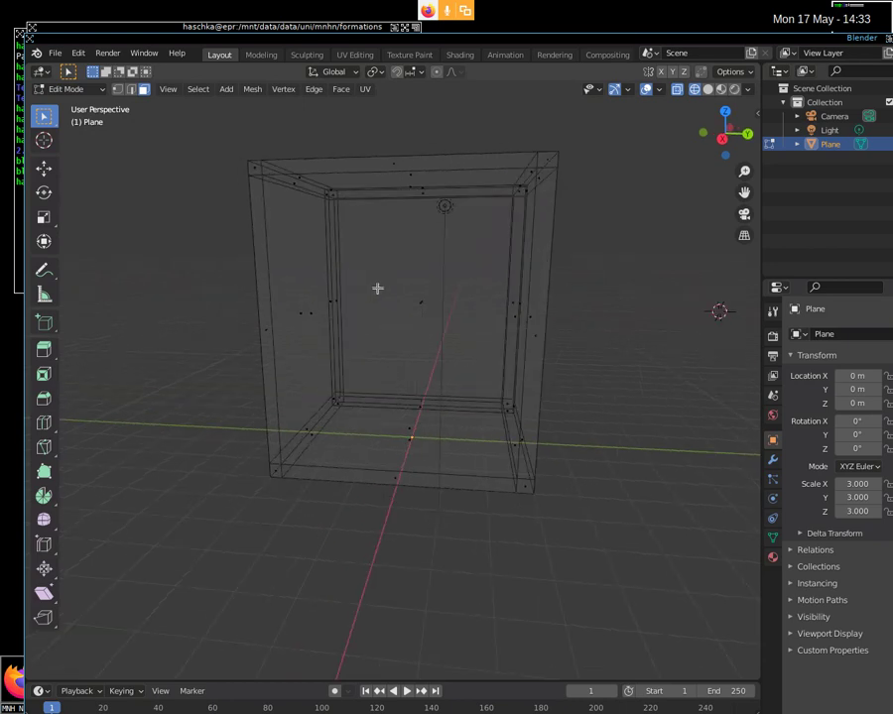
scroll(503, 223, "down", 2)
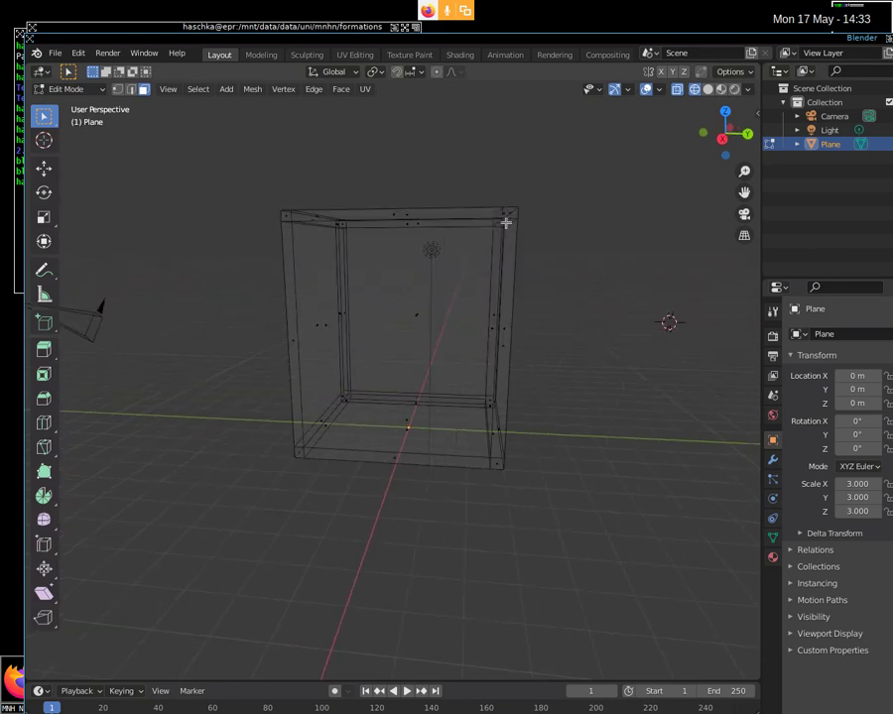
scroll(476, 307, "down", 2)
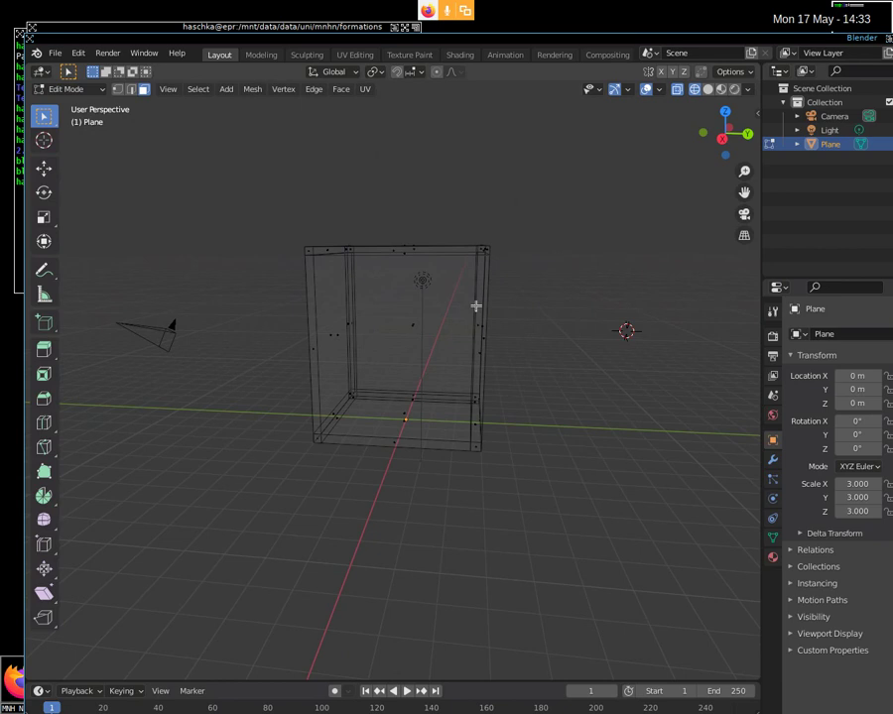
mouse_move(439, 303)
middle_mouse_down()
mouse_move(439, 292)
mouse_move(421, 296)
mouse_move(423, 266)
mouse_move(440, 288)
middle_mouse_up()
Step: Switch the box to Solid shading, orbit it, and open the Viewport Overlays settings
left_click(709, 90)
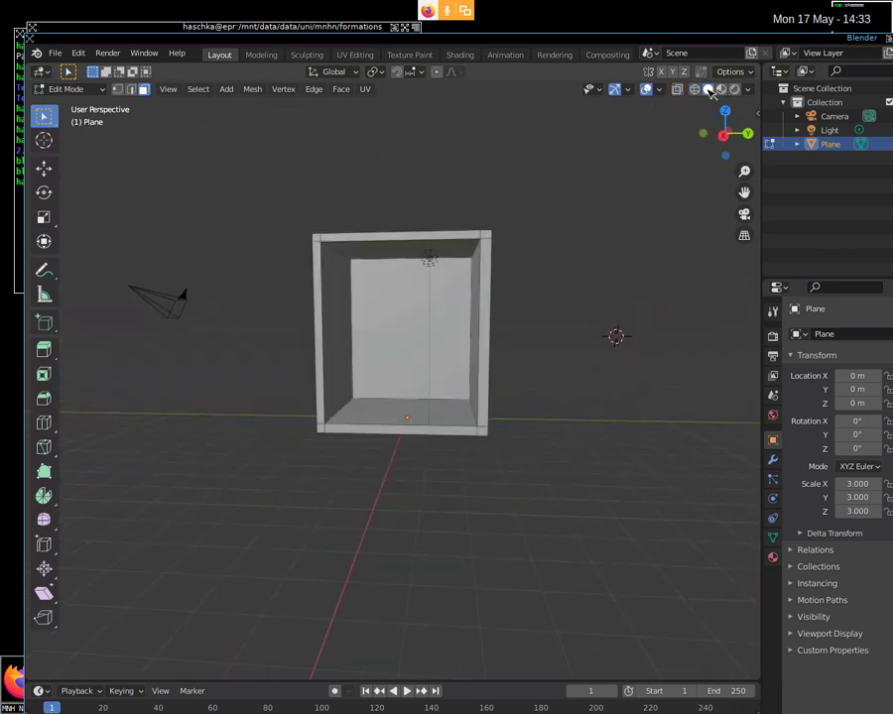
mouse_move(528, 299)
middle_mouse_down()
mouse_move(524, 277)
mouse_move(513, 301)
middle_mouse_up()
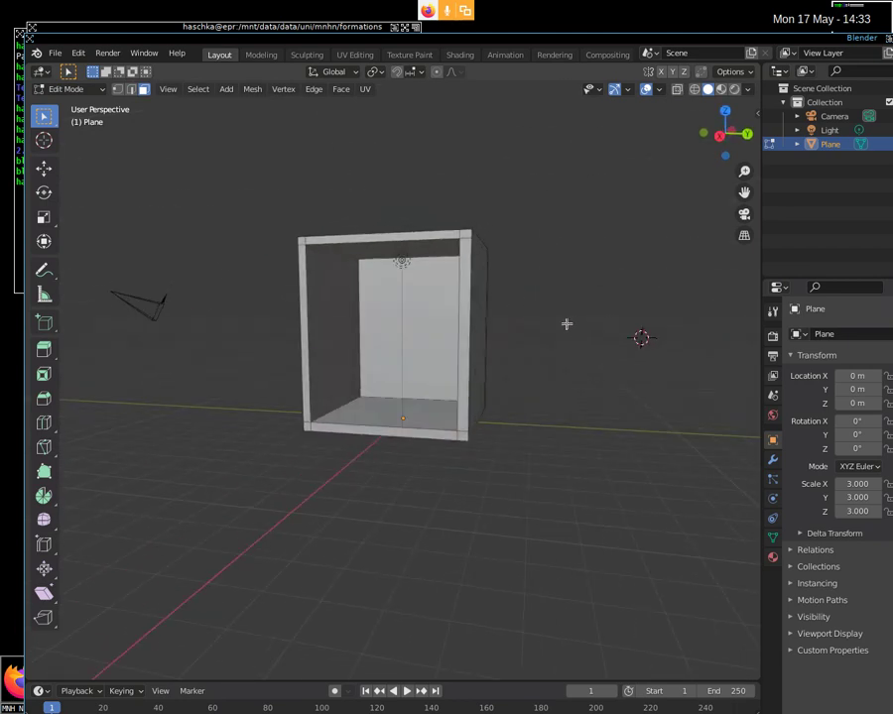
scroll(566, 323, "up", 1)
mouse_move(533, 266)
middle_mouse_down()
mouse_move(556, 275)
mouse_move(550, 290)
mouse_move(518, 277)
middle_mouse_up()
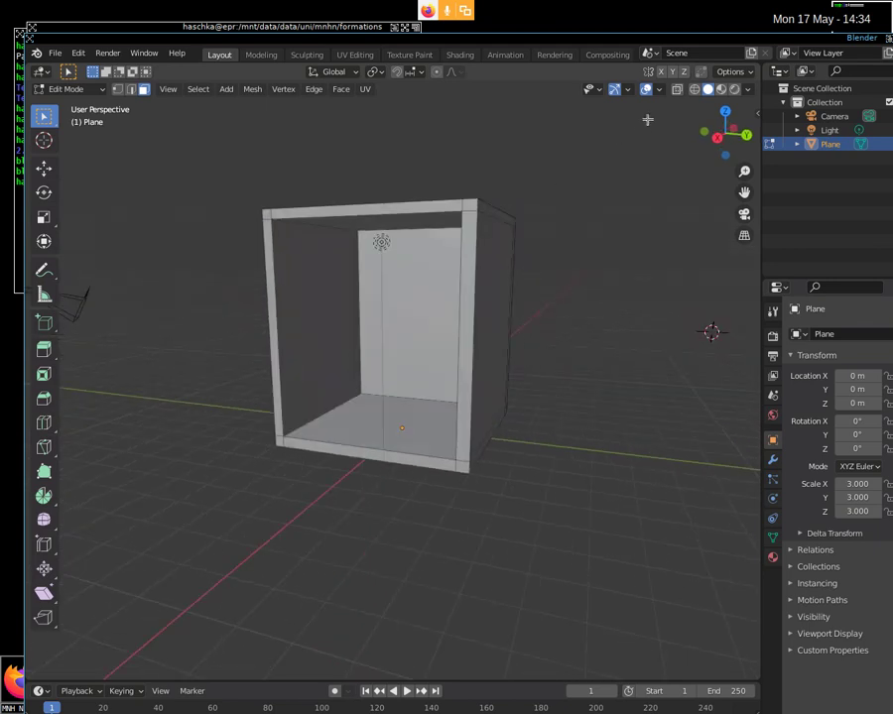
left_click(660, 89)
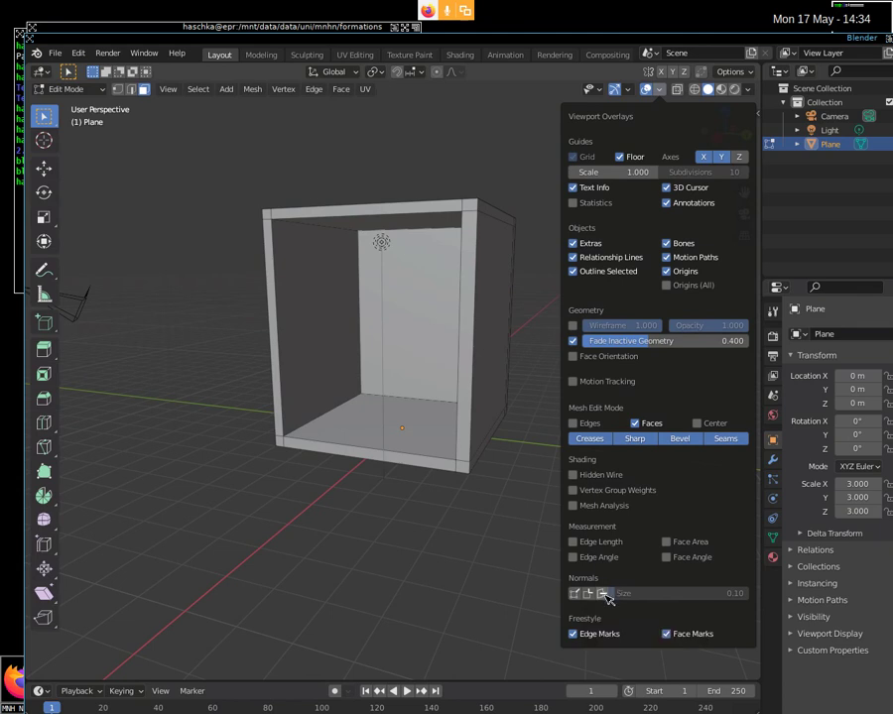
Step: Show face normals at size 0.22 and turn on X-ray so the box walls are see-through
left_click(606, 595)
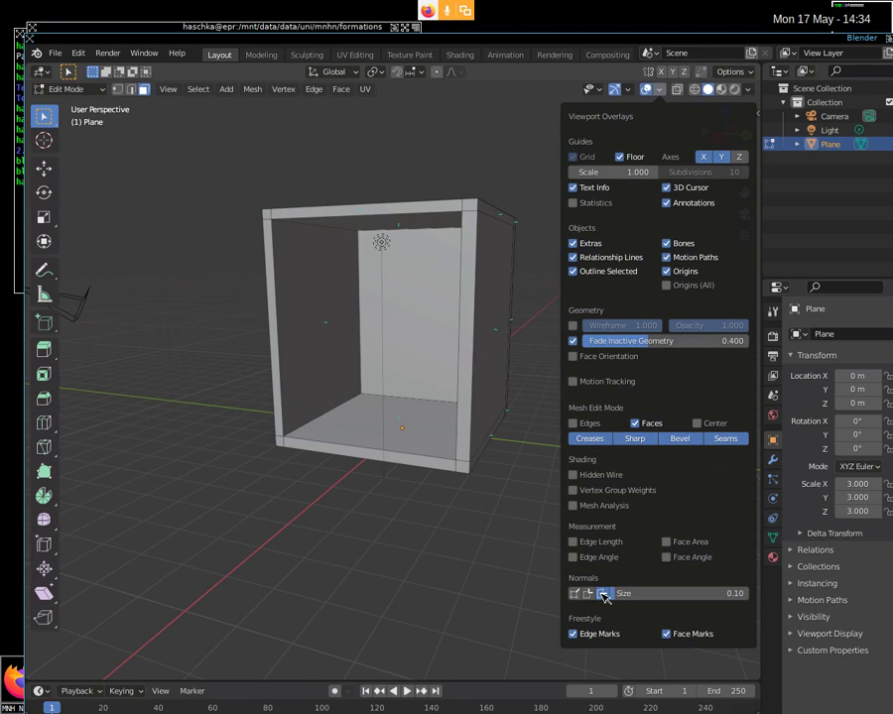
left_click_drag(623, 594, 654, 593)
mouse_move(452, 424)
middle_mouse_down()
mouse_move(492, 397)
mouse_move(544, 415)
mouse_move(526, 396)
mouse_move(537, 404)
mouse_move(481, 434)
mouse_move(469, 451)
mouse_move(475, 466)
middle_mouse_up()
key("alt+z")
mouse_move(559, 244)
middle_mouse_down()
mouse_move(521, 279)
mouse_move(371, 225)
mouse_move(335, 227)
mouse_move(371, 253)
mouse_move(524, 237)
mouse_move(552, 215)
mouse_move(544, 243)
mouse_move(516, 258)
mouse_move(514, 279)
mouse_move(464, 271)
mouse_move(516, 260)
mouse_move(520, 239)
mouse_move(524, 279)
mouse_move(549, 274)
mouse_move(542, 239)
mouse_move(578, 243)
middle_mouse_up()
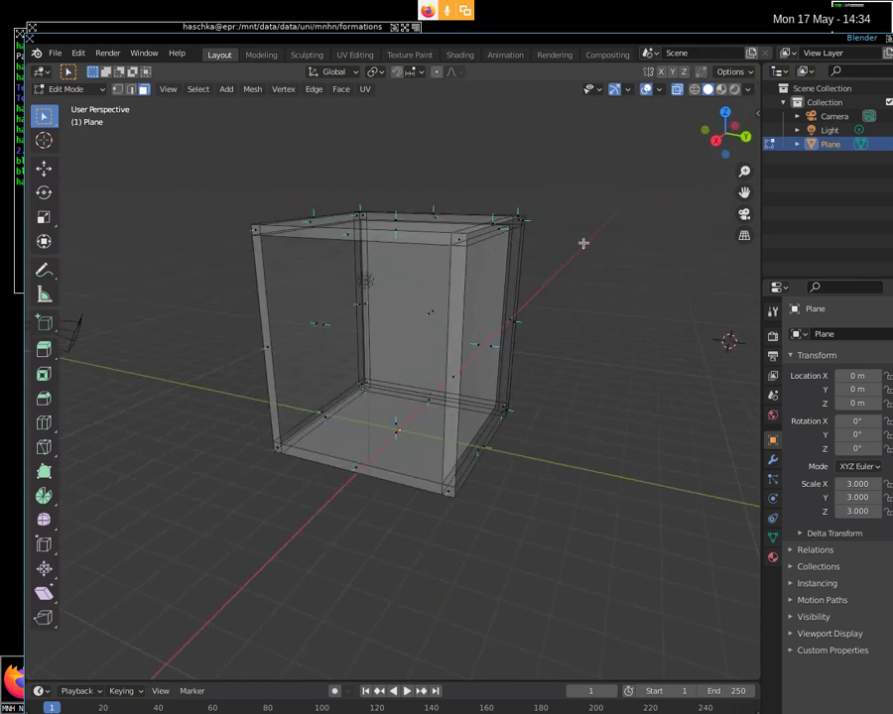
Step: Search operators with queries like 'make norma', 'cons', 'make', settling on 'normal'
key("F3")
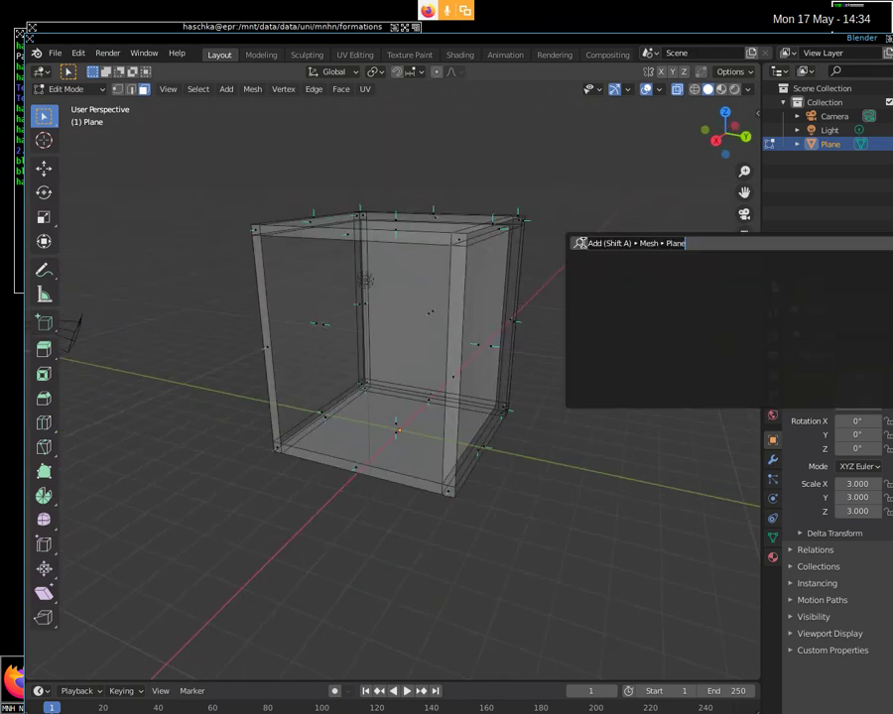
type("make norma")
key("BackSpace")
key("BackSpace")
key("BackSpace")
key("BackSpace")
key("BackSpace")
key("BackSpace")
key("BackSpace")
key("BackSpace")
key("BackSpace")
key("BackSpace")
type("normal")
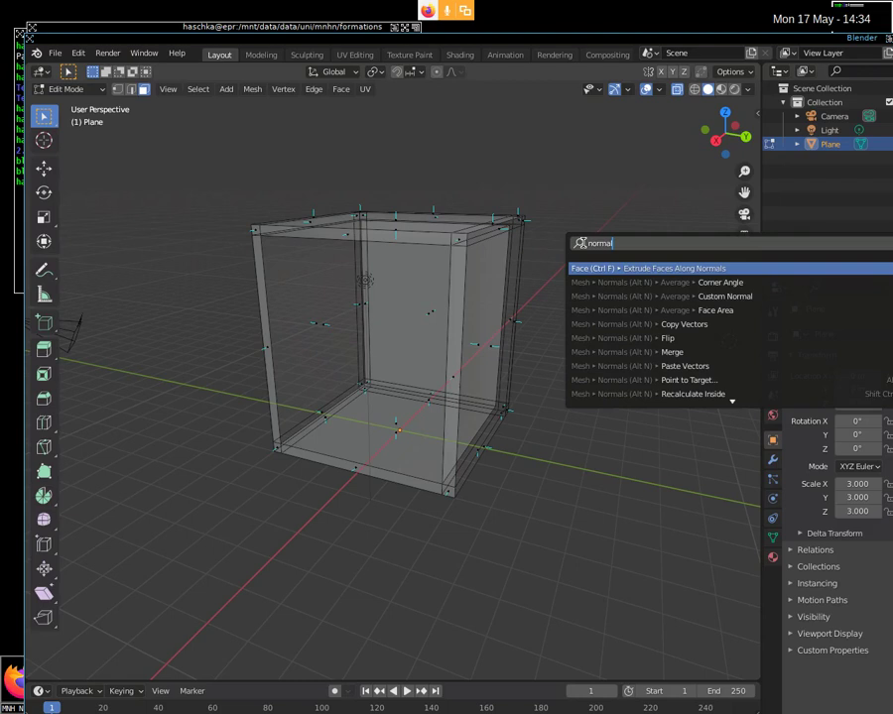
key("BackSpace")
key("BackSpace")
key("BackSpace")
type("cons")
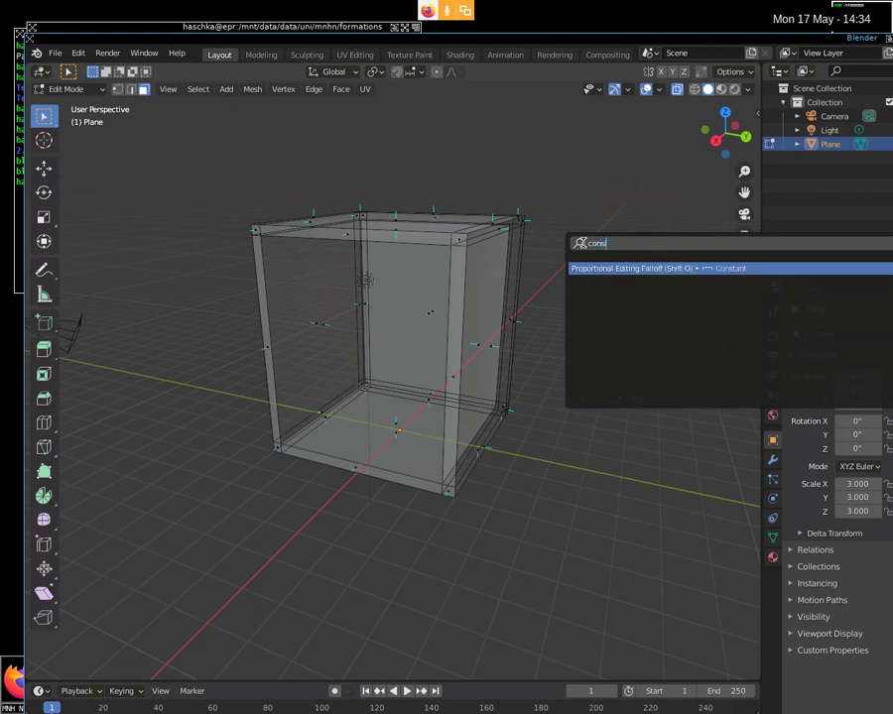
key("BackSpace")
key("BackSpace")
key("BackSpace")
key("BackSpace")
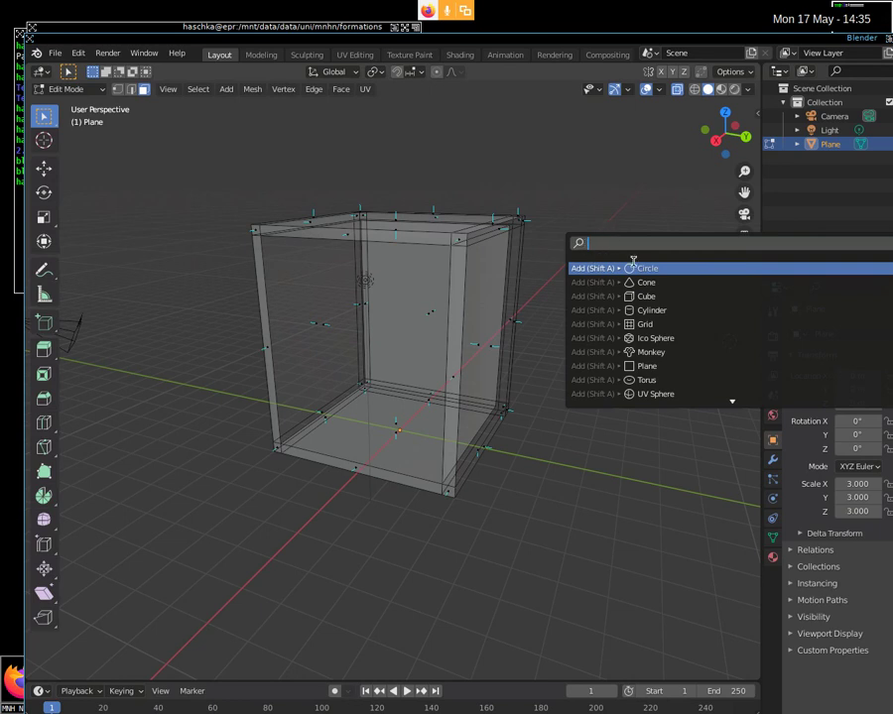
type("make")
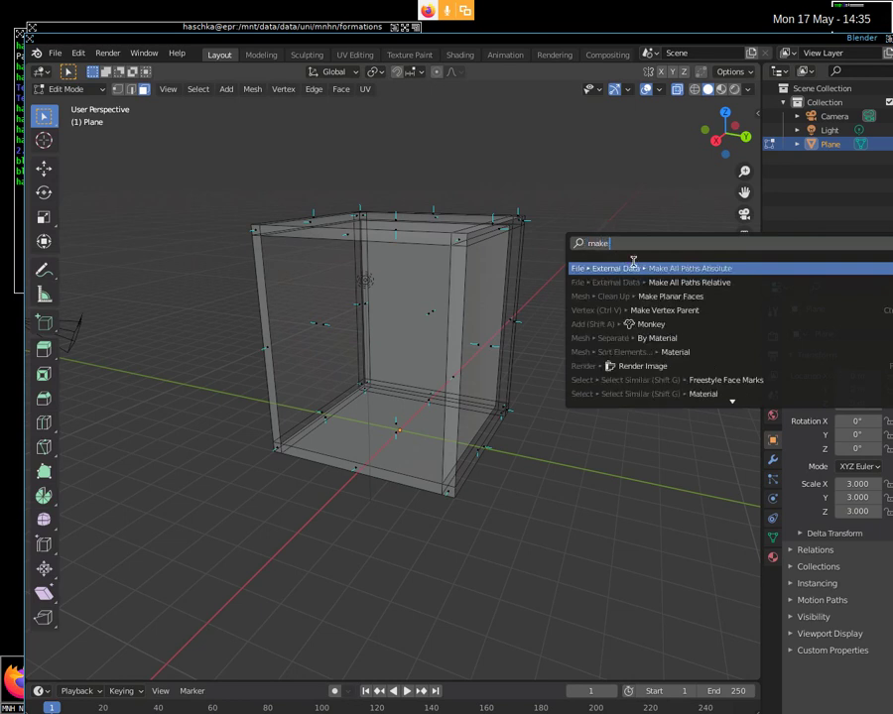
key("BackSpace")
key("BackSpace")
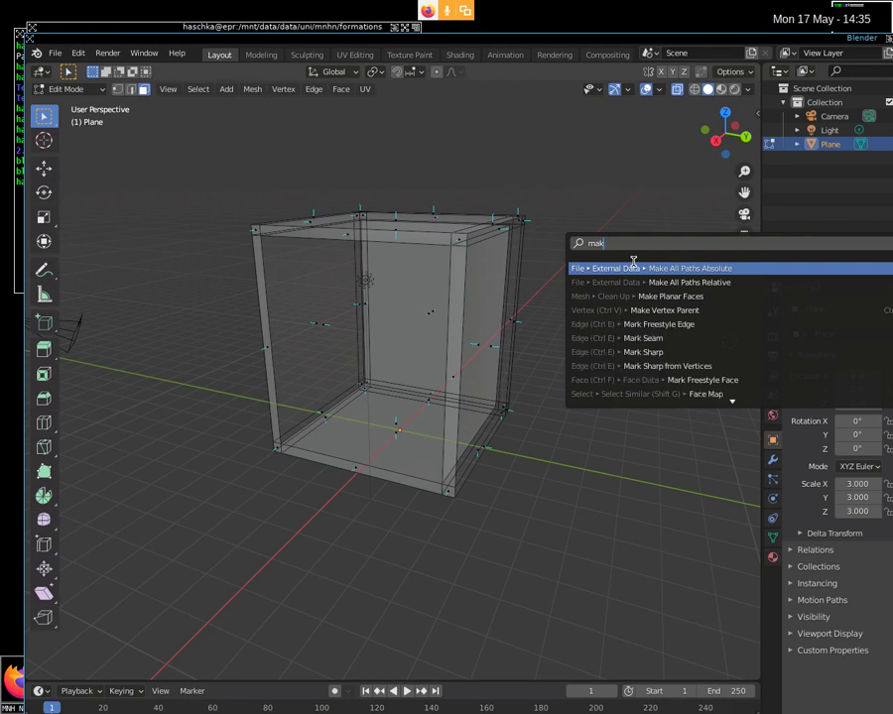
key("BackSpace")
key("BackSpace")
type("normal")
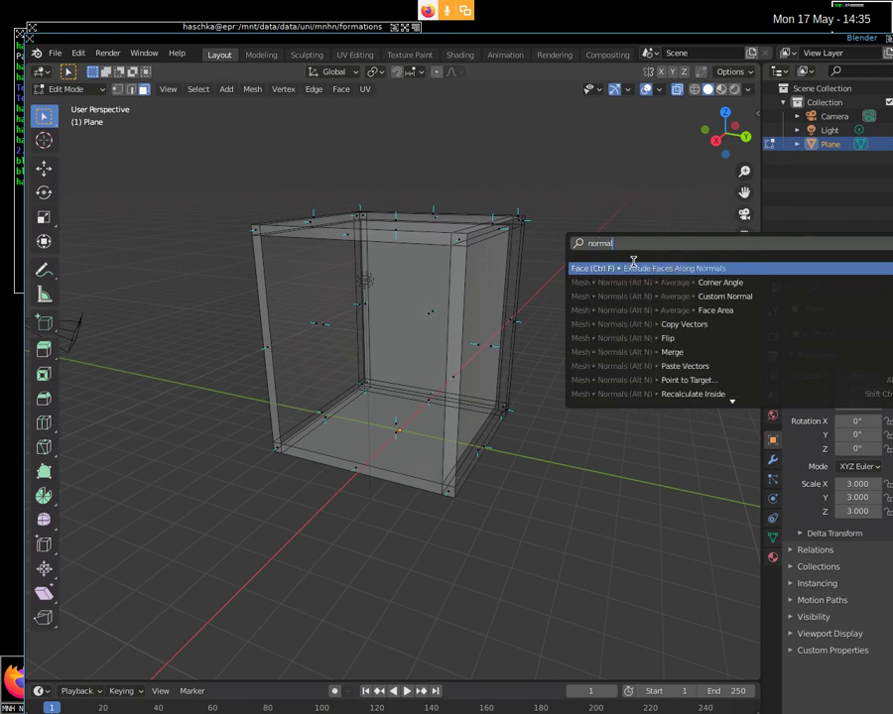
Step: Scroll through the 'normal' results listing Mesh ▸ Normals commands like Recalculate Outside and Flip
scroll(671, 389, "down", 1)
scroll(671, 388, "down", 3)
scroll(670, 388, "down", 3)
scroll(671, 388, "down", 3)
scroll(670, 382, "down", 2)
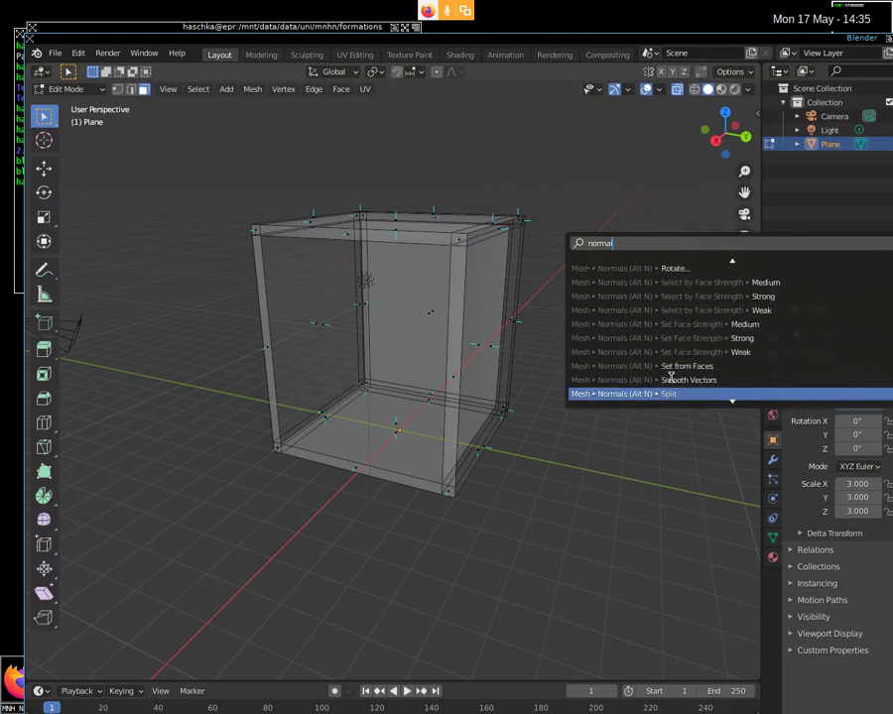
scroll(670, 377, "down", 4)
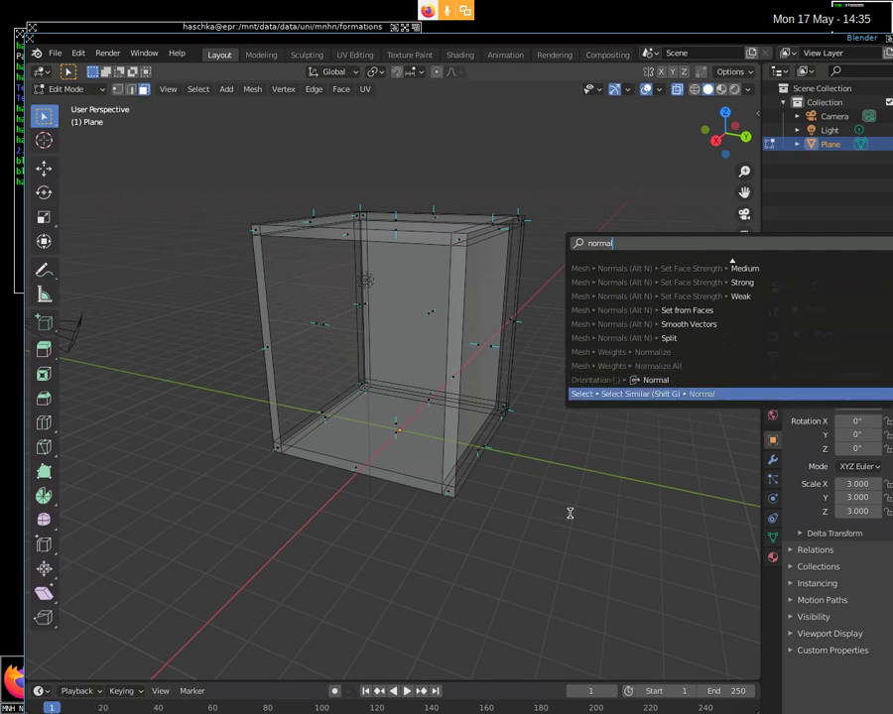
Step: Select the entire box mesh and search the operators for 'onor'
key("Escape")
scroll(563, 496, "up", 3)
key("a")
scroll(665, 320, "down", 3)
key("F3")
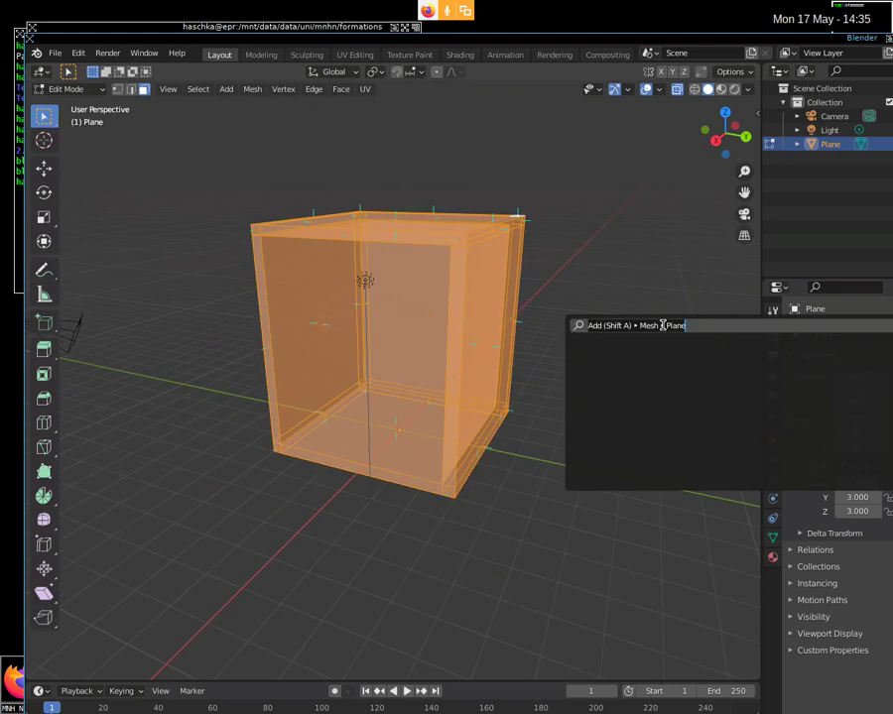
type("o")
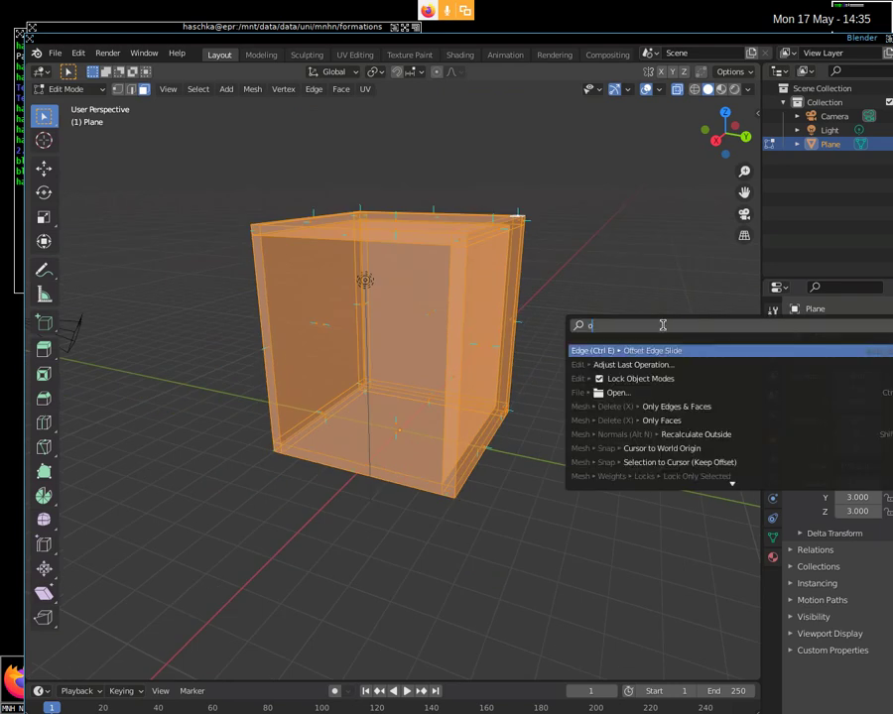
type("normals")
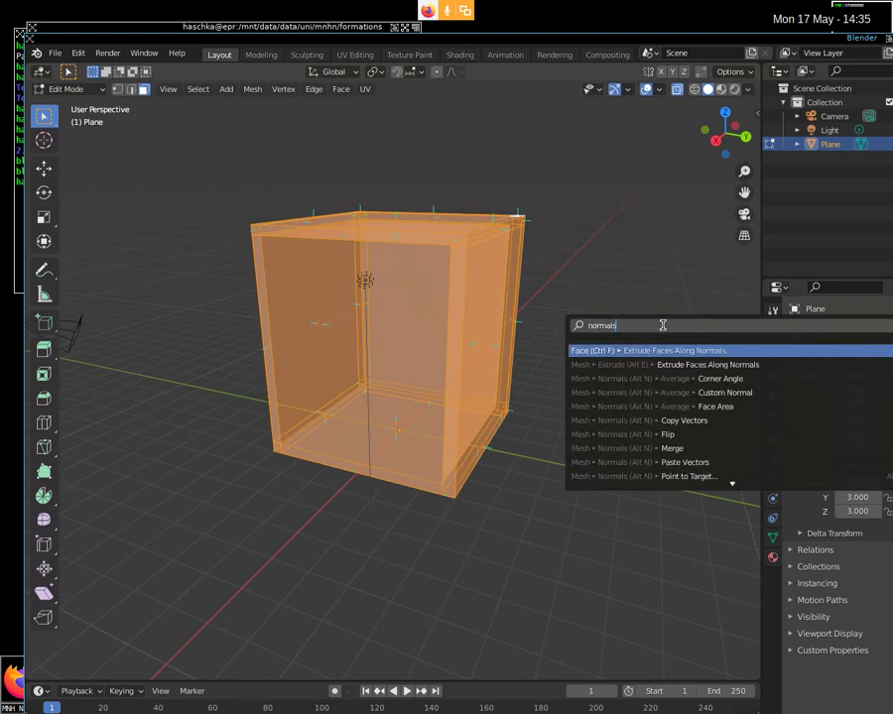
Step: Scroll down and back up through the 'onor' search results
scroll(715, 379, "down", 5)
scroll(717, 382, "down", 5)
scroll(716, 381, "down", 5)
scroll(716, 381, "down", 4)
scroll(716, 381, "down", 4)
scroll(716, 381, "up", 3)
scroll(716, 381, "up", 1)
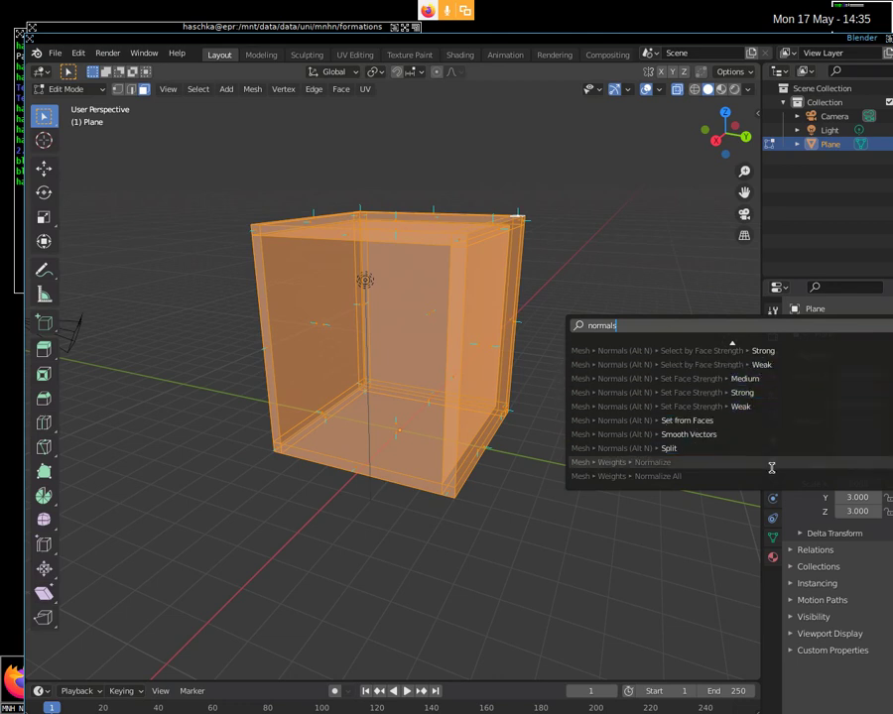
scroll(690, 420, "up", 5)
scroll(689, 420, "up", 4)
scroll(717, 419, "up", 5)
scroll(717, 419, "up", 3)
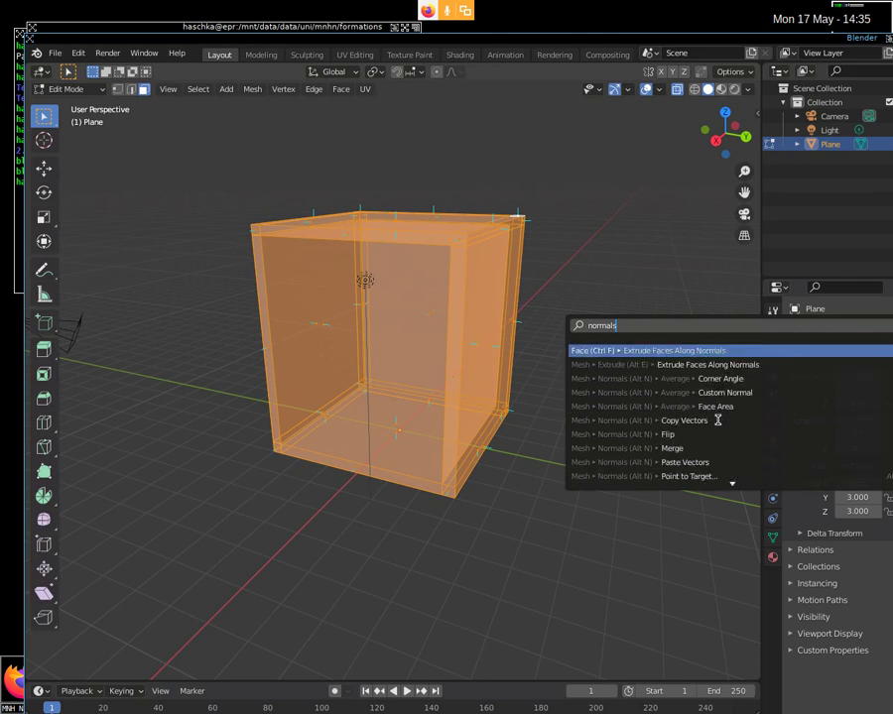
Step: Try 'orientation' and 'make norm' queries, then clear the query and close the search
key("BackSpace")
key("BackSpace")
key("BackSpace")
key("BackSpace")
key("BackSpace")
type("orian")
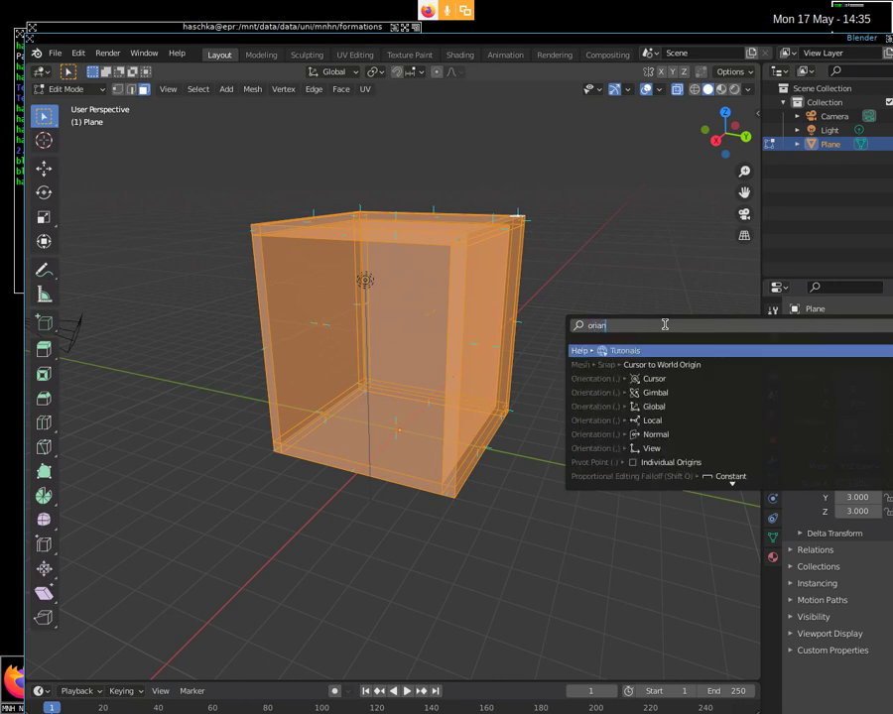
key("BackSpace")
key("BackSpace")
type("entatio")
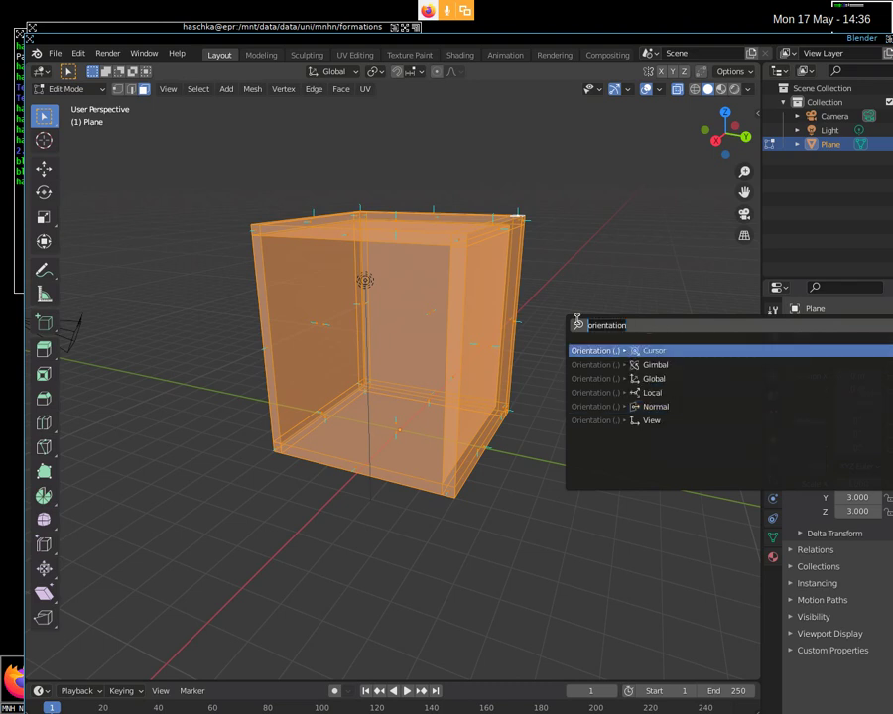
key("BackSpace")
type("make normals")
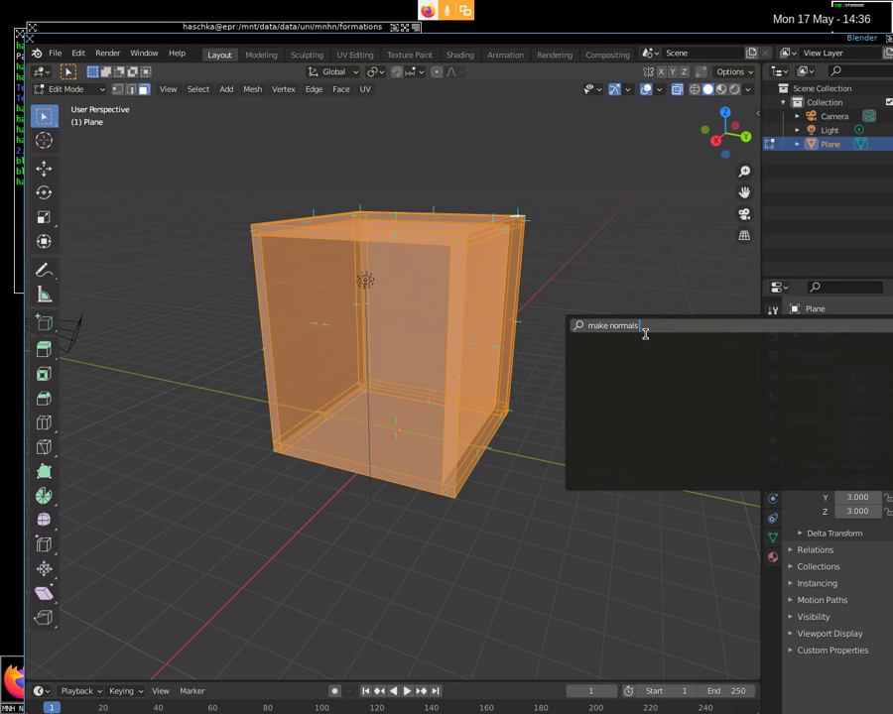
key("BackSpace")
key("BackSpace")
key("BackSpace")
key("BackSpace")
key("BackSpace")
key("BackSpace")
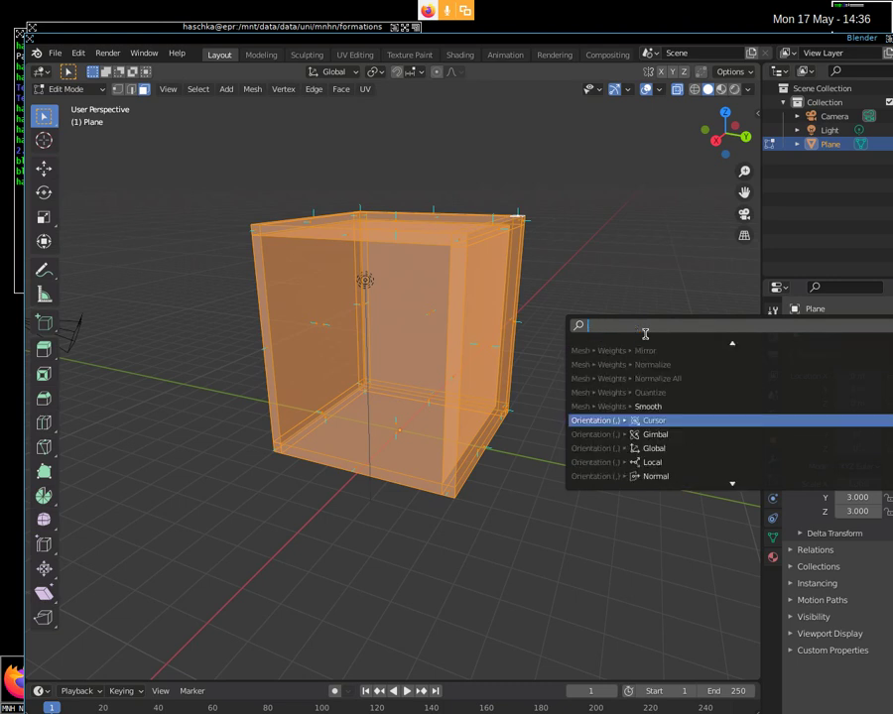
key("Escape")
Step: Browse the Face and Vertex menus, then search 'recalc' to list Recalculate Inside and Outside
left_click(342, 89)
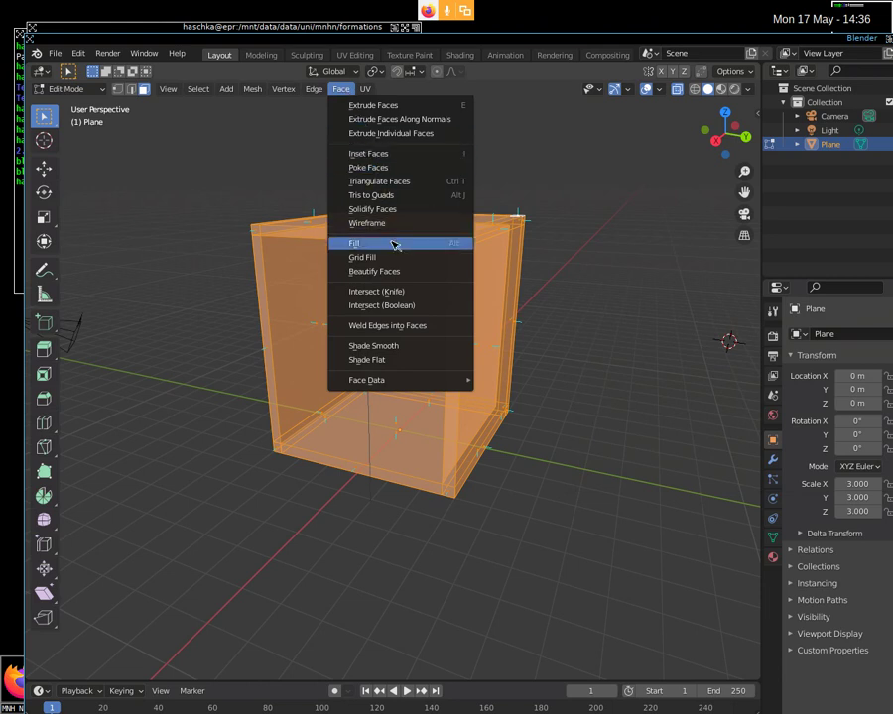
mouse_move(397, 380)
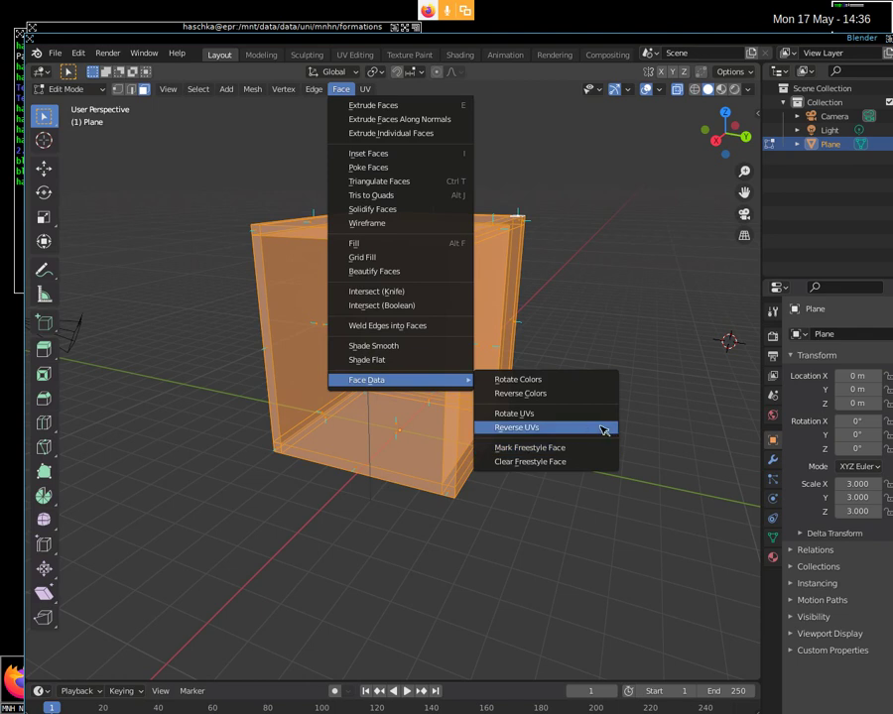
left_click(283, 89)
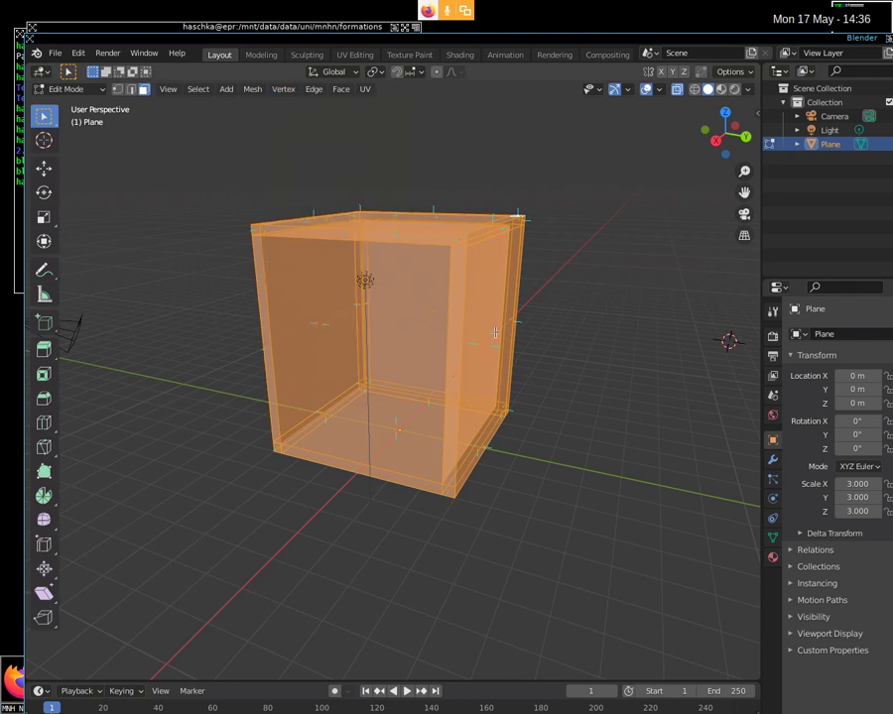
key("F3")
type("reca")
key("BackSpace")
type("alcu")
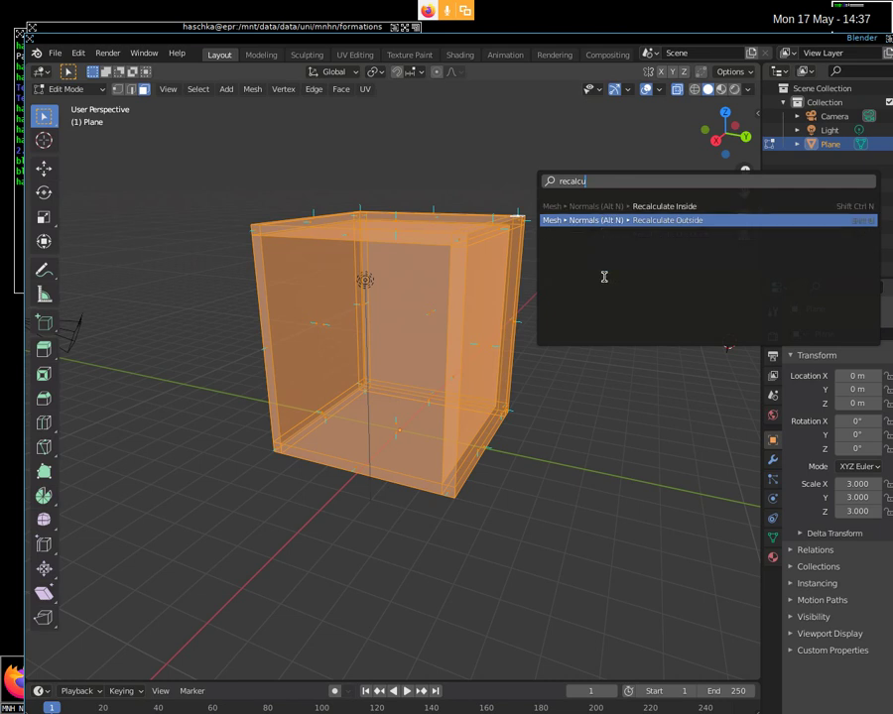
Step: Close the search and orbit the box to view it from above and below
key("Return")
scroll(607, 392, "down", 2)
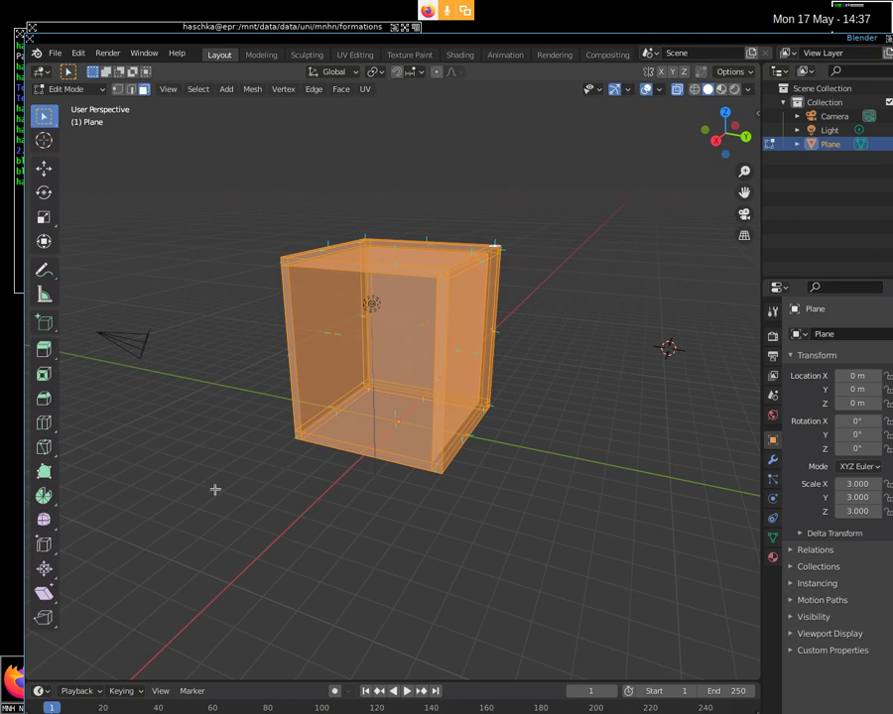
mouse_move(408, 370)
middle_mouse_down()
mouse_move(398, 318)
mouse_move(410, 246)
mouse_move(399, 323)
mouse_move(302, 332)
mouse_move(385, 361)
mouse_move(464, 319)
mouse_move(441, 291)
mouse_move(447, 379)
mouse_move(421, 392)
mouse_move(385, 326)
mouse_move(360, 324)
mouse_move(387, 311)
mouse_move(401, 326)
middle_mouse_up()
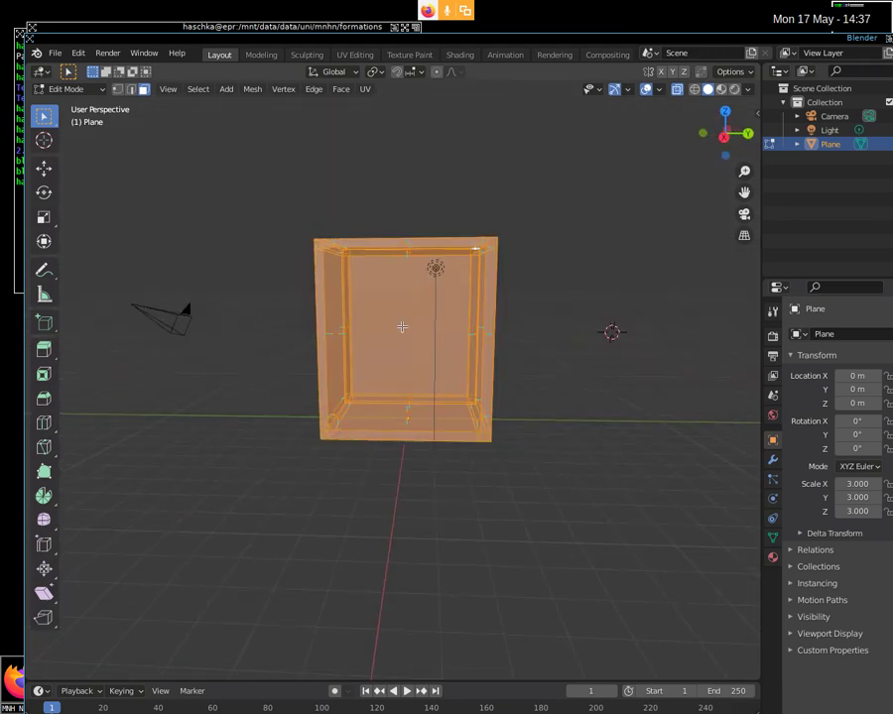
scroll(402, 326, "up", 4)
mouse_move(484, 308)
middle_mouse_down()
mouse_move(531, 328)
mouse_move(456, 291)
mouse_move(433, 238)
mouse_move(179, 425)
mouse_move(224, 345)
mouse_move(371, 285)
mouse_move(487, 301)
middle_mouse_up()
scroll(466, 299, "down", 1)
scroll(447, 298, "down", 3)
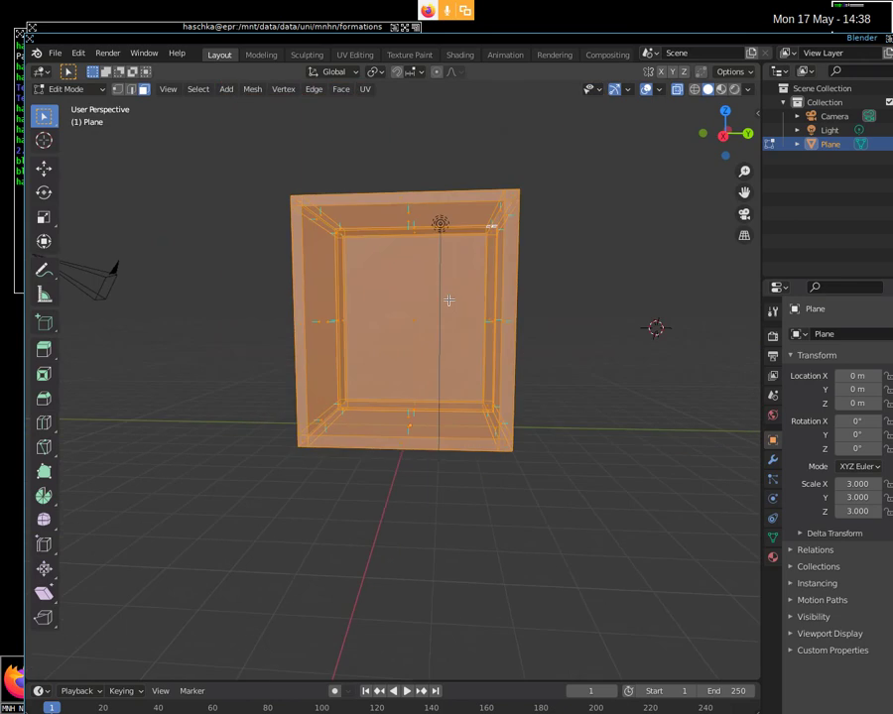
scroll(445, 298, "down", 2)
scroll(445, 302, "down", 1)
Step: Orbit and zoom to inspect the box's side and front faces
mouse_move(474, 322)
middle_mouse_down()
mouse_move(439, 310)
mouse_move(453, 360)
middle_mouse_up()
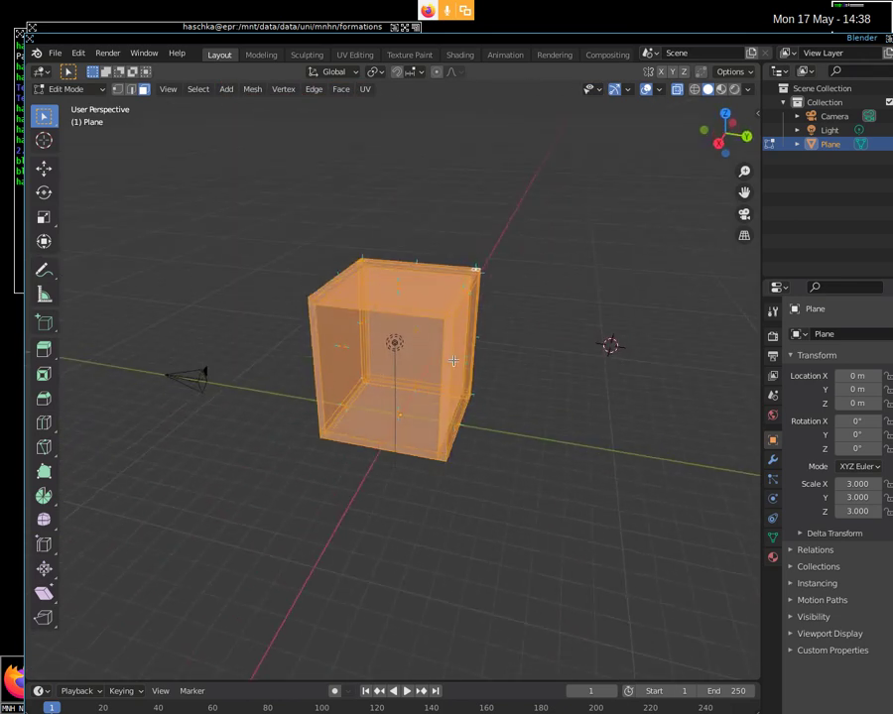
scroll(437, 375, "up", 1)
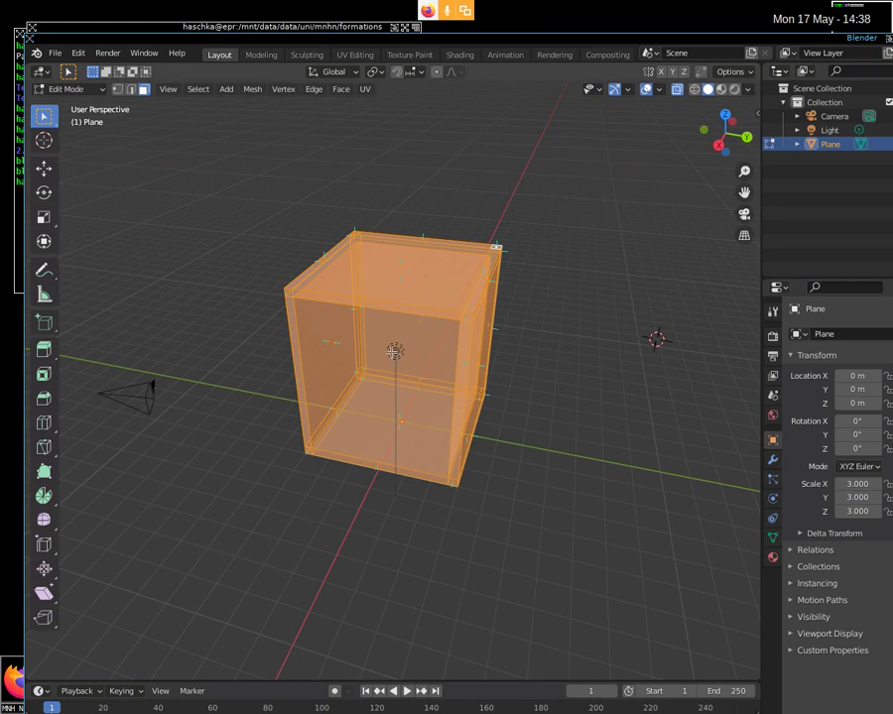
mouse_move(366, 395)
middle_mouse_down()
mouse_move(387, 373)
mouse_move(496, 407)
mouse_move(502, 377)
mouse_move(398, 354)
mouse_move(393, 309)
mouse_move(351, 365)
mouse_move(368, 387)
mouse_move(379, 351)
mouse_move(376, 329)
mouse_move(359, 321)
middle_mouse_up()
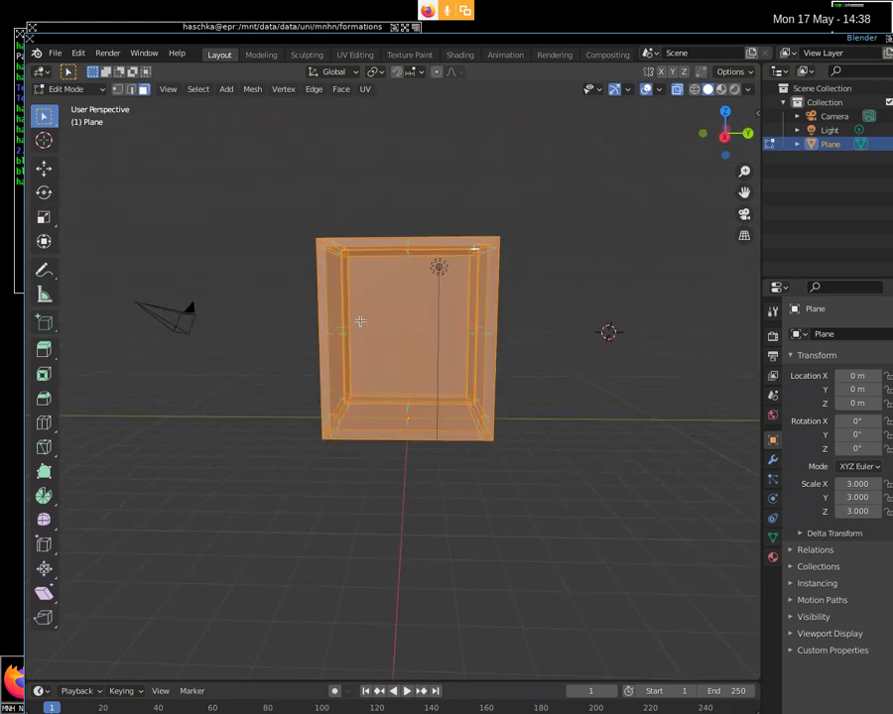
scroll(603, 299, "down", 4)
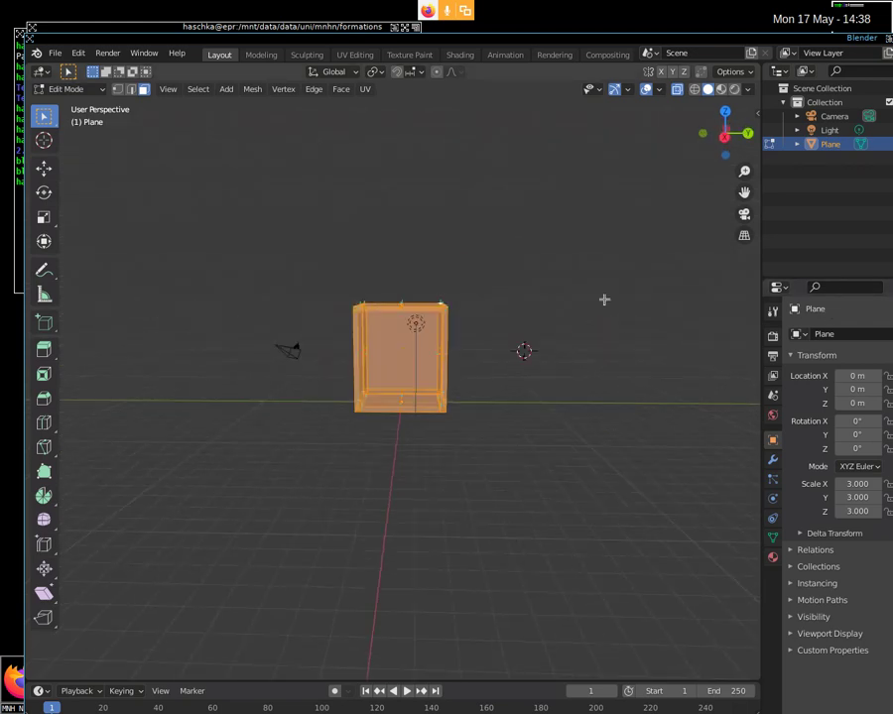
middle_click_drag(604, 299, 585, 293)
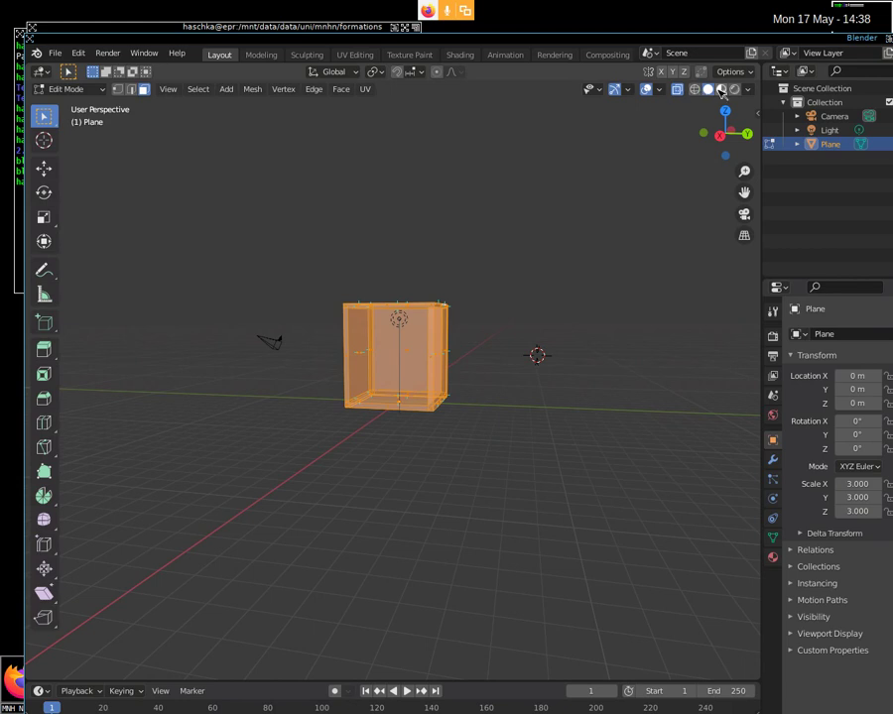
Step: Try Material Preview, return to Solid shading and switch X-ray off
left_click(720, 90)
left_click(708, 90)
left_click(679, 90)
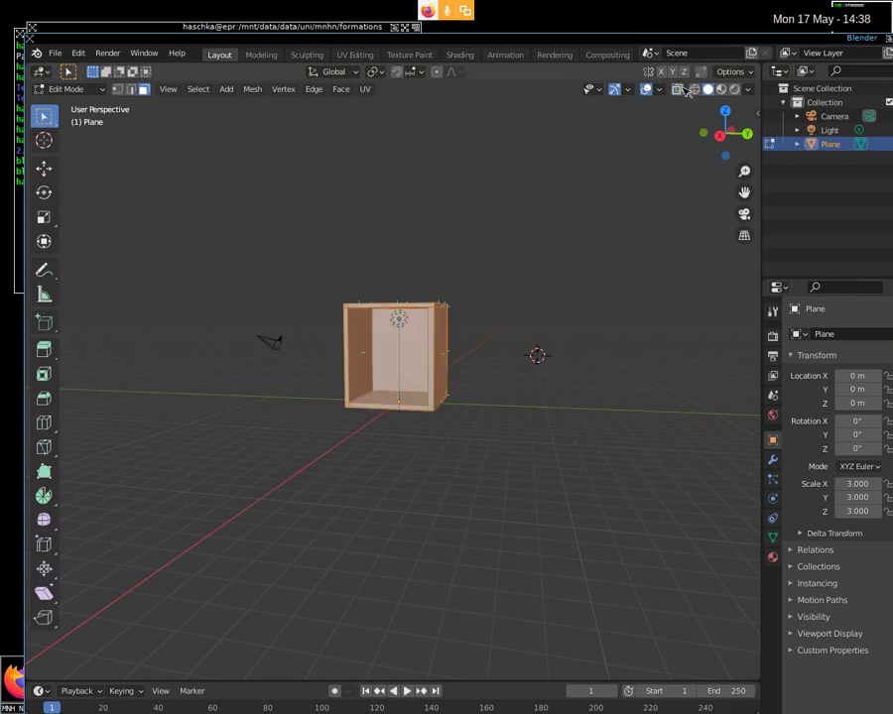
mouse_move(528, 287)
middle_mouse_down()
mouse_move(522, 316)
mouse_move(551, 253)
mouse_move(547, 294)
middle_mouse_up()
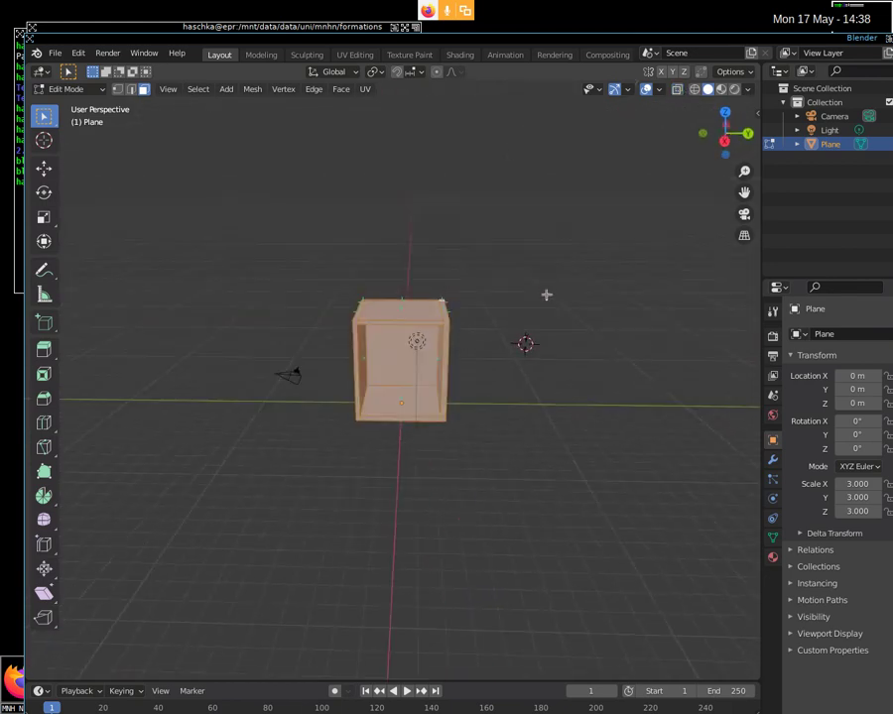
scroll(546, 295, "up", 5)
mouse_move(475, 377)
middle_mouse_down()
mouse_move(464, 349)
mouse_move(444, 380)
middle_mouse_up()
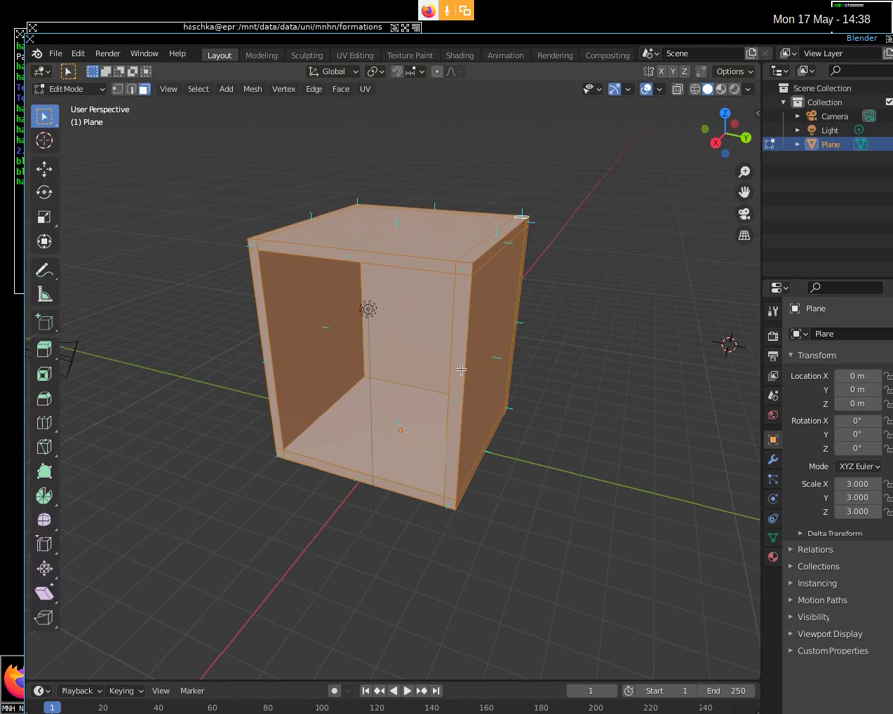
Step: Deselect all faces and orbit until the camera comes into view
key("alt+a")
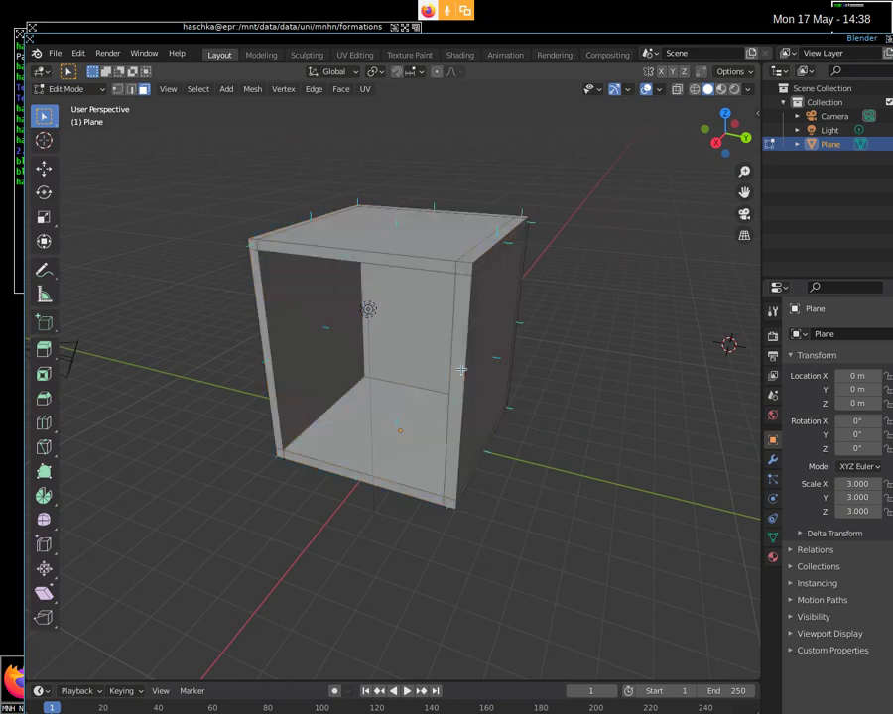
middle_click_drag(461, 369, 291, 369)
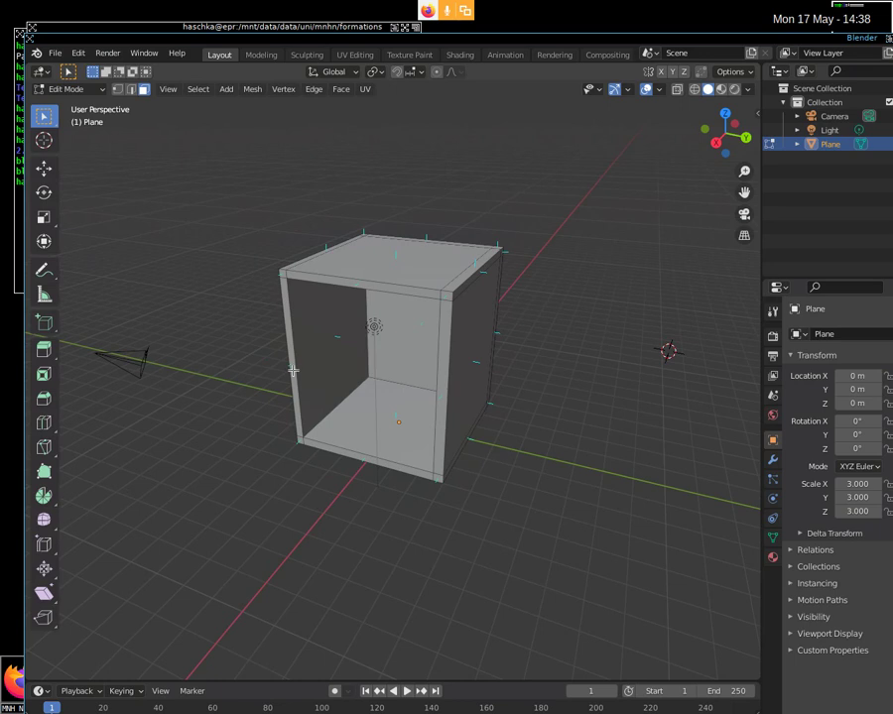
scroll(303, 363, "down", 1)
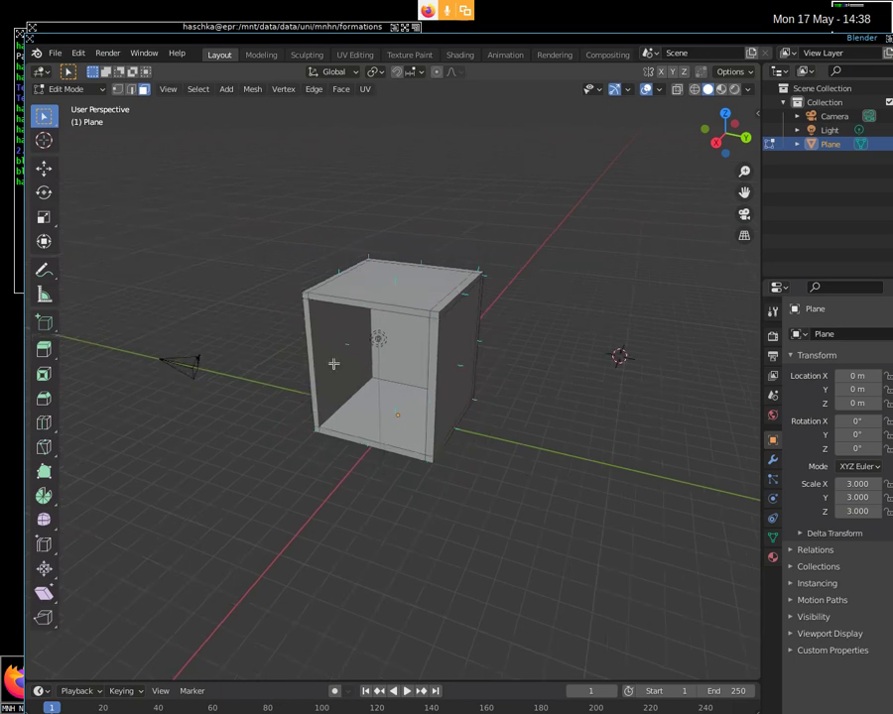
scroll(334, 363, "down", 1)
Step: Run Toggle Quad View to split the viewport into four views, then select the Light
key("F3")
type("sn")
key("BackSpace")
key("BackSpace")
type("toggle qua")
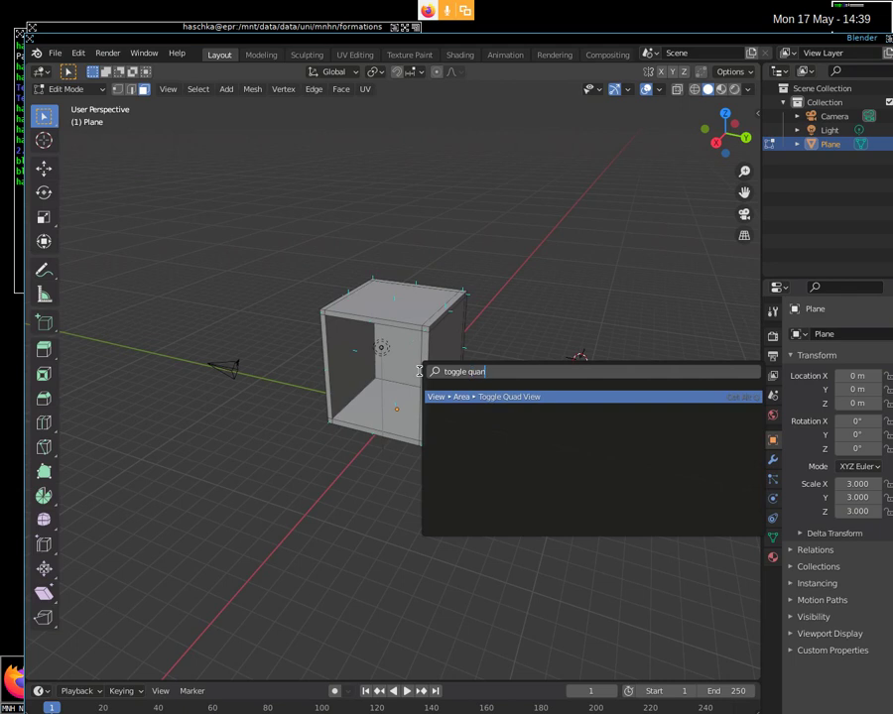
key("Return")
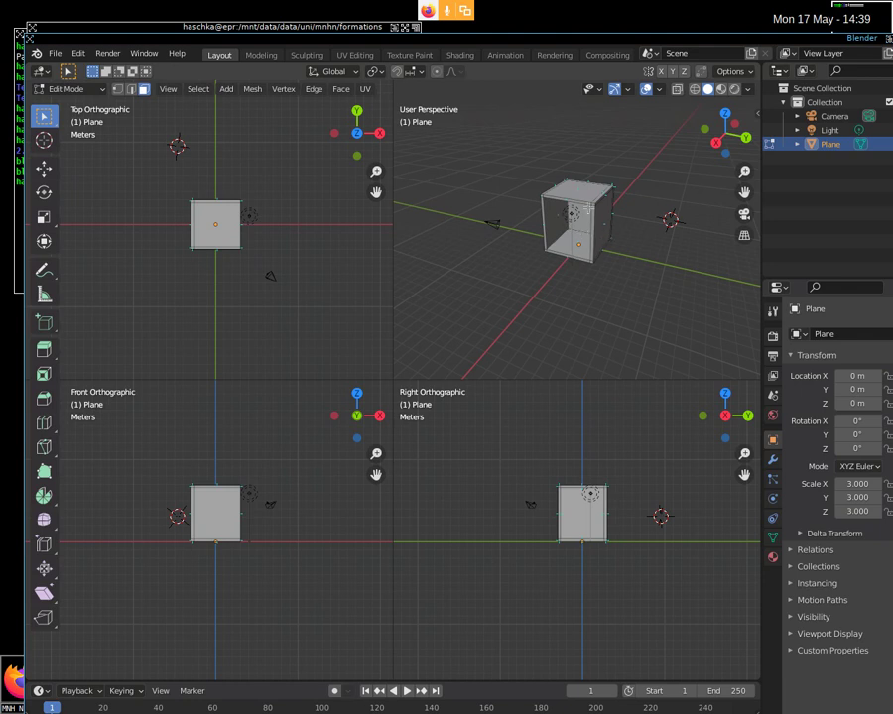
left_click(829, 131)
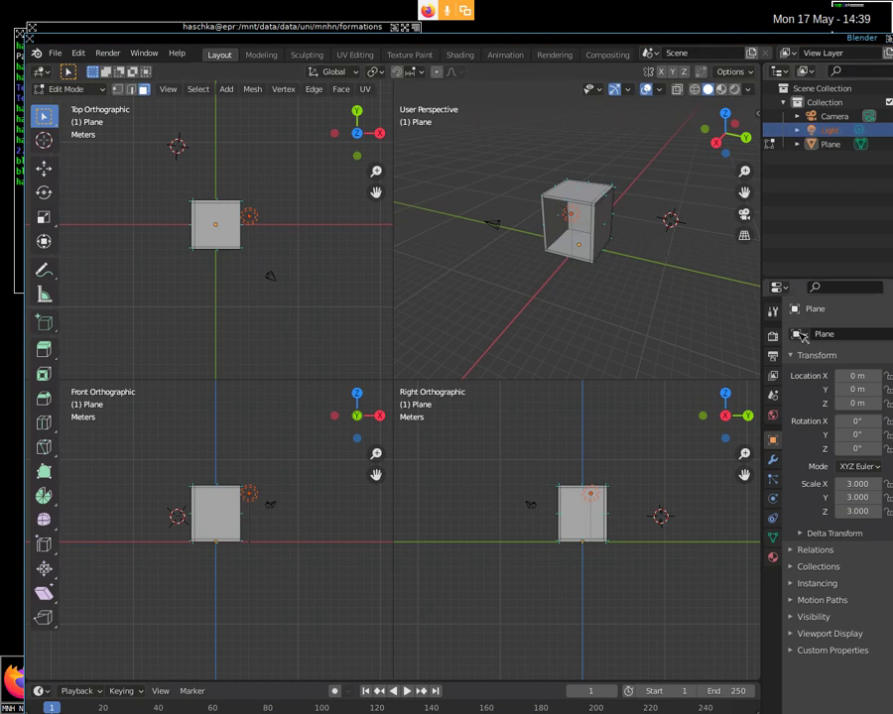
Step: Review the Modifier, Particle, Physics, Constraint, Data and Material tabs, returning to Object properties
left_click(798, 130)
left_click(798, 130)
left_click(773, 460)
left_click(773, 480)
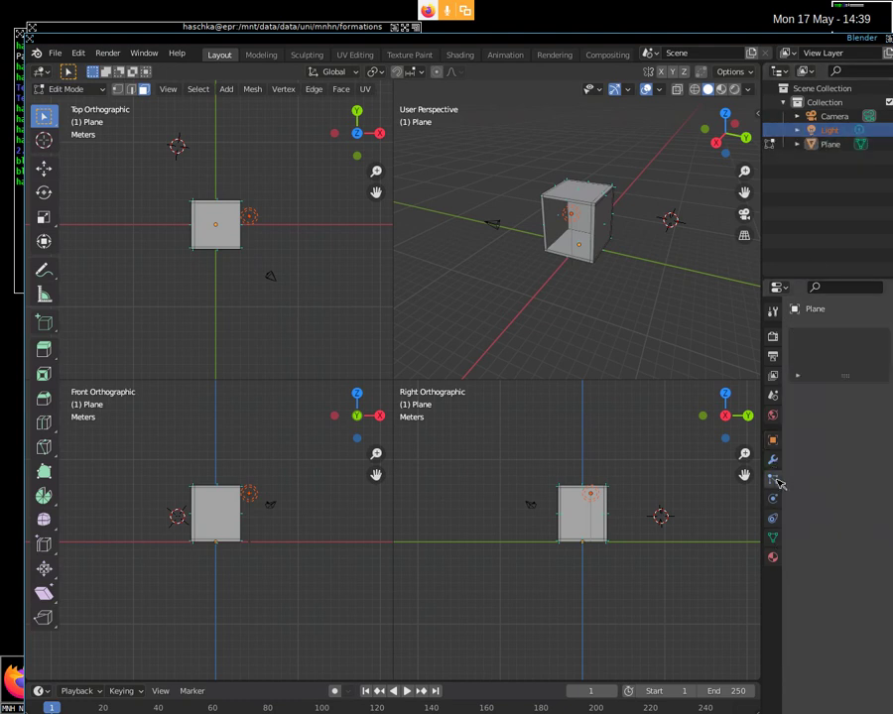
left_click(775, 498)
left_click(775, 518)
left_click(775, 538)
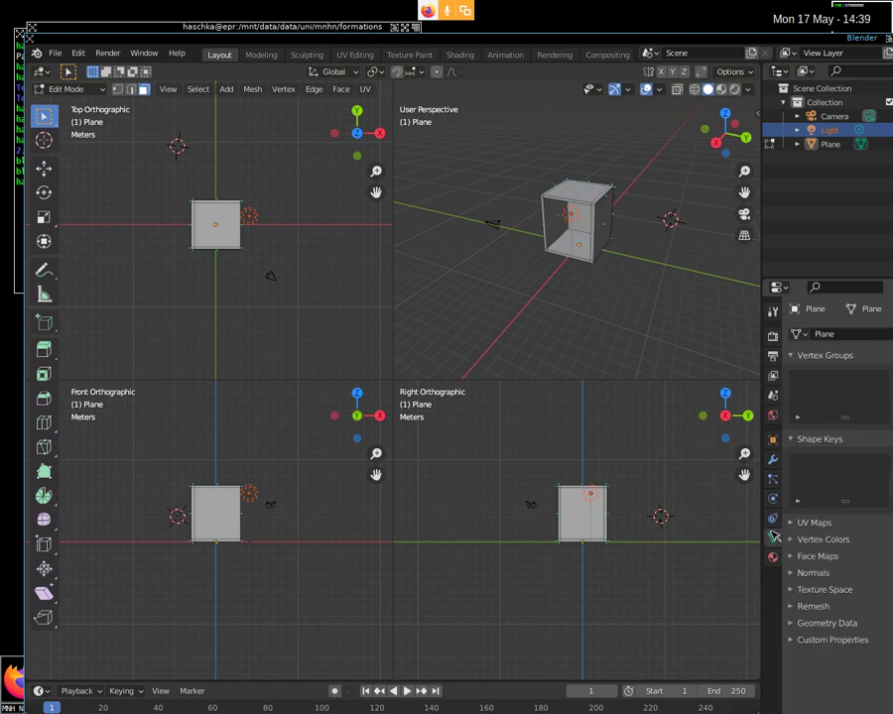
left_click(773, 556)
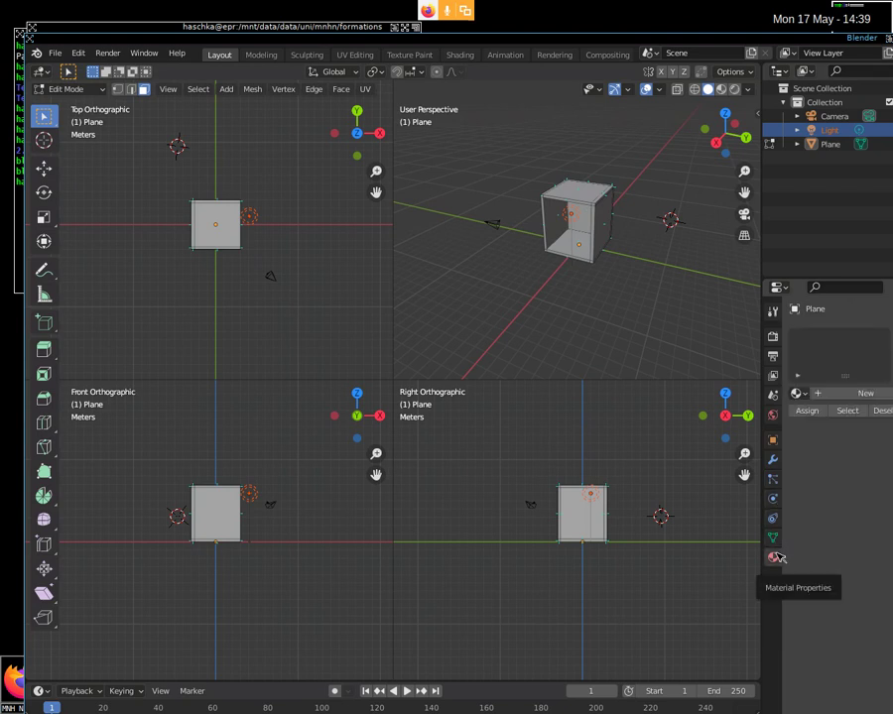
left_click(774, 439)
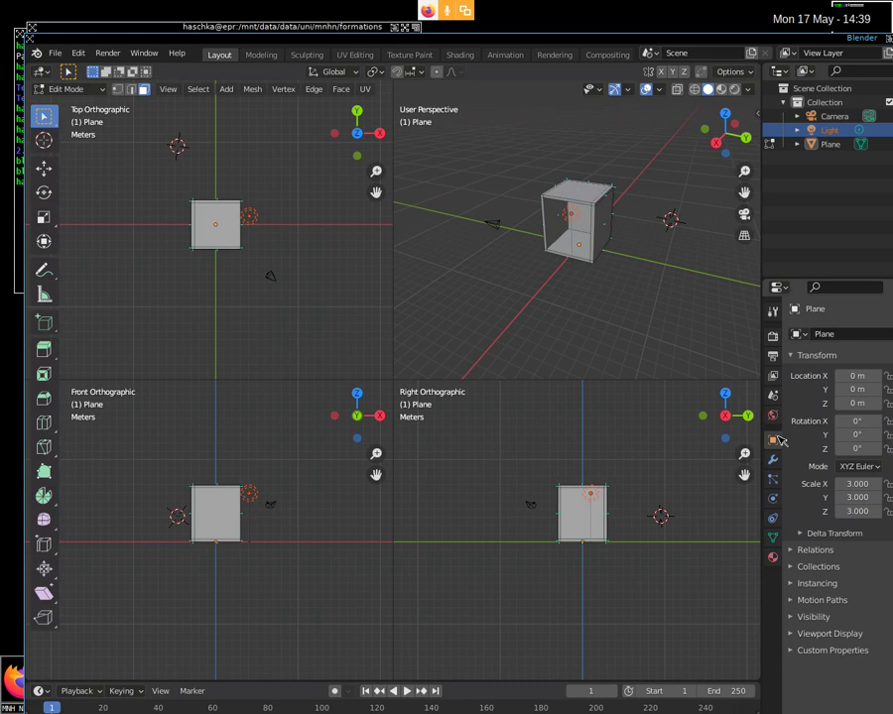
Step: Expand the Light in the Outliner, select its data, then reselect the Light object
left_click(798, 130)
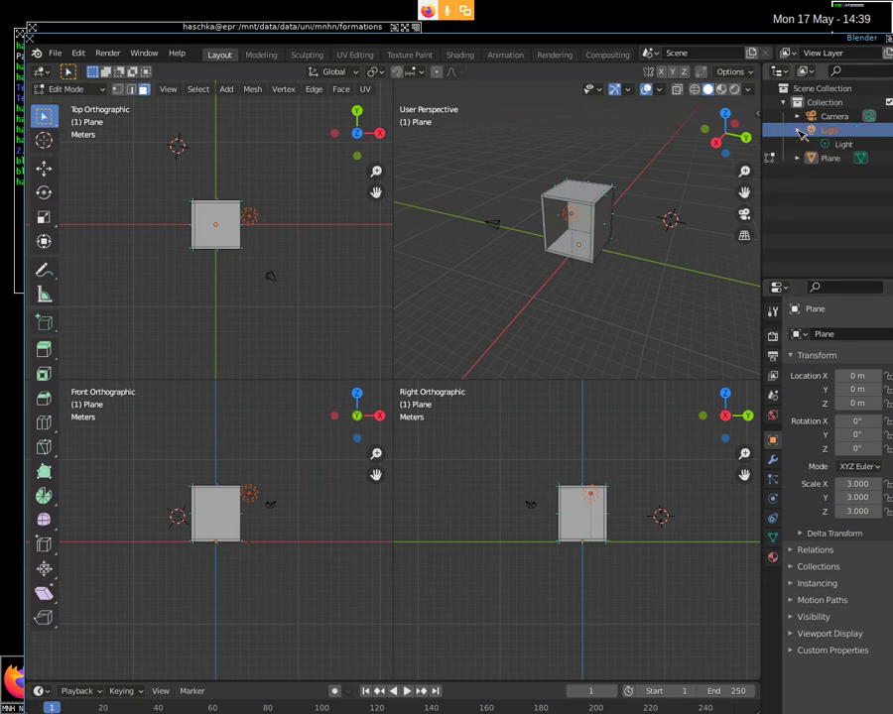
left_click(845, 145)
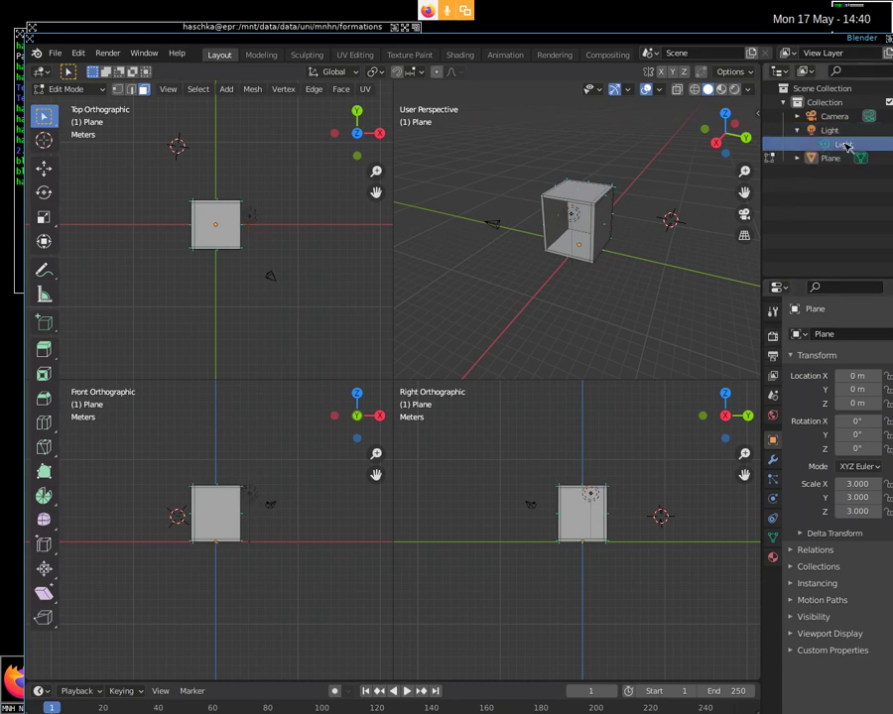
left_click(850, 133)
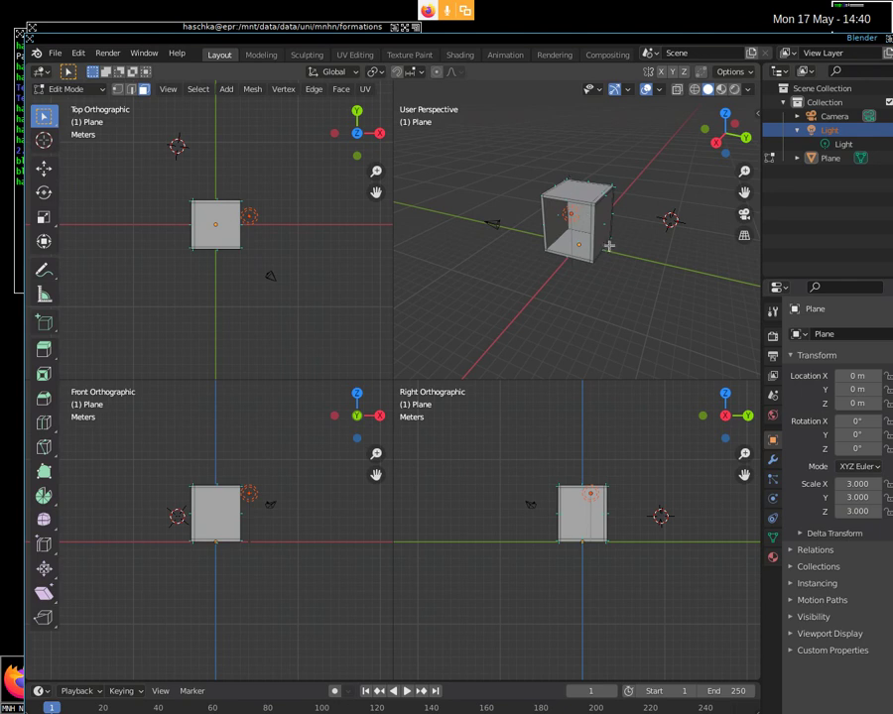
scroll(616, 238, "up", 1)
scroll(617, 234, "up", 3)
scroll(620, 231, "down", 1)
scroll(621, 230, "down", 1)
scroll(620, 231, "down", 2)
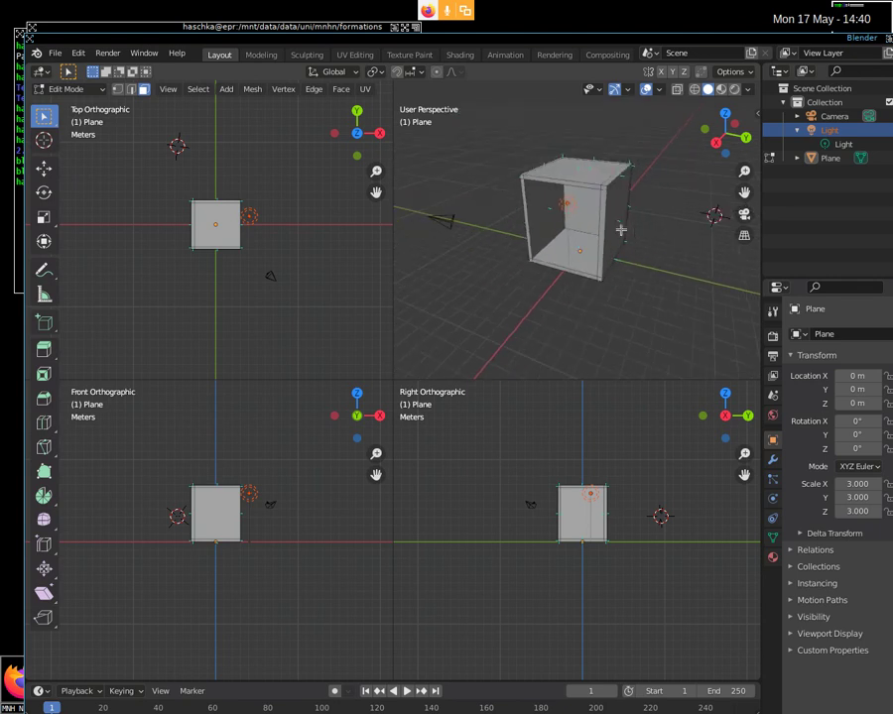
scroll(621, 231, "down", 1)
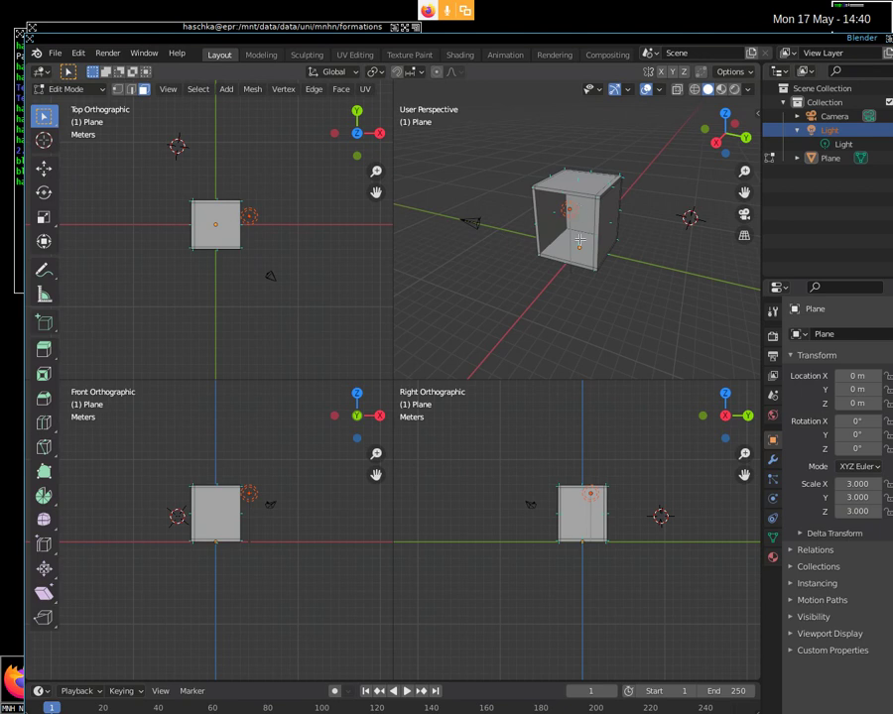
Step: Return to object mode, select the Light and show its Point light settings (1000 W, 0.1 m radius)
key("Tab")
key("Tab")
key("Tab")
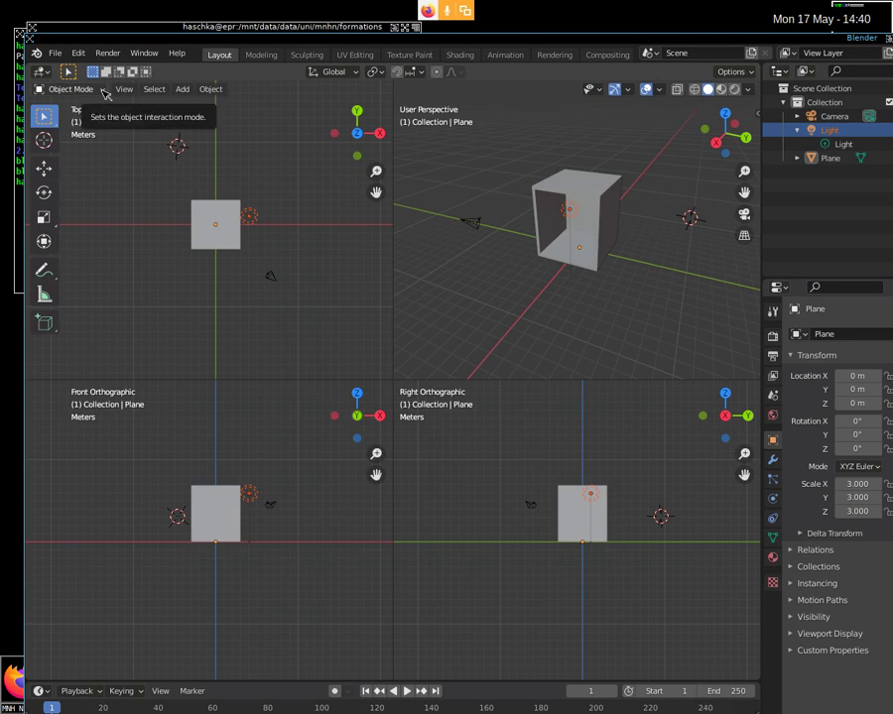
left_click(832, 129)
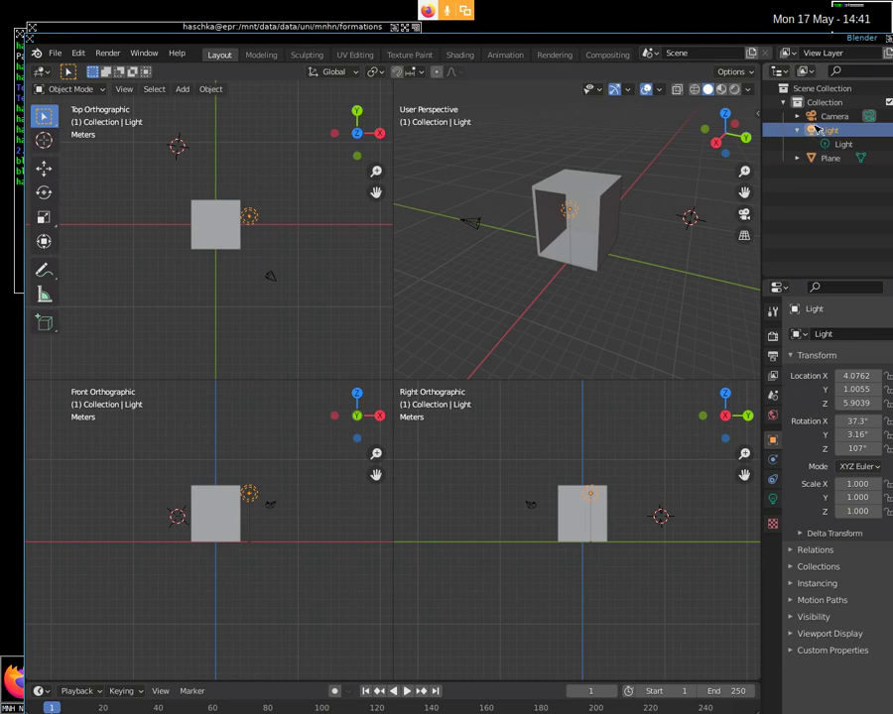
left_click(774, 312)
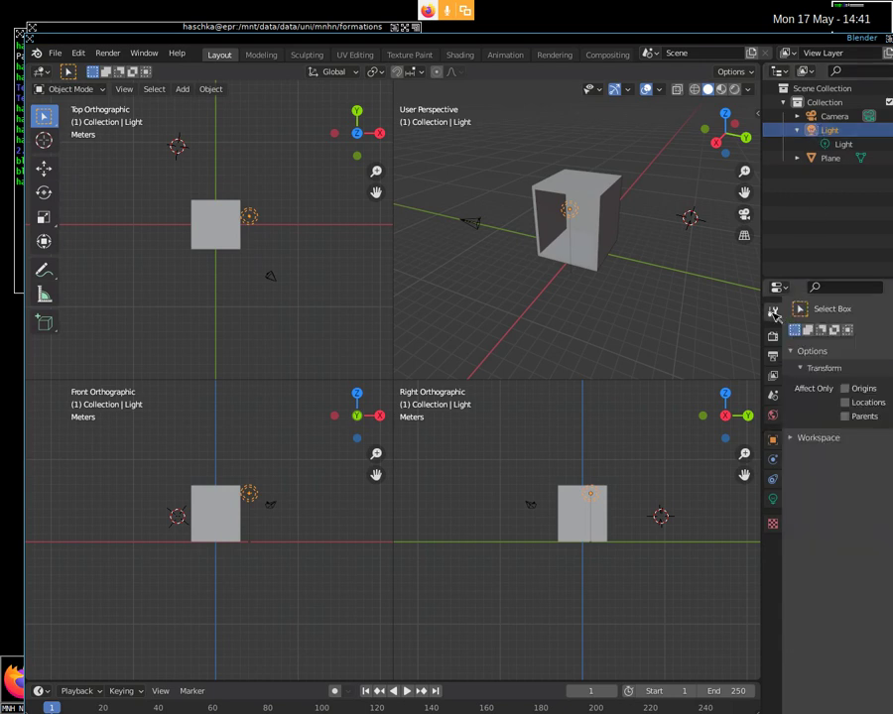
left_click(774, 396)
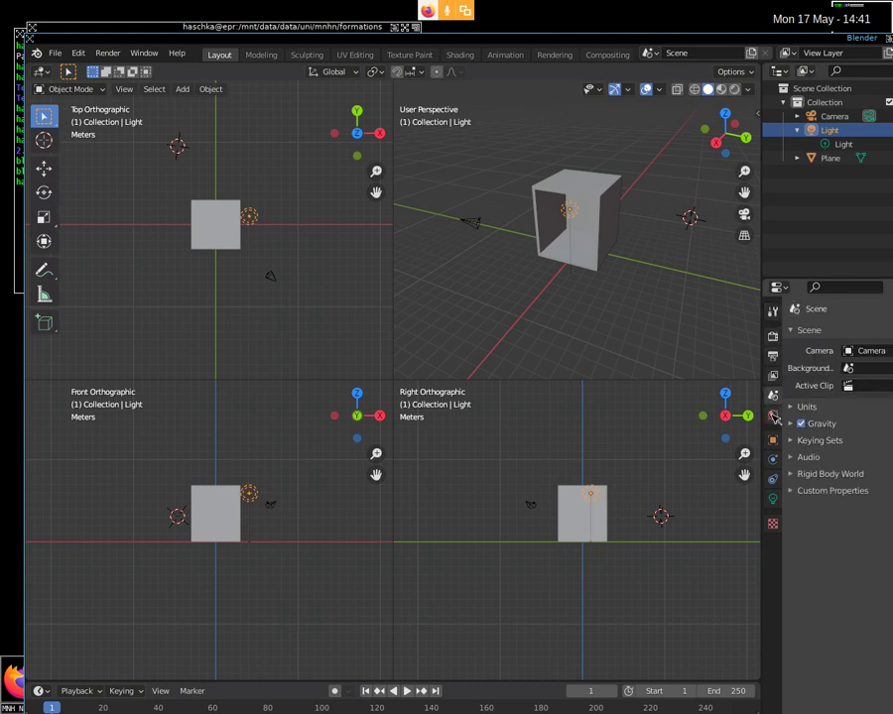
left_click(774, 416)
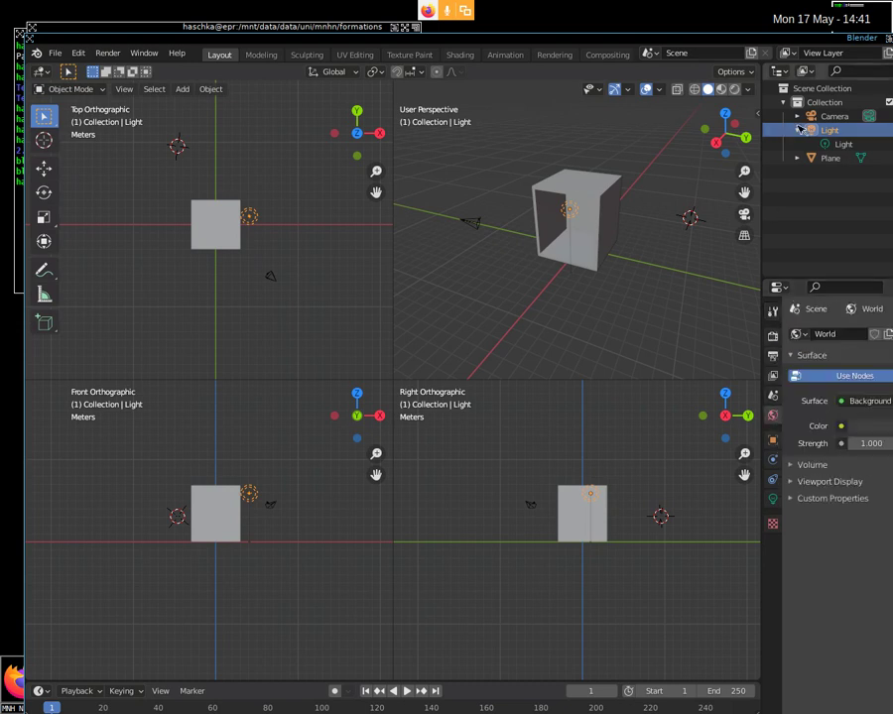
left_click(774, 499)
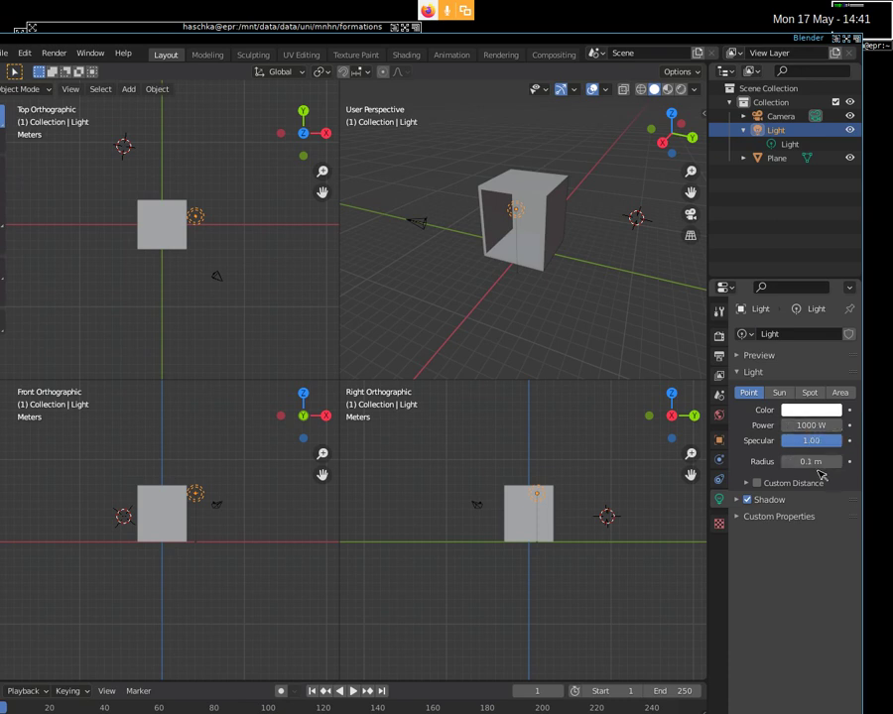
Step: Change the light type to Sun, then to Spot with a 75° cone
left_click(789, 394)
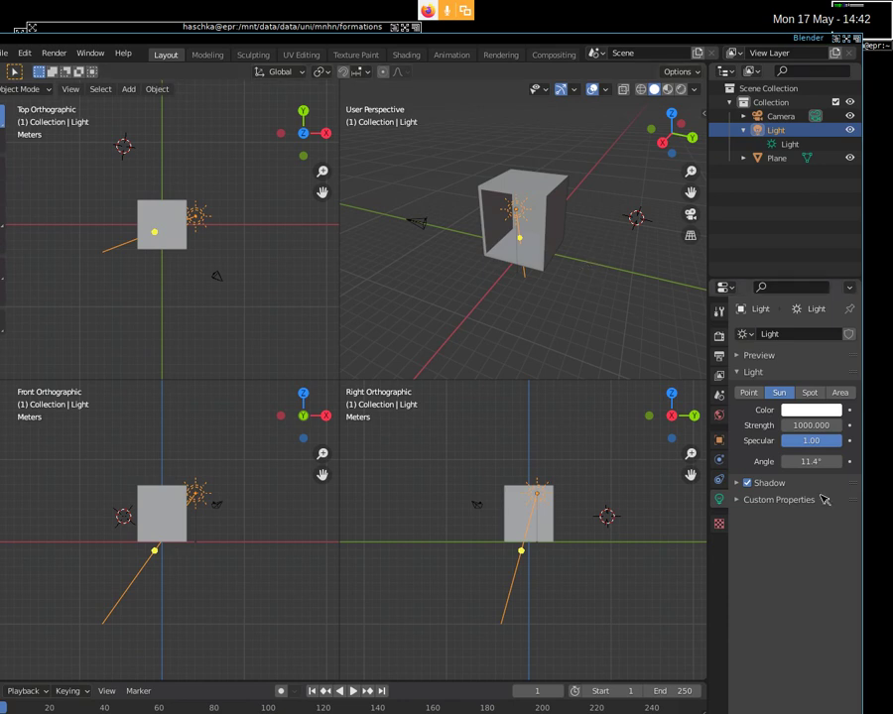
left_click(820, 394)
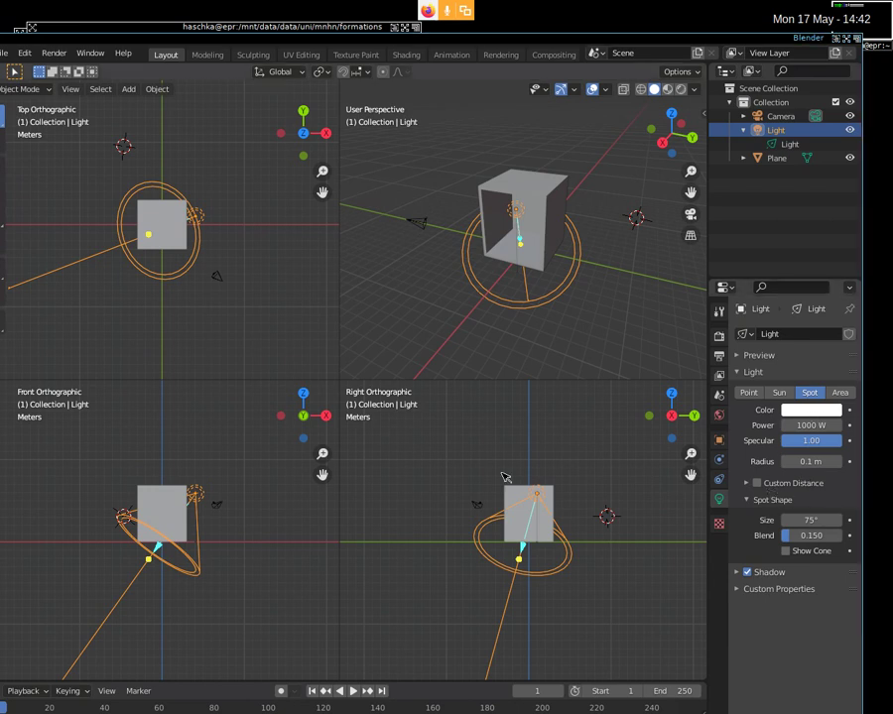
Step: Switch the light to Area, then back to a 1000 W Point light, and show its transform values
left_click(844, 393)
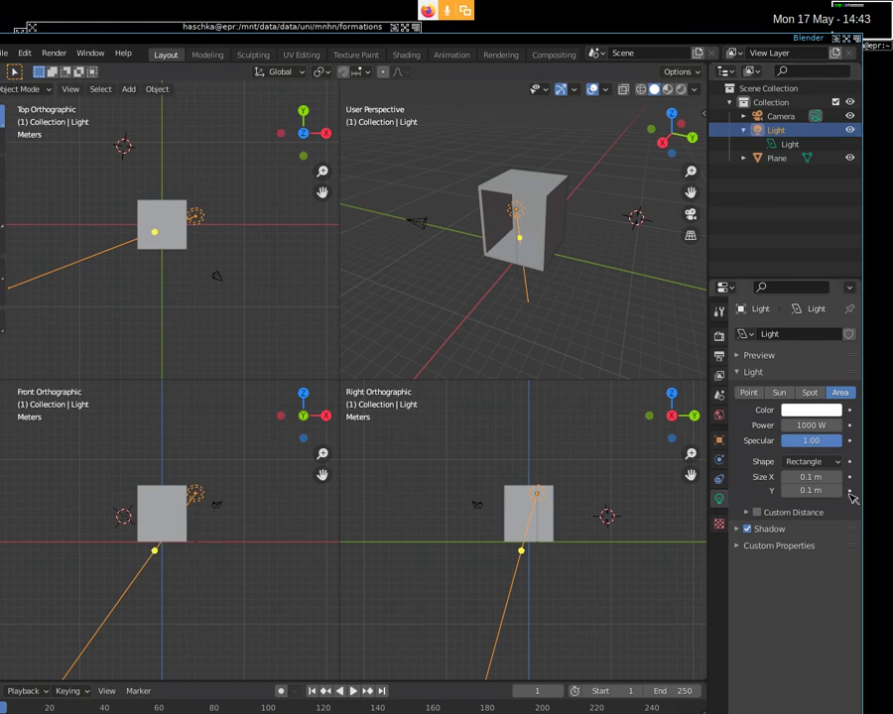
left_click(748, 392)
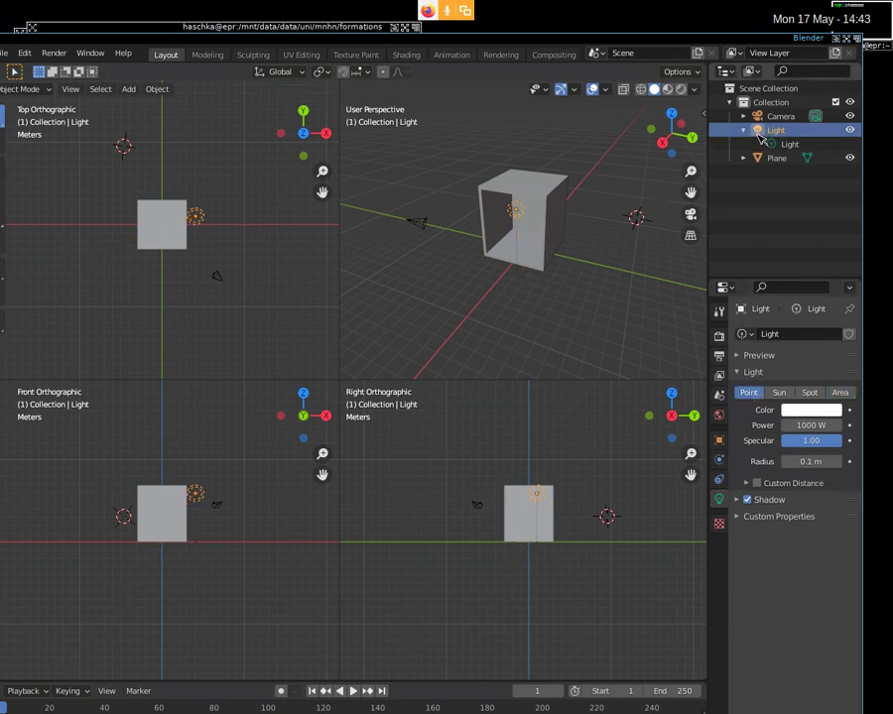
left_click(760, 135)
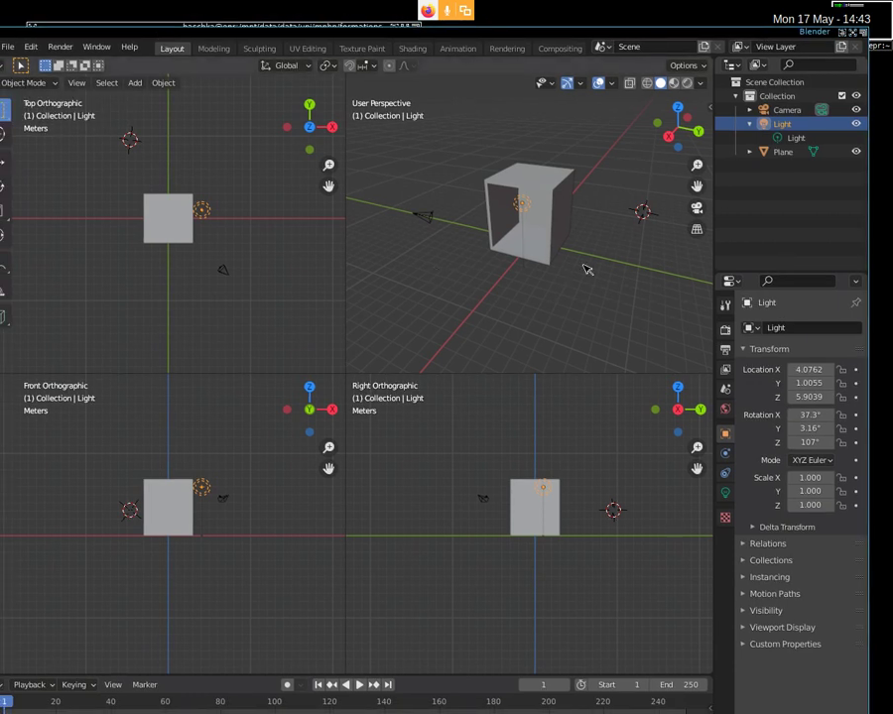
Step: Delete the Light object and confirm the deletion
key("x")
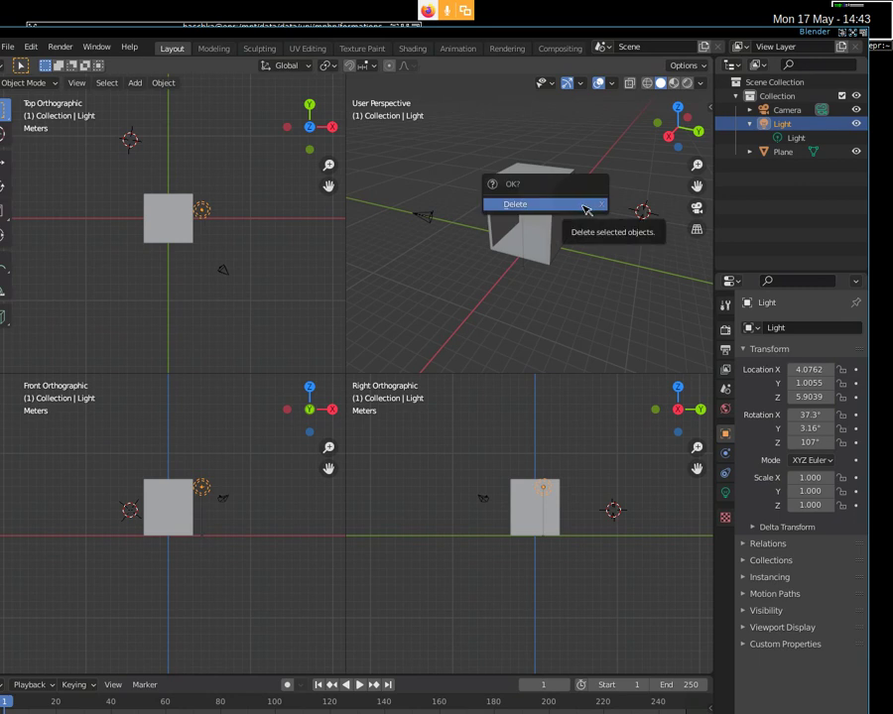
left_click(585, 210)
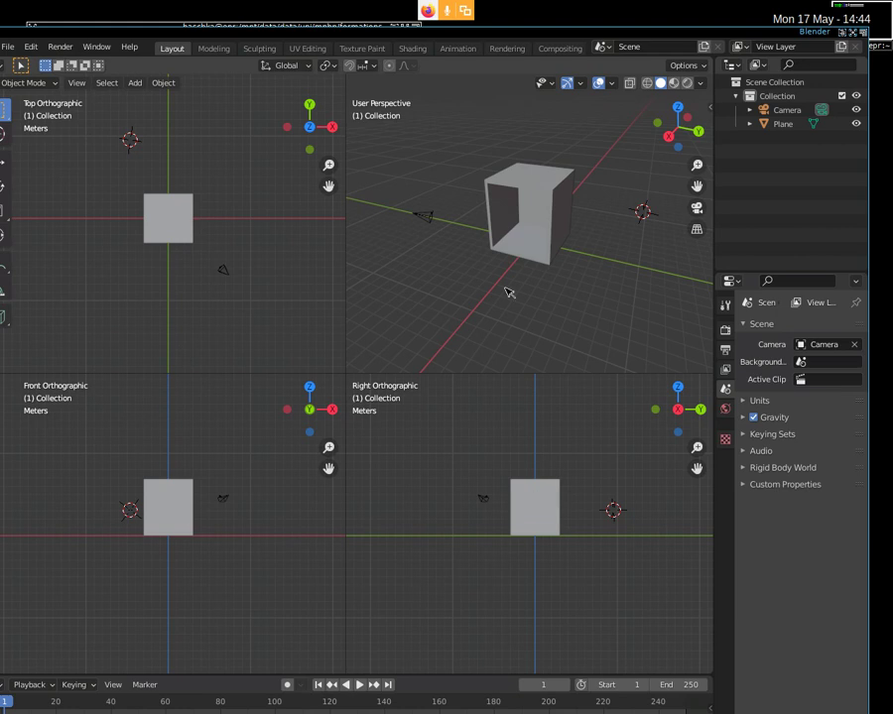
Step: Search 'toggle quan' in the F3 command search, then dismiss it without running anything
key("F3")
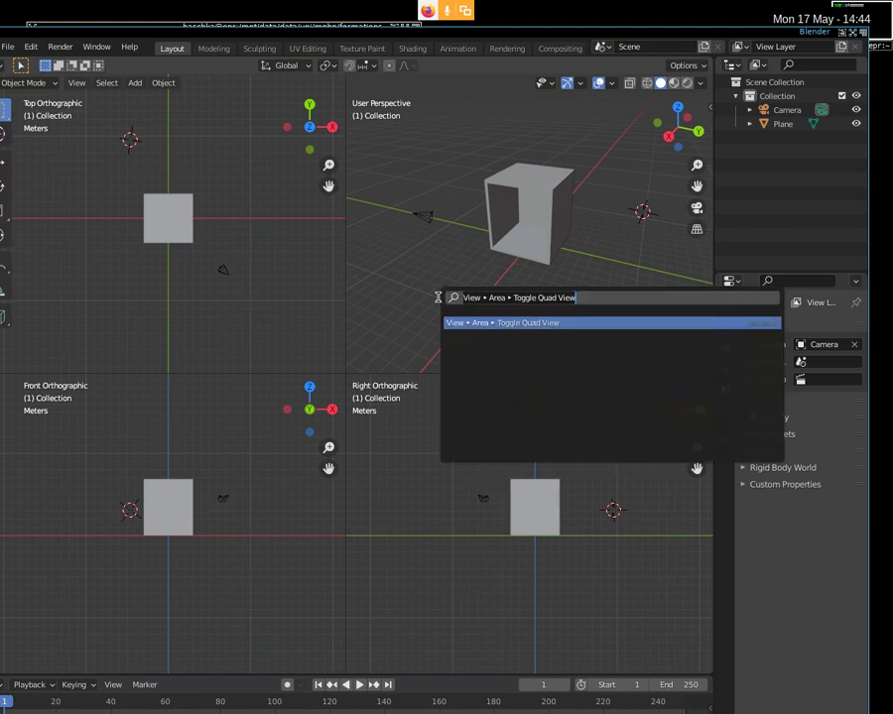
type("toggle quan")
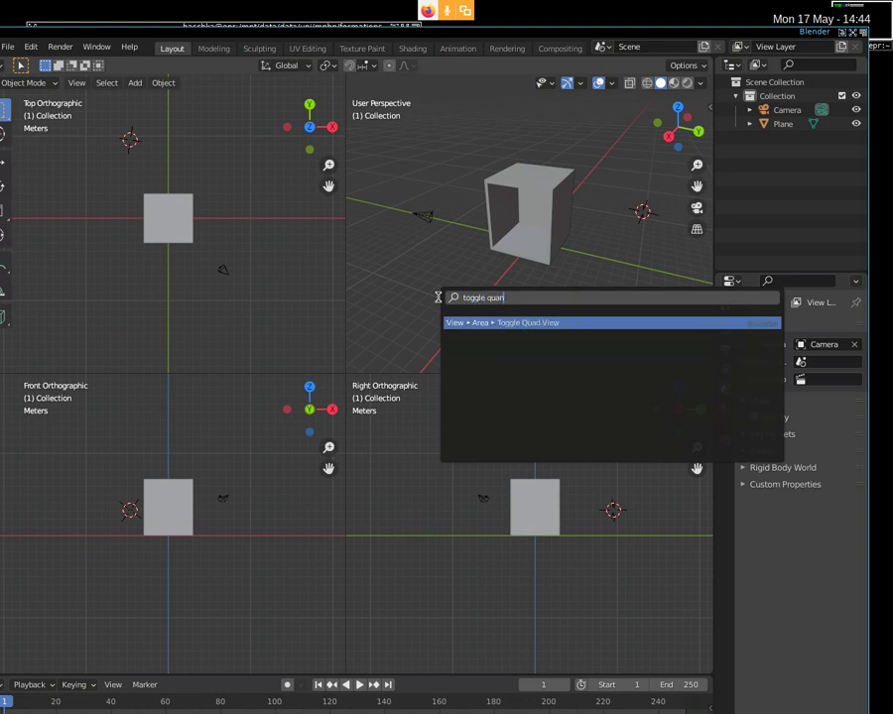
key("Escape")
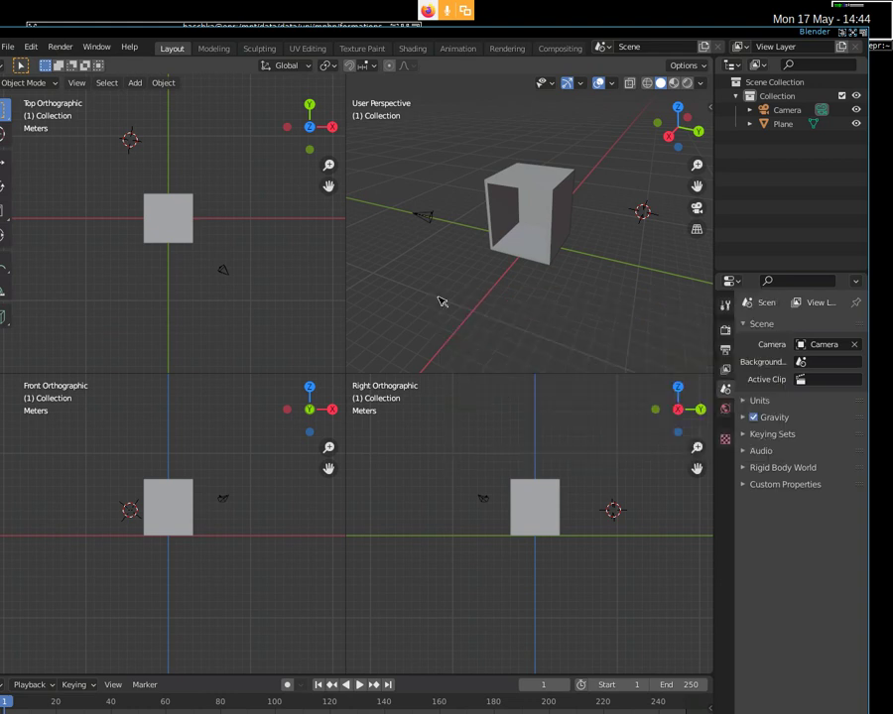
Step: Make the Blender window fill the screen with Toggle Window Fullscreen
double_click(454, 30)
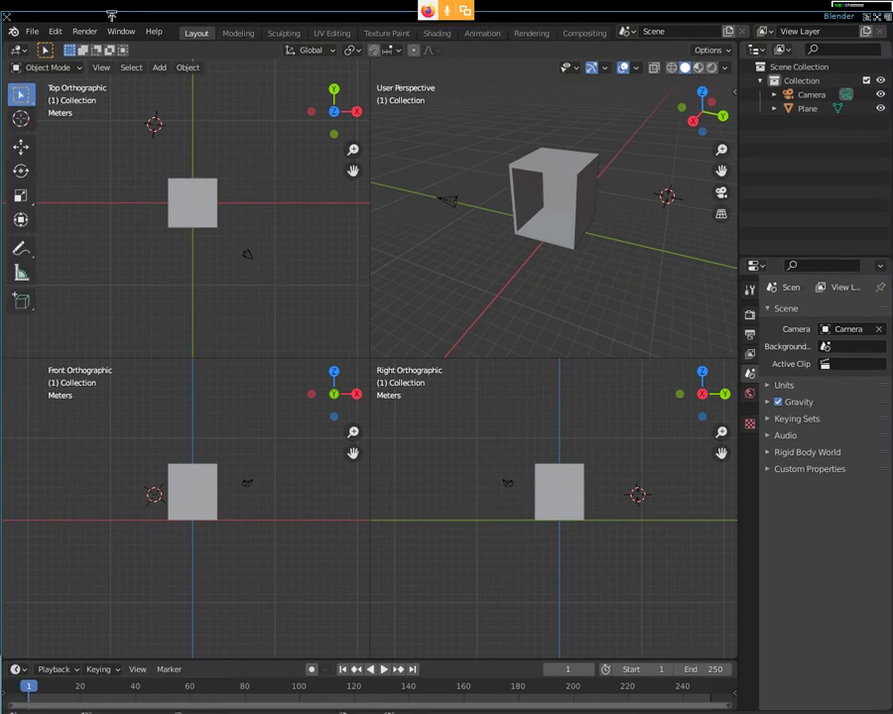
left_click(122, 31)
left_click(129, 81)
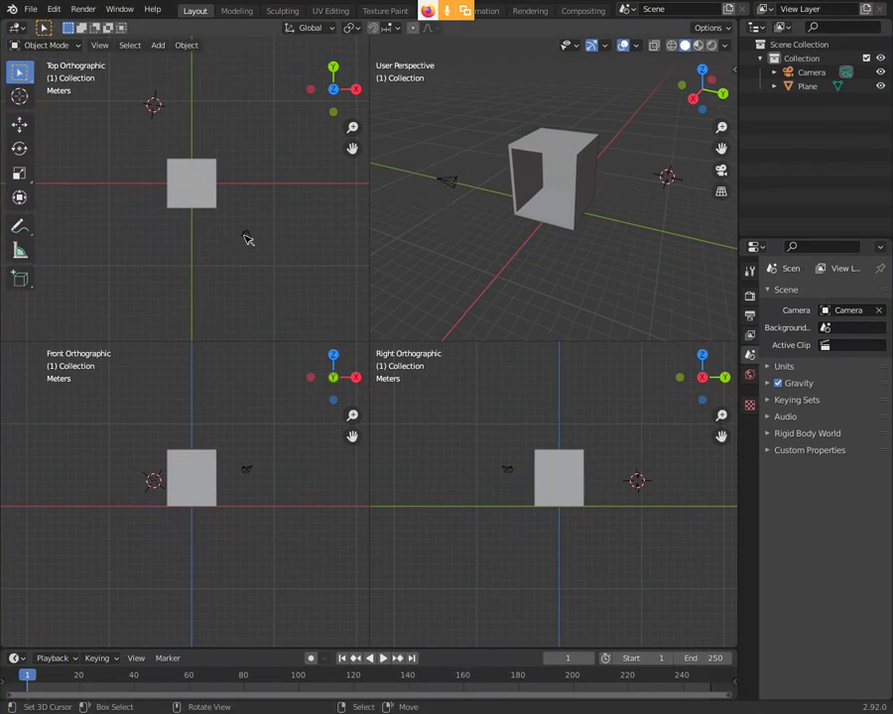
Step: Box-select the camera in the top view and start moving it toward the box
key("b")
left_click_drag(238, 223, 269, 250)
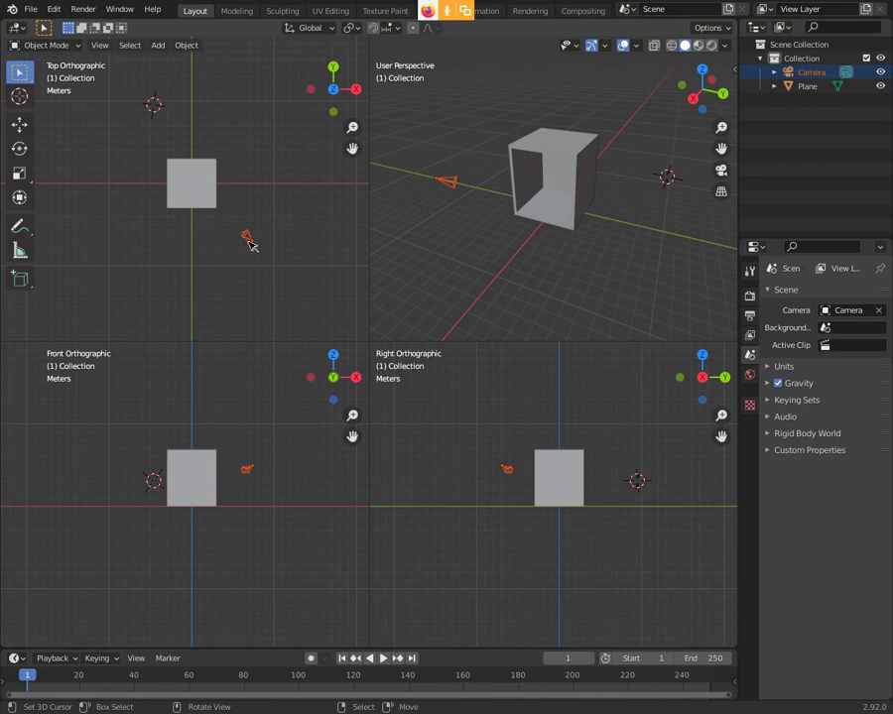
key("g")
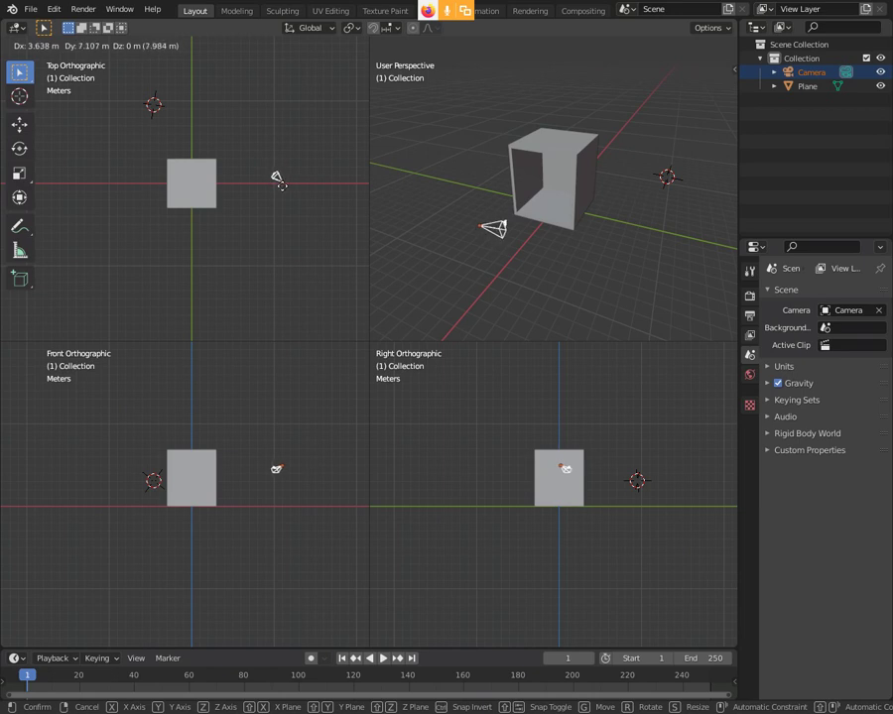
Step: Place the camera on the red axis right of the box and rotate it toward the box
left_click(281, 180)
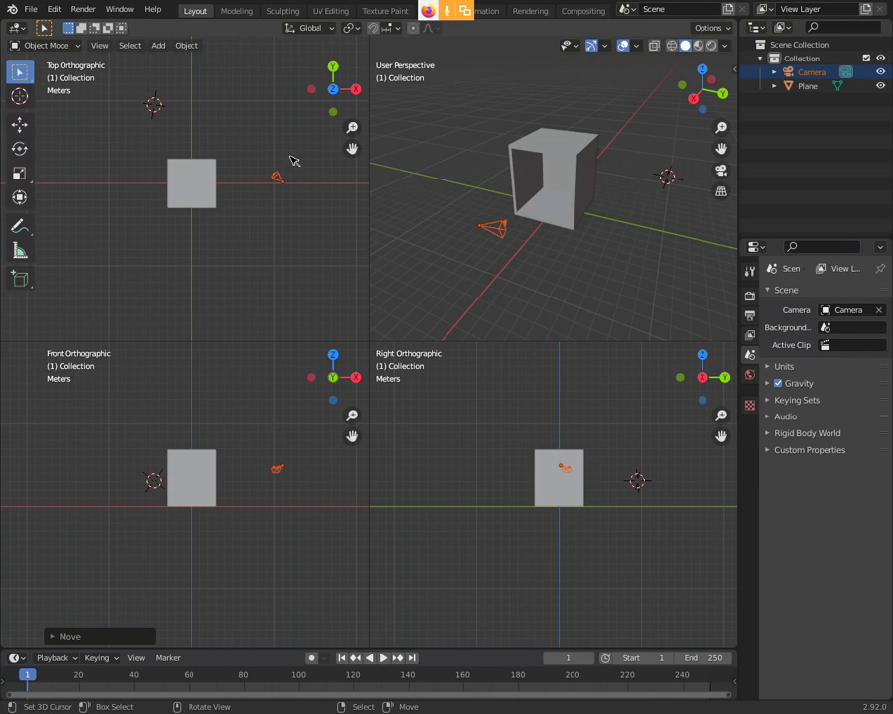
key("r")
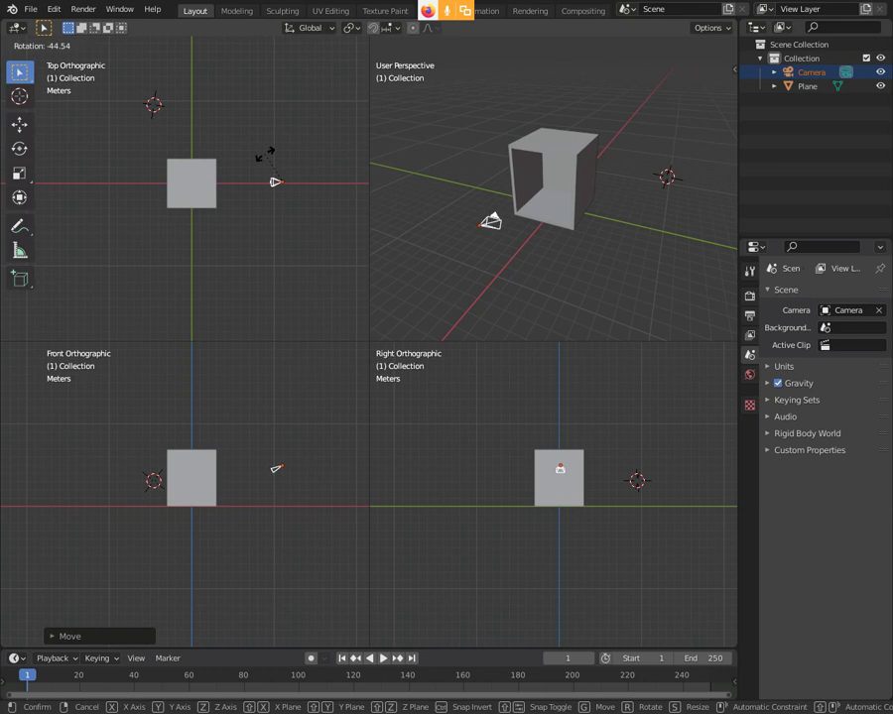
left_click(265, 155)
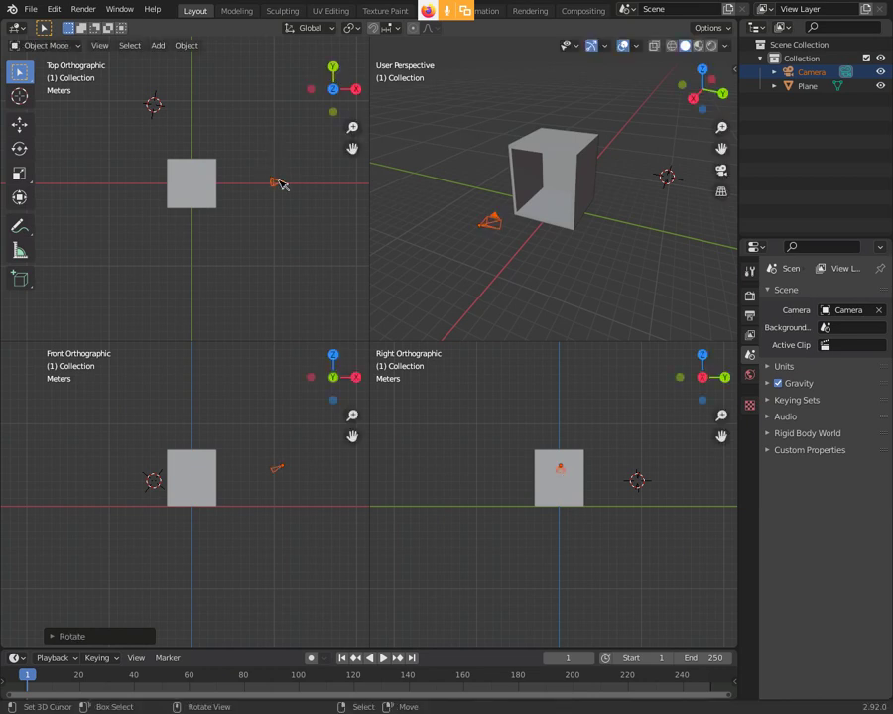
key("g")
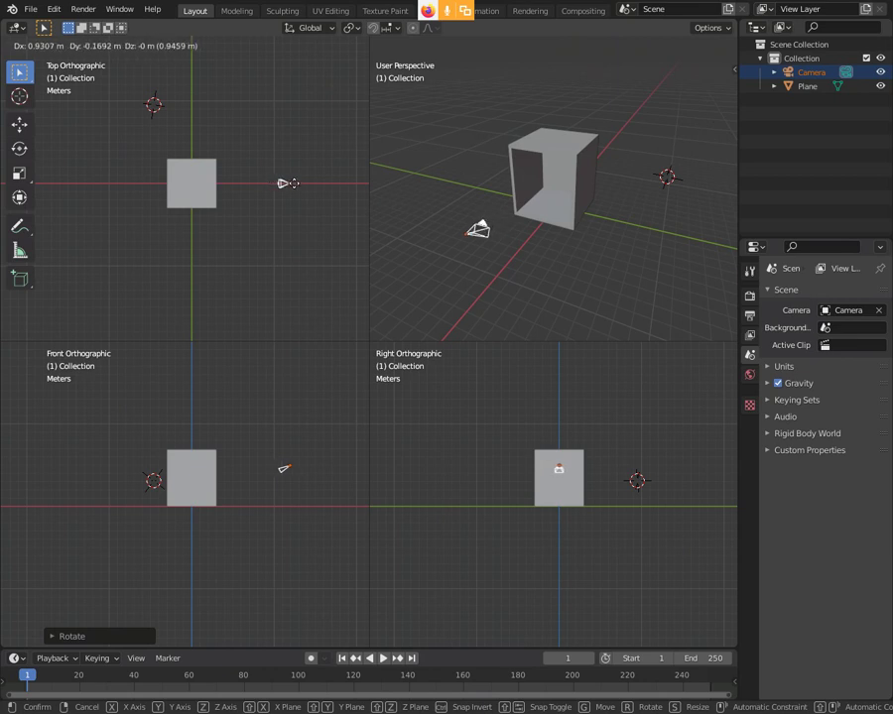
left_click(284, 182)
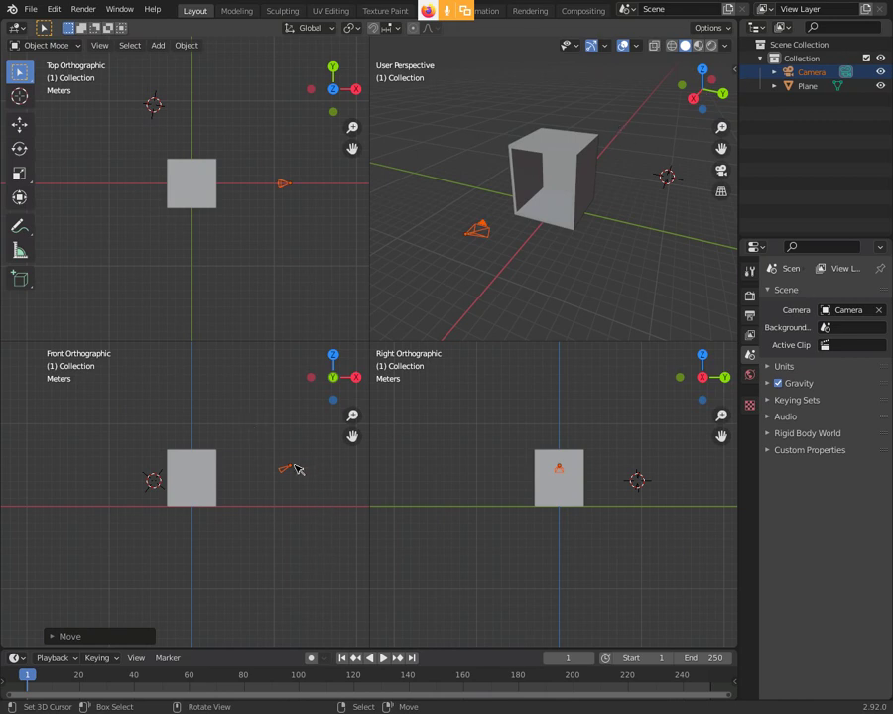
Step: Lower the camera to mid-height and rotate it to face the box
key("g")
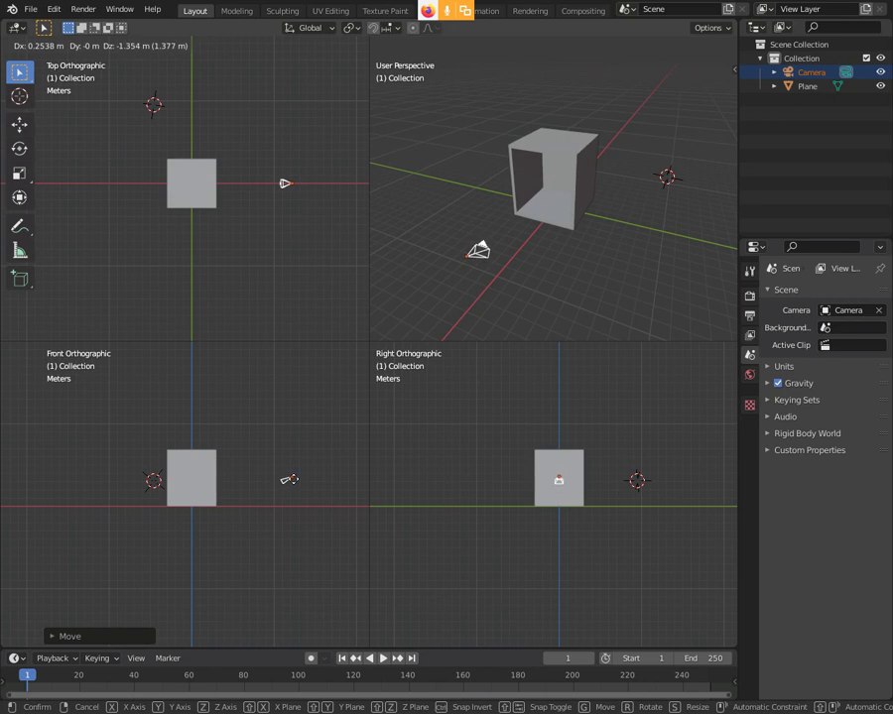
left_click(287, 492)
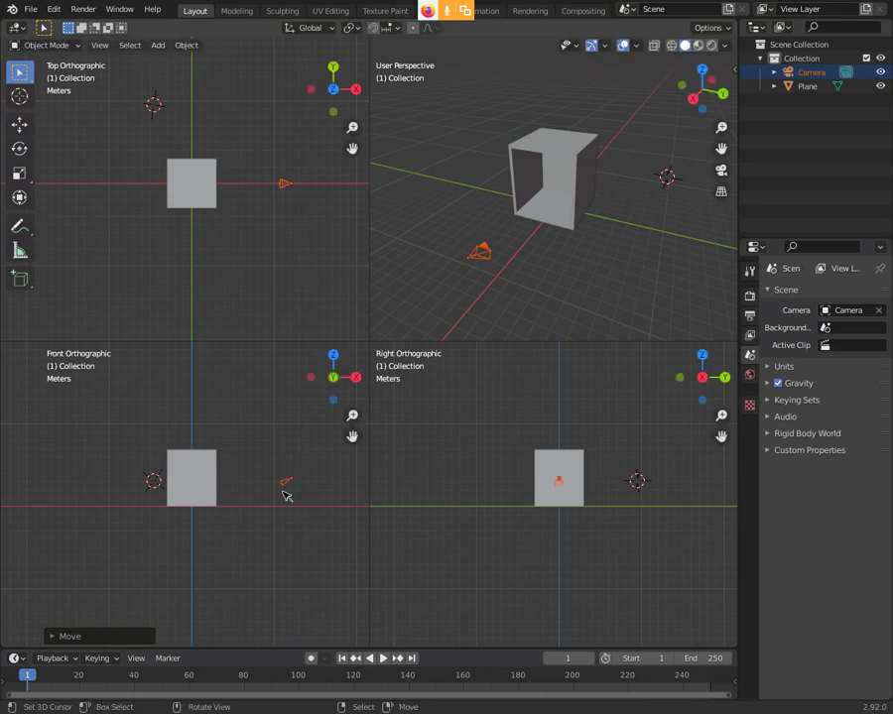
key("r")
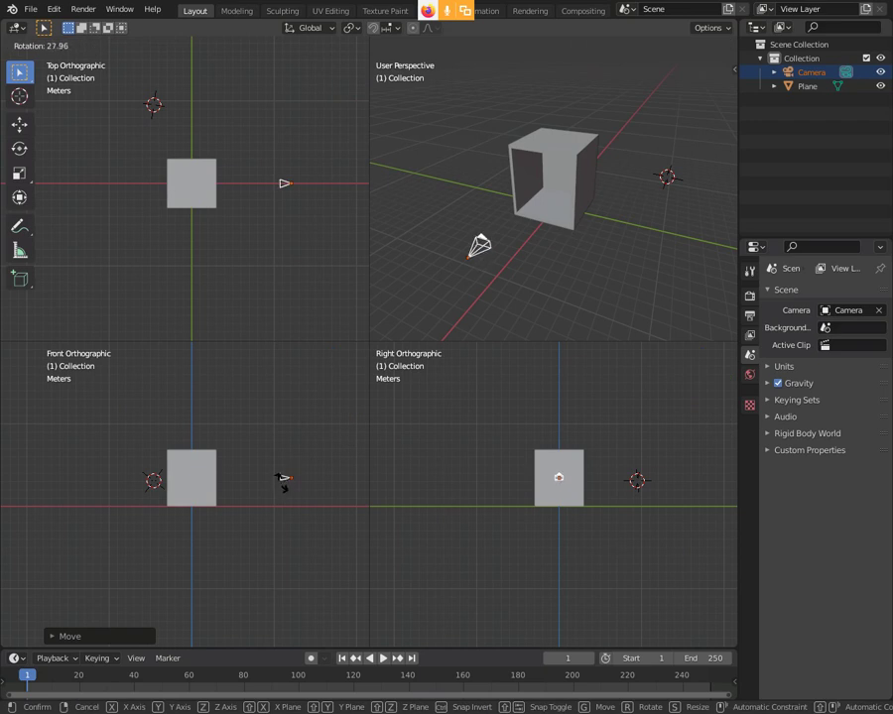
left_click(285, 481)
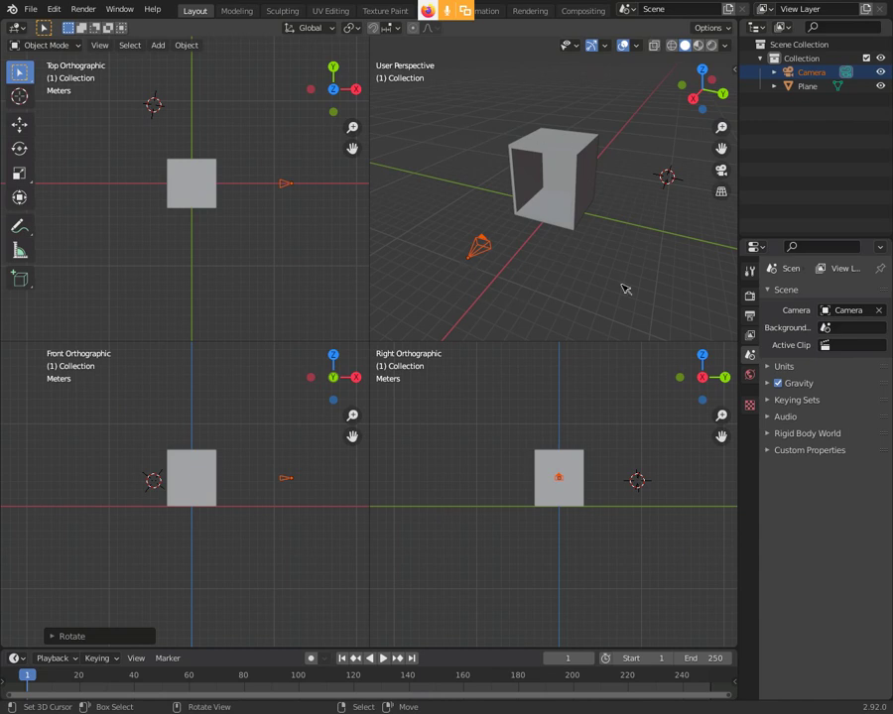
mouse_move(538, 239)
middle_mouse_down()
mouse_move(505, 269)
mouse_move(553, 236)
middle_mouse_up()
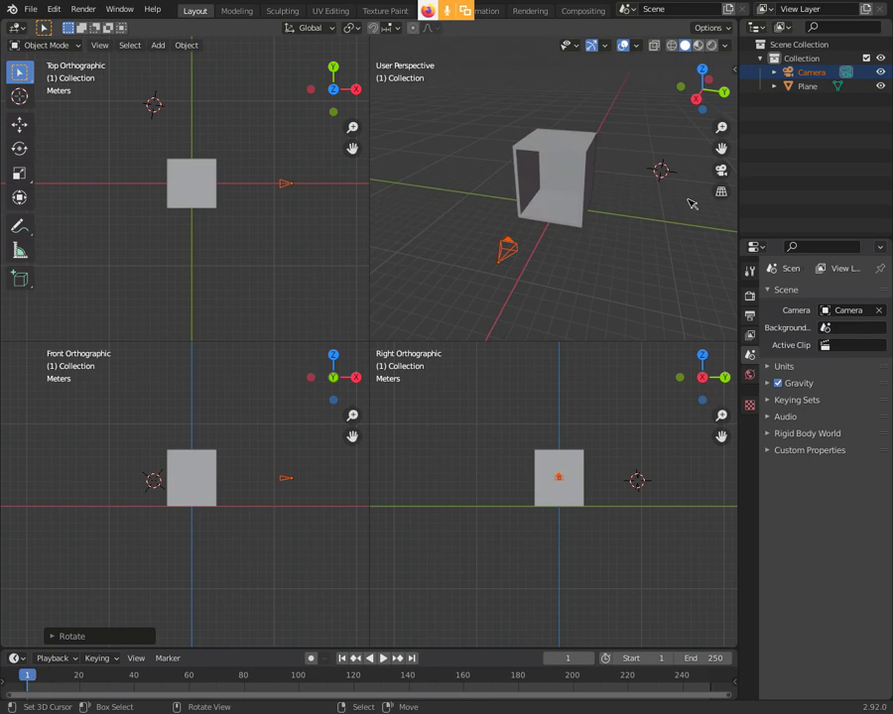
left_click(722, 171)
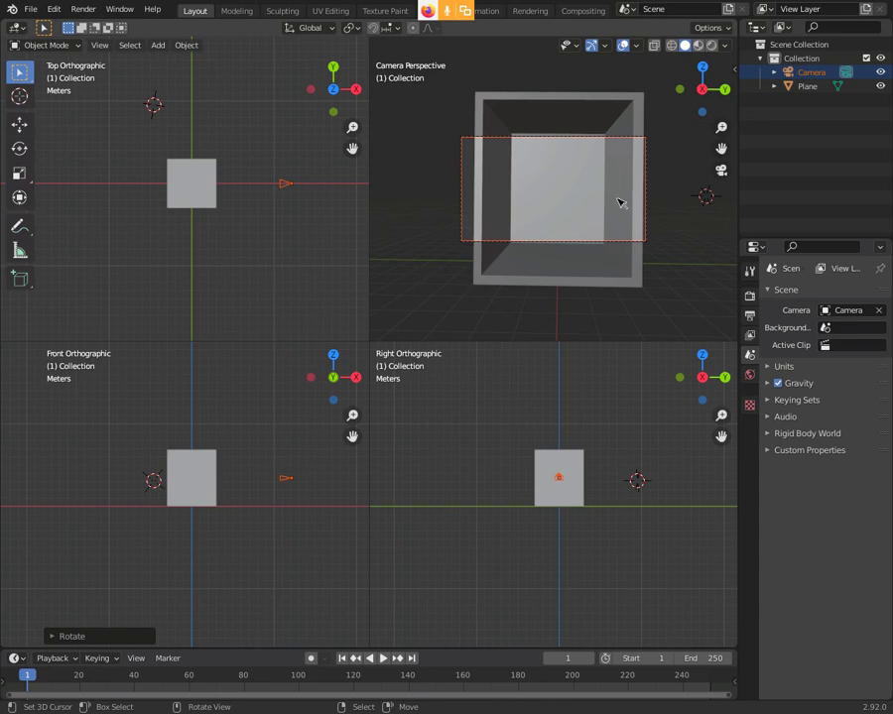
Step: Select the camera and show its Item transform values (location 12.097, 0.01186, 3.4354)
left_click(733, 67)
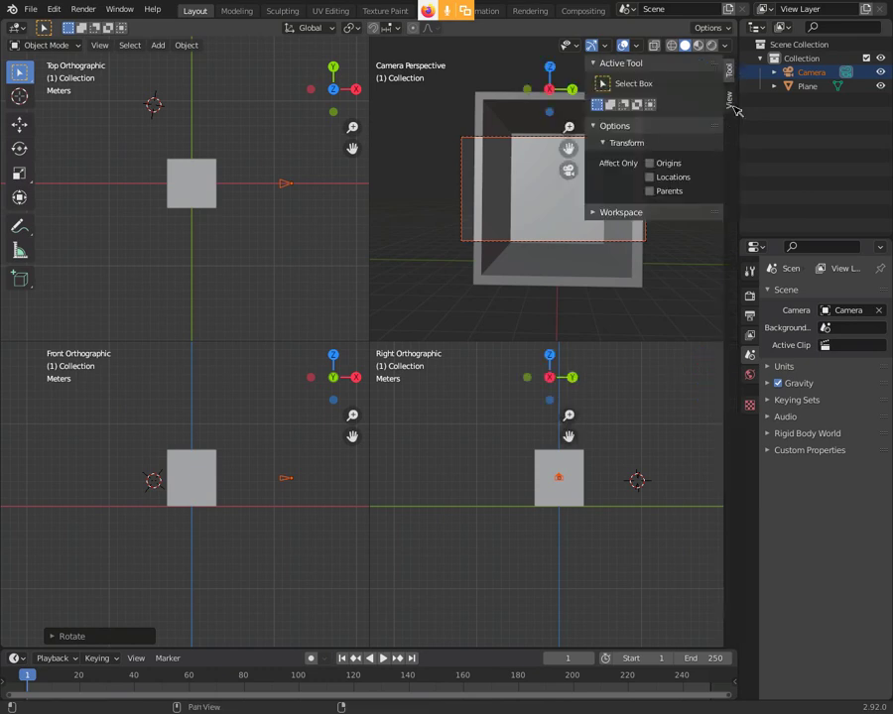
left_click(731, 100)
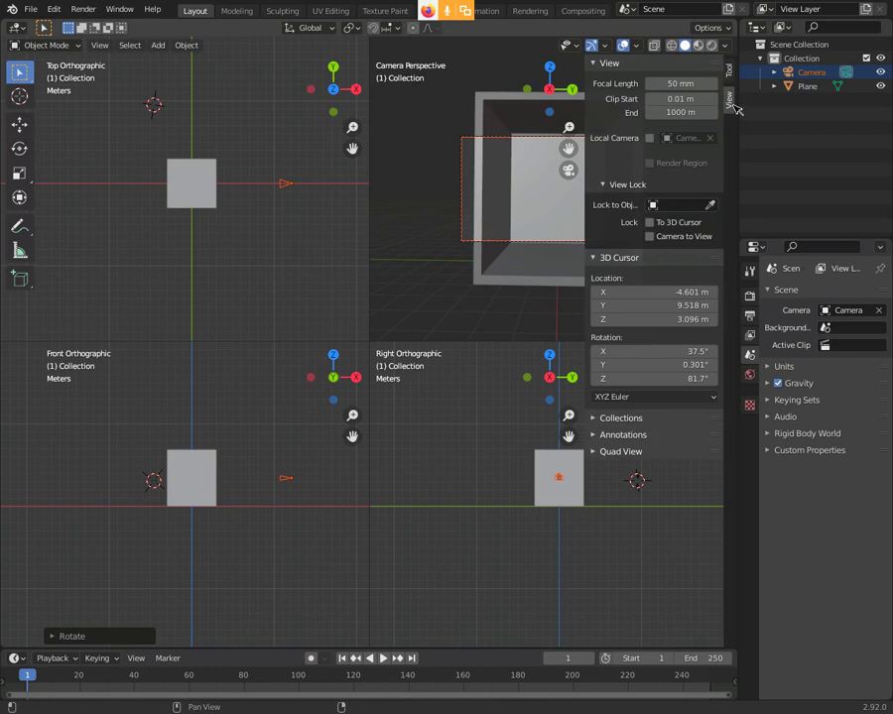
left_click(729, 70)
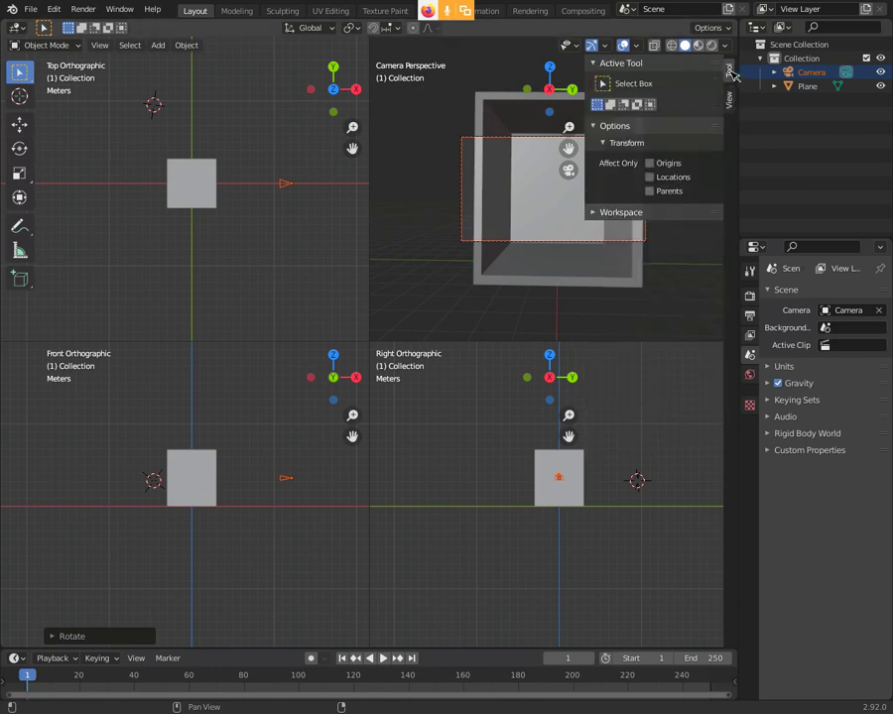
left_click(466, 149)
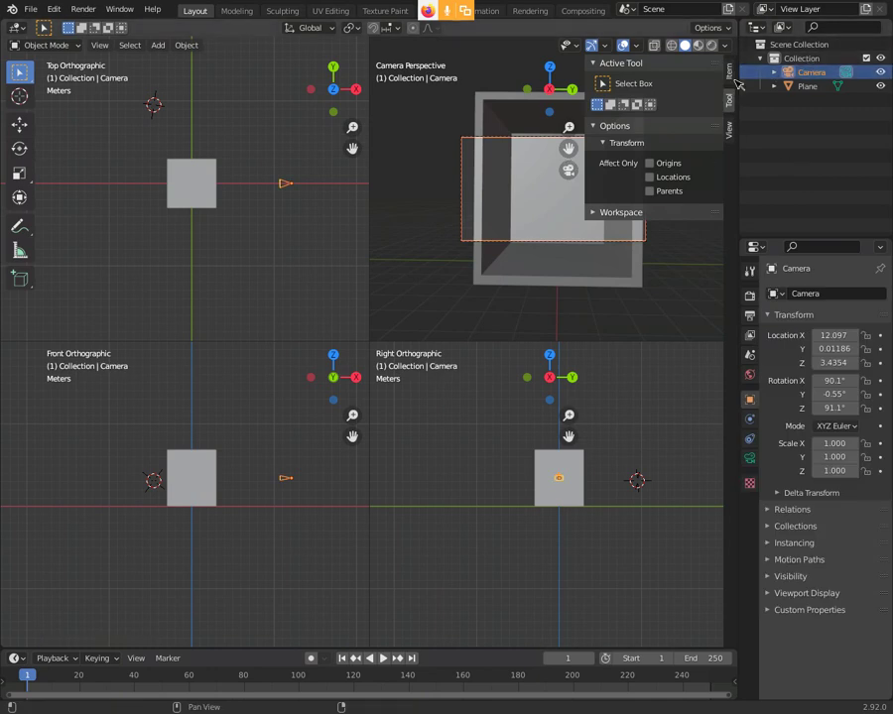
left_click(462, 162)
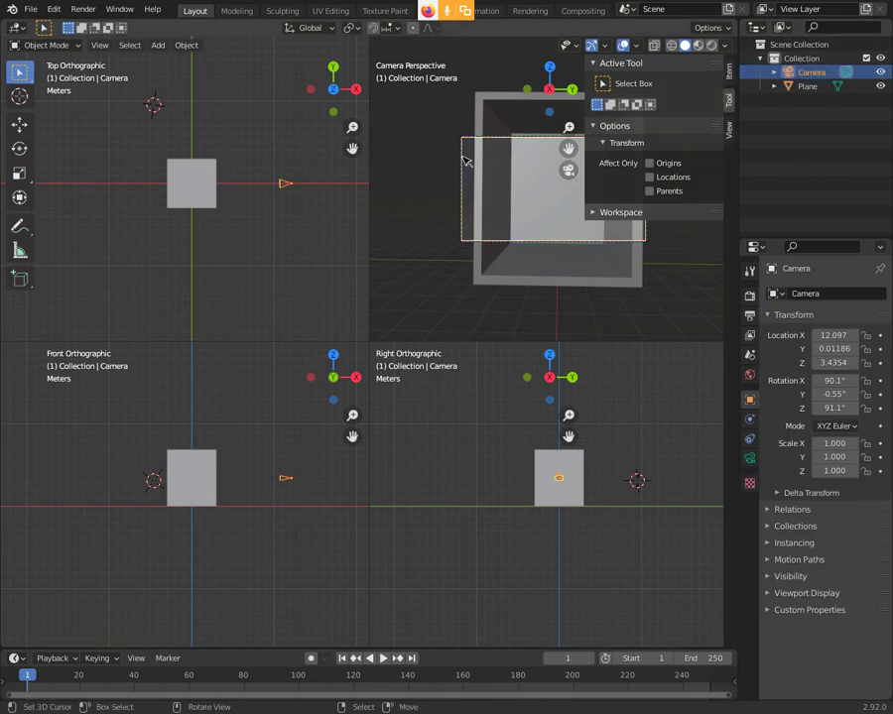
left_click(731, 75)
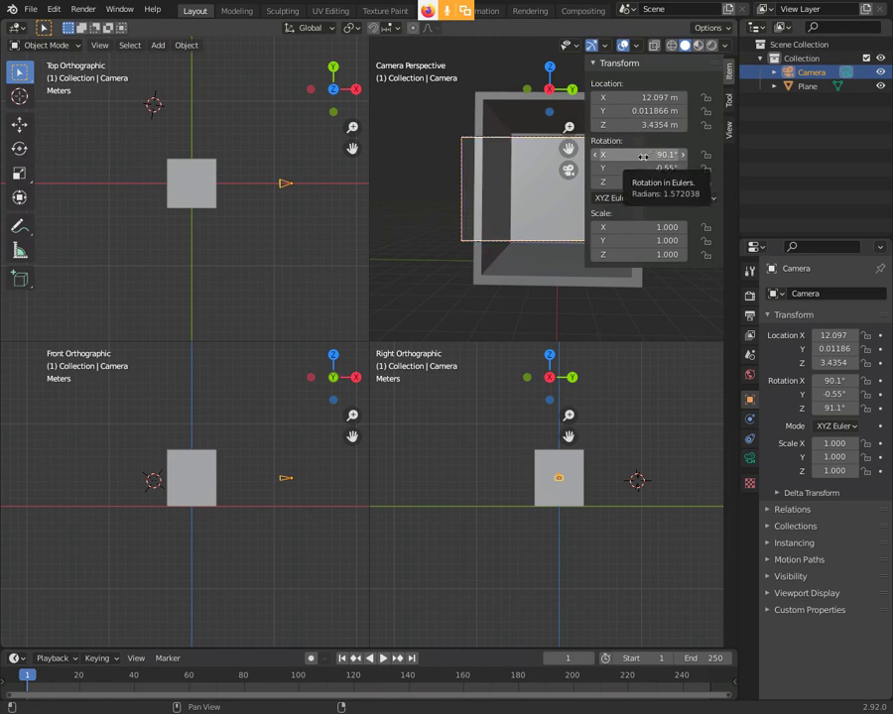
Step: Set the camera rotation to exactly 90°, 0°, 90°
left_click(643, 156)
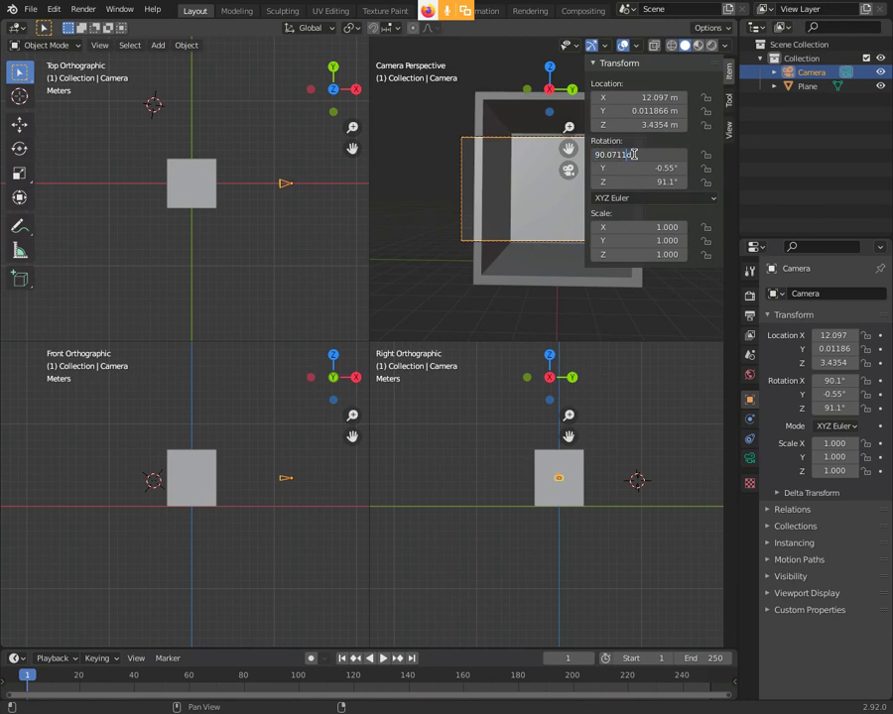
key("Return")
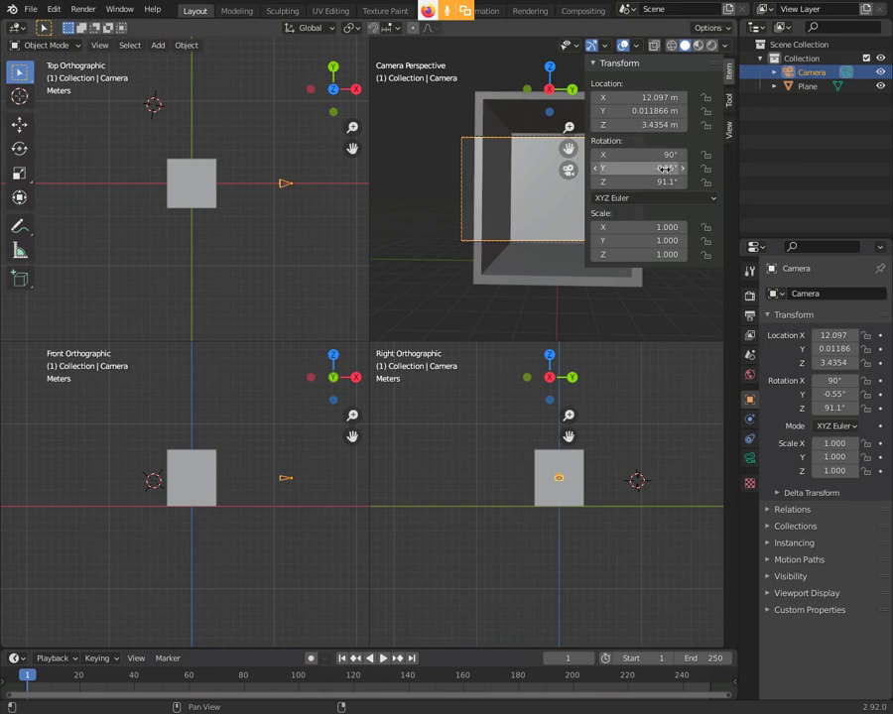
left_click(665, 168)
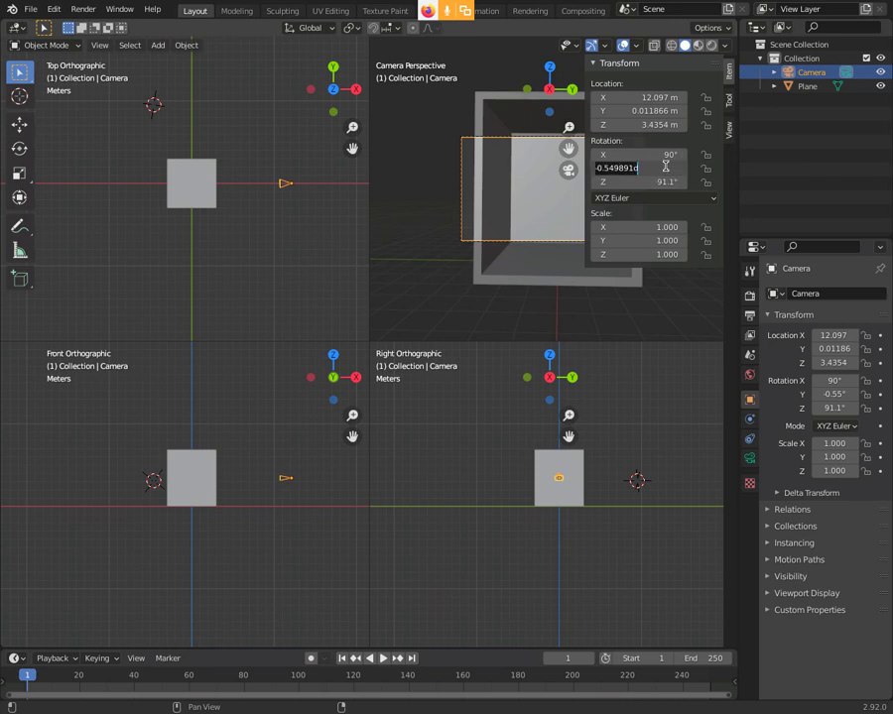
key("Home")
key("BackSpace")
key("BackSpace")
key("BackSpace")
key("Return")
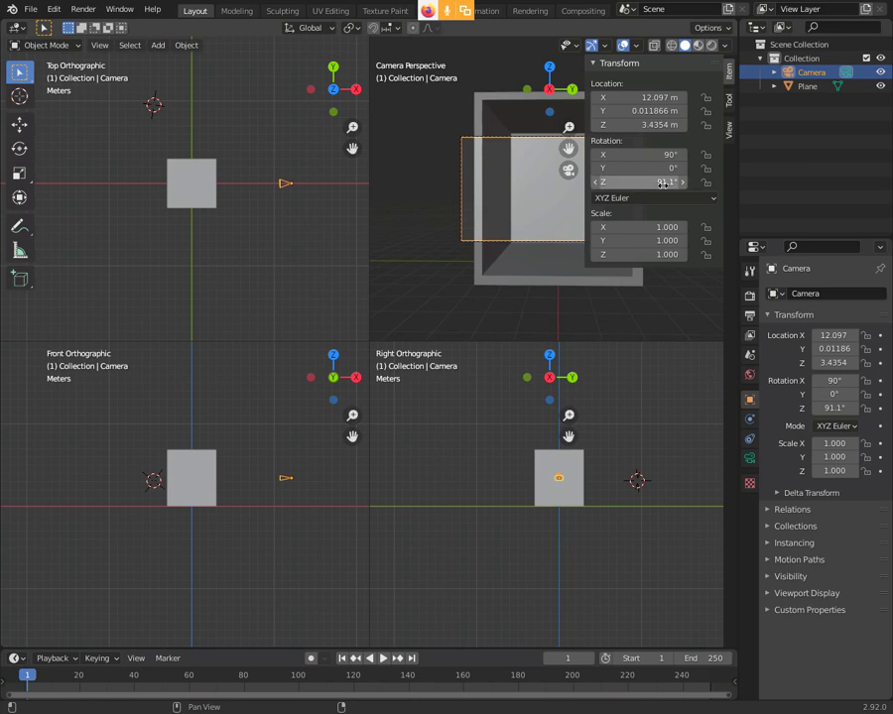
left_click(660, 182)
key("Home")
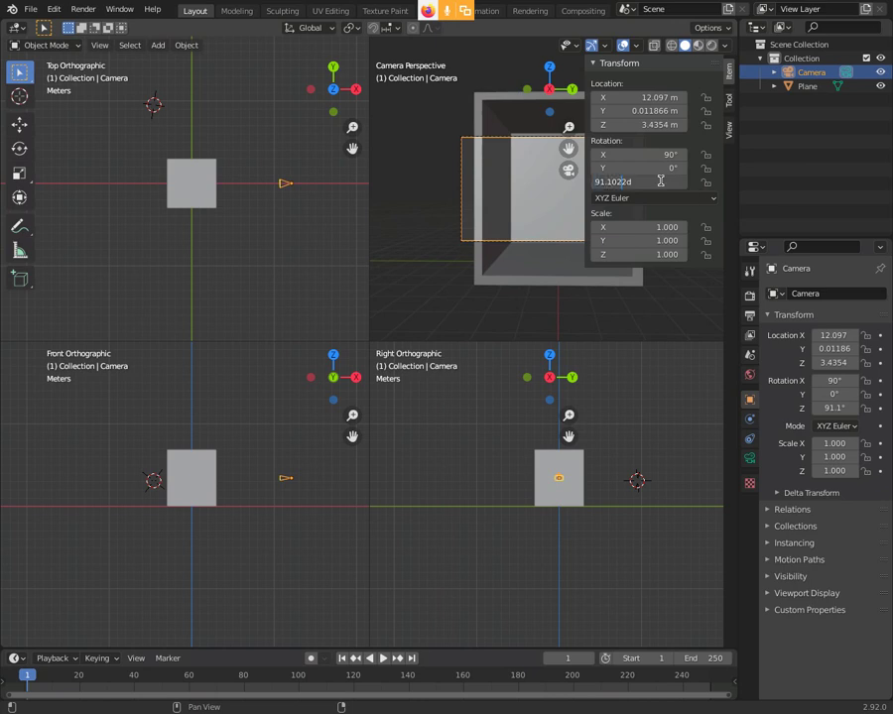
key("BackSpace")
type("0")
key("Return")
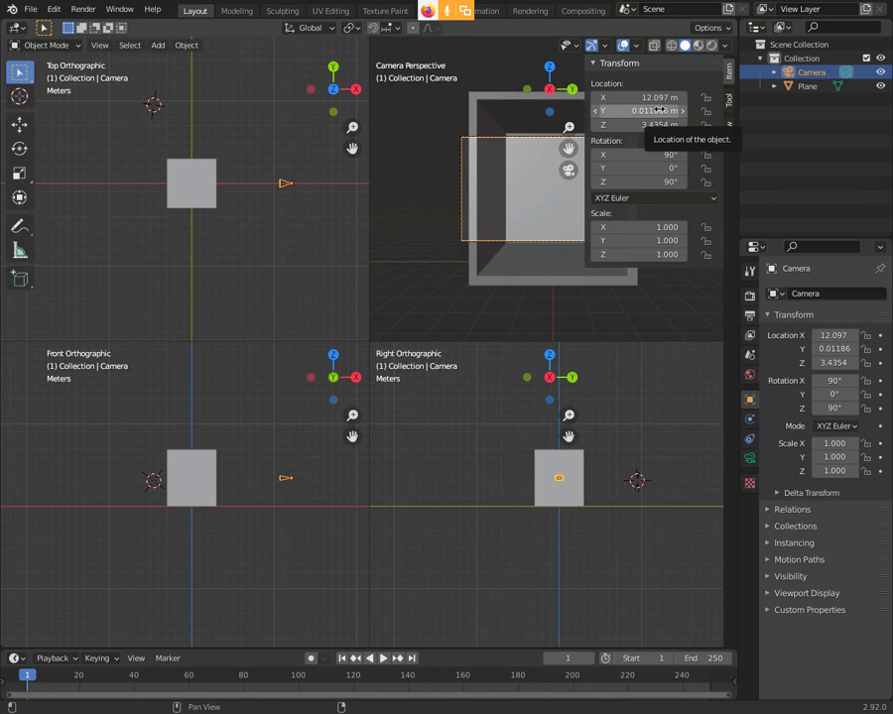
Step: Set the camera's Y location to 0 m
left_click(644, 110)
type("0")
key("Return")
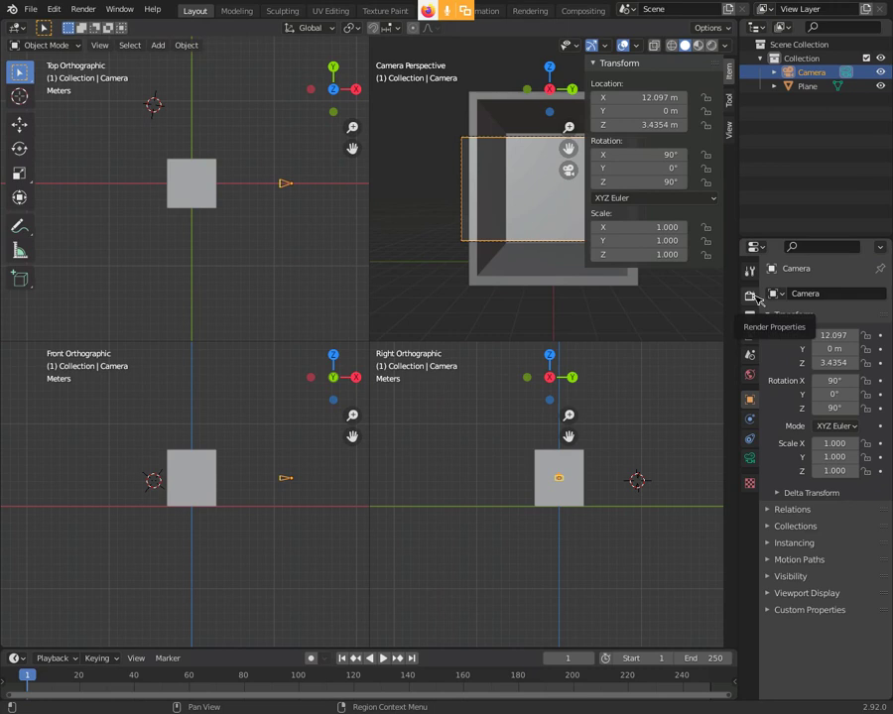
Step: Show the Eevee render settings, then the output properties with 1920 × 1080 px resolution
left_click(756, 298)
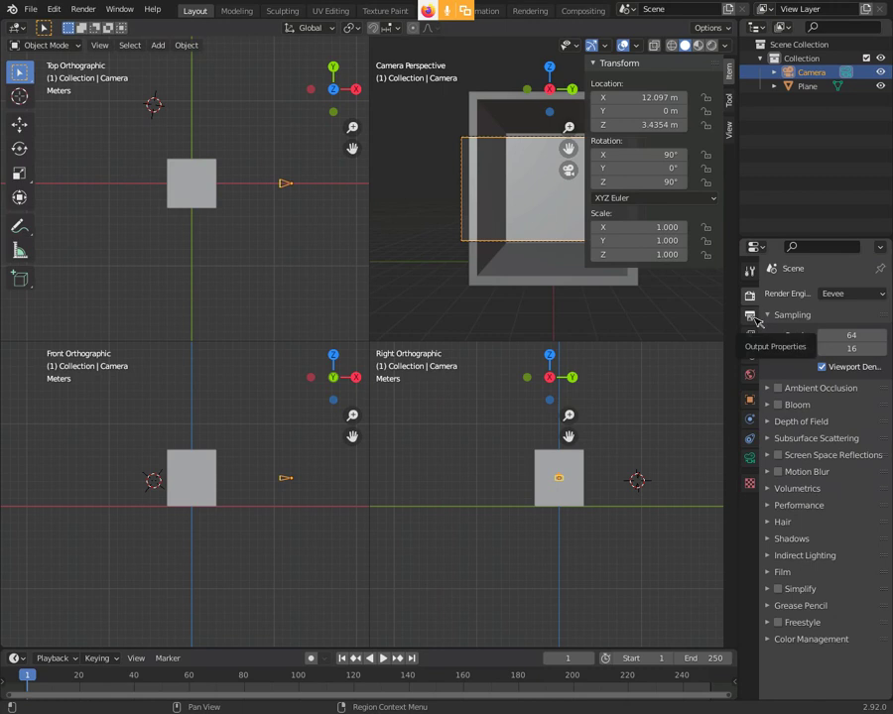
left_click(751, 317)
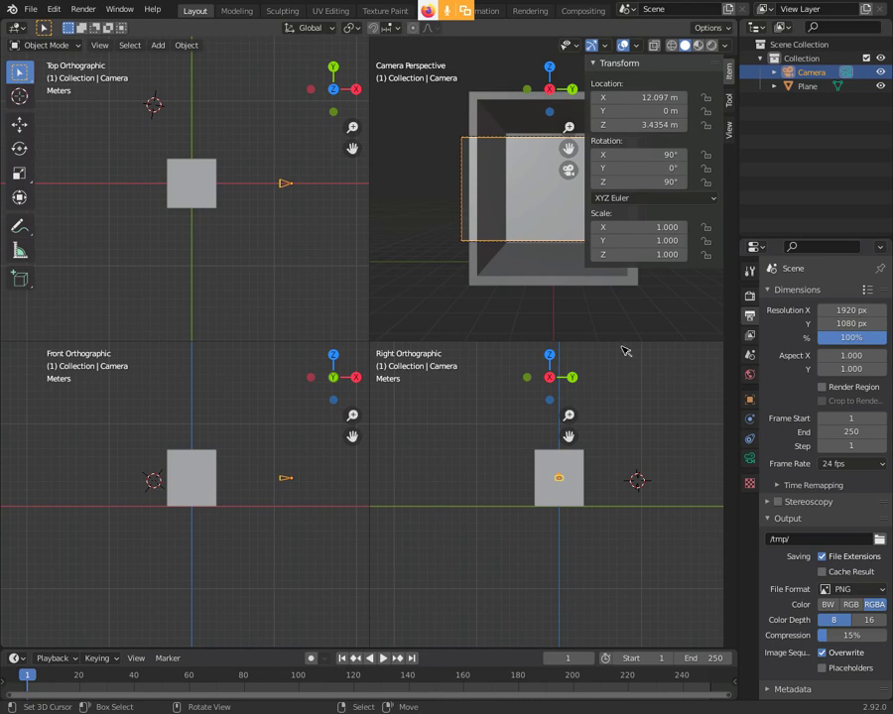
Step: Set render Resolution X to 950 px, after trying 1000 and 900, keeping Y at 1080
left_click(845, 311)
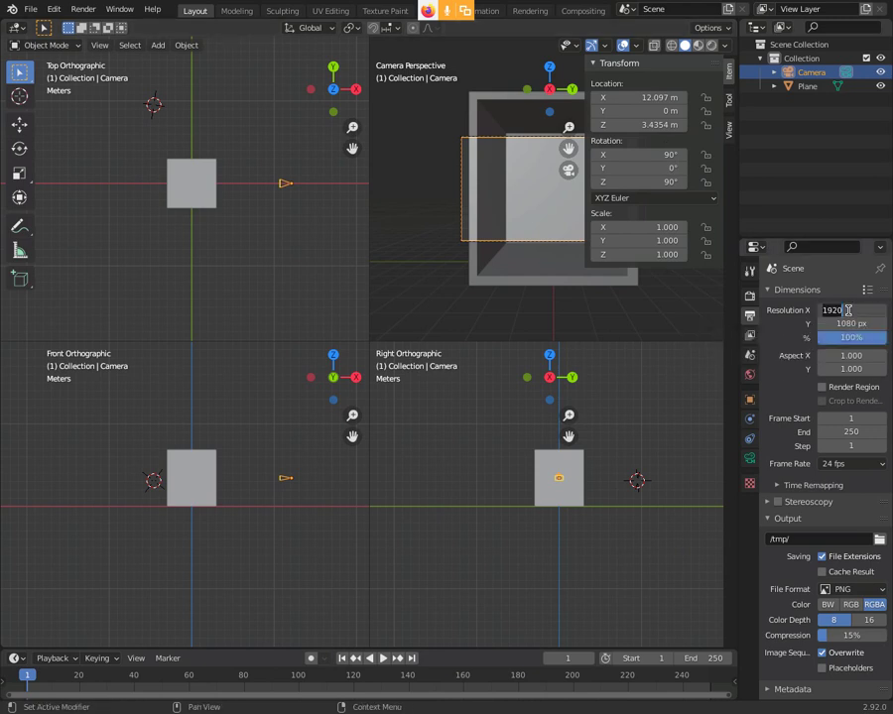
type("1")
key("Return")
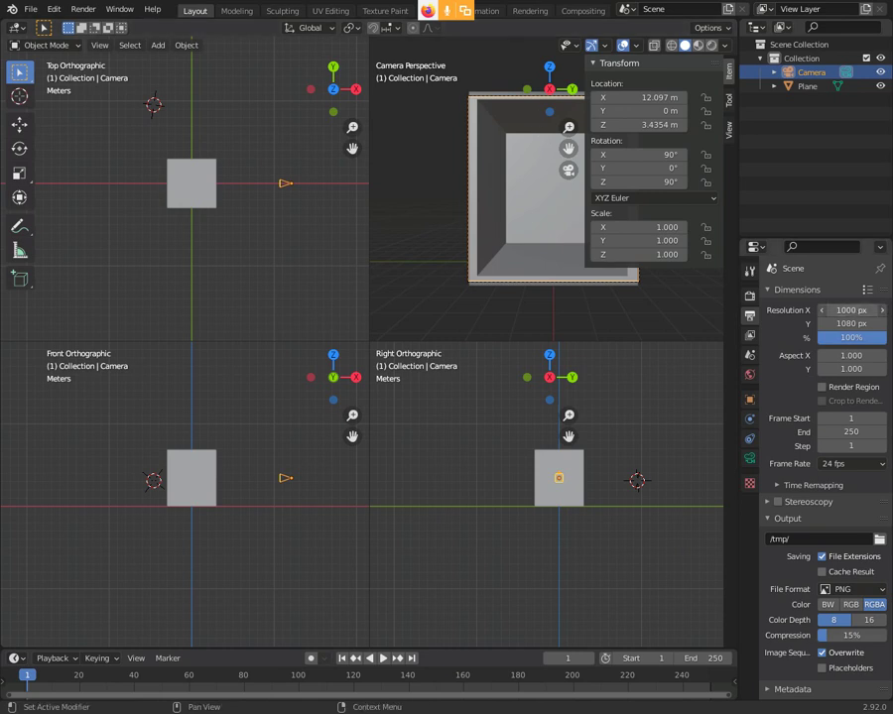
mouse_move(851, 310)
left_mouse_down()
mouse_move(822, 309)
mouse_move(869, 323)
mouse_move(847, 323)
left_mouse_up()
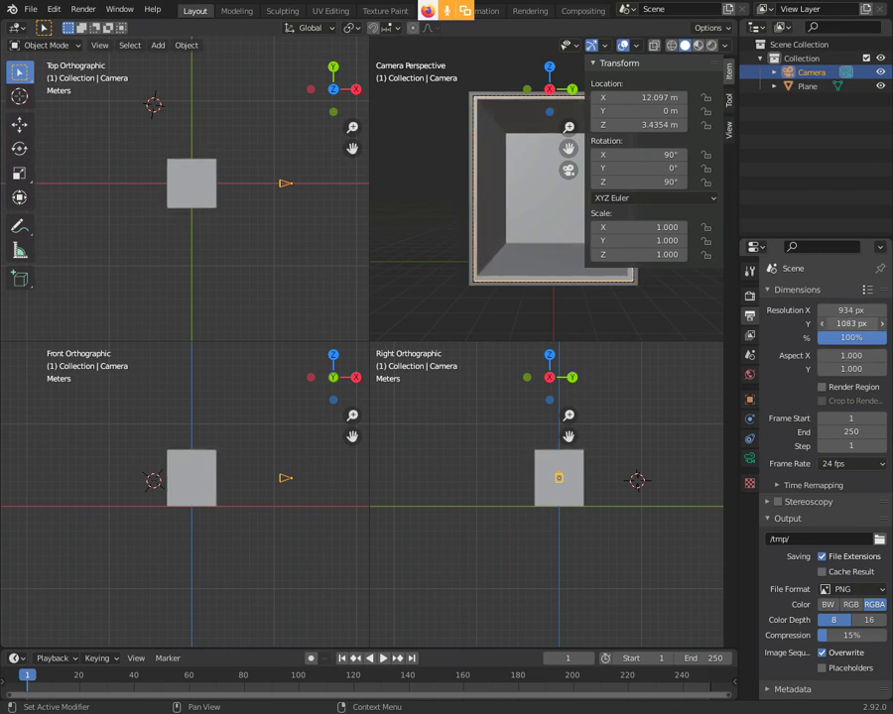
left_click(848, 311)
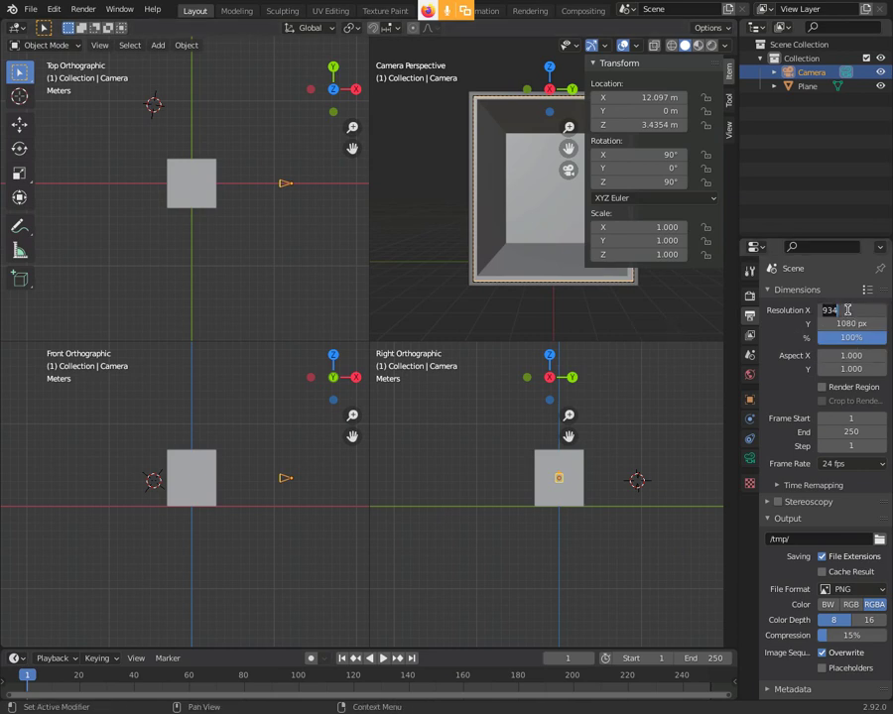
type("1000")
key("Return")
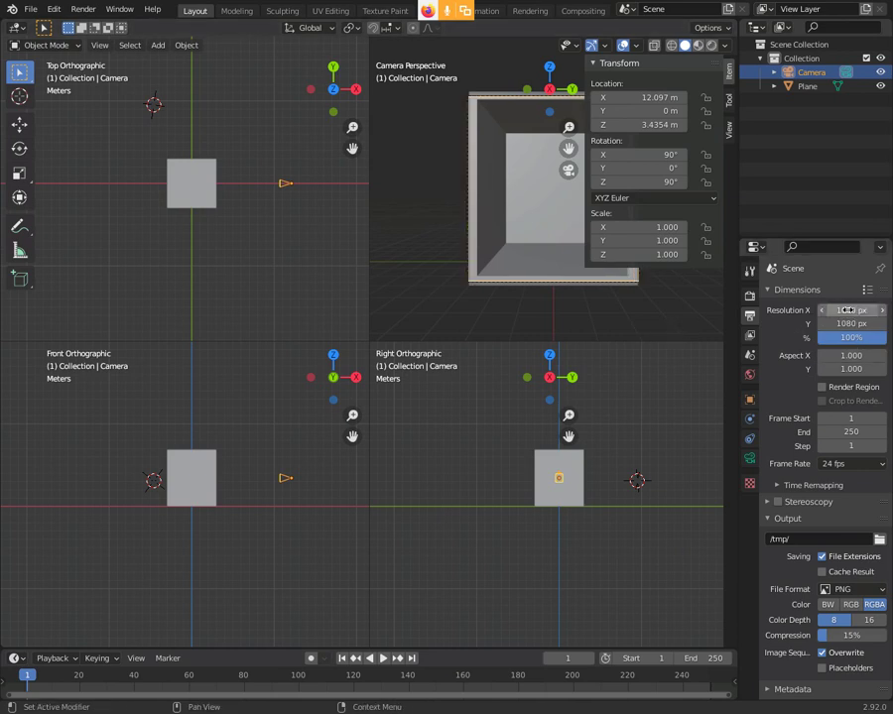
left_click(848, 310)
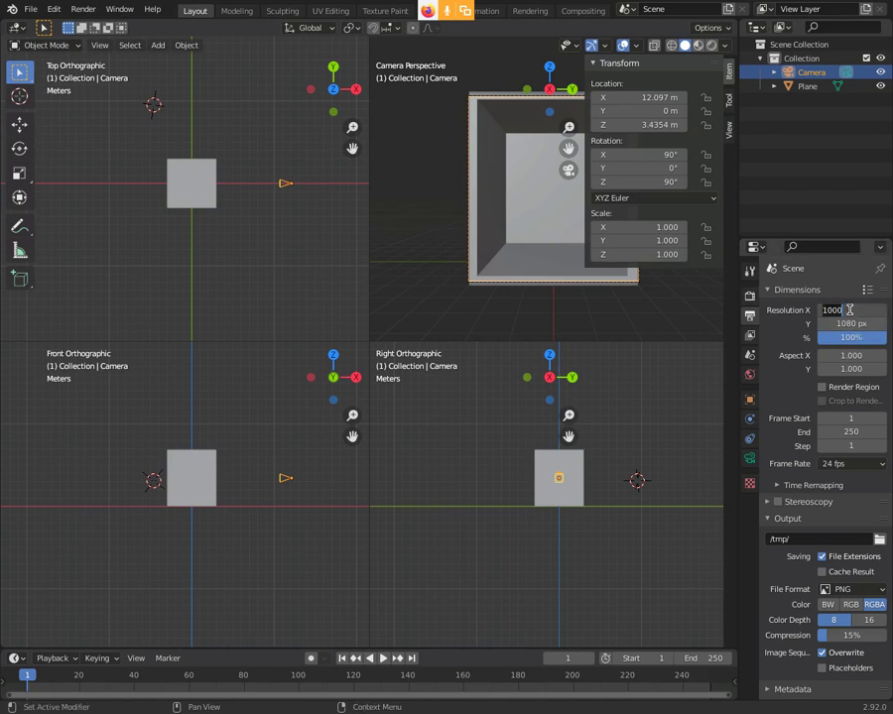
type("9")
key("Return")
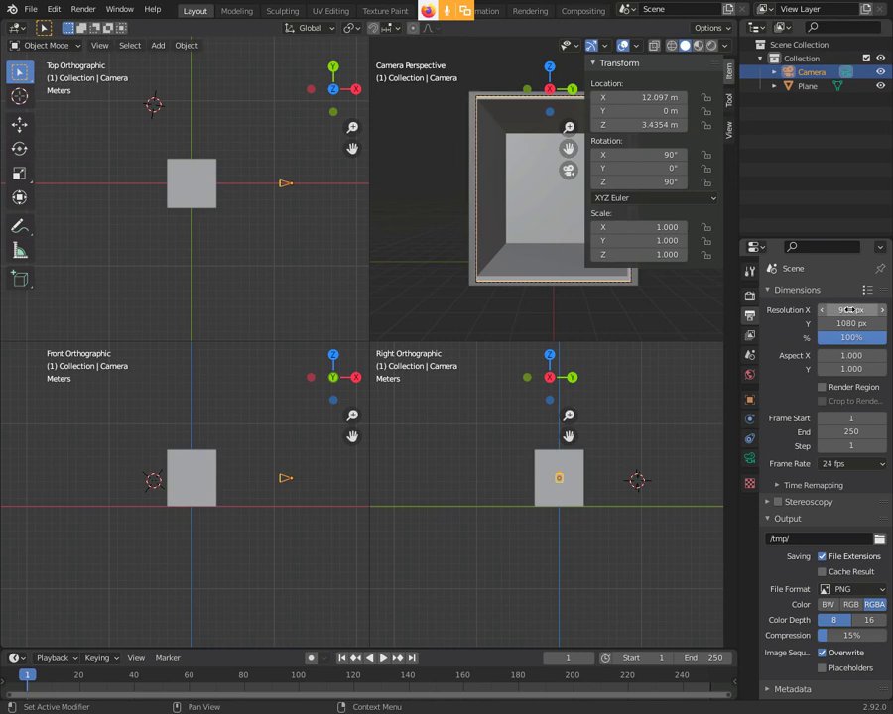
left_click(850, 311)
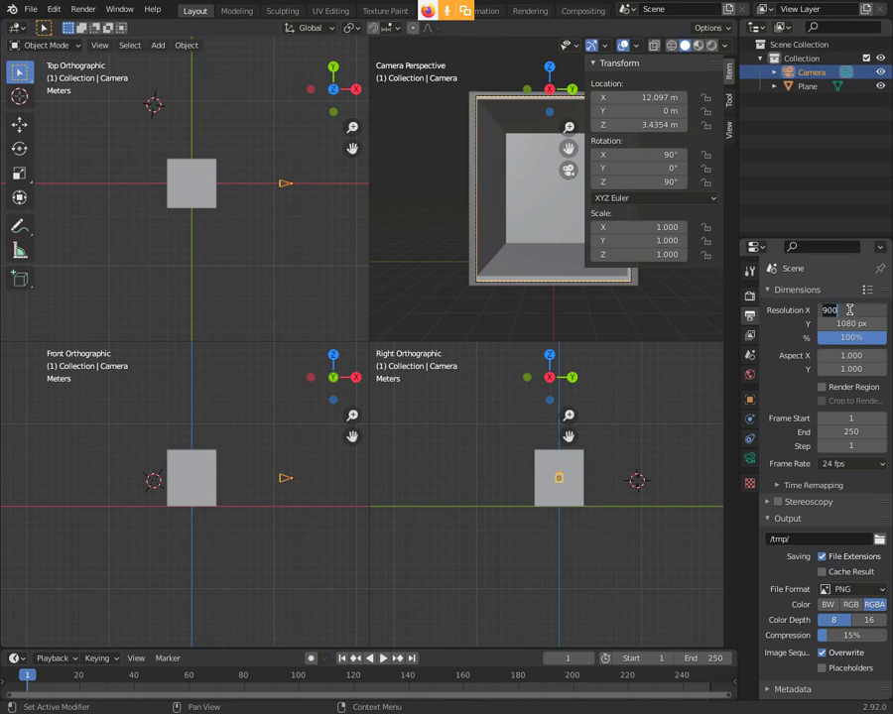
type("9")
key("Return")
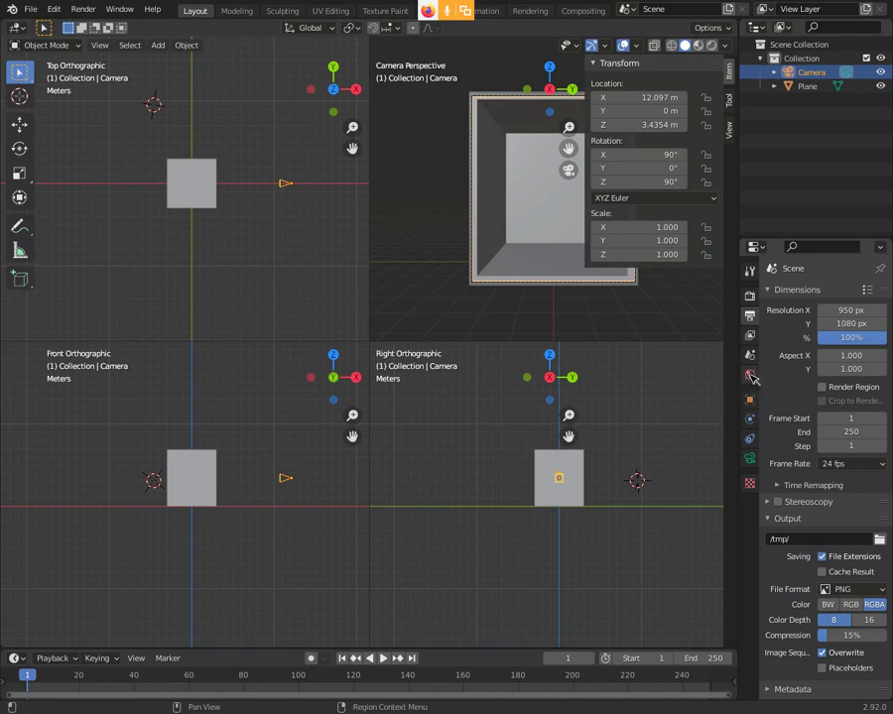
Step: In World Properties, make the Background colour pure black with Strength 0
left_click(751, 376)
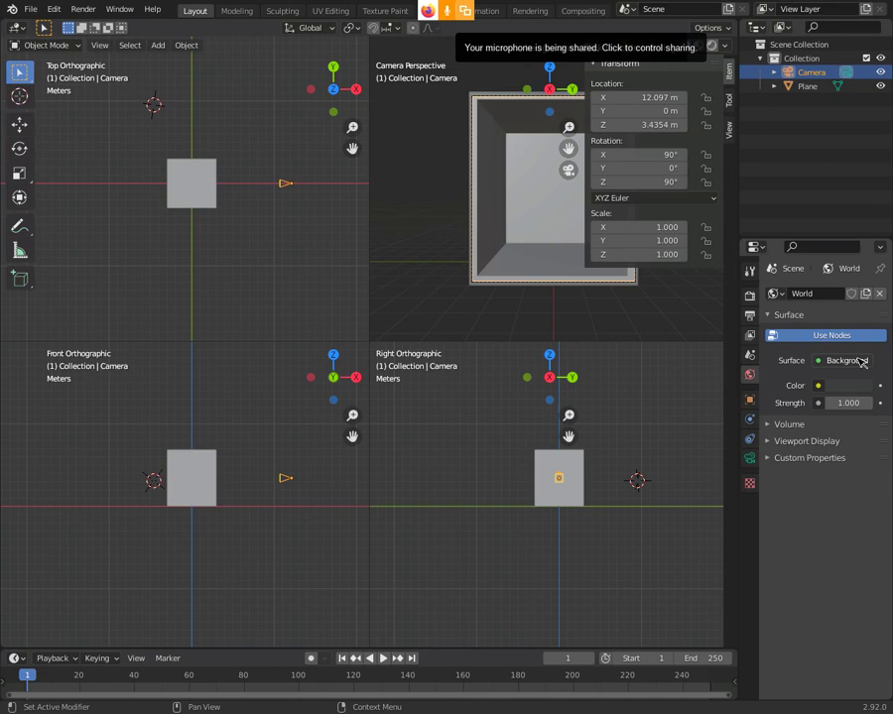
left_click(855, 361)
left_click(855, 361)
left_click(837, 387)
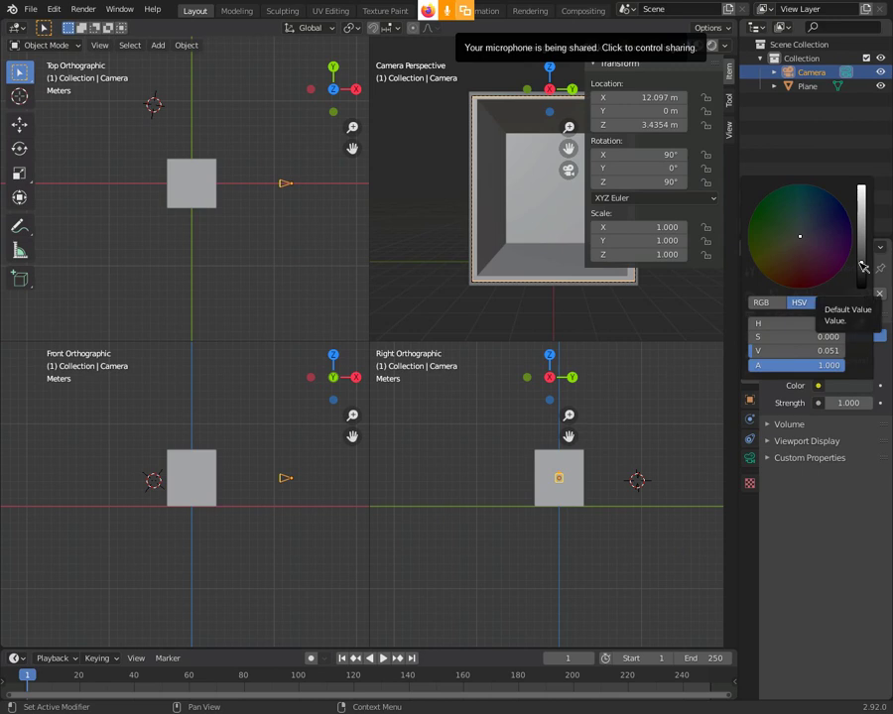
left_click_drag(863, 266, 868, 289)
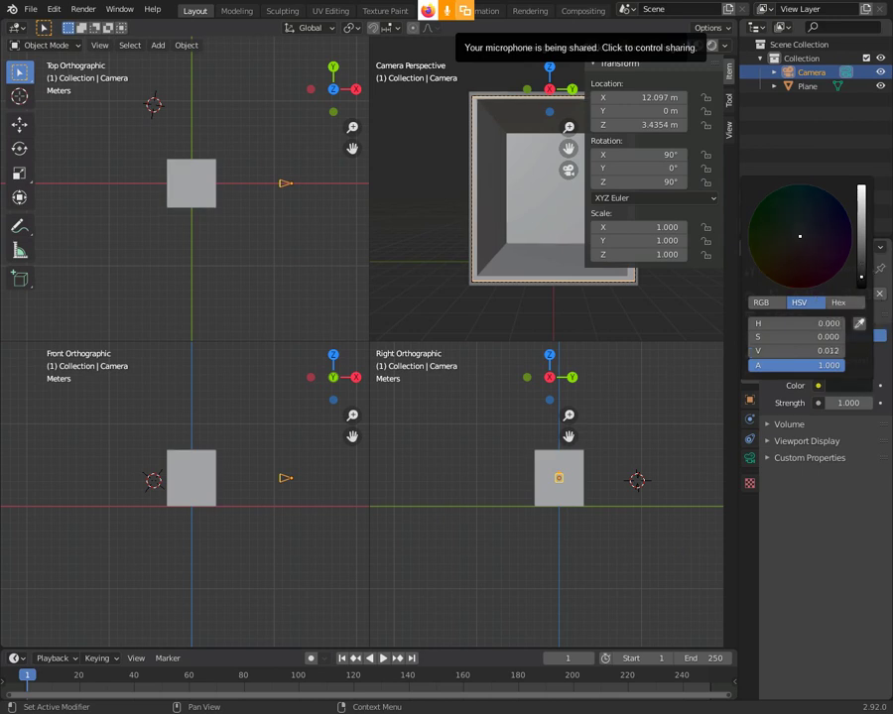
left_click(849, 403)
type("0")
key("Return")
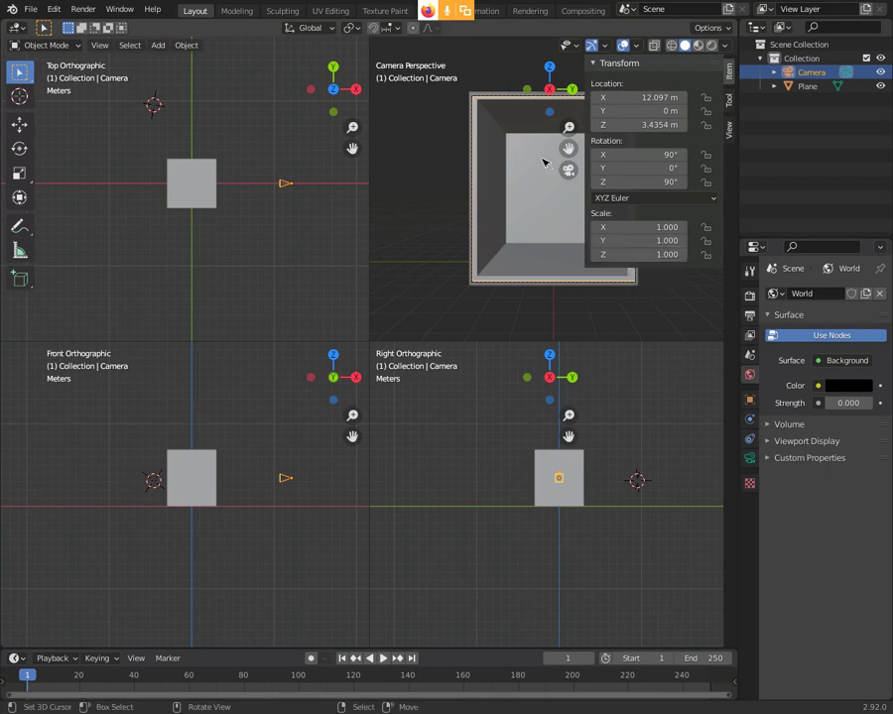
Step: Snap the 3D cursor to the world origin using the 'snap cur' command search
mouse_move(587, 62)
left_mouse_down()
mouse_move(605, 62)
mouse_move(692, 189)
left_mouse_up()
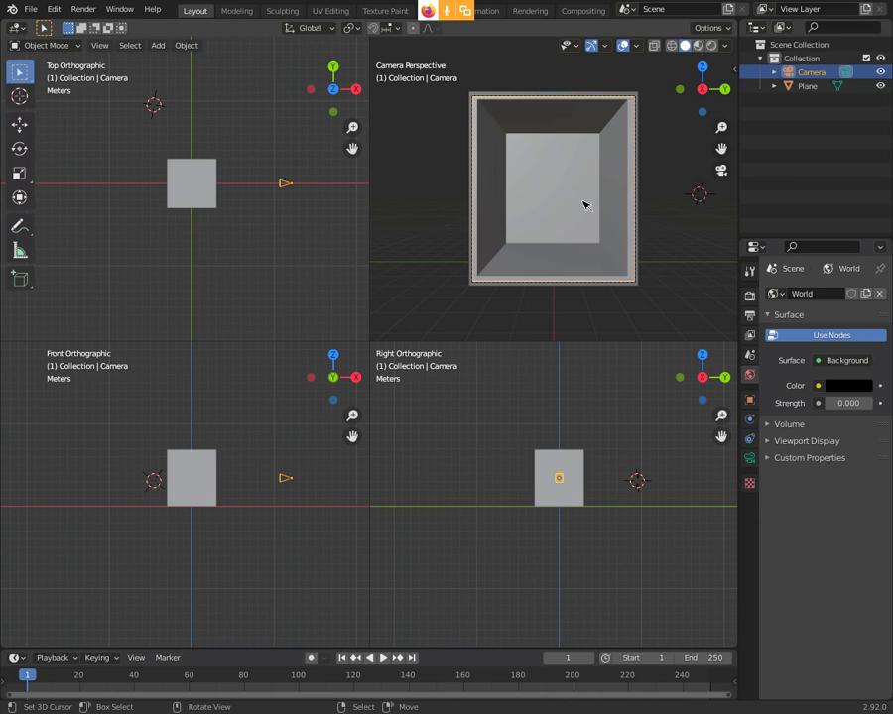
key("F3")
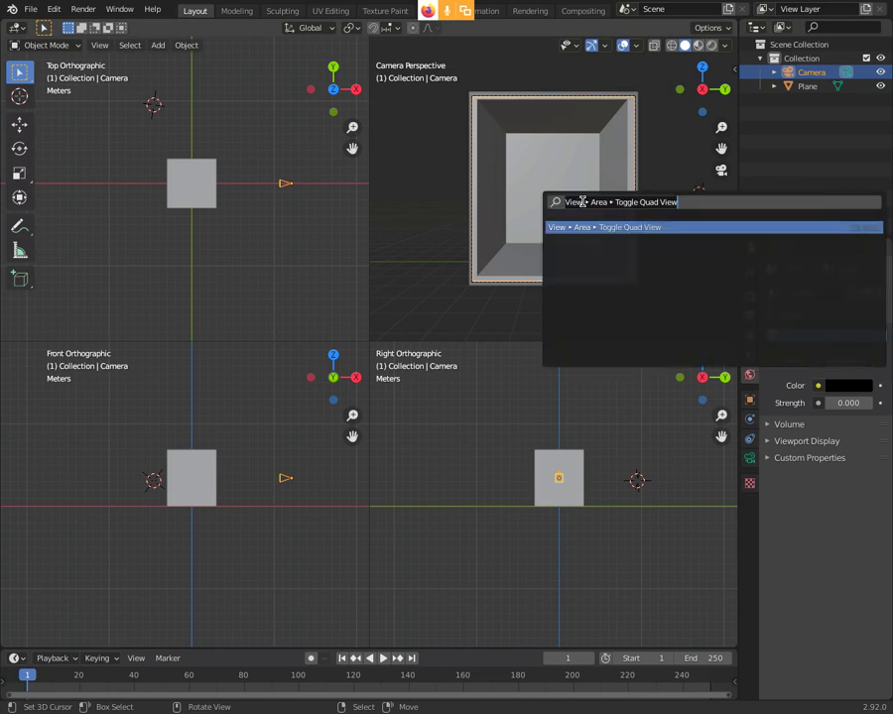
type("snap cur")
key("BackSpace")
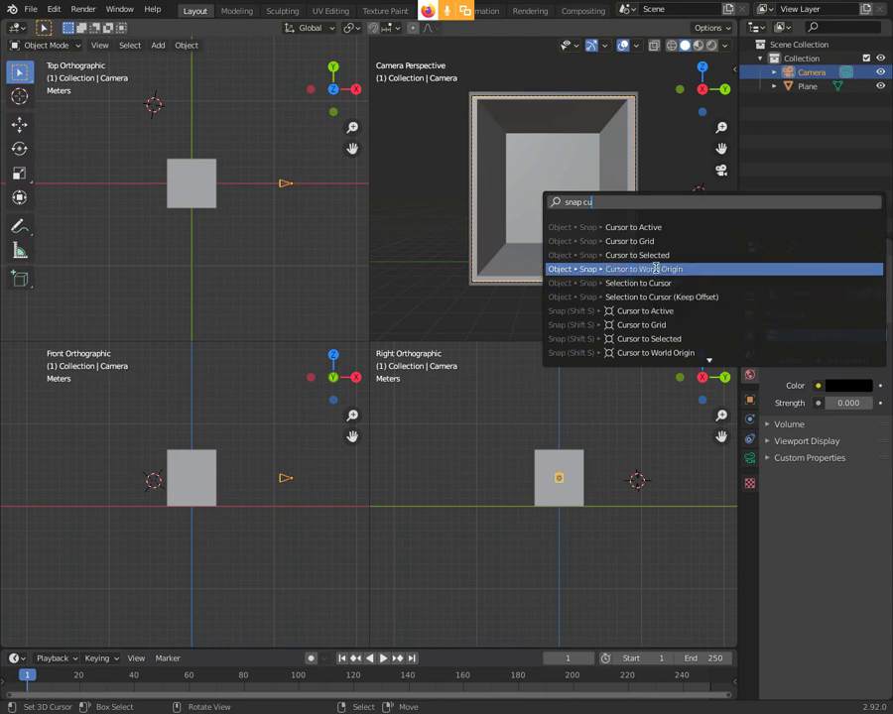
left_click(656, 268)
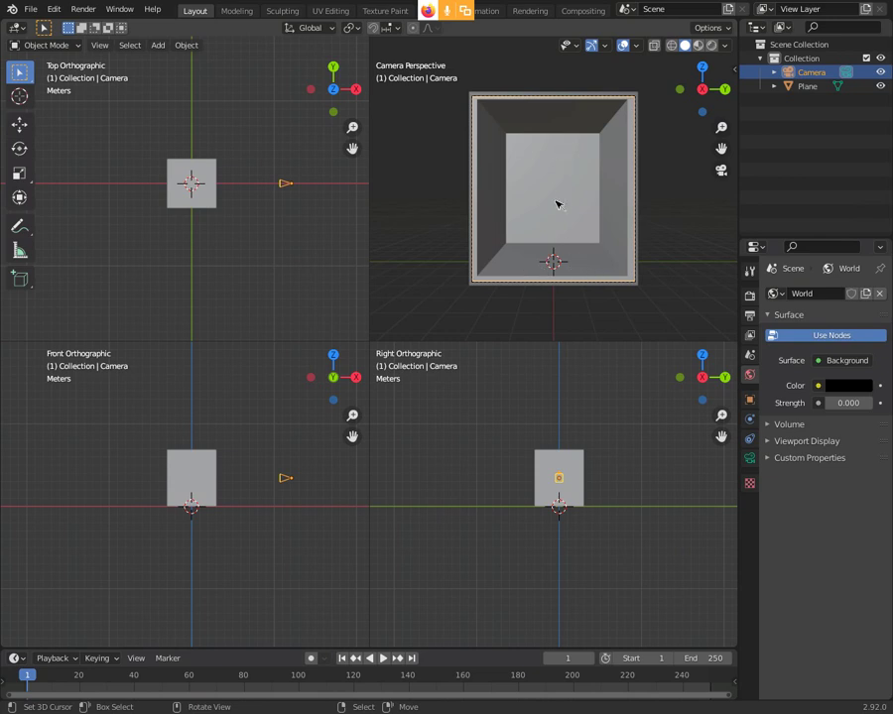
left_click(736, 67)
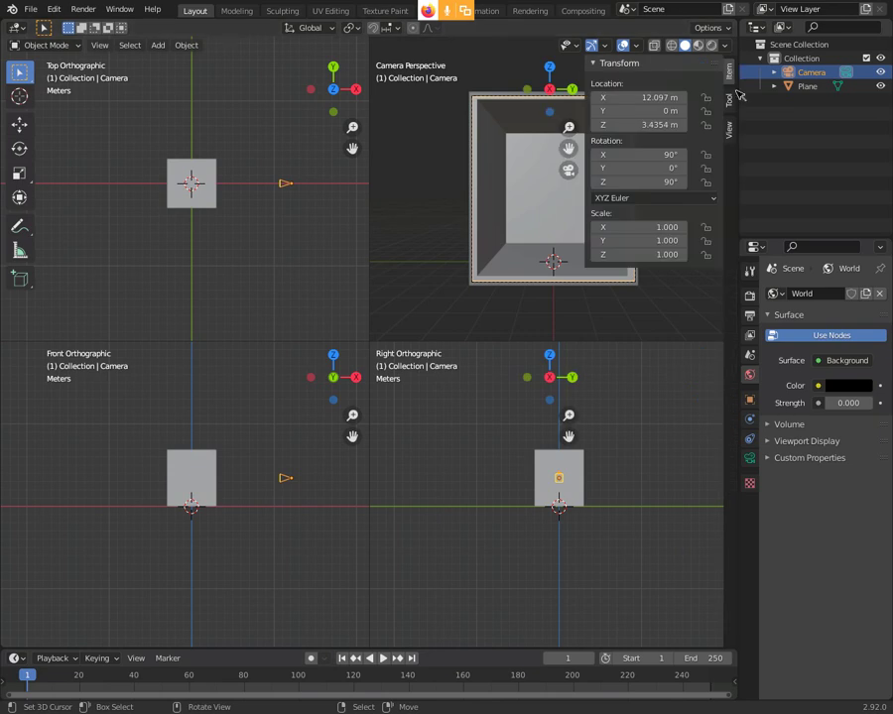
Step: Set the 3D cursor's Z location to 3.6 m in the sidebar View tab
left_click(732, 130)
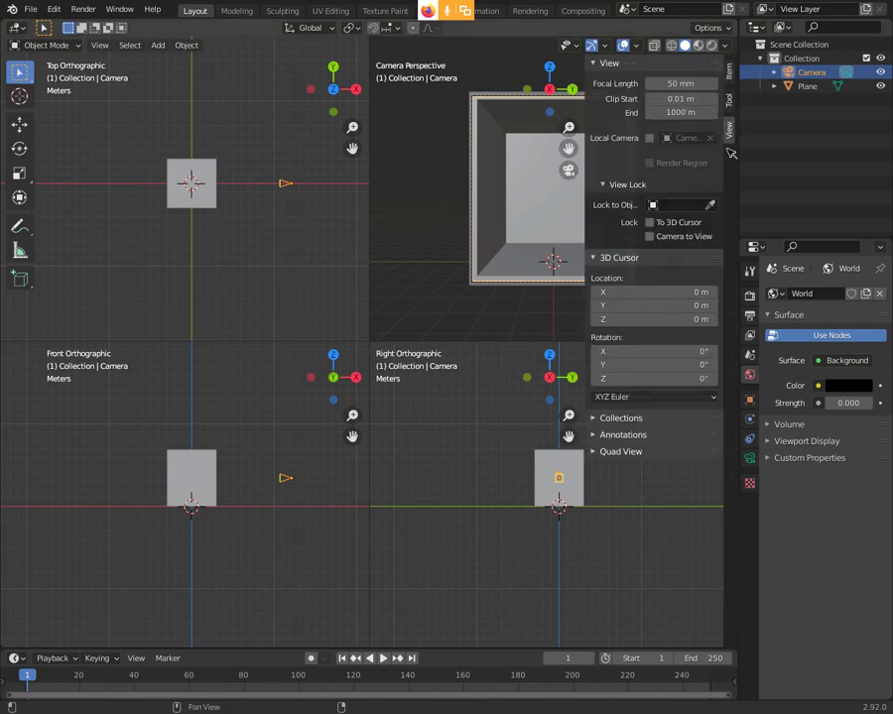
left_click_drag(675, 319, 754, 319)
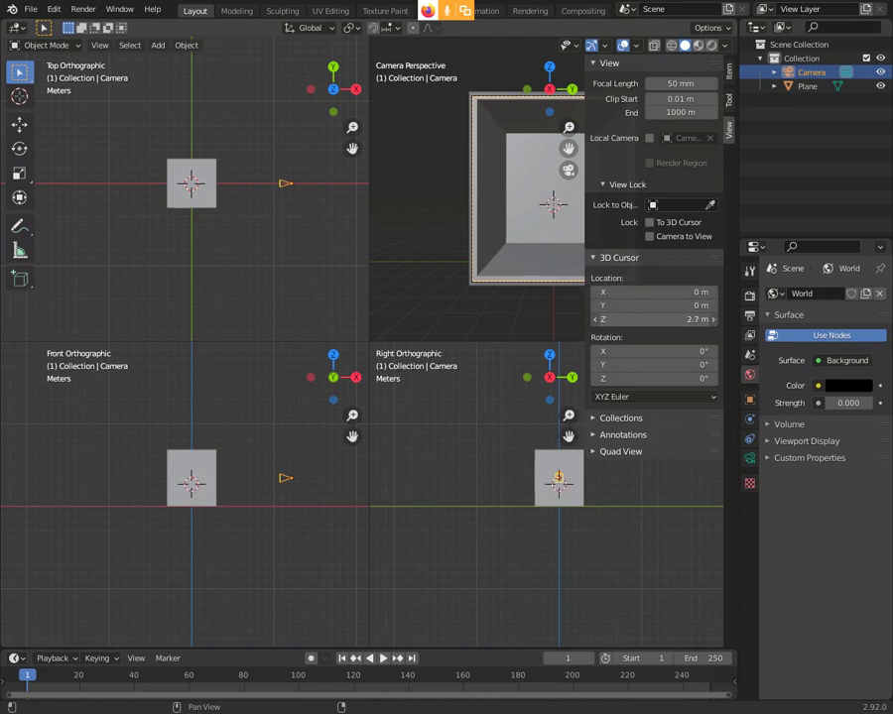
mouse_move(694, 320)
left_mouse_down()
mouse_move(672, 319)
mouse_move(690, 320)
mouse_move(680, 319)
left_mouse_up()
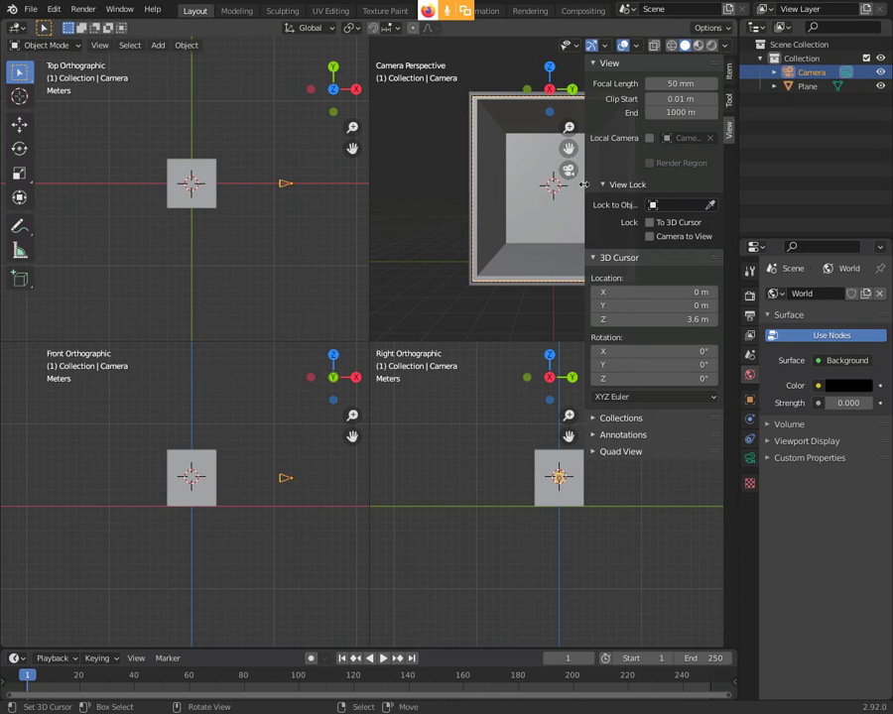
left_click_drag(585, 184, 728, 200)
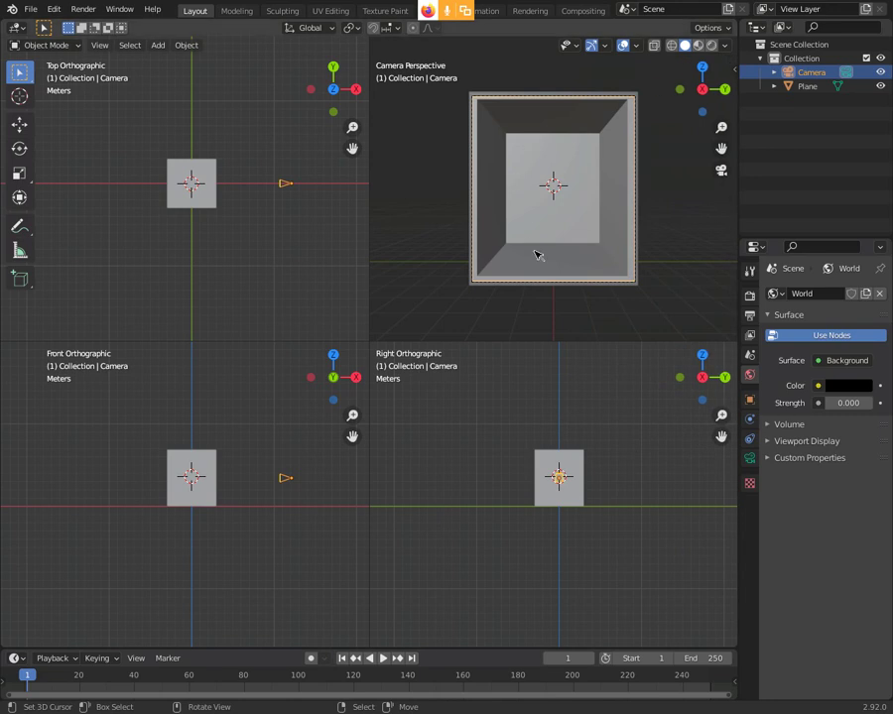
key("F3")
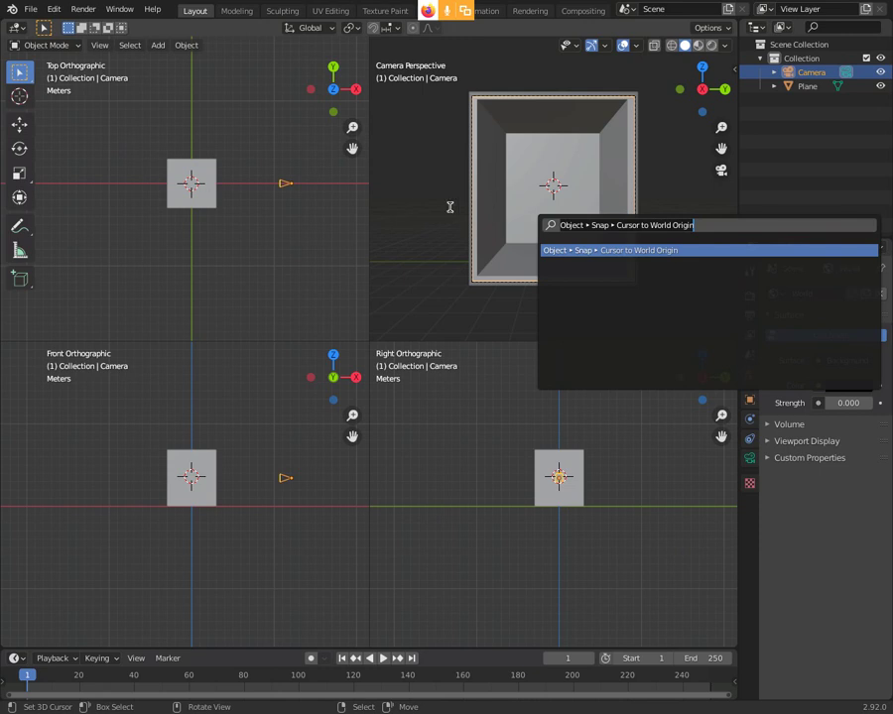
Step: Raise the 3D cursor to Z 4.9 m and select the Plane room object
key("Escape")
left_click(734, 69)
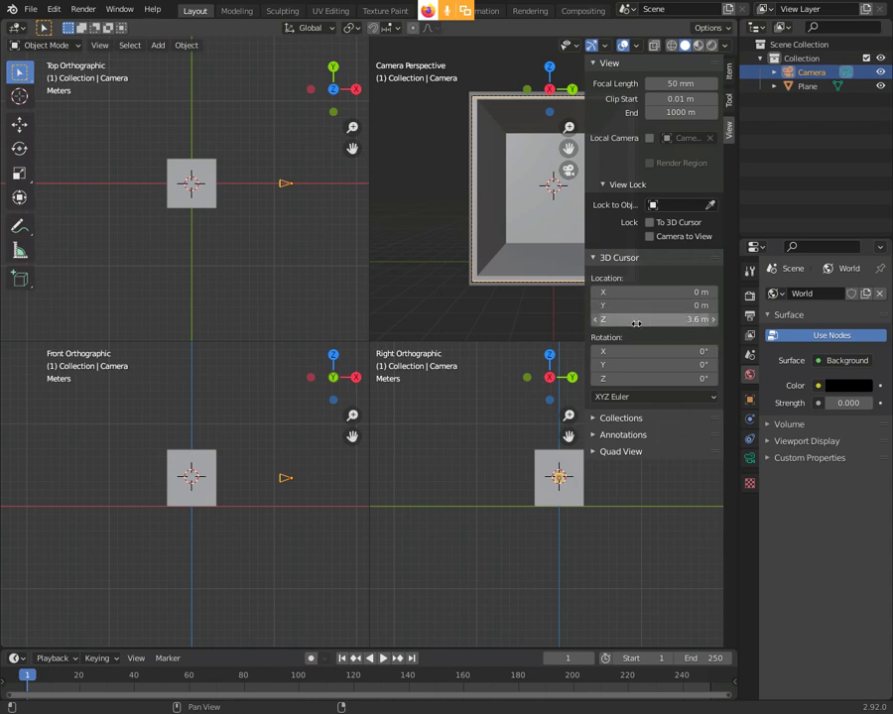
left_click_drag(636, 324, 685, 320)
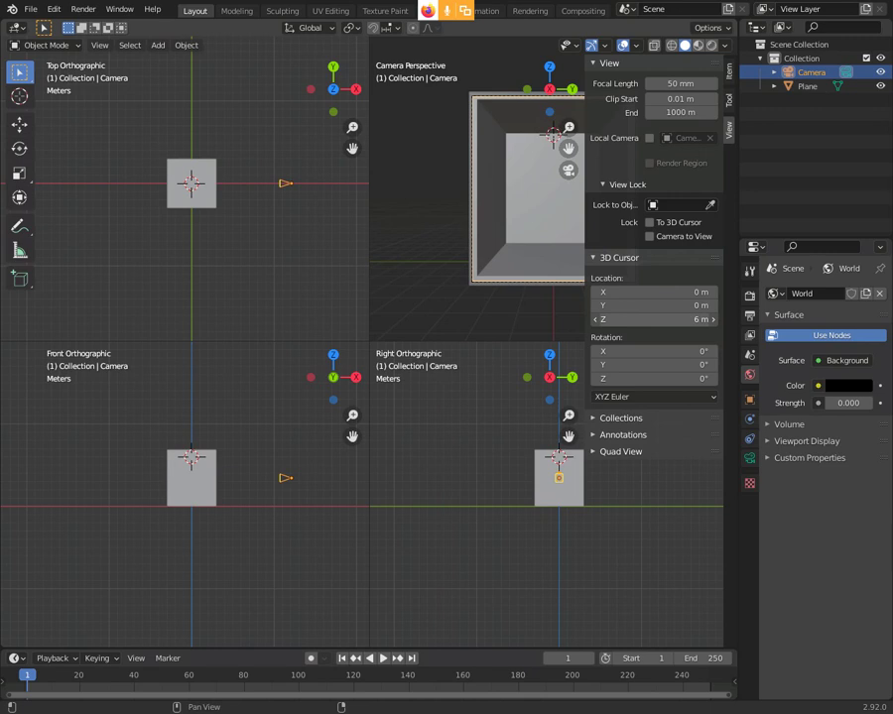
left_click_drag(685, 320, 663, 319)
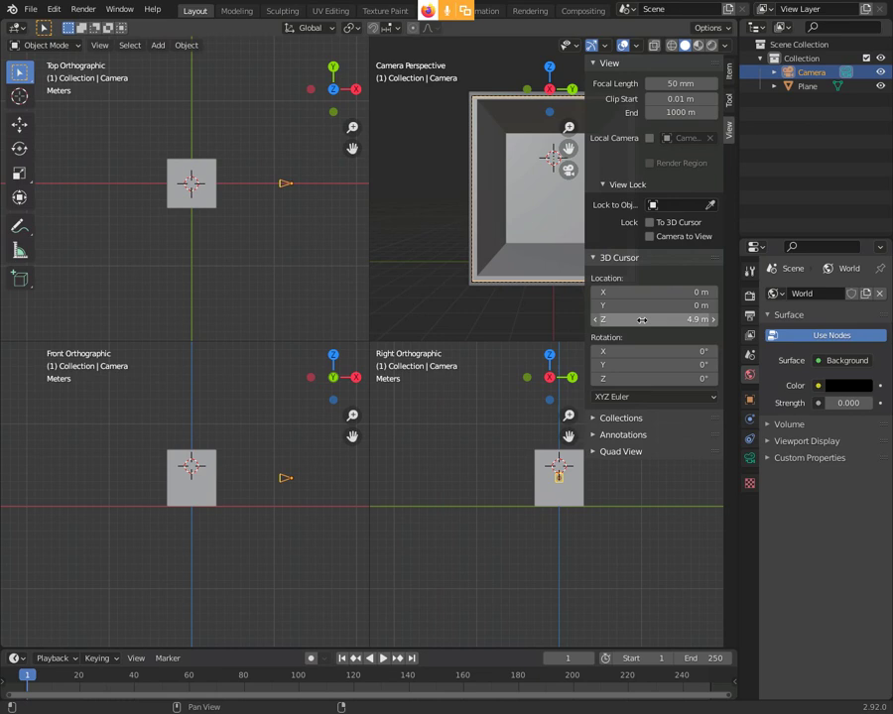
left_click(733, 106)
left_click(730, 127)
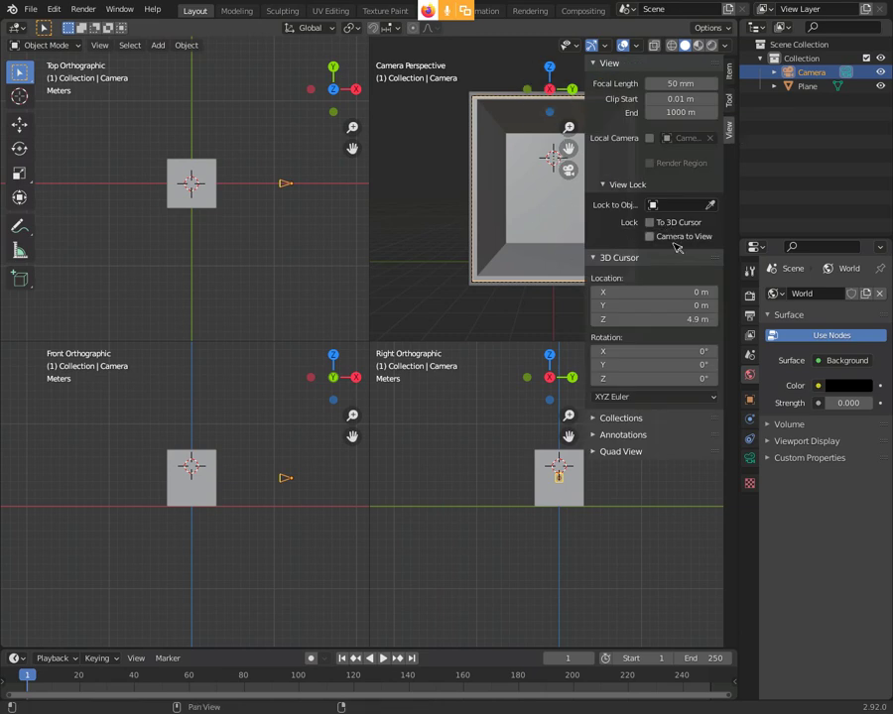
left_click(788, 86)
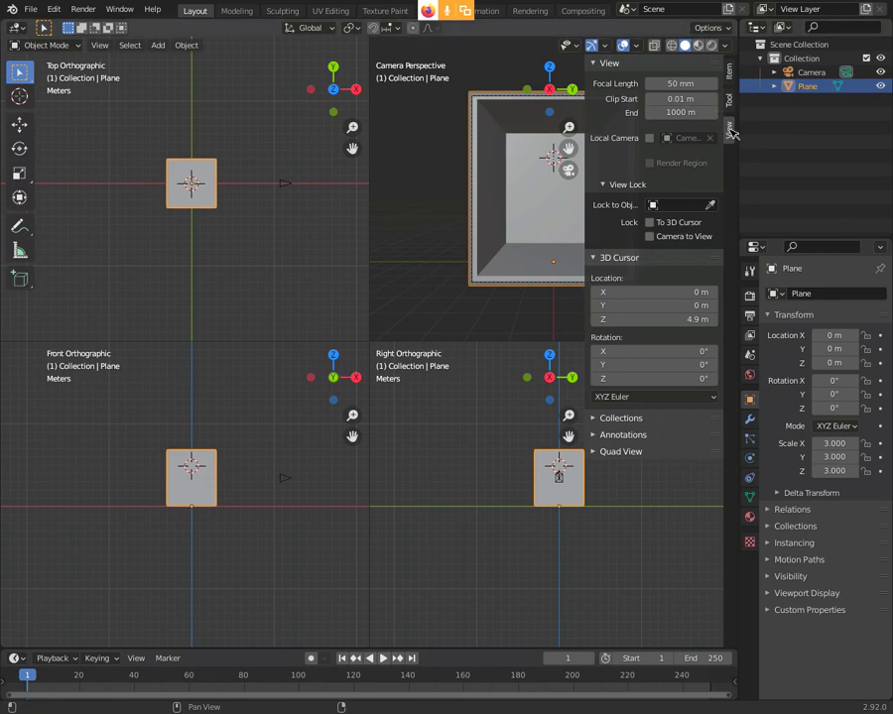
Step: Check the Plane's 6.89 m height, then set the 3D cursor Z to 5.1 m
left_click(731, 74)
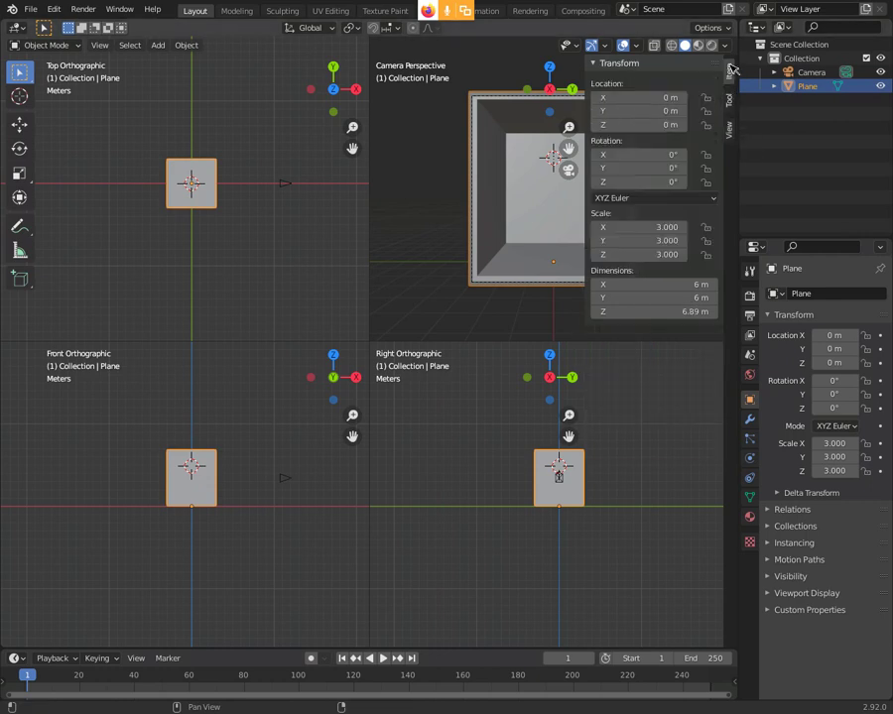
left_click(729, 129)
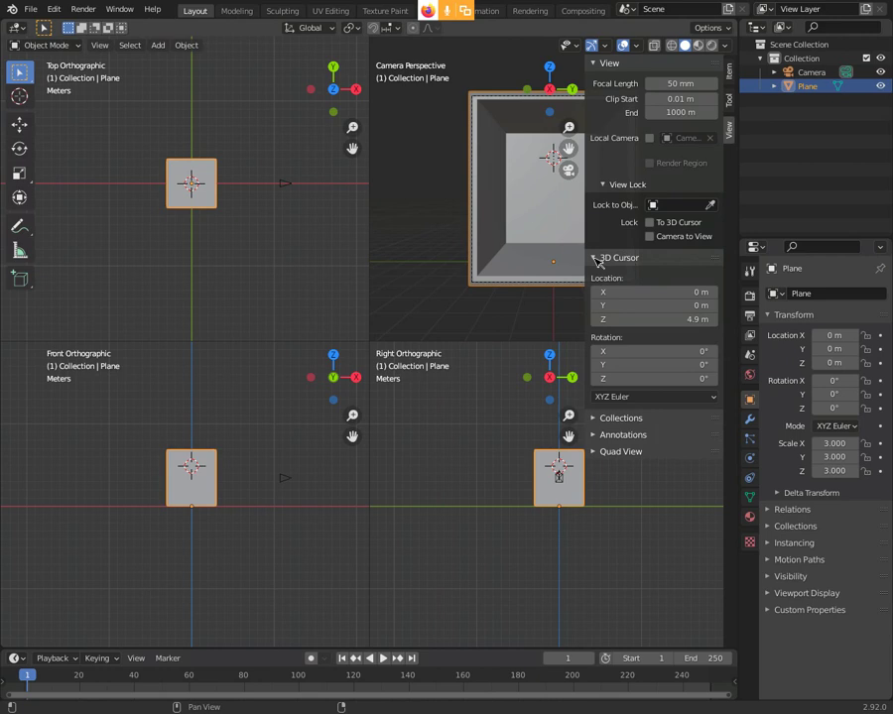
left_click(596, 258)
left_click(596, 258)
left_click_drag(655, 320, 650, 320)
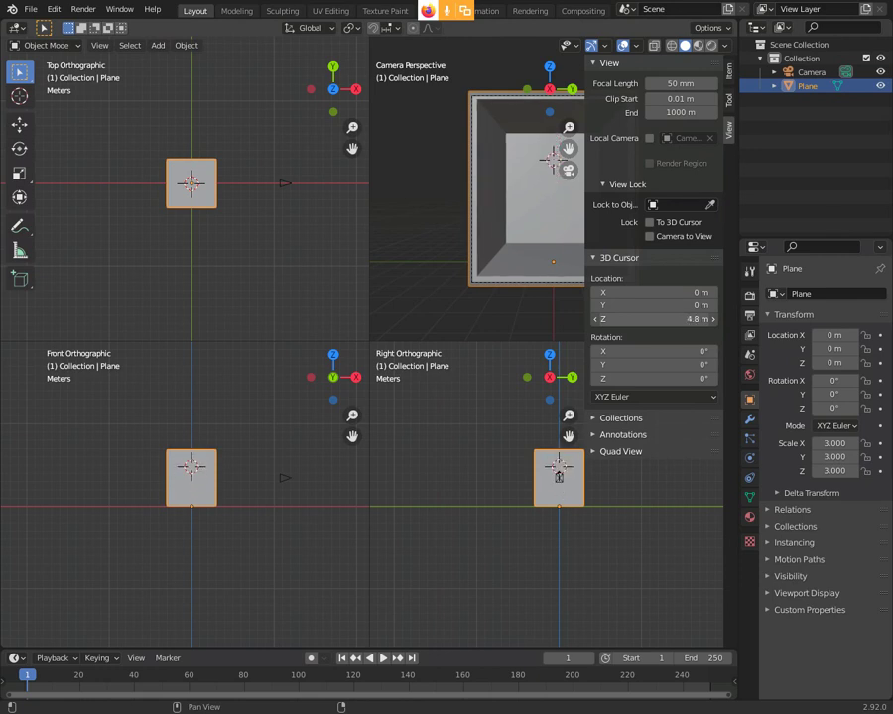
left_click_drag(650, 320, 660, 320)
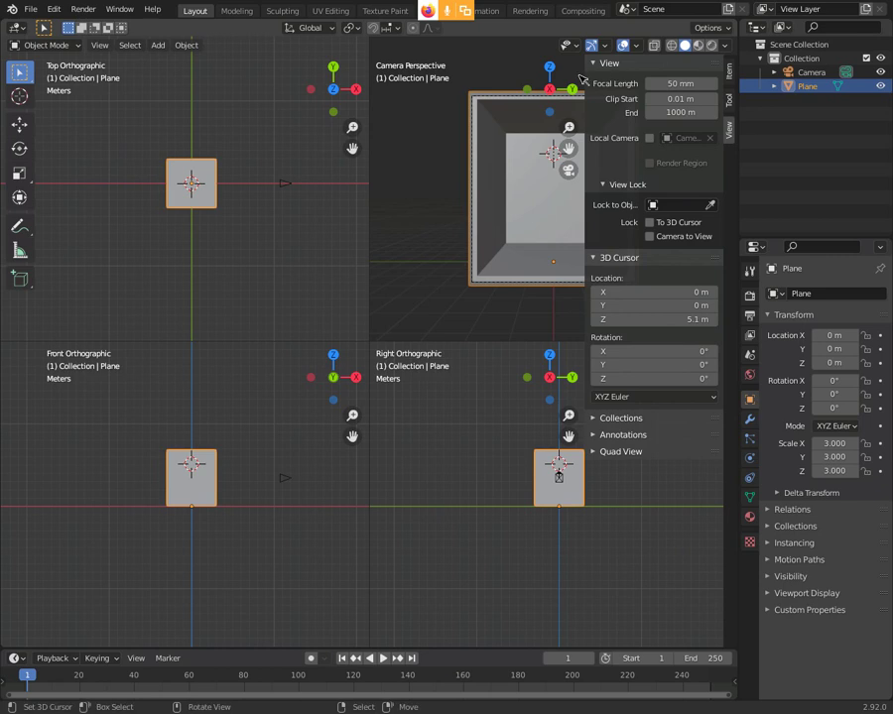
key("n")
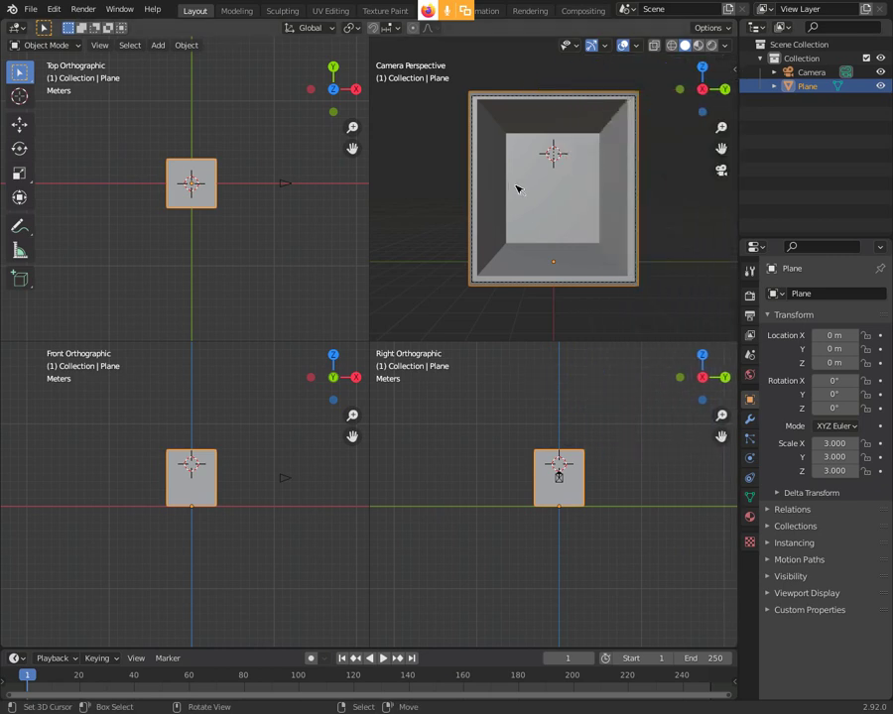
Step: Add a Cube mesh at the cursor (0, 0, 5.1 m) via the 'add cube' search
key("F3")
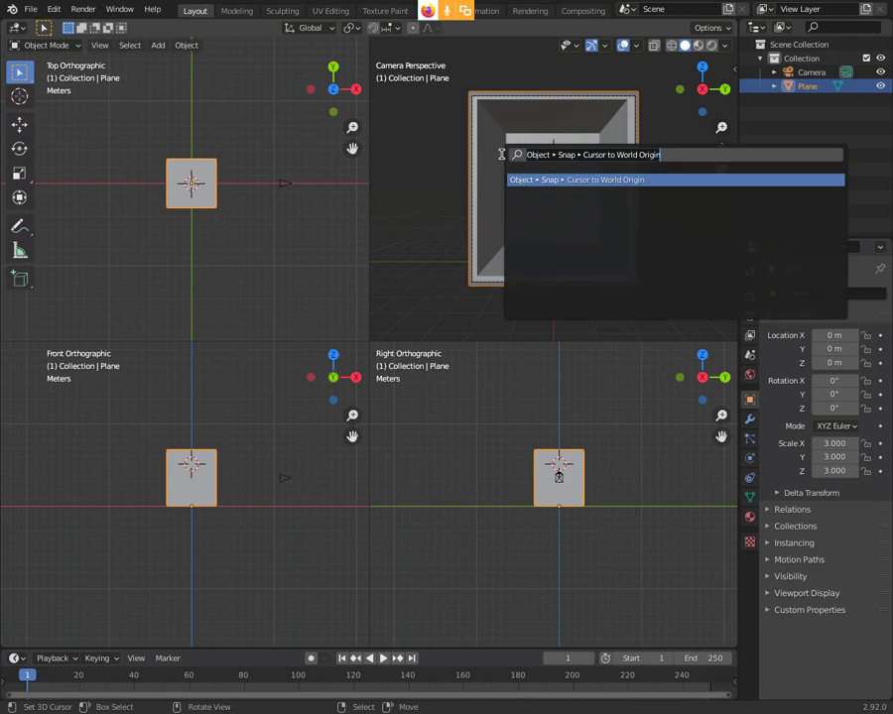
type("add")
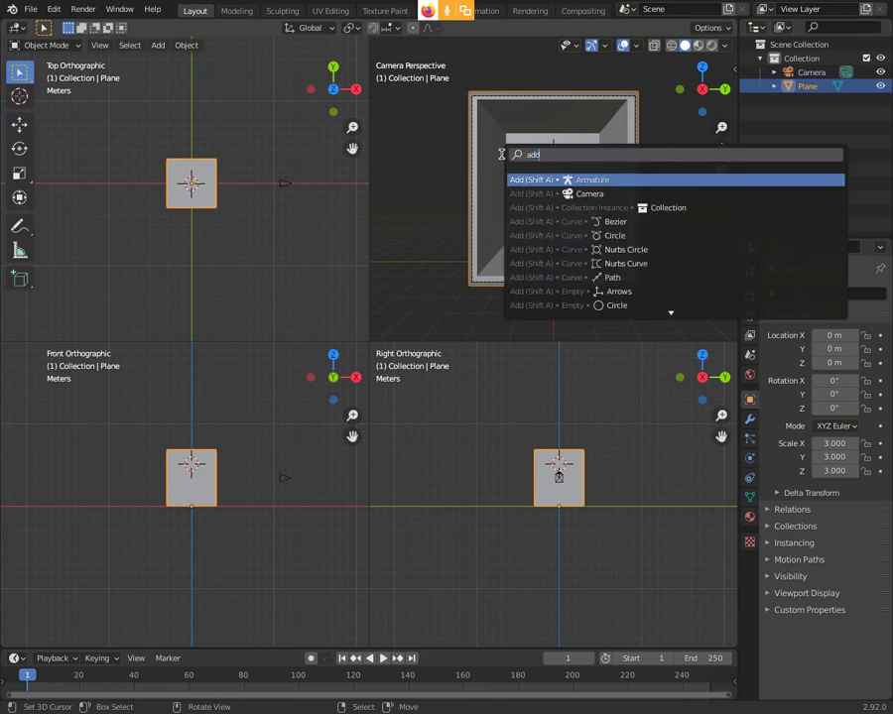
type(" cube")
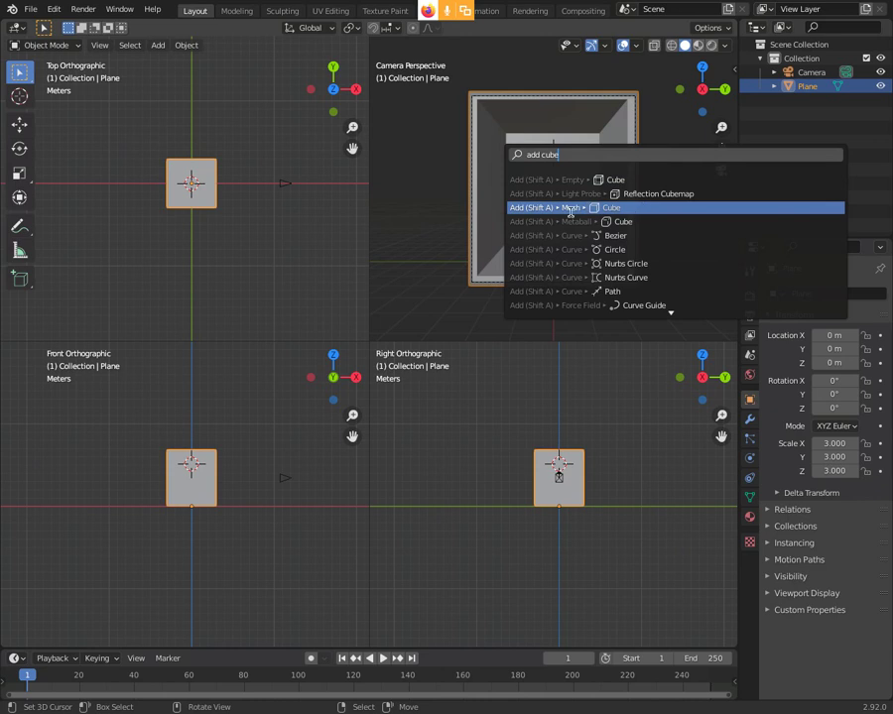
left_click(573, 210)
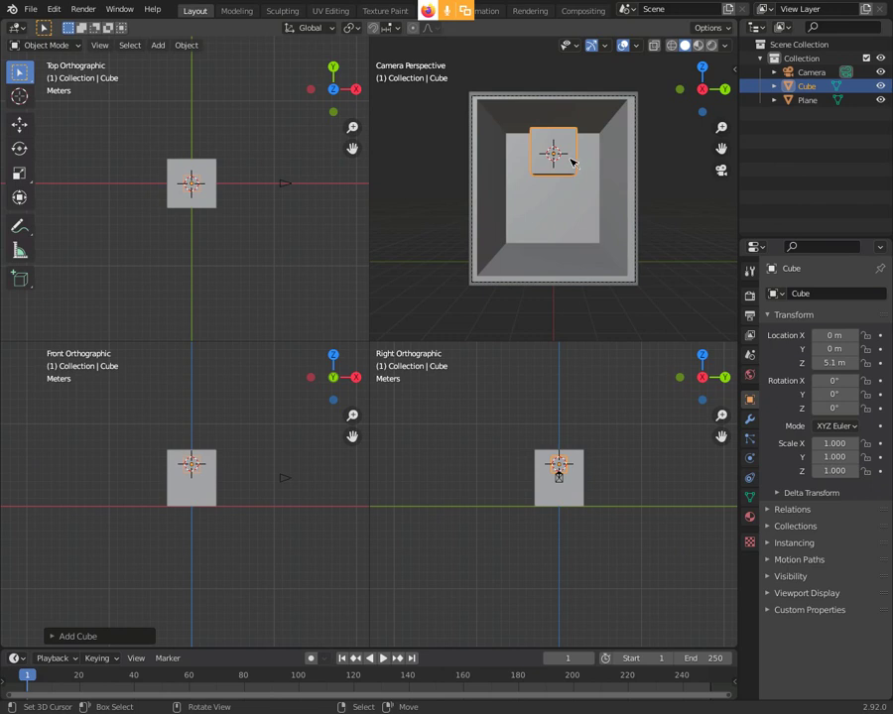
Step: In Edit Mode with X-Ray, select the cube's bottom vertices and start a Z-only move
scroll(575, 158, "up", 1)
key("Tab")
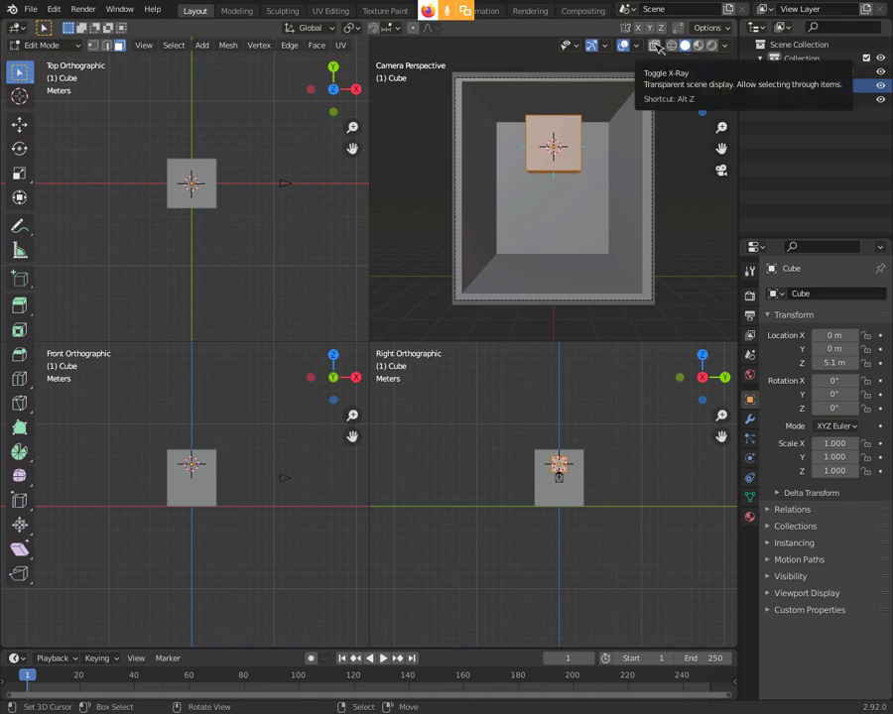
left_click(657, 45)
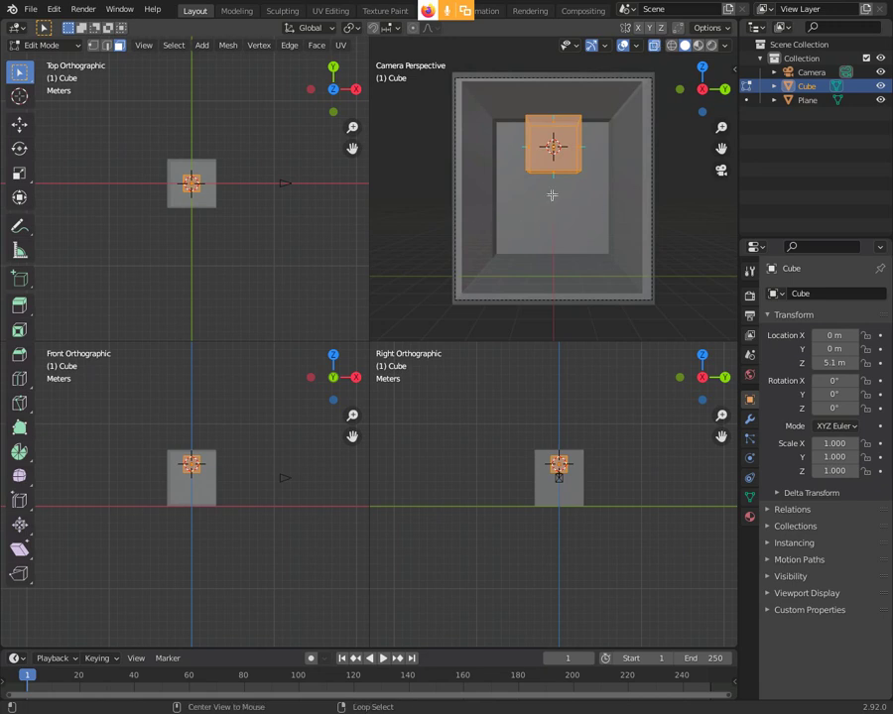
key("alt+a")
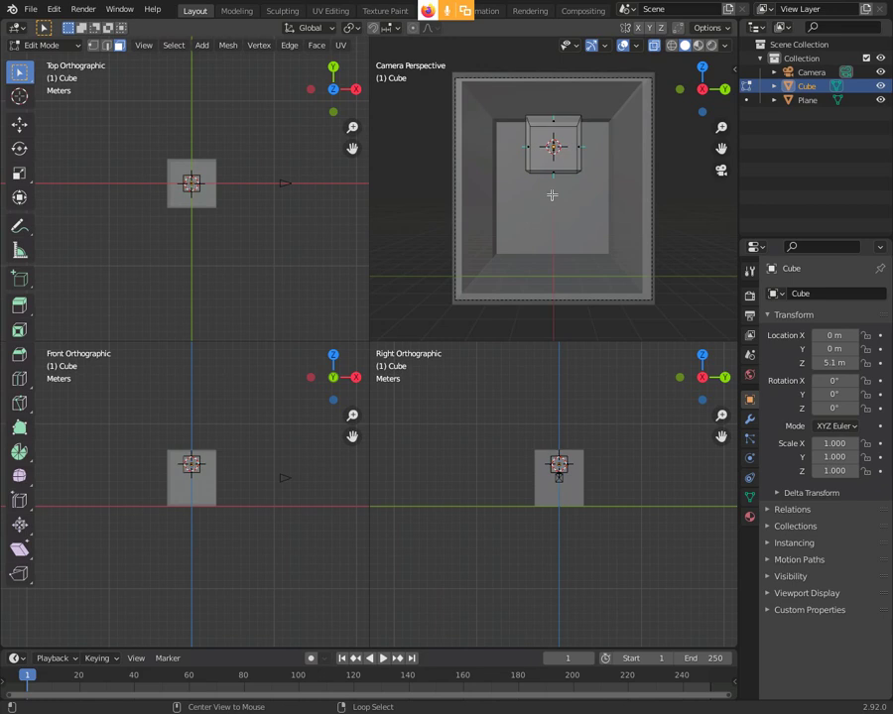
left_click(92, 45)
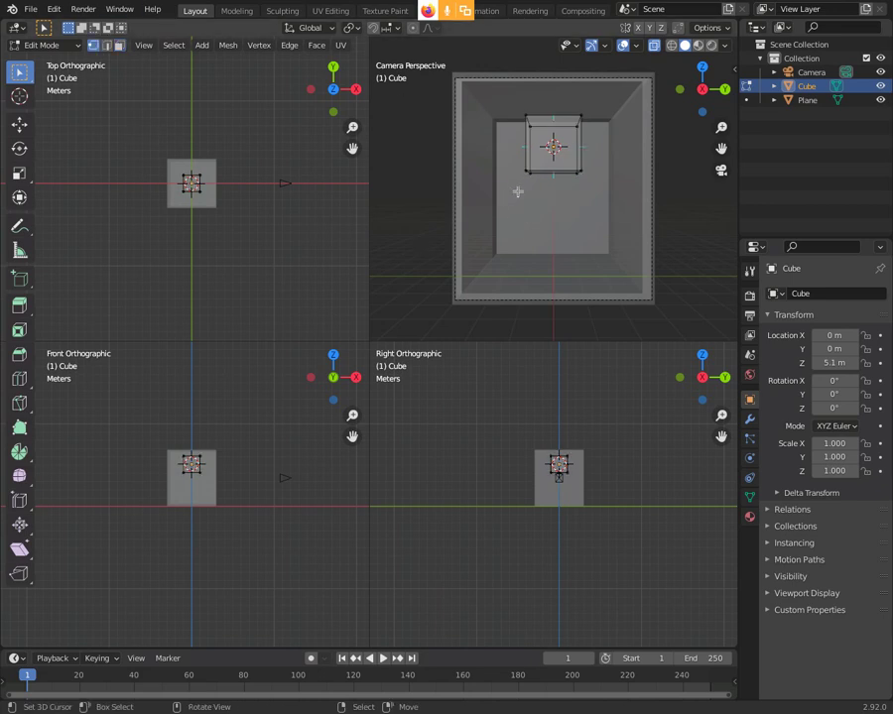
left_click_drag(517, 164, 592, 188)
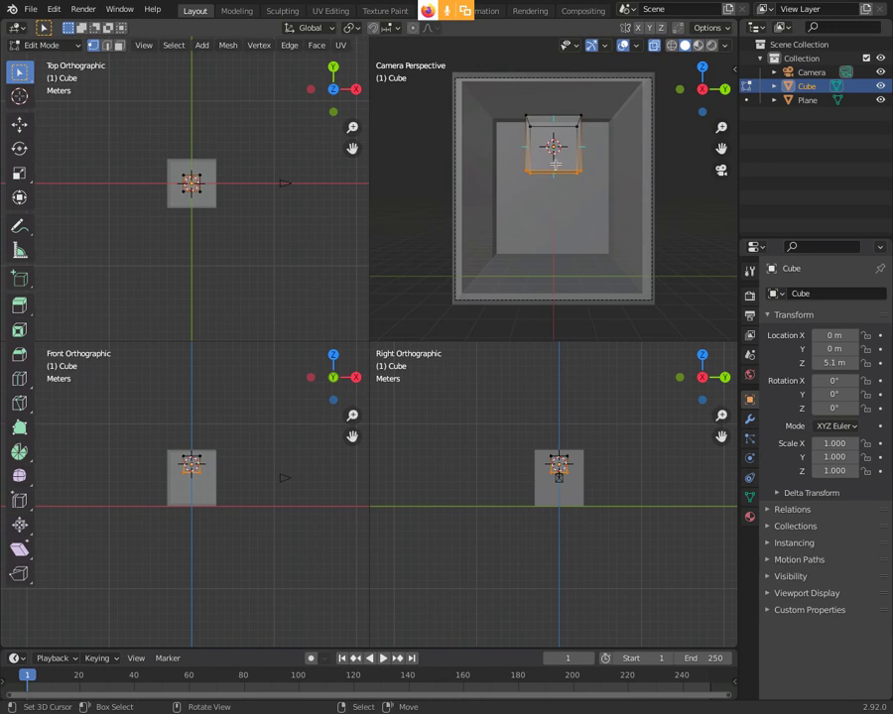
key("g")
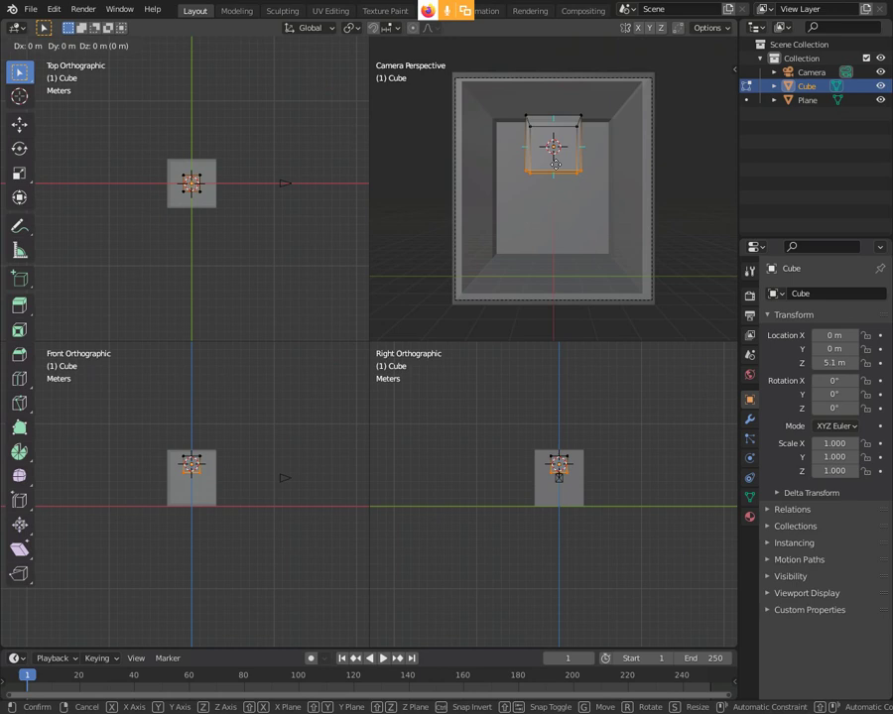
key("z")
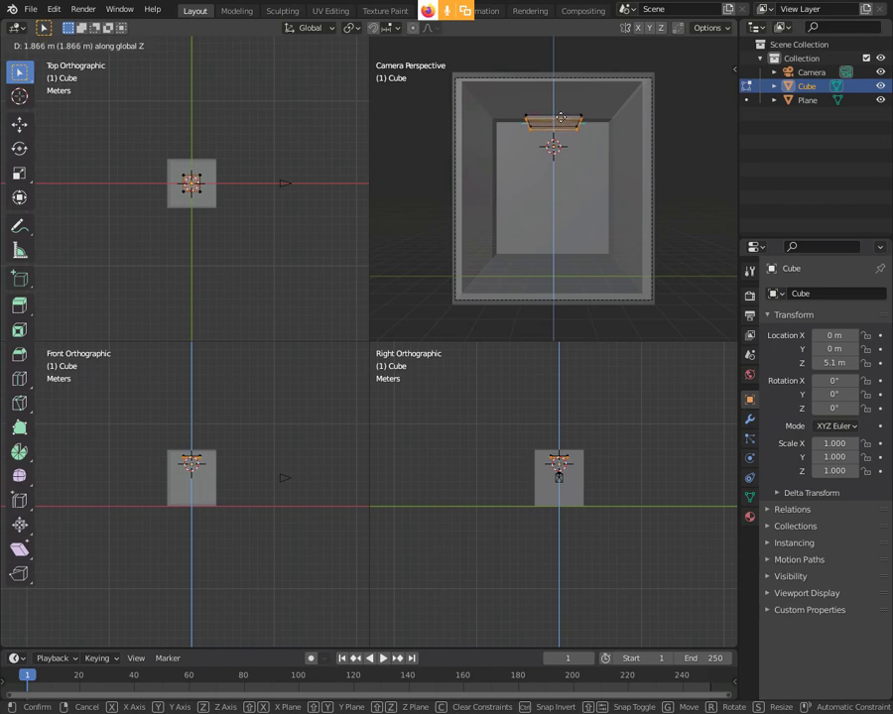
Step: Confirm the bottom vertices 1.866 m up into a thin slab and return to Object Mode
left_click(561, 117)
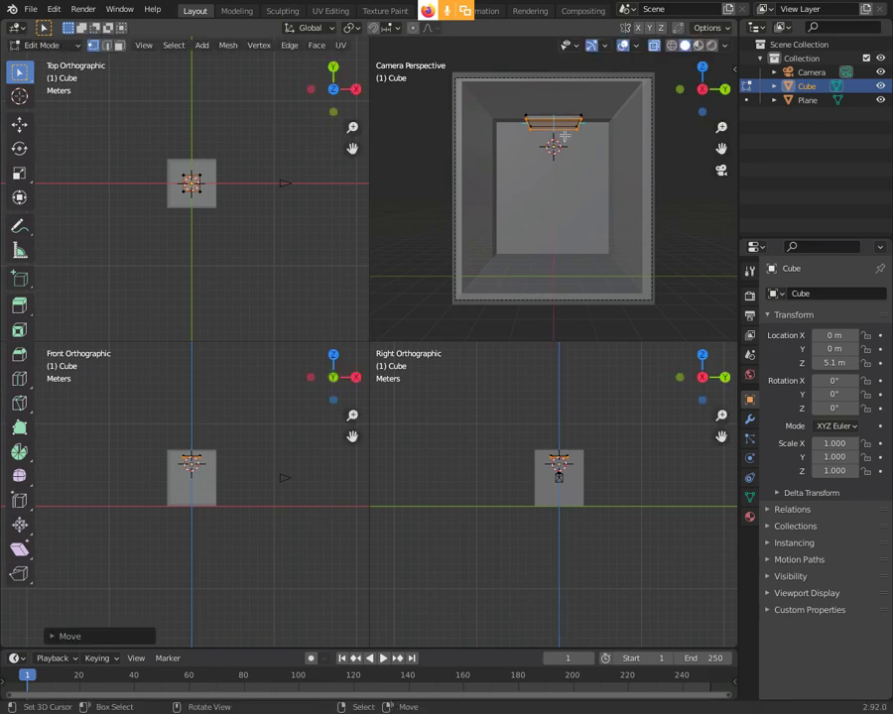
scroll(582, 154, "down", 2)
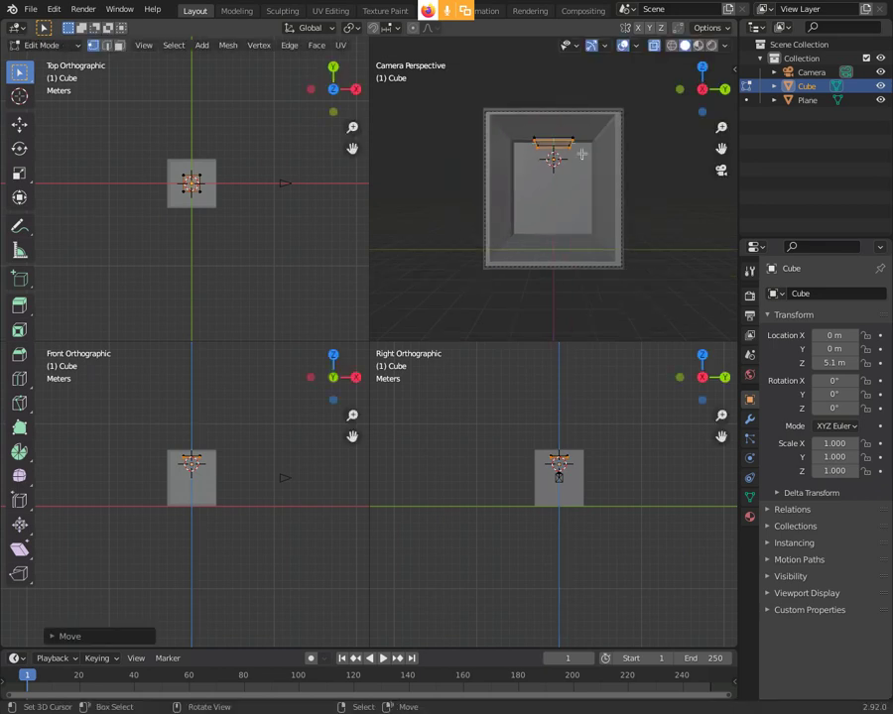
scroll(578, 157, "up", 1)
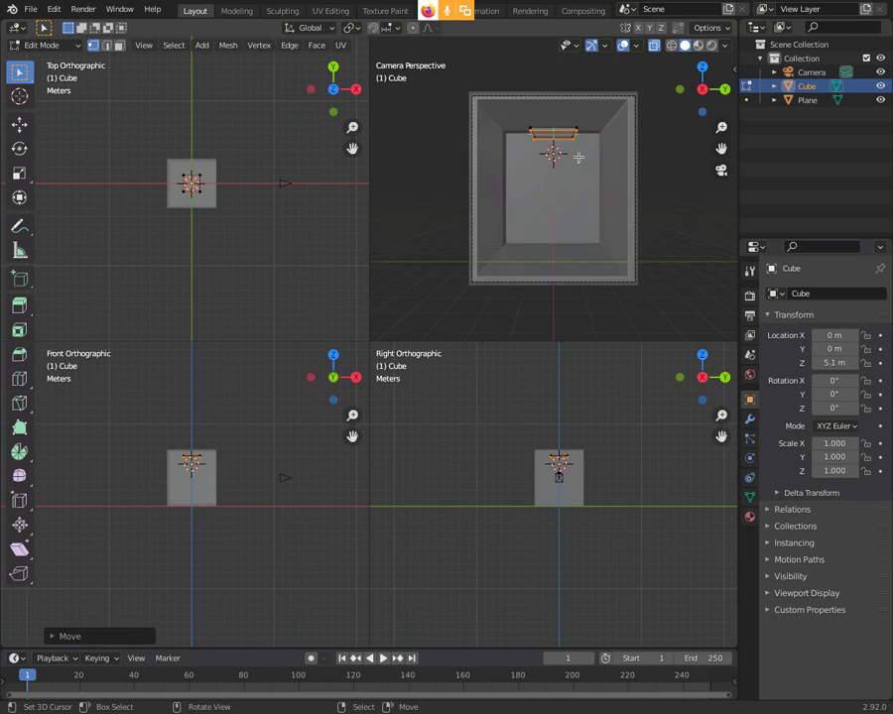
scroll(579, 156, "down", 2)
scroll(579, 157, "down", 2)
scroll(579, 157, "up", 2)
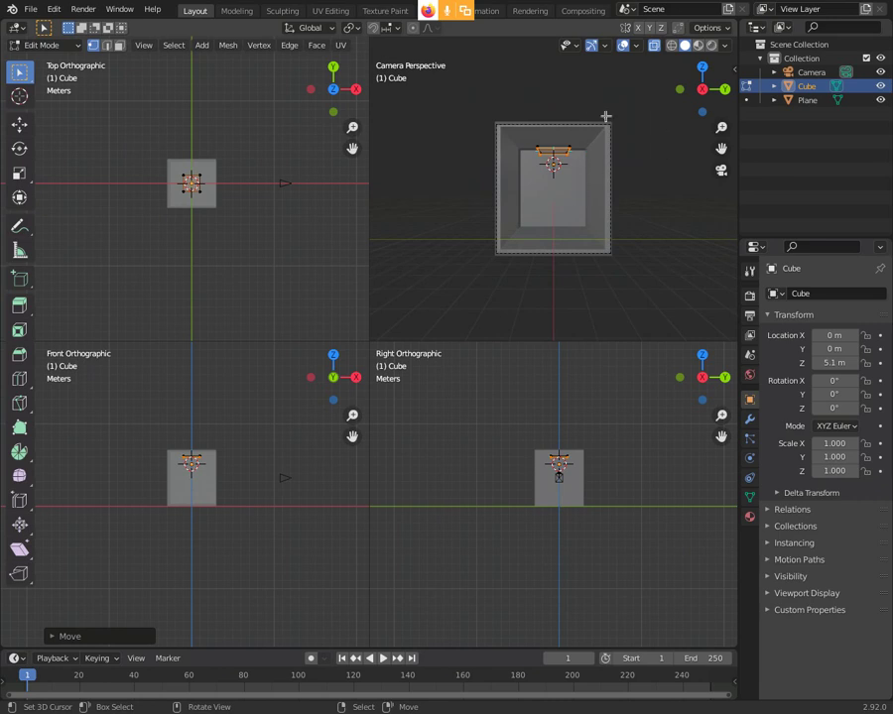
middle_click_drag(590, 123, 593, 145)
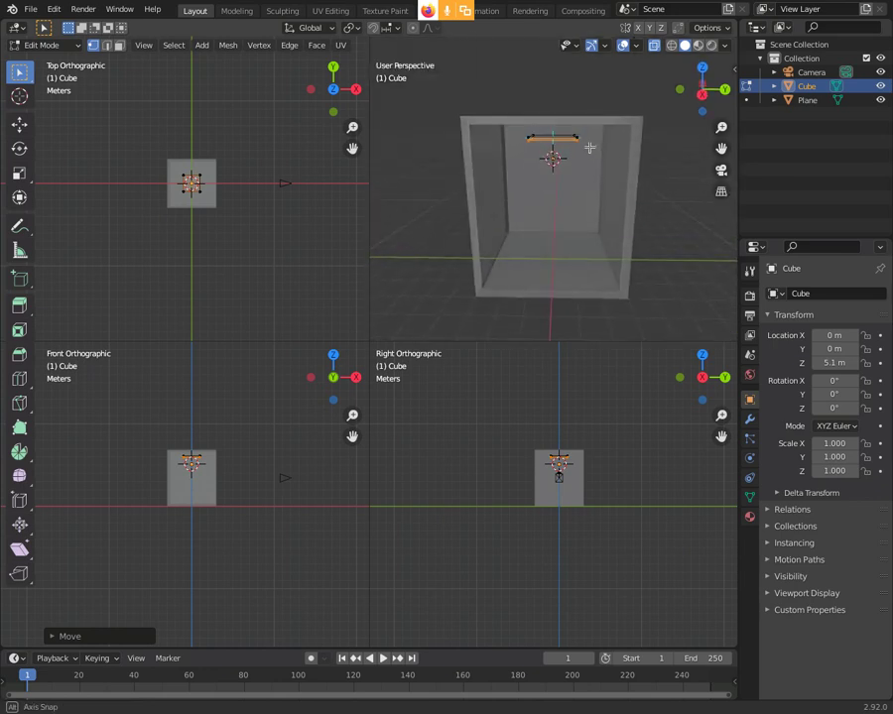
middle_click_drag(593, 145, 520, 151)
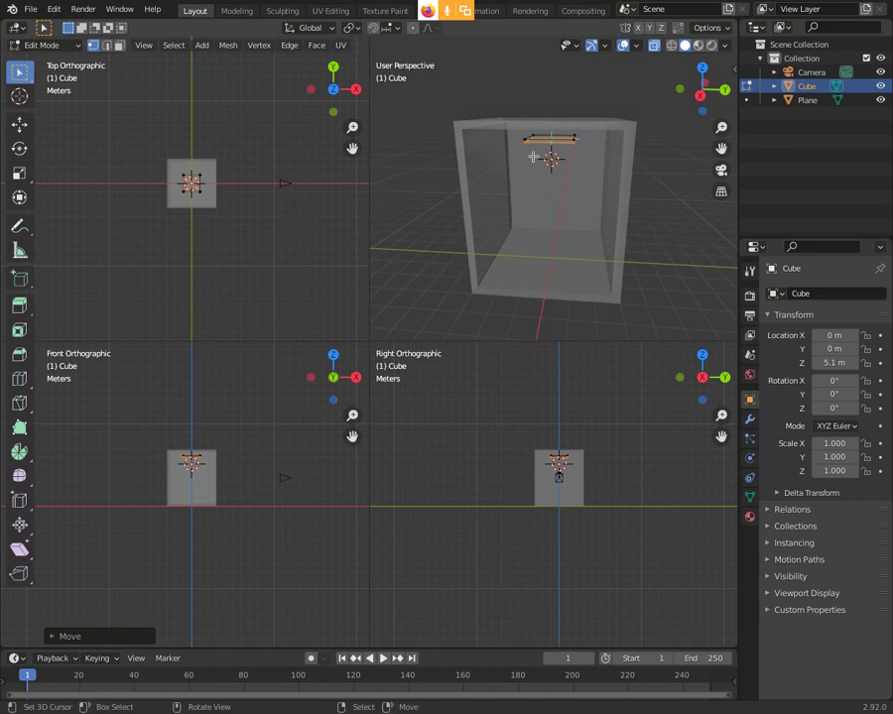
key("Tab")
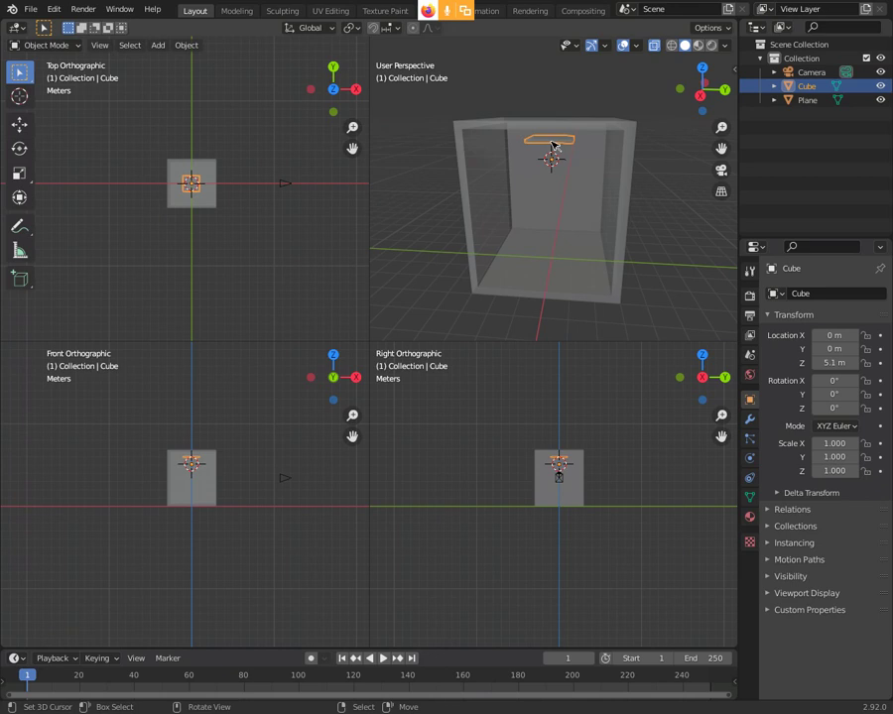
Step: Move the slab straight up along Z to 5.575 m, via an intermediate 5.4494 m
key("g")
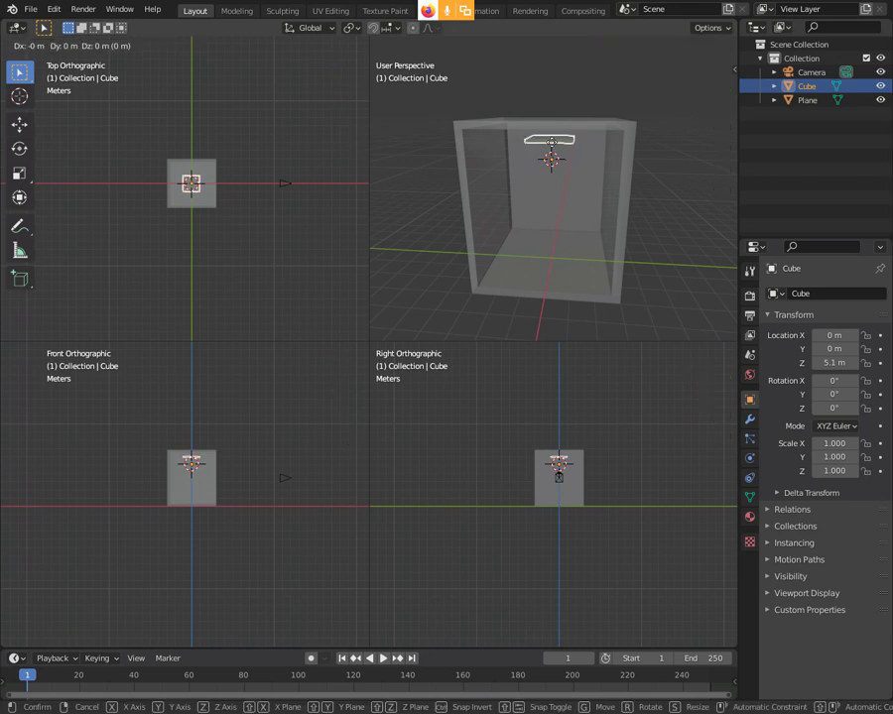
key("z")
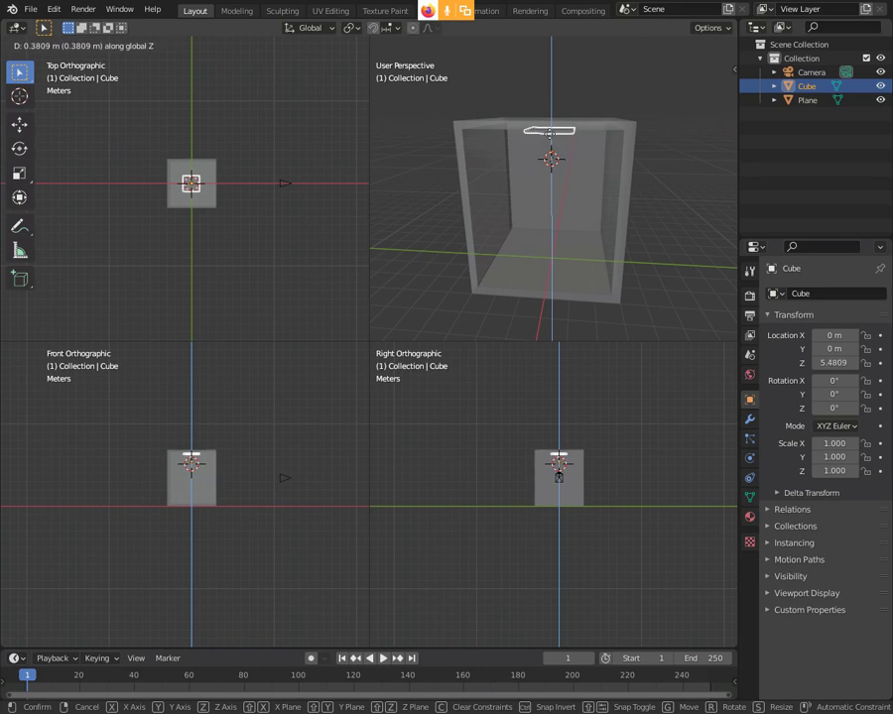
left_click(559, 149)
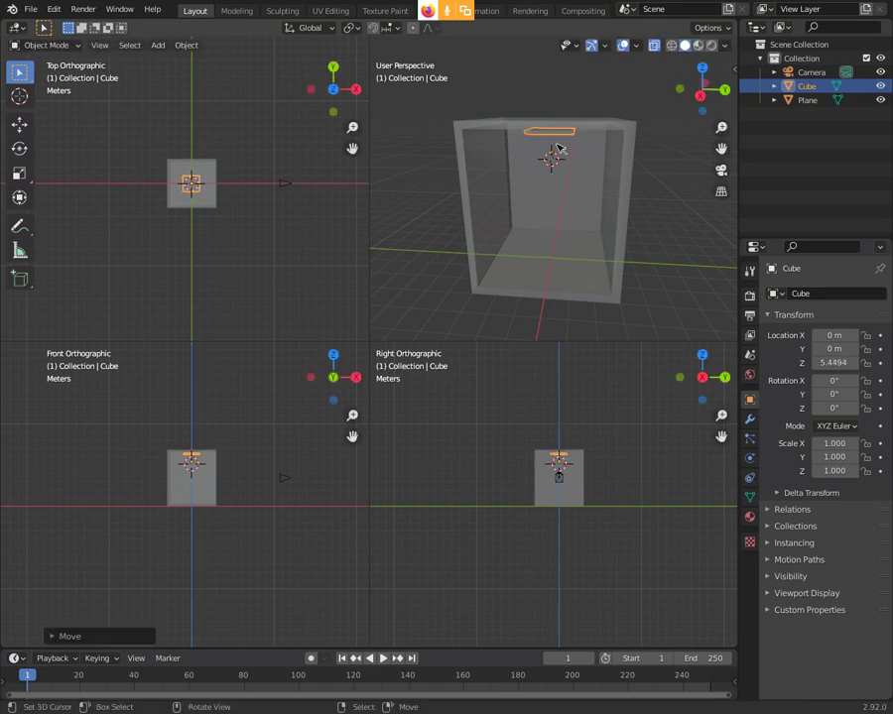
middle_click_drag(559, 149, 652, 199)
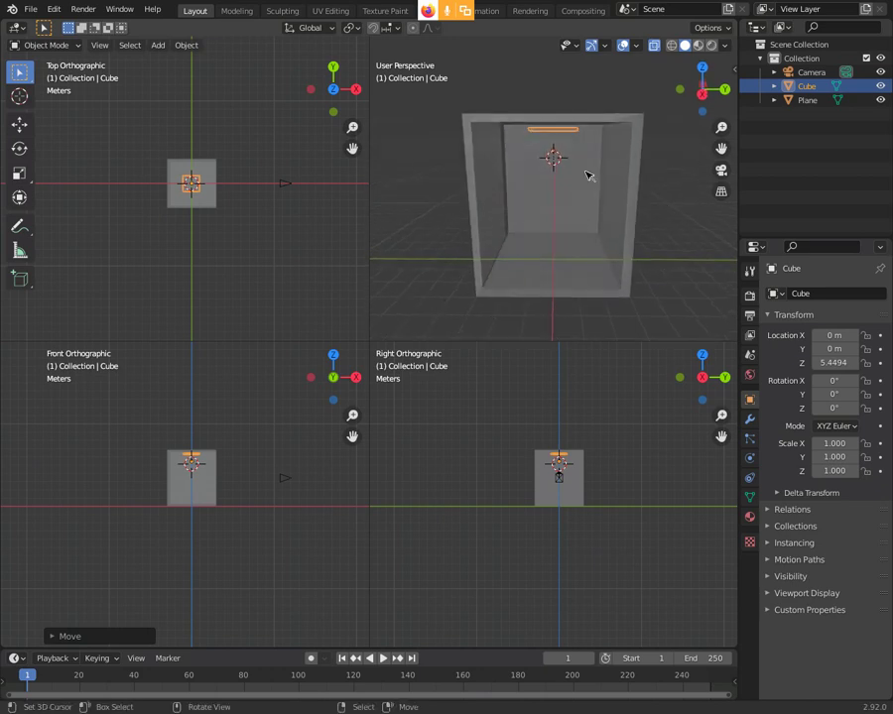
key("g")
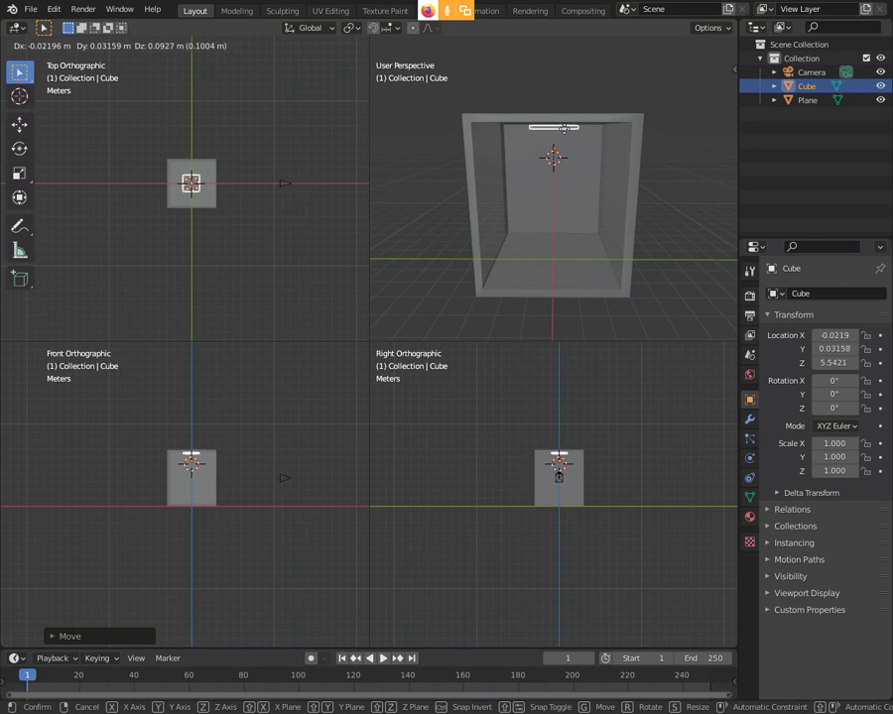
key("z")
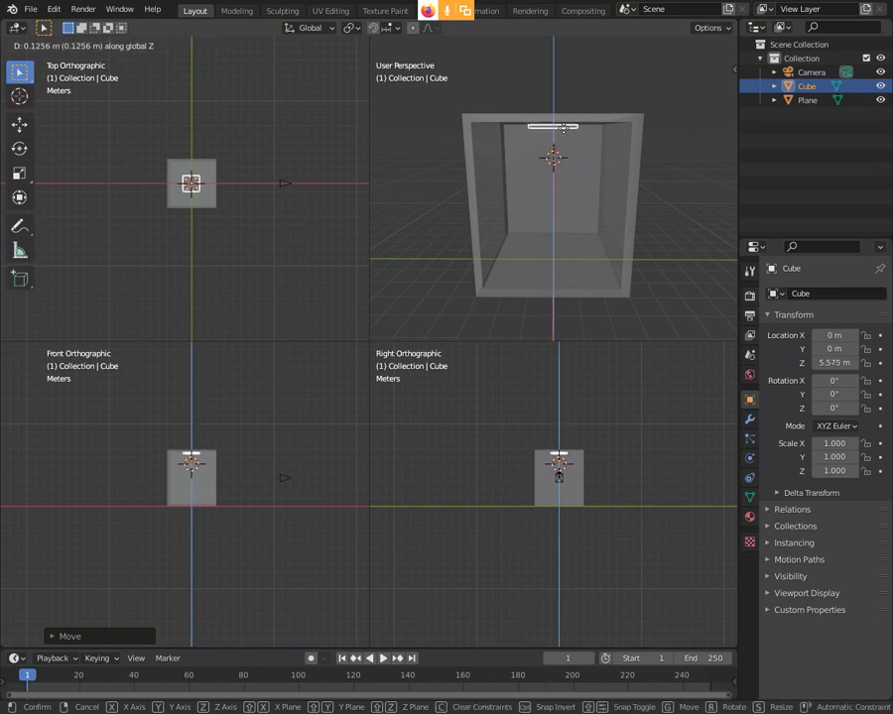
left_click(562, 129)
mouse_move(617, 167)
middle_mouse_down()
mouse_move(688, 178)
mouse_move(688, 170)
mouse_move(674, 186)
mouse_move(694, 172)
mouse_move(684, 176)
mouse_move(689, 161)
middle_mouse_up()
mouse_move(684, 159)
middle_mouse_down()
mouse_move(696, 164)
mouse_move(683, 178)
mouse_move(684, 152)
mouse_move(680, 166)
middle_mouse_up()
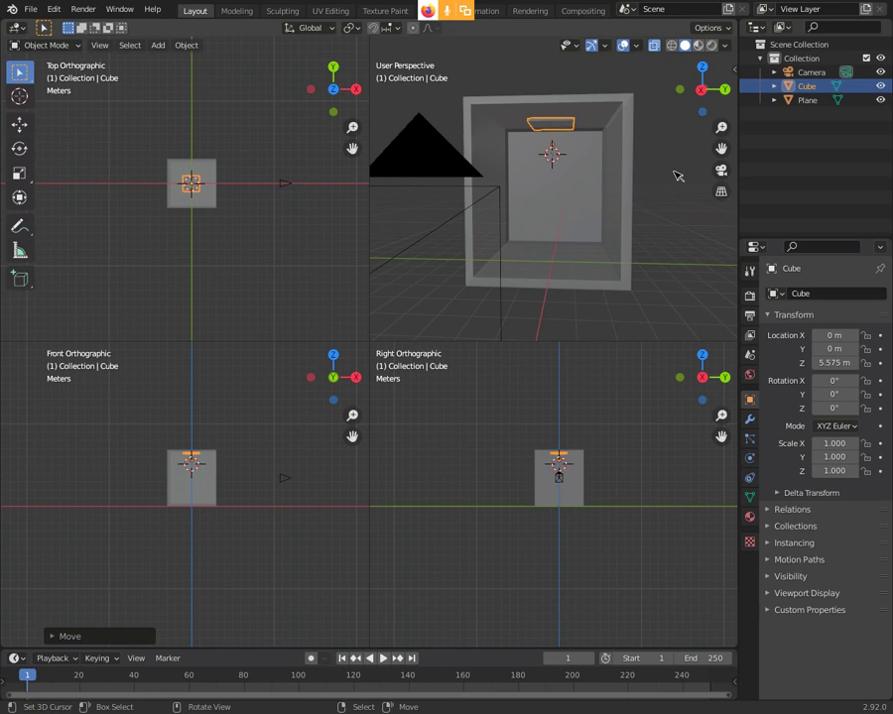
Step: Bring the view inside the box and put the slab into Edit Mode, with the slab in view
scroll(600, 139, "down", 3)
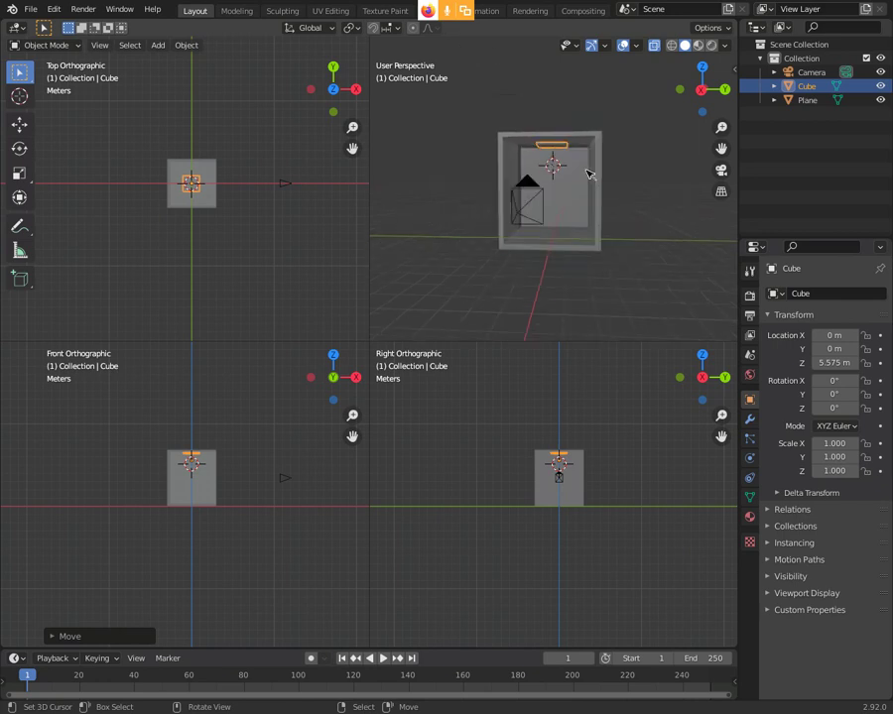
mouse_move(568, 174)
middle_mouse_down()
mouse_move(566, 191)
mouse_move(576, 175)
mouse_move(576, 204)
middle_mouse_up()
scroll(574, 179, "up", 3)
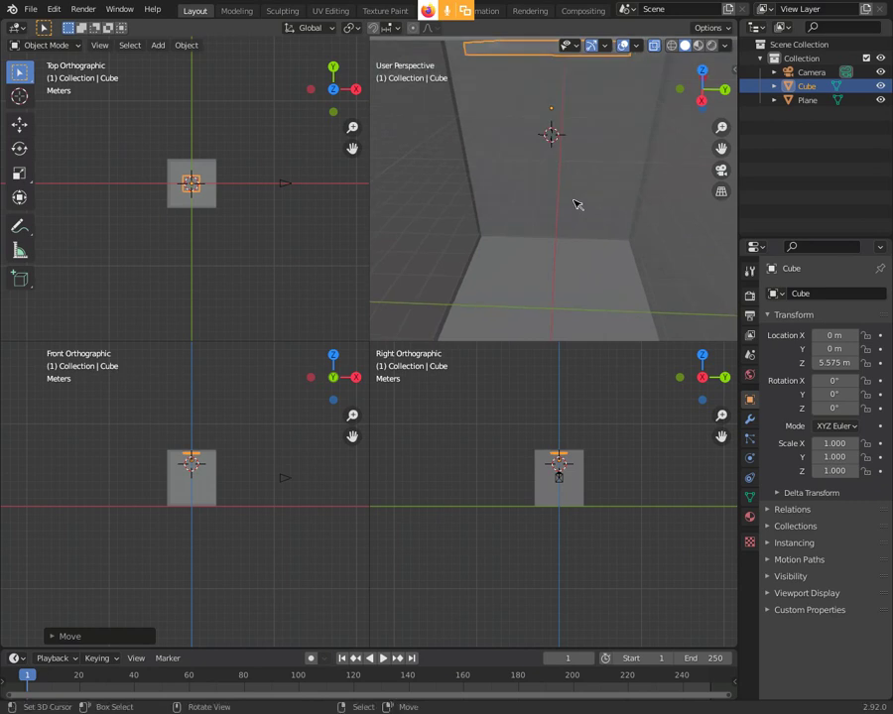
key("Tab")
mouse_move(571, 107)
middle_mouse_down()
mouse_move(584, 148)
mouse_move(583, 132)
middle_mouse_up()
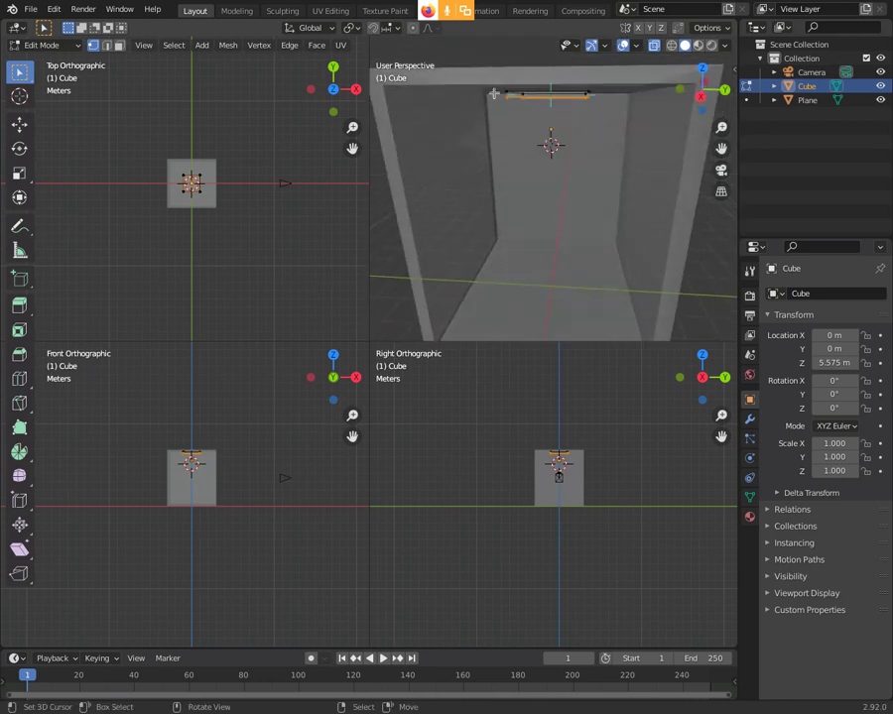
Step: Clear the slab's selection and box-select its top edge vertices while looking up at the ceiling
left_click(579, 122)
mouse_move(581, 127)
middle_mouse_down()
mouse_move(594, 131)
mouse_move(569, 119)
mouse_move(586, 130)
middle_mouse_up()
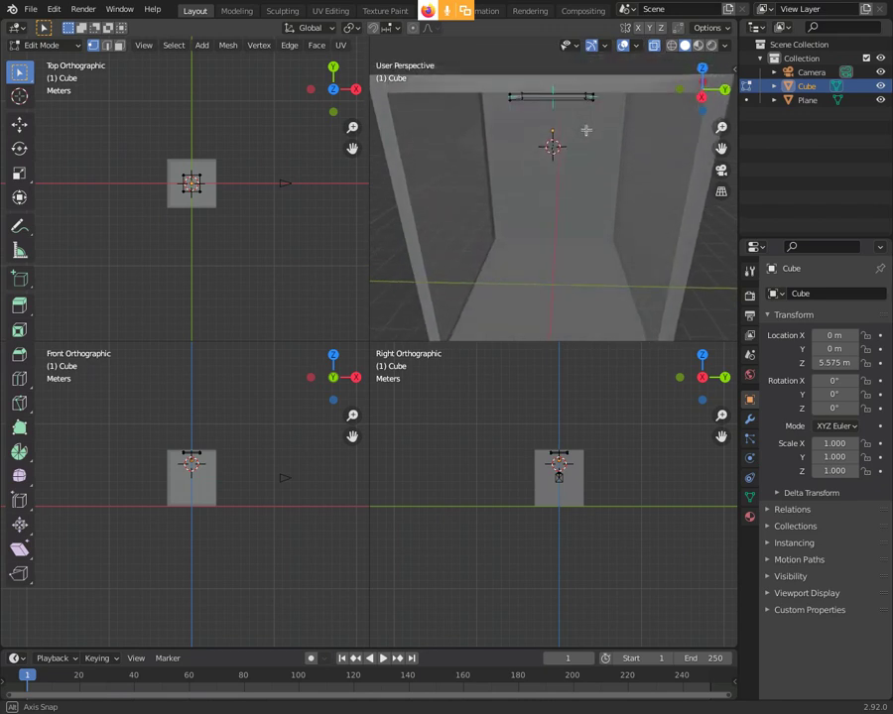
middle_click_drag(587, 130, 585, 129)
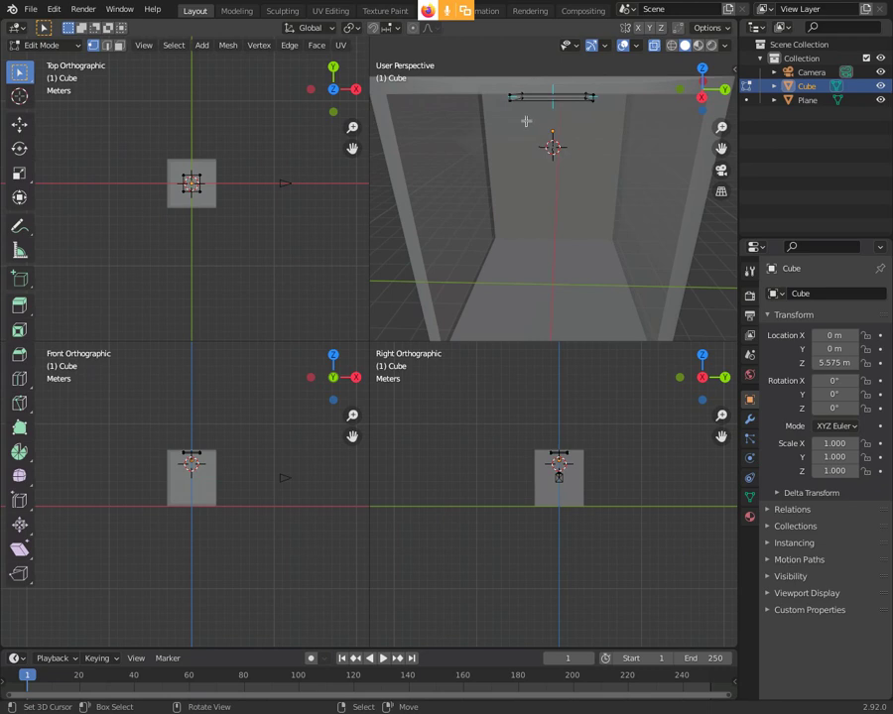
key("b")
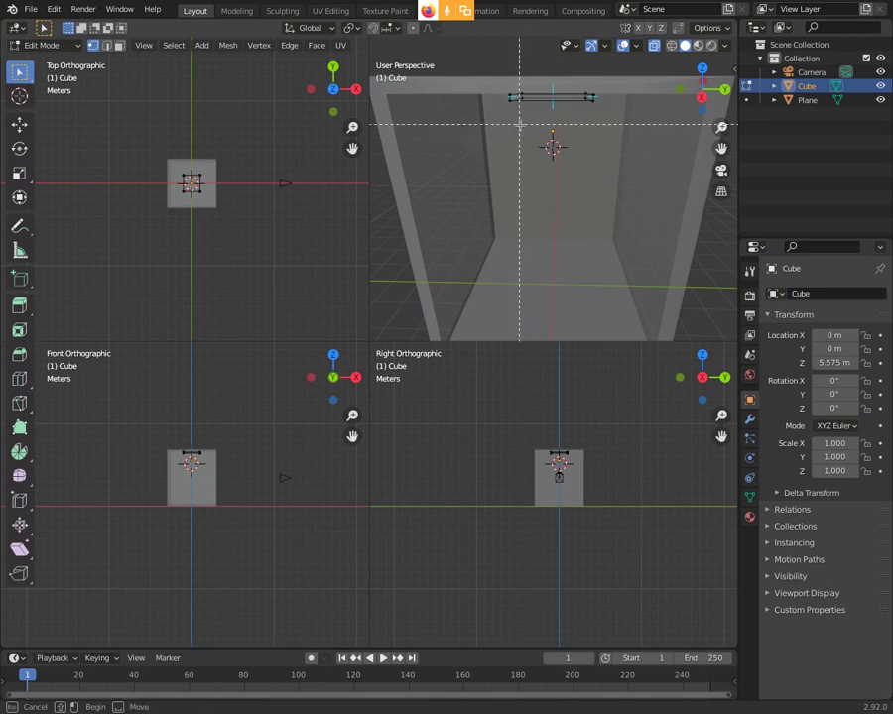
left_click_drag(502, 104, 603, 98)
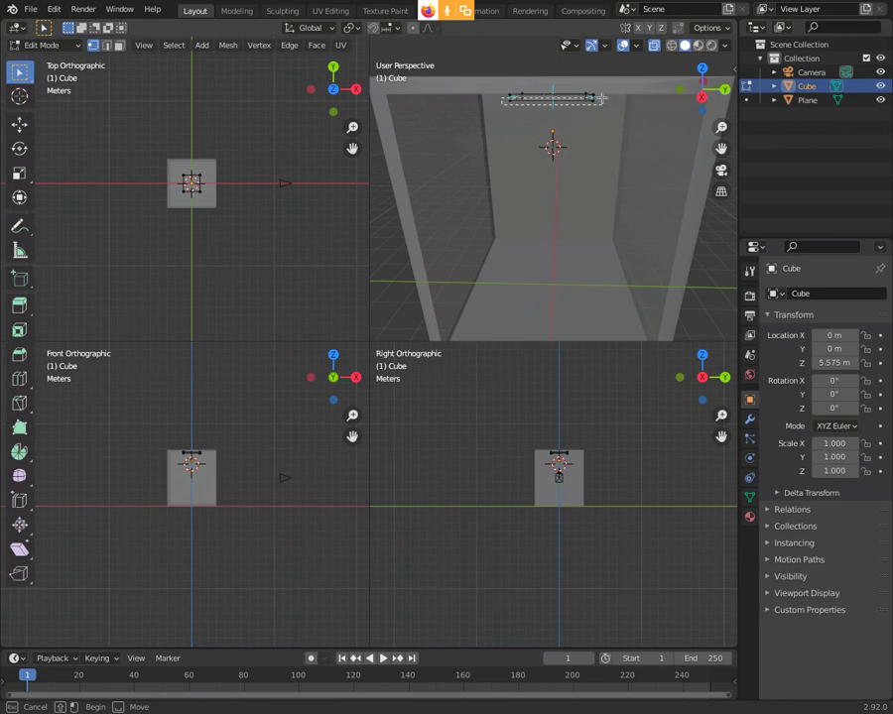
left_click_drag(600, 98, 600, 98)
Step: From a new angle, box-select the slab's whole top face and begin moving it
middle_click_drag(592, 137, 588, 127)
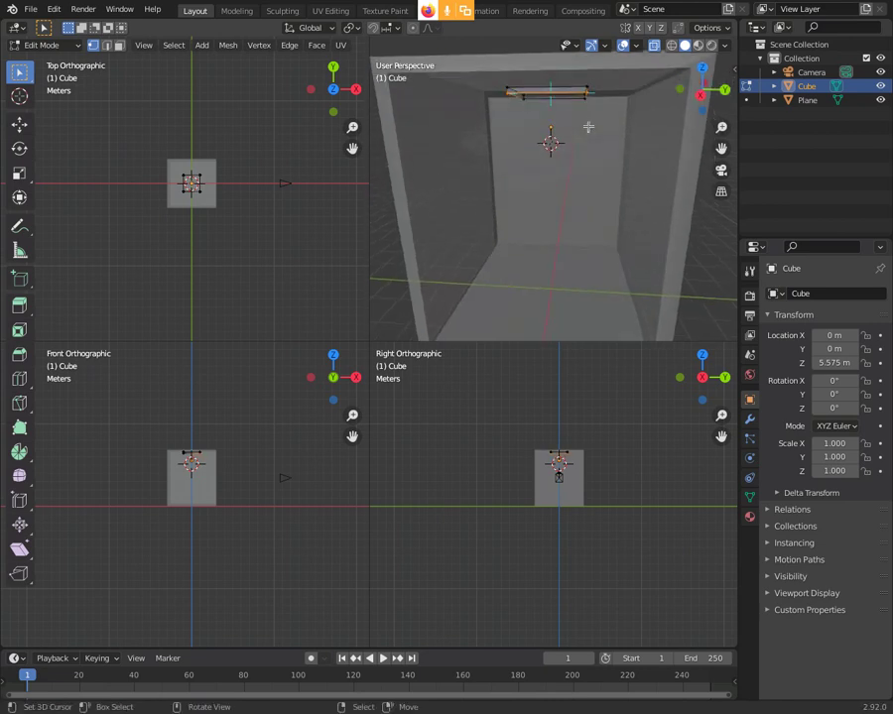
key("b")
left_click_drag(515, 96, 598, 109)
middle_click_drag(598, 116, 606, 128)
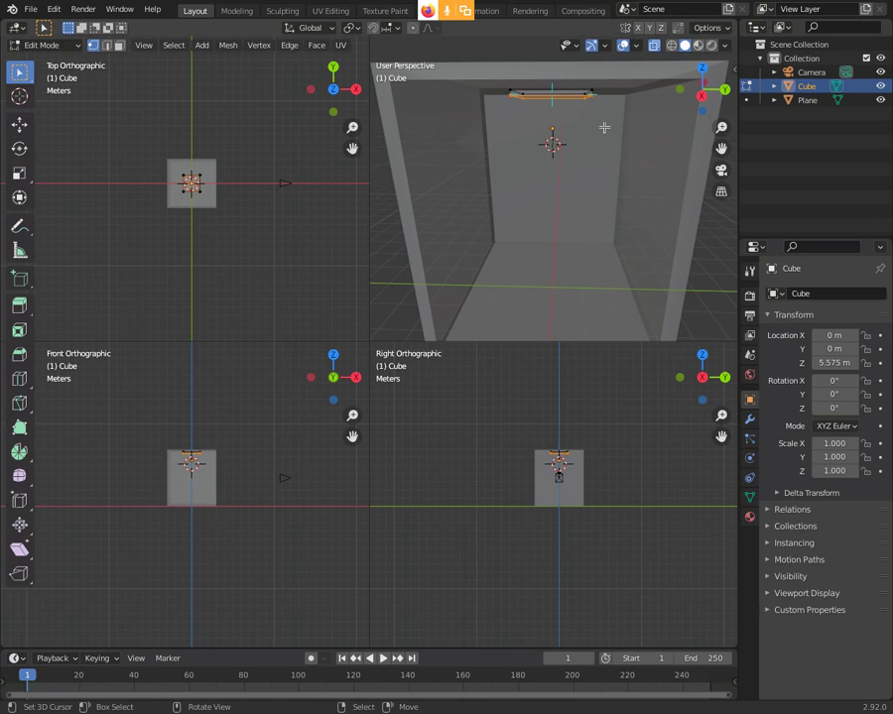
key("g")
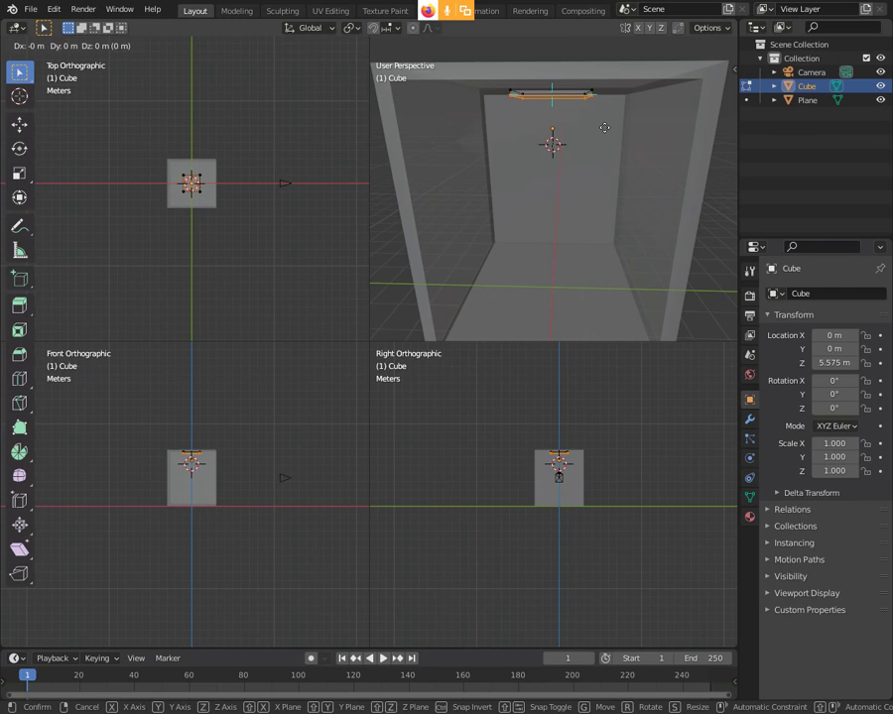
Step: Raise the slab's top face about 0.037 m along Z, then select that face
key("z")
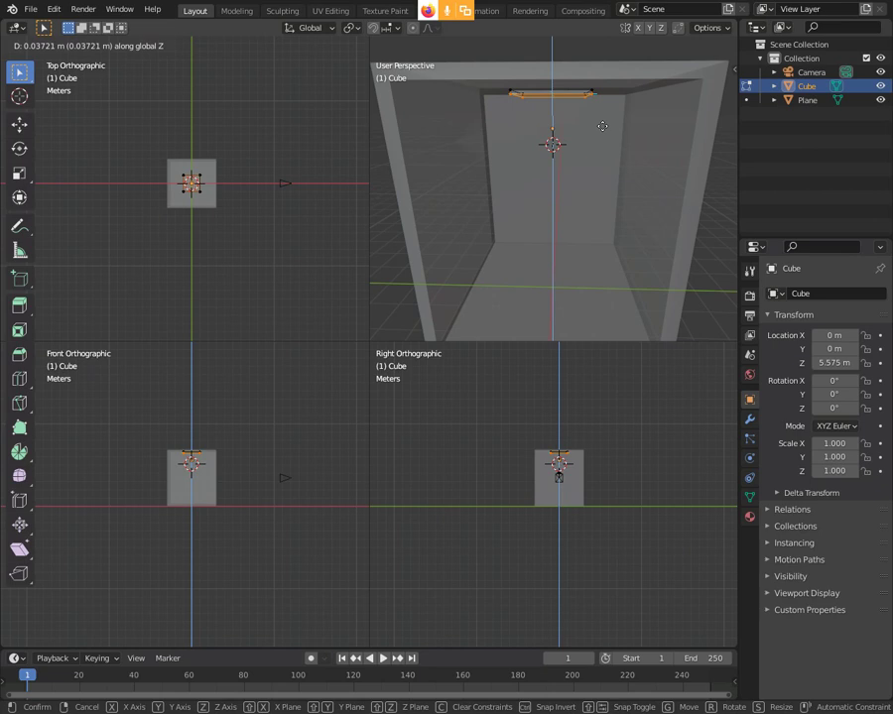
left_click(602, 126)
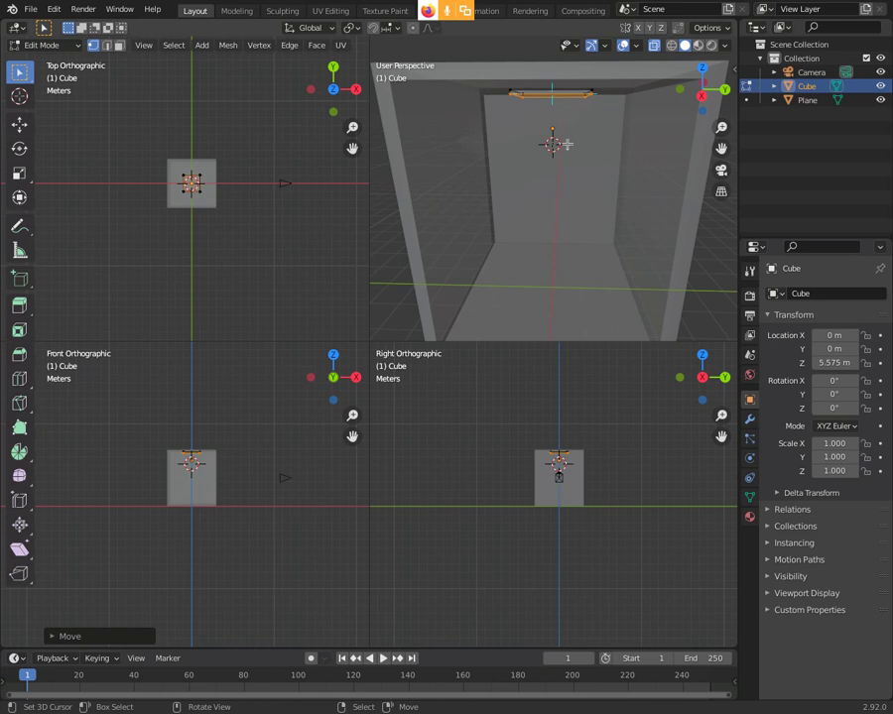
left_click(568, 144)
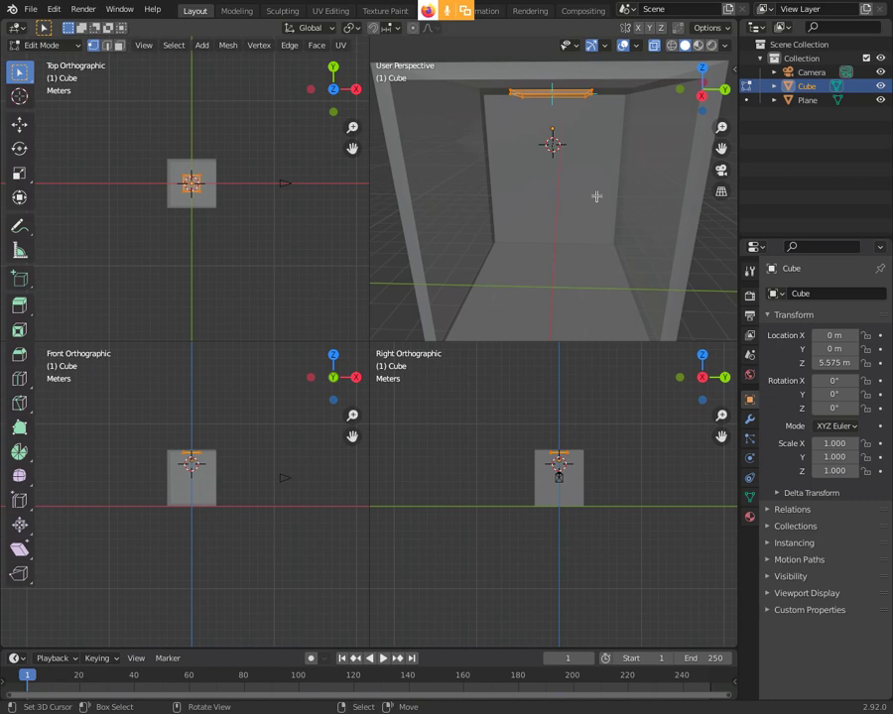
Step: Exit Edit Mode and rename Cube to 'Lampe' and Plane to 'Box' in the Outliner
key("Tab")
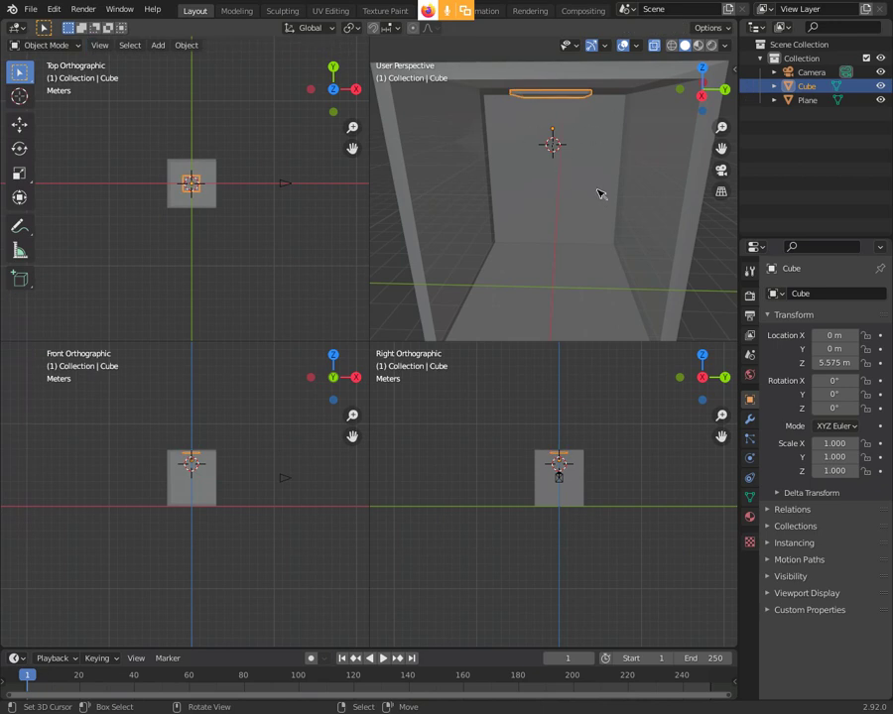
double_click(812, 87)
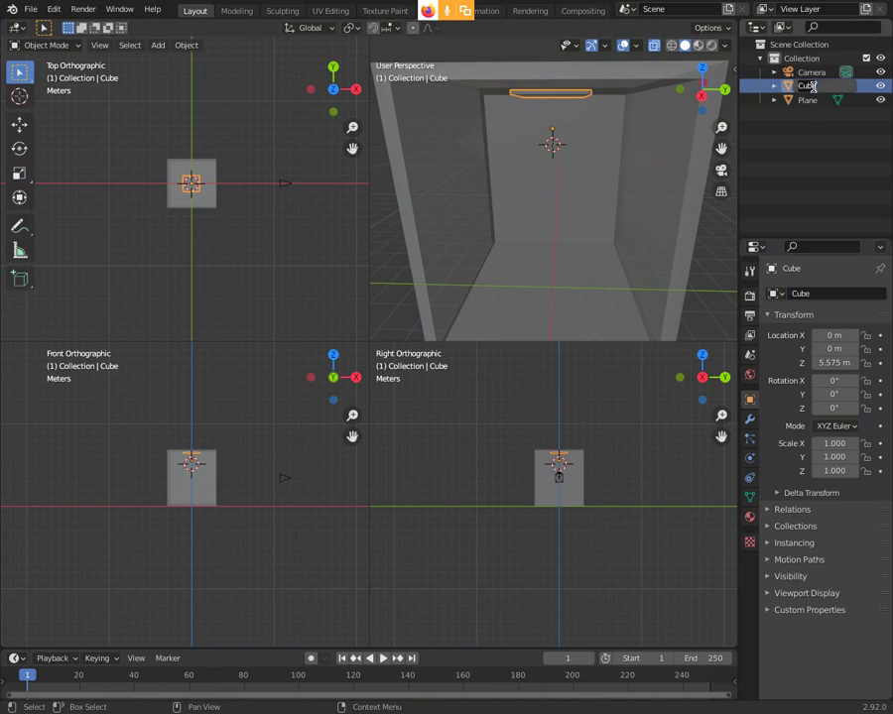
type("Lampe")
key("Return")
double_click(810, 99)
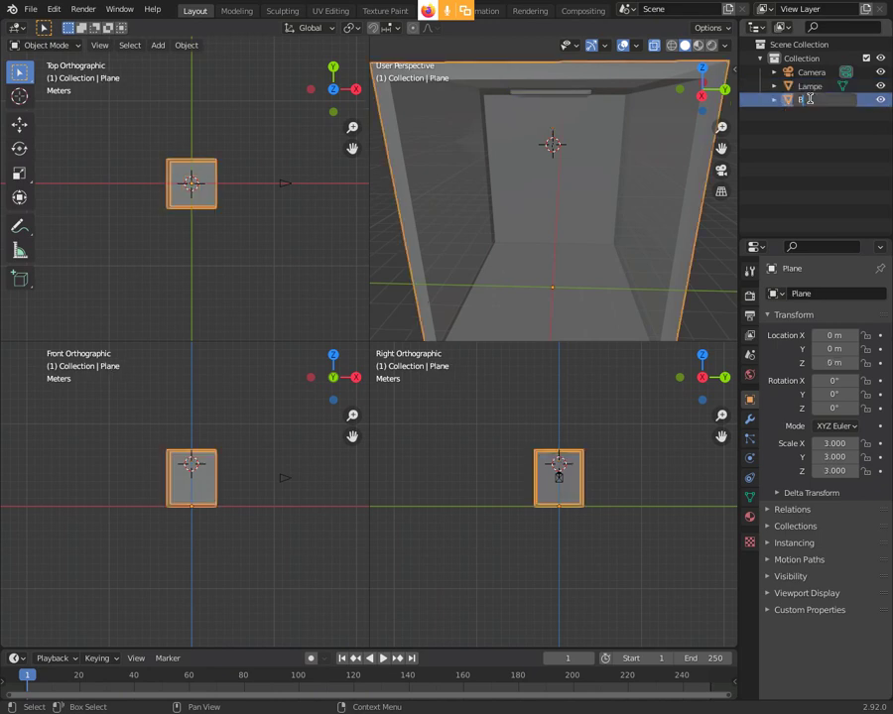
type("Bo")
type("x")
key("Return")
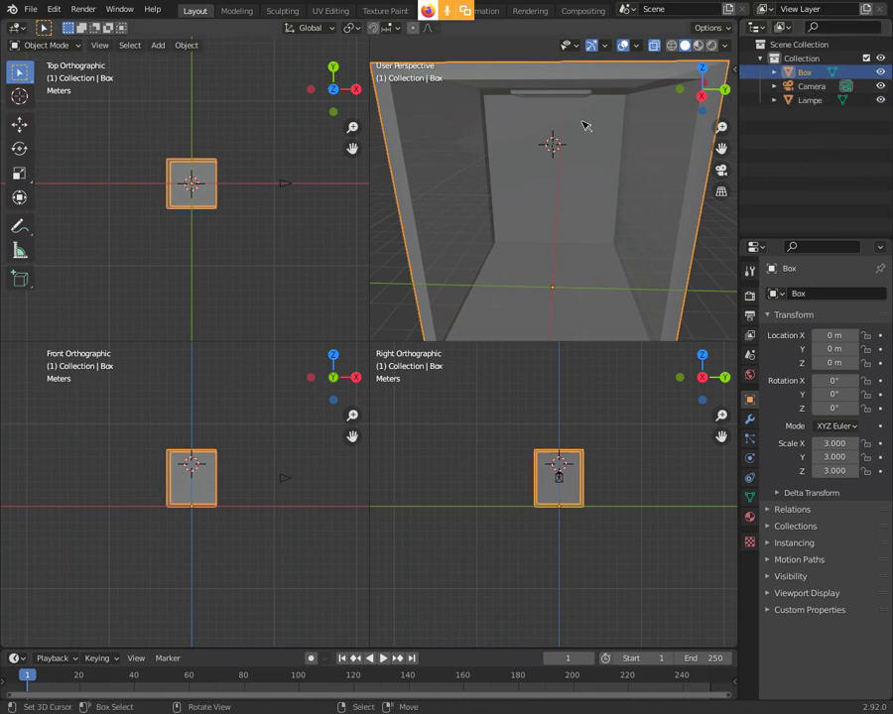
Step: Select the ceiling lamp and give it a new node-based material, Material.001
left_click(555, 96)
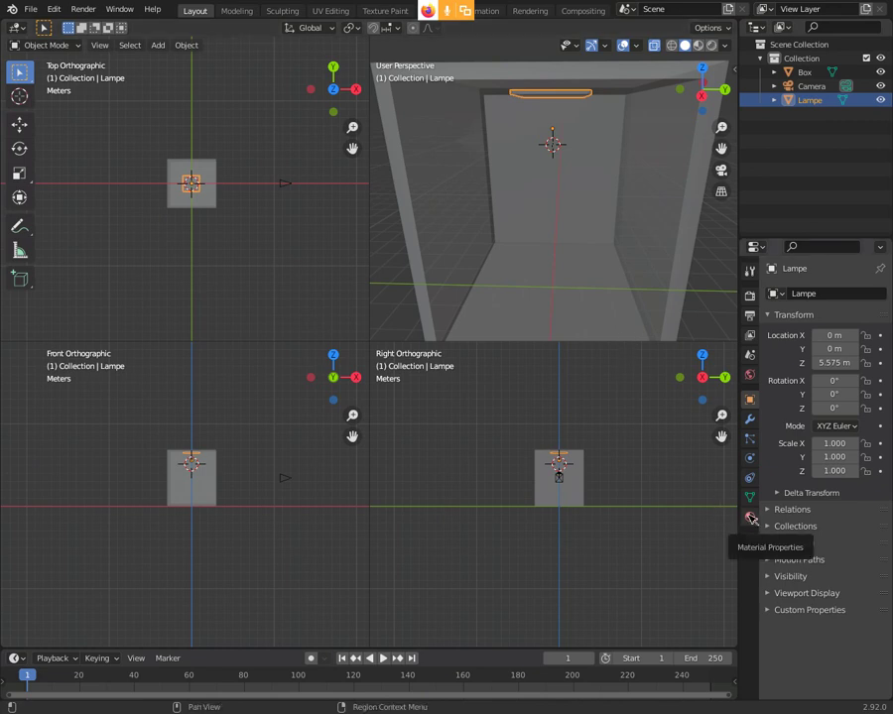
left_click(751, 518)
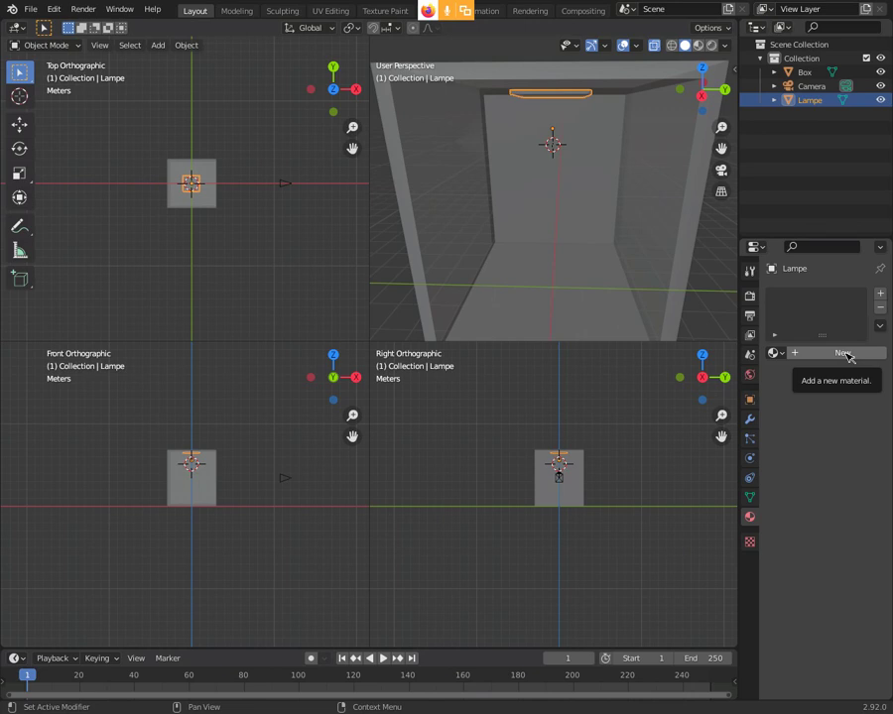
left_click(844, 354)
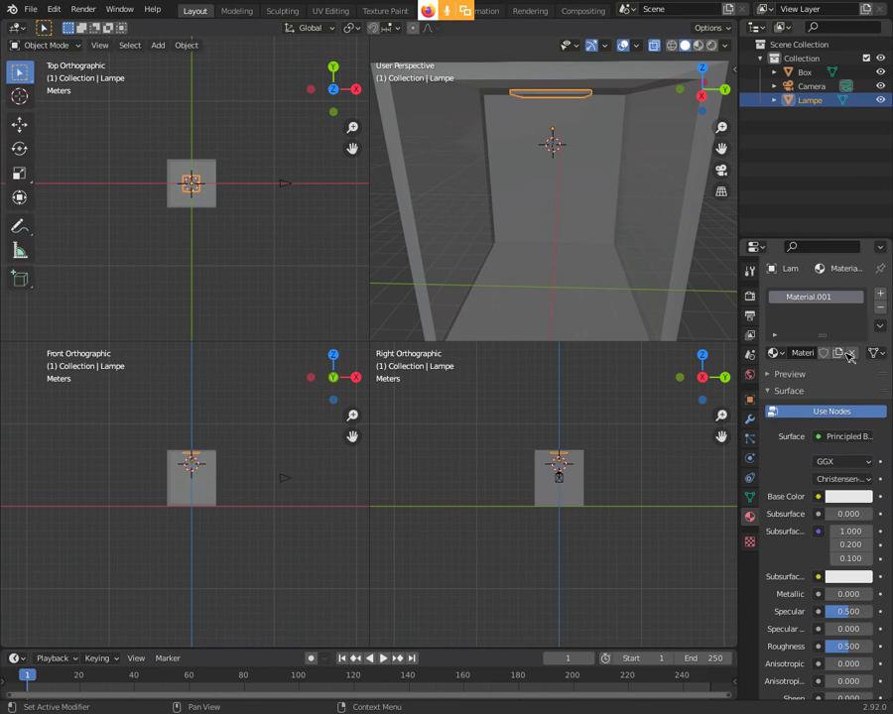
left_click(824, 413)
left_click(824, 413)
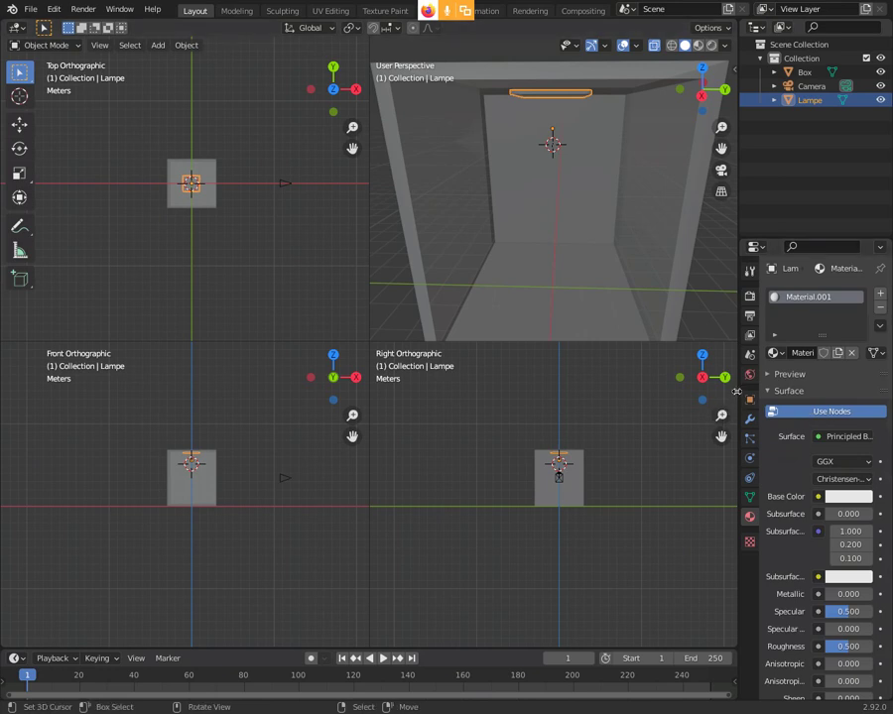
Step: Run Toggle Quad View from the F3 search to get a single large viewport
key("F3")
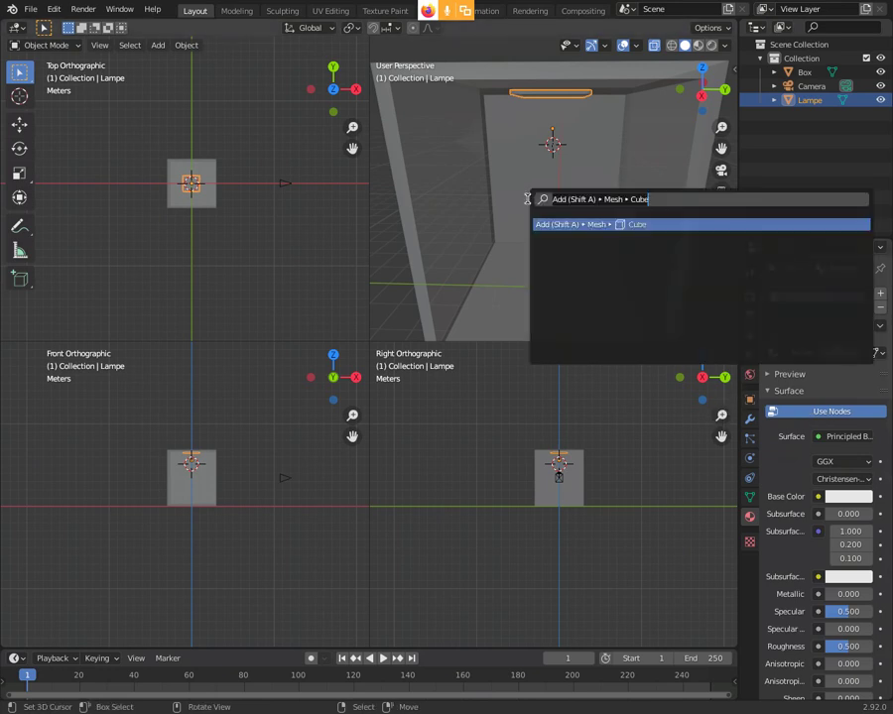
type("tu")
key("BackSpace")
key("BackSpace")
type("to")
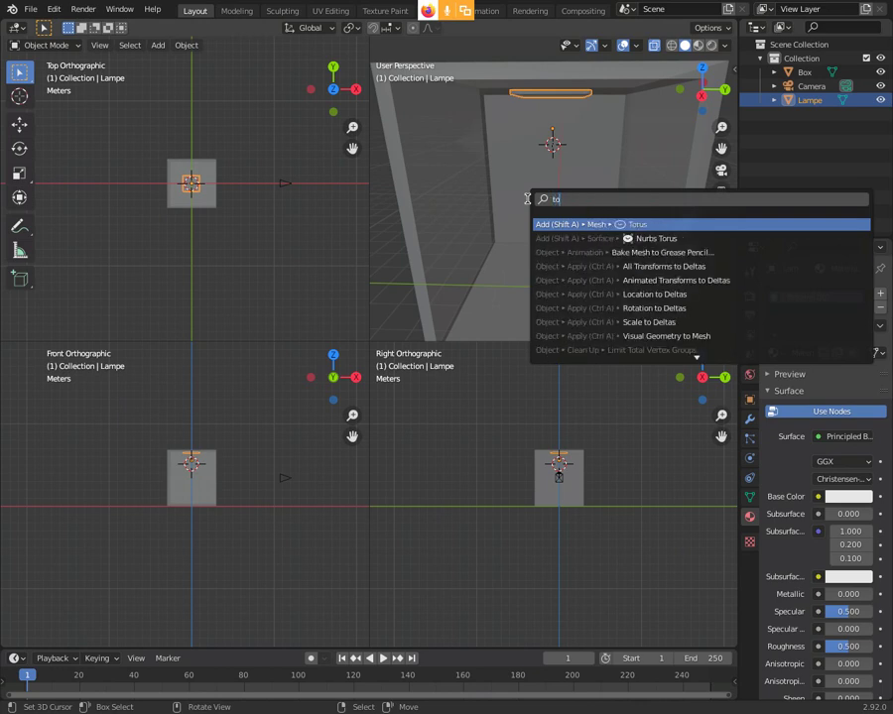
type("ggle quad")
key("Return")
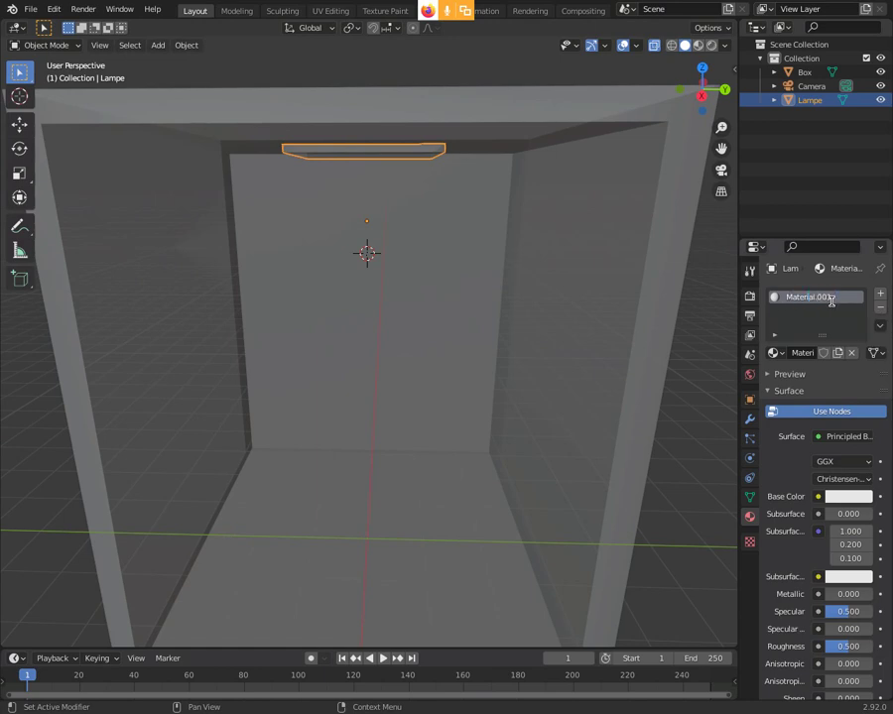
Step: Rename the lamp's material from Material.001 to 'm-lampe'
double_click(835, 298)
type("Lam")
key("Return")
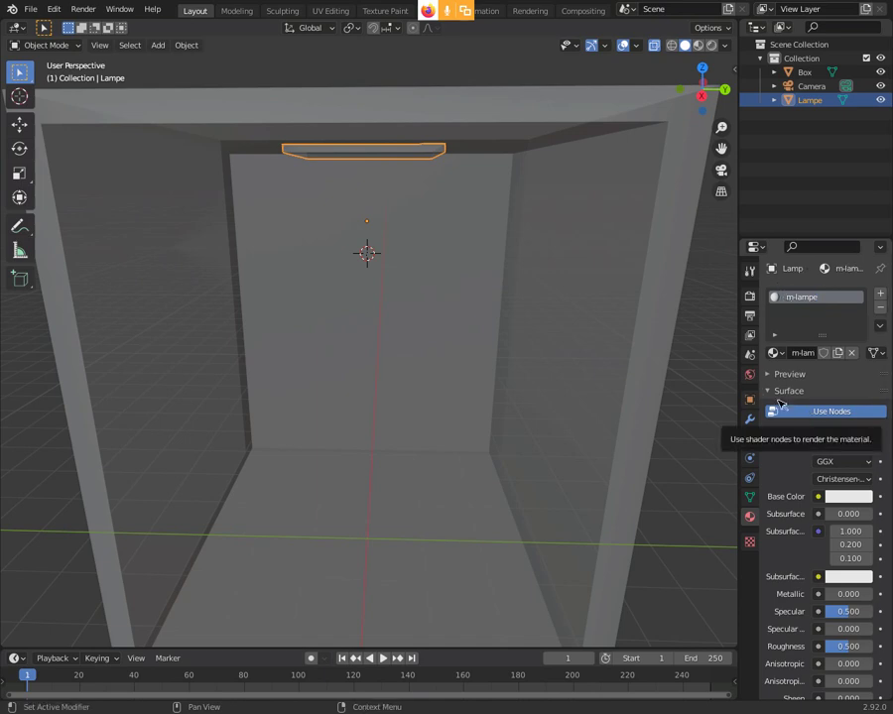
right_click(738, 355)
key("Escape")
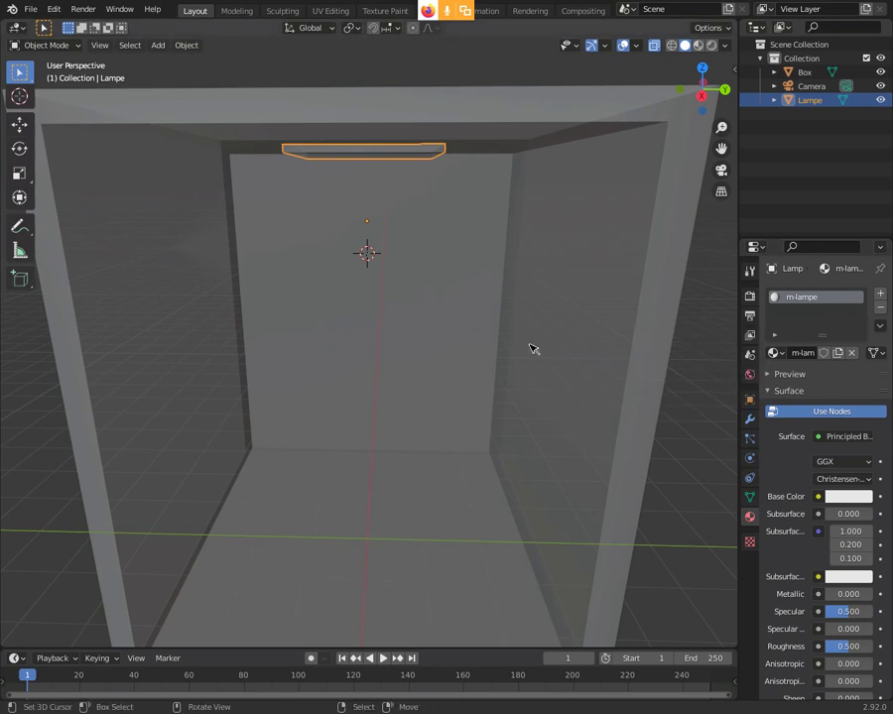
Step: Split the viewport horizontally at the middle, with the upper half showing the camera view
right_click(736, 357)
left_click(734, 353)
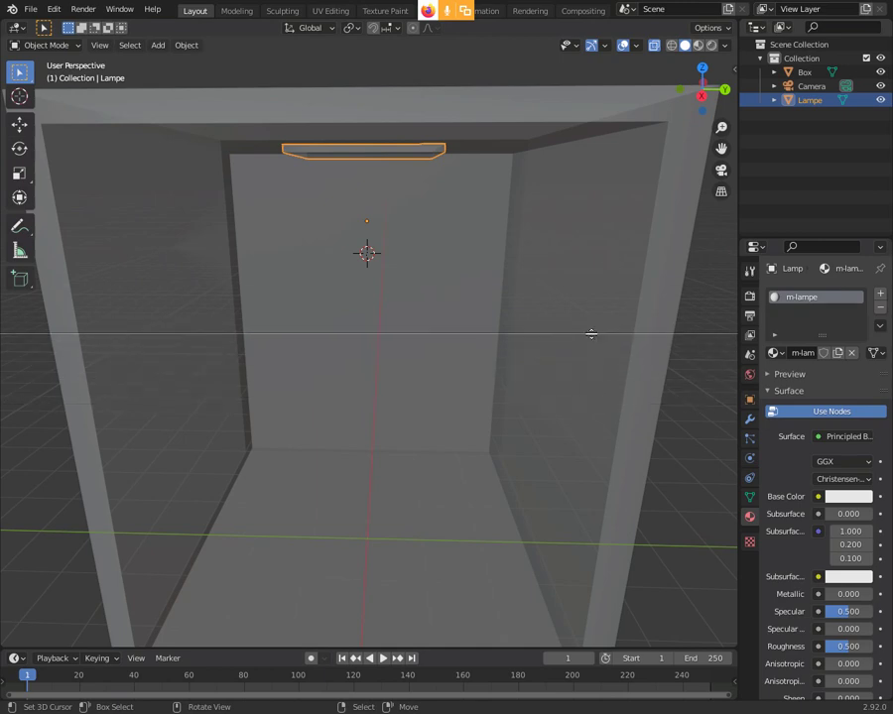
left_click(591, 337)
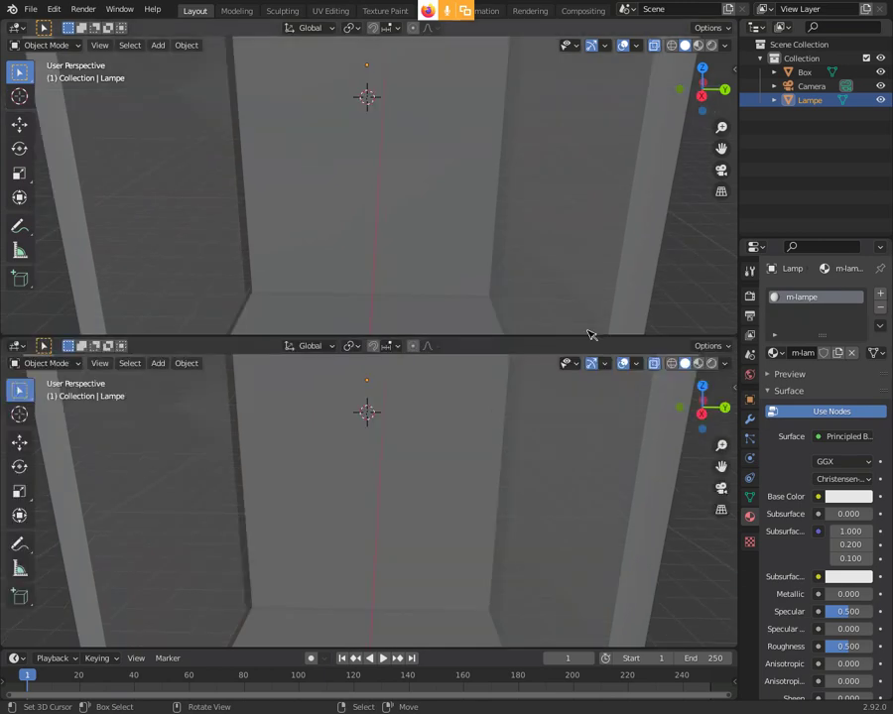
scroll(458, 241, "down", 4)
middle_click_drag(456, 234, 578, 198)
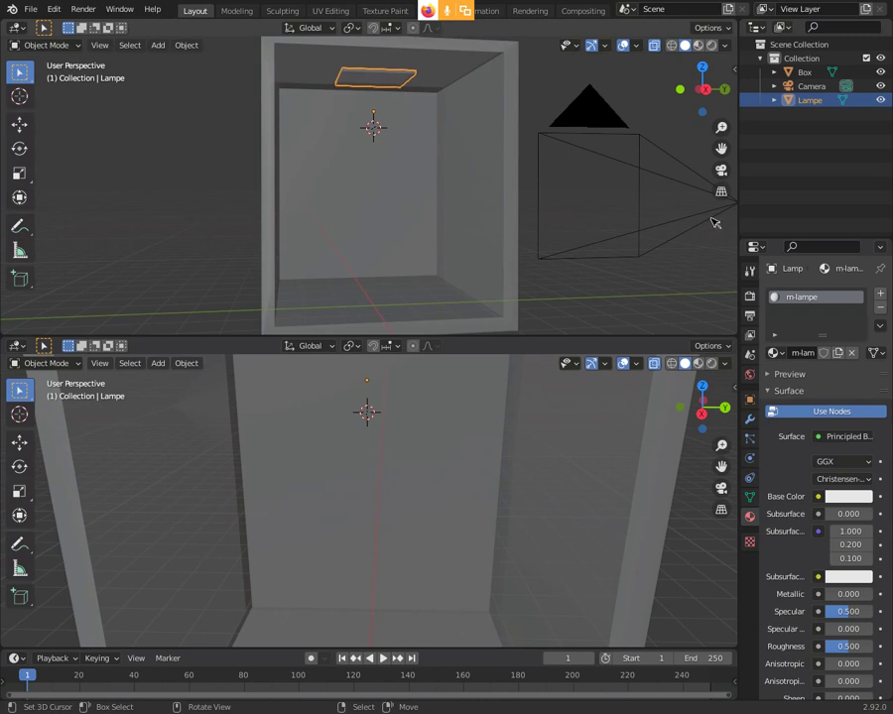
left_click(721, 170)
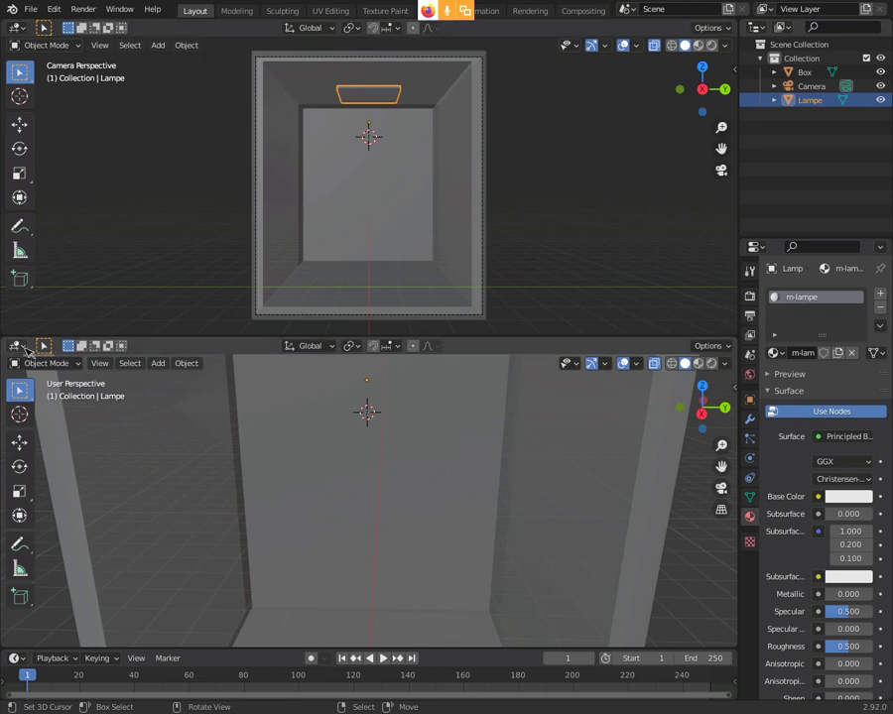
Step: Change the lower area to the Shader Editor, after briefly trying the Texture Node Editor
left_click(17, 346)
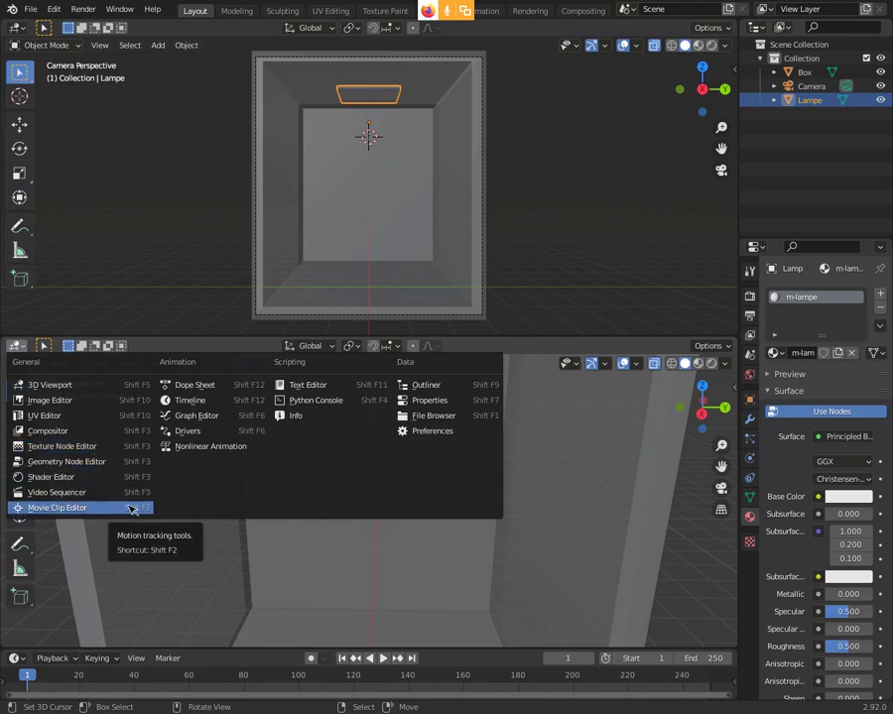
left_click(62, 447)
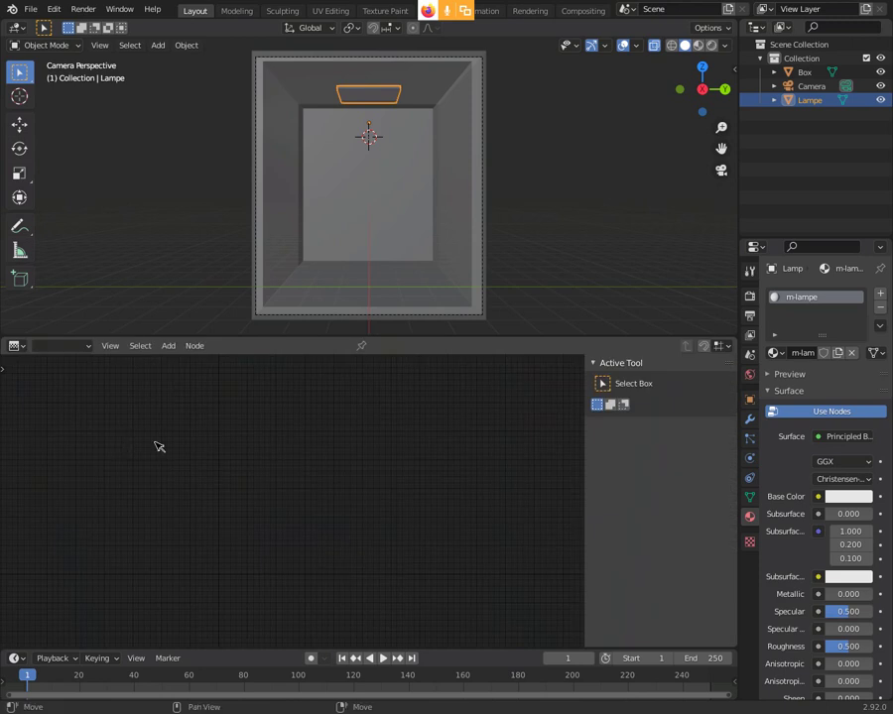
left_click(168, 346)
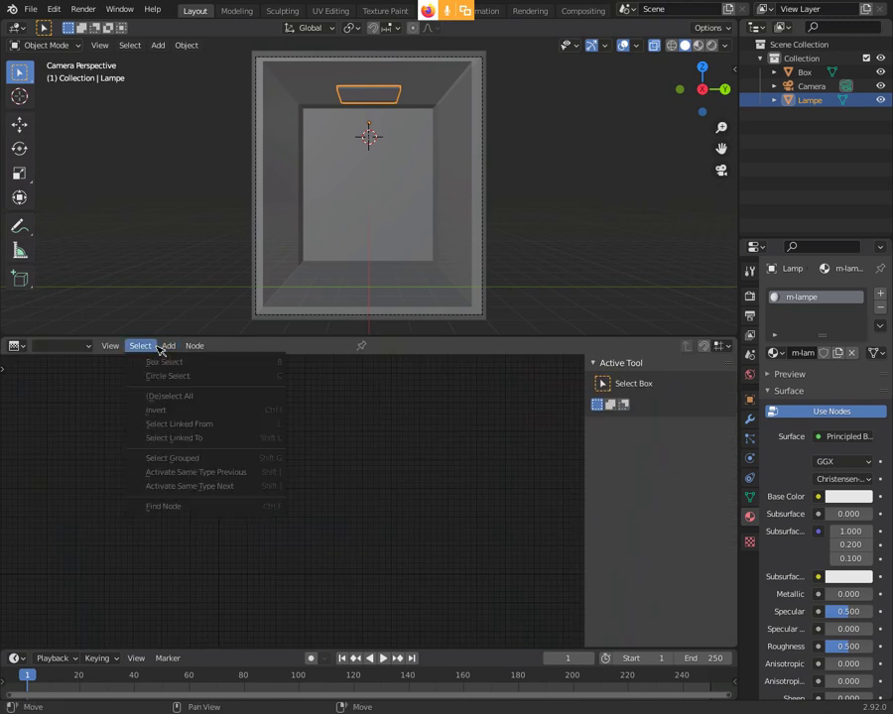
mouse_move(192, 438)
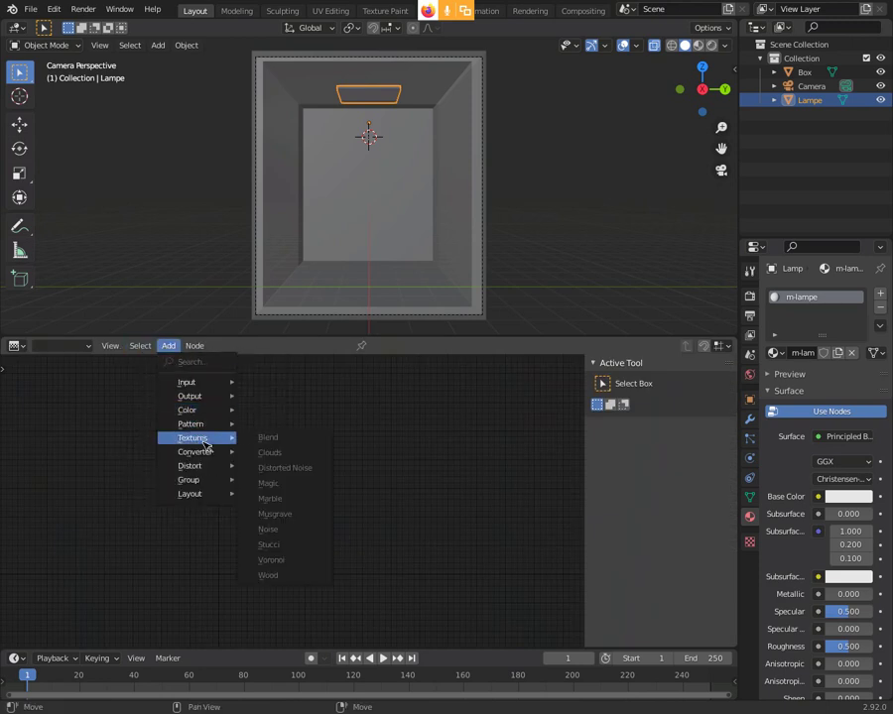
left_click(19, 345)
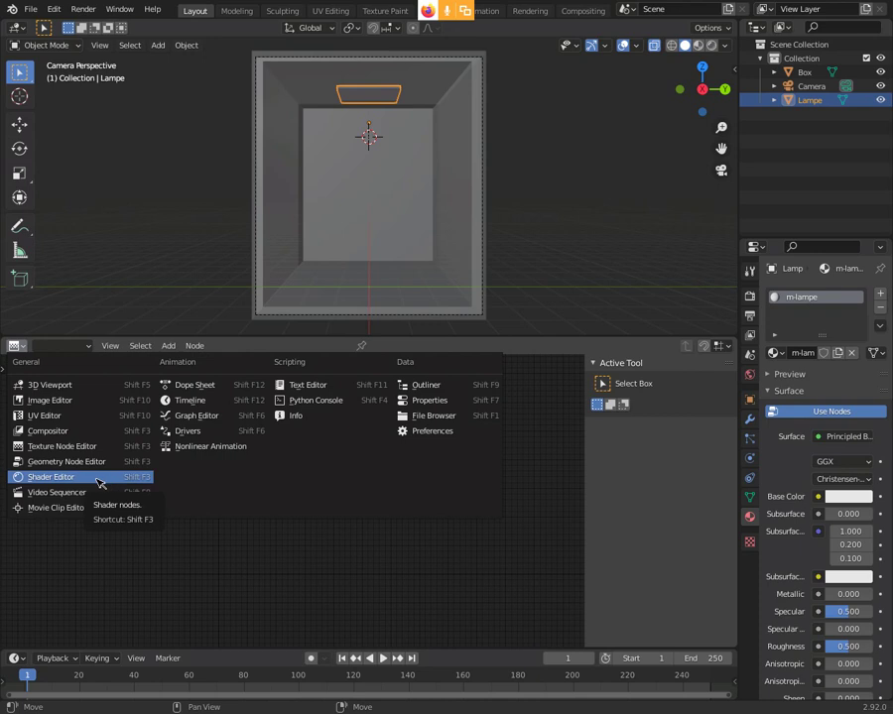
left_click(101, 480)
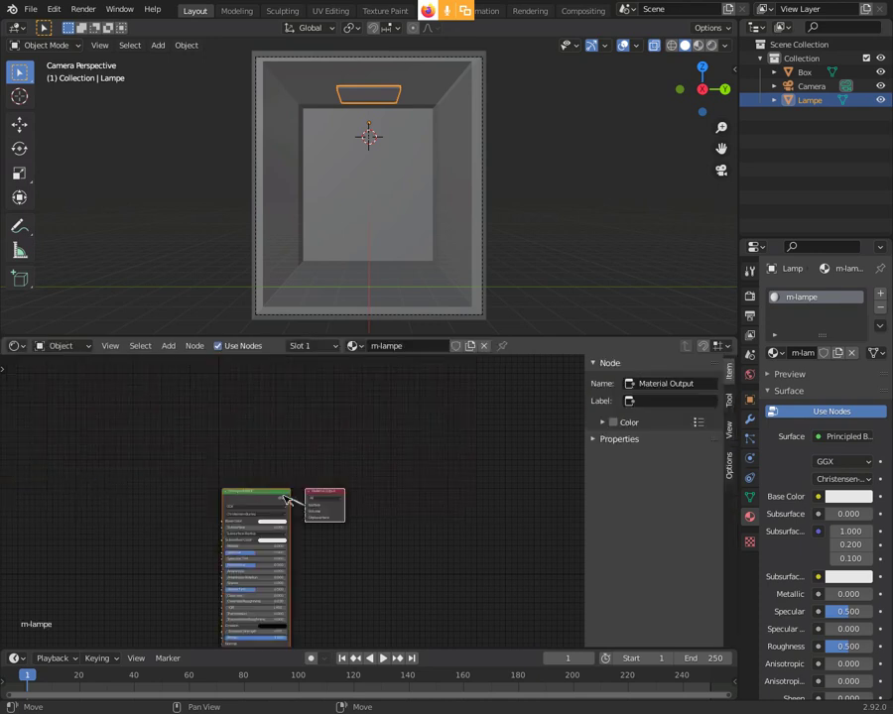
Step: Zoom into the m-lampe nodes, delete Principled BSDF, and move Material Output right
scroll(286, 499, "up", 1)
scroll(286, 499, "up", 2)
scroll(286, 499, "up", 2)
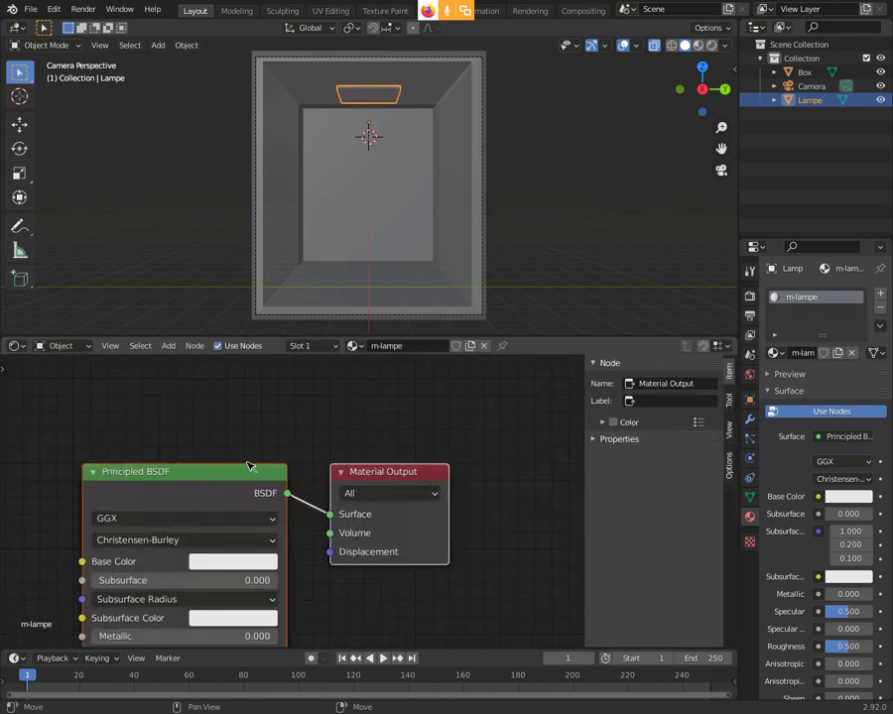
scroll(298, 470, "down", 2)
scroll(300, 476, "down", 2)
scroll(288, 484, "up", 2)
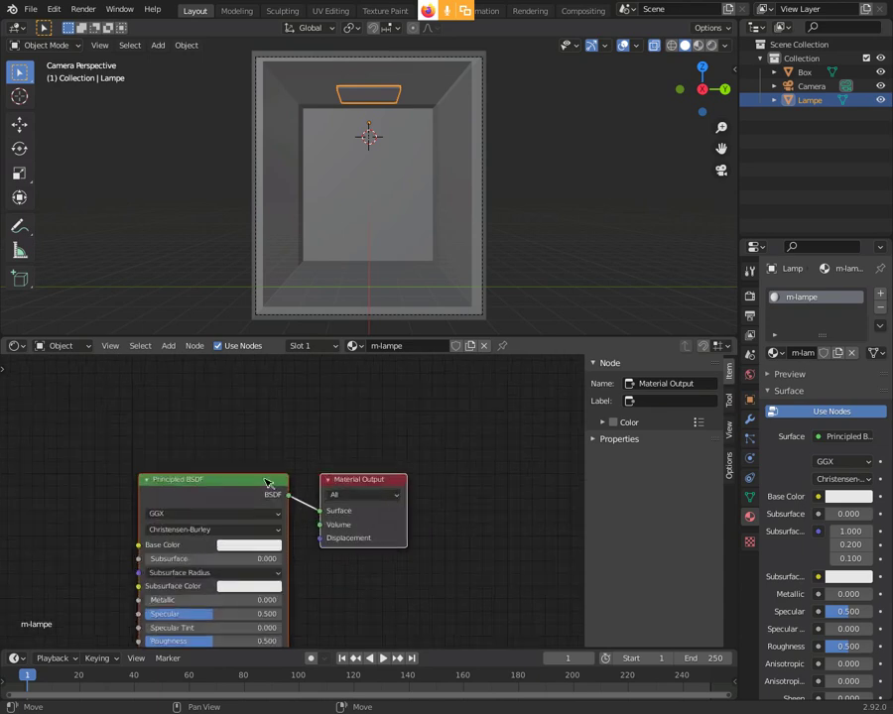
scroll(268, 484, "up", 3)
scroll(273, 486, "down", 2)
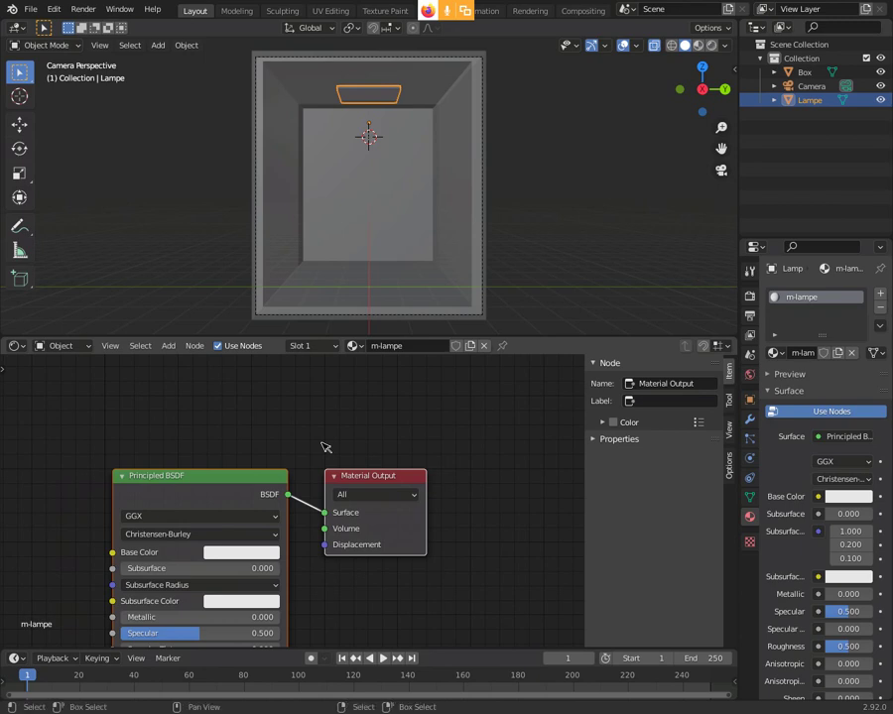
left_click(326, 448)
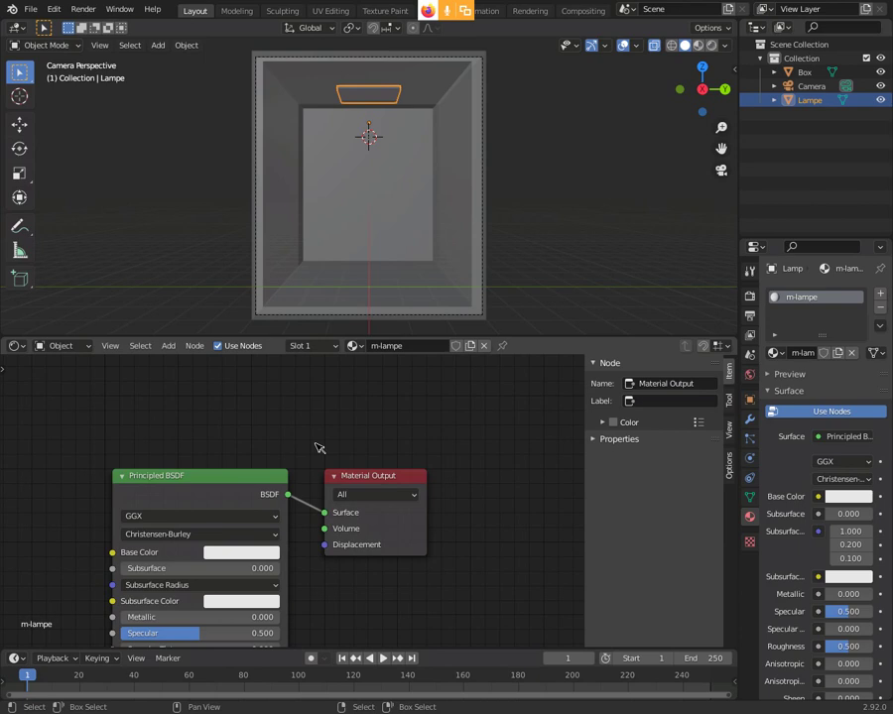
scroll(311, 449, "down", 1)
middle_click_drag(313, 463, 326, 373)
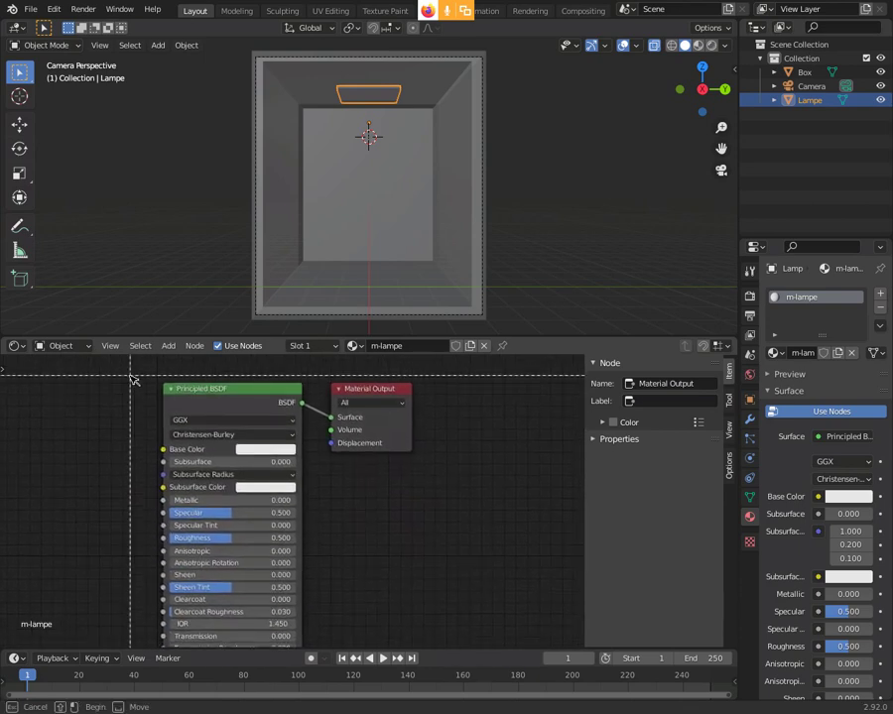
mouse_move(145, 369)
left_mouse_down()
mouse_move(353, 679)
mouse_move(312, 680)
left_mouse_up()
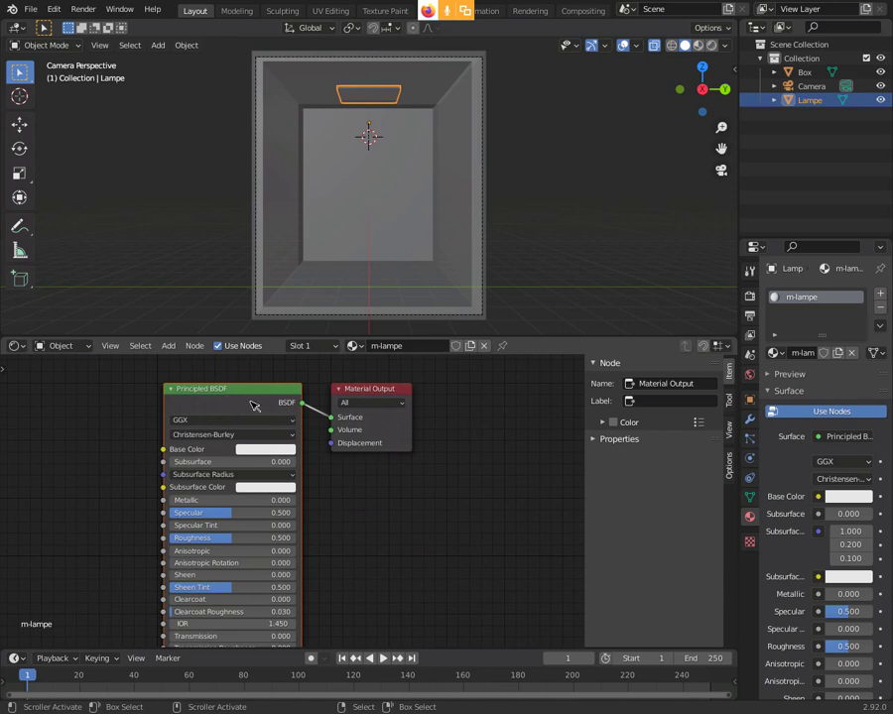
key("x")
left_click_drag(373, 389, 487, 392)
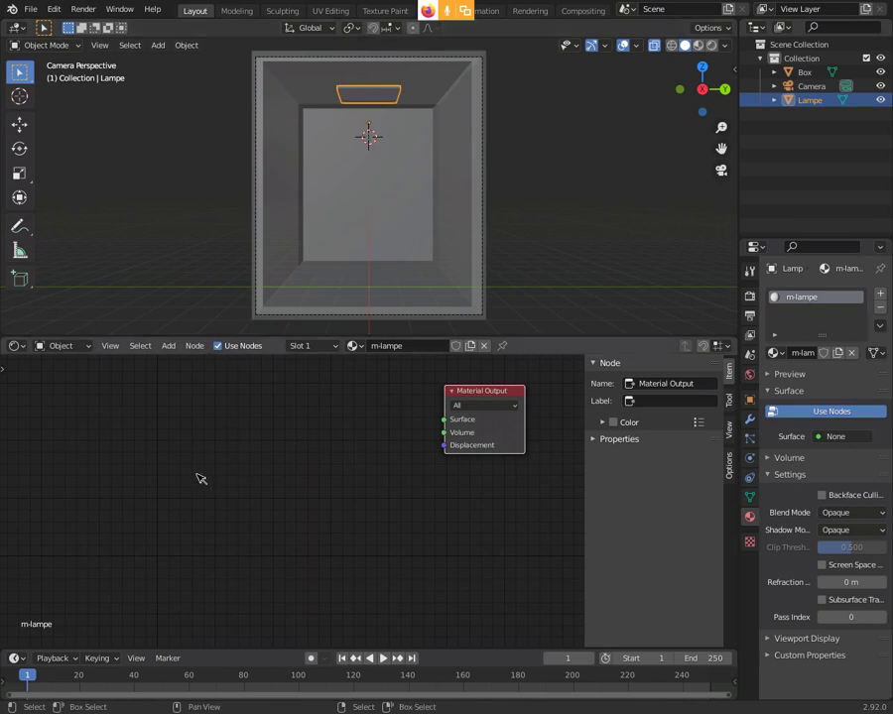
Step: Add an Emission shader node left of the Material Output
left_click(169, 346)
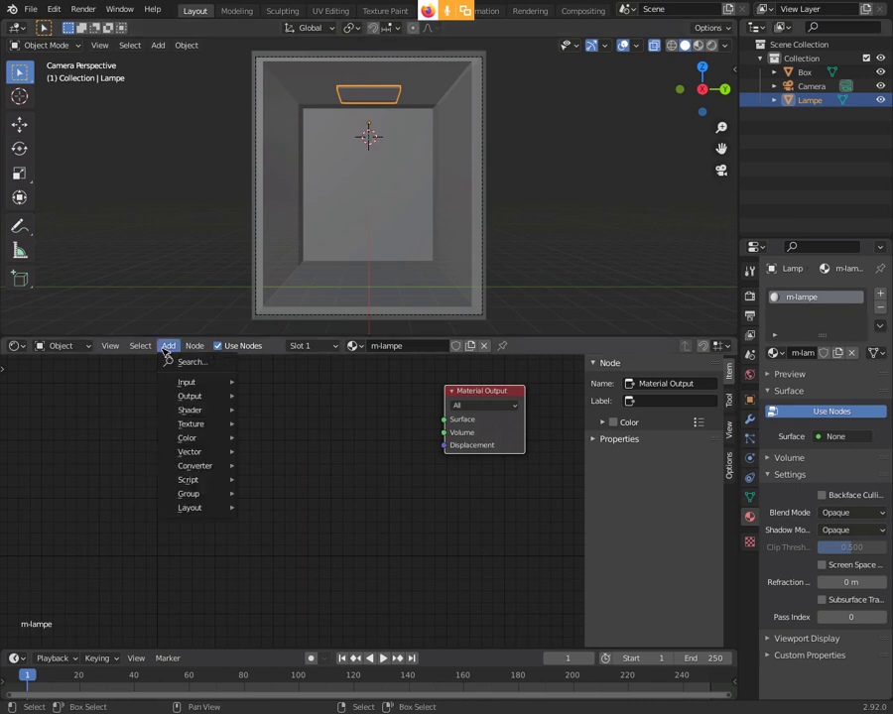
mouse_move(191, 410)
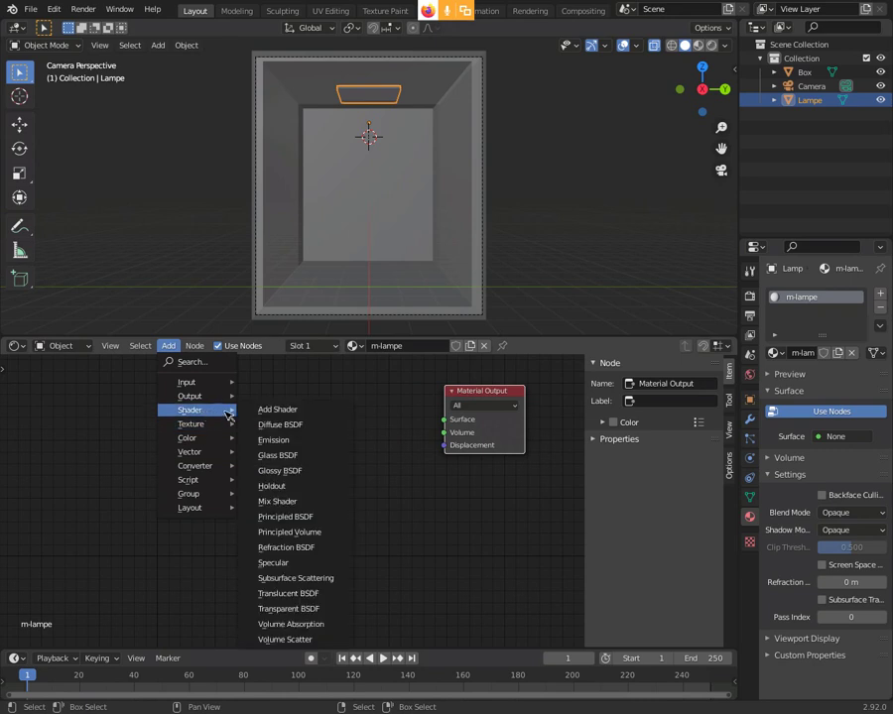
left_click(297, 441)
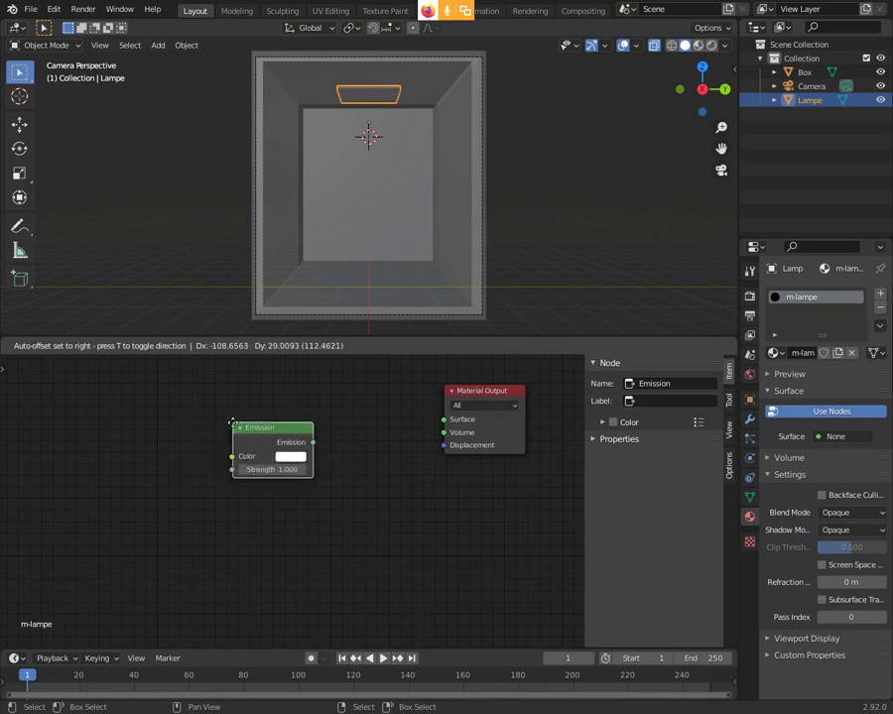
left_click(232, 423)
left_click_drag(274, 428, 258, 463)
left_click(257, 463)
Step: Add a Diffuse BSDF node above the Emission node
key("F3")
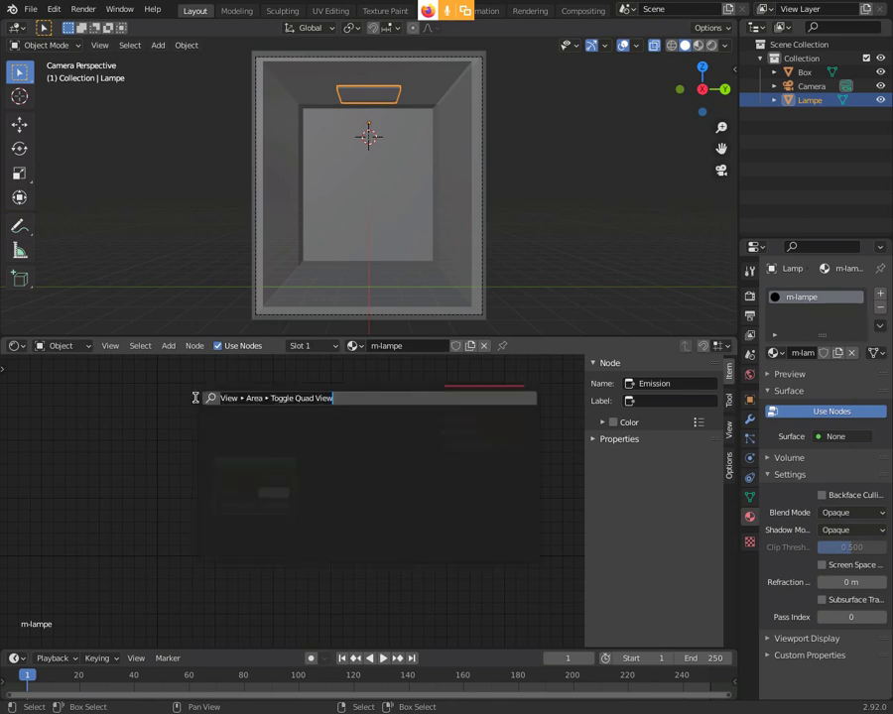
left_click(169, 346)
mouse_move(190, 410)
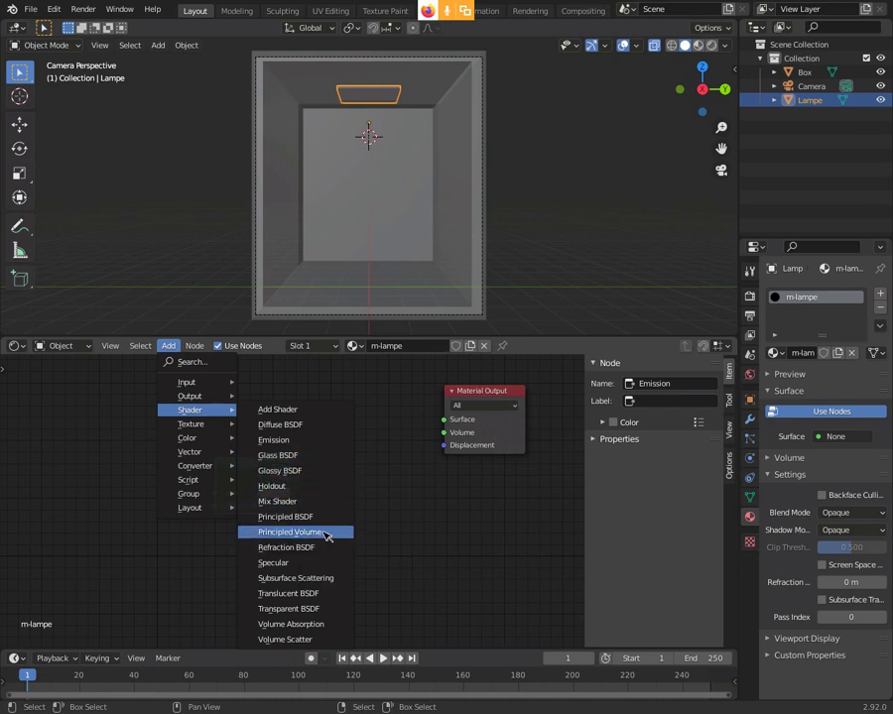
left_click(322, 426)
left_click(208, 379)
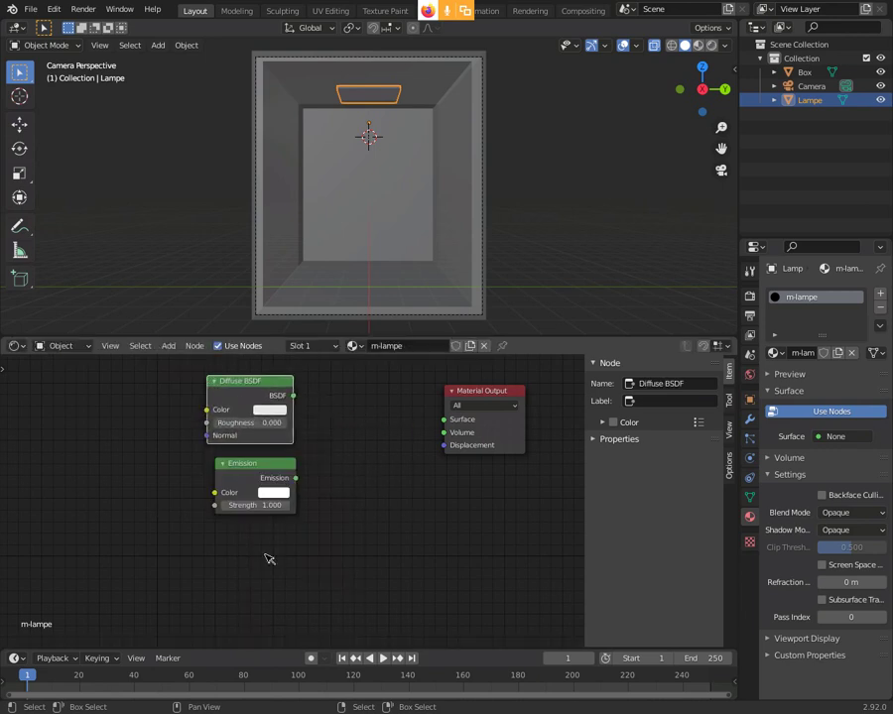
mouse_move(277, 462)
left_mouse_down()
mouse_move(263, 474)
mouse_move(269, 481)
left_mouse_up()
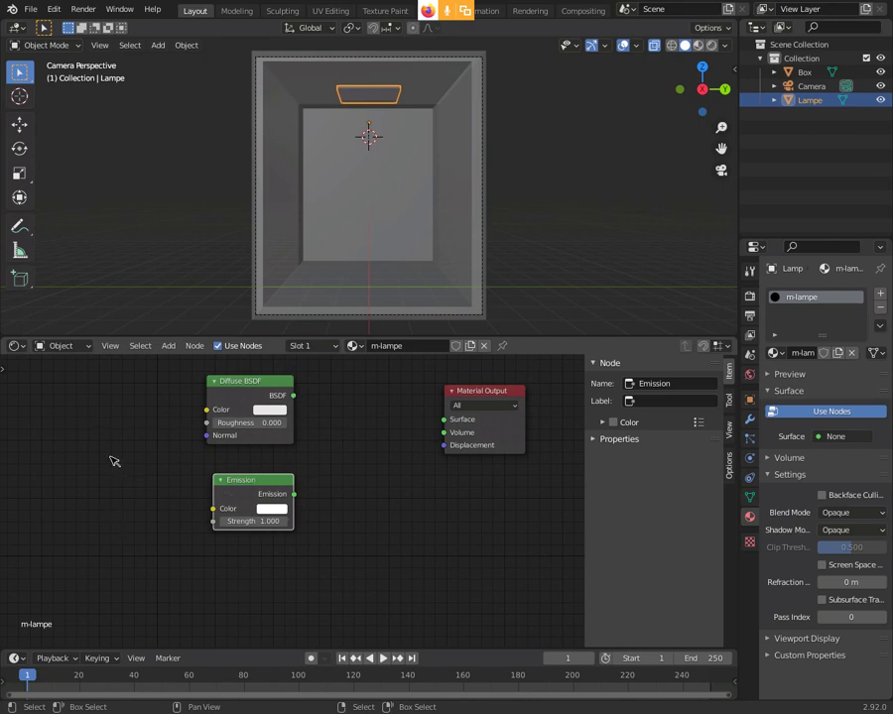
Step: Add an RGB input node to the left of the two shaders
left_click(168, 347)
mouse_move(193, 382)
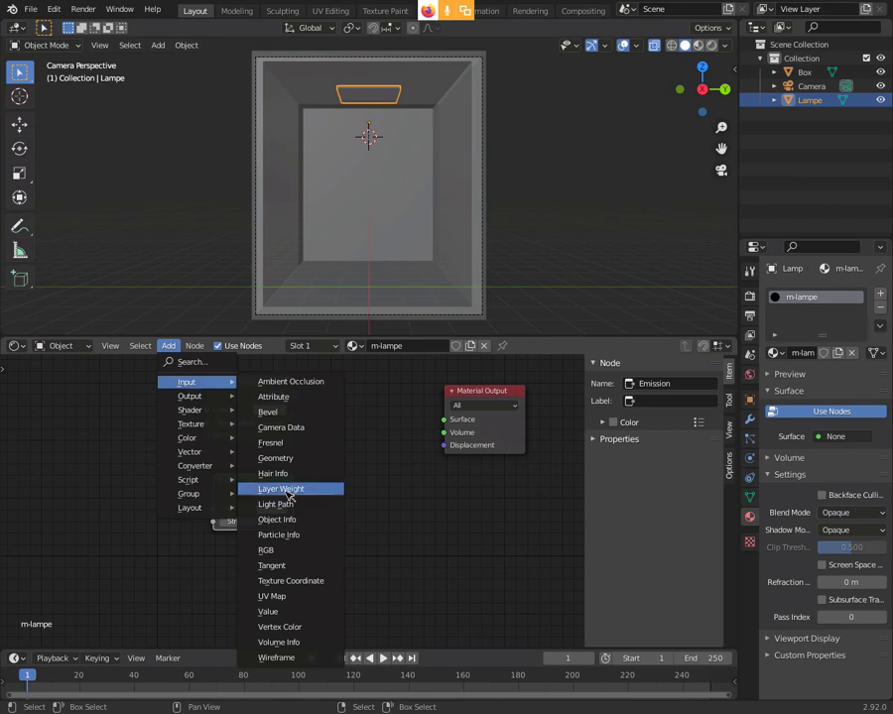
left_click(294, 550)
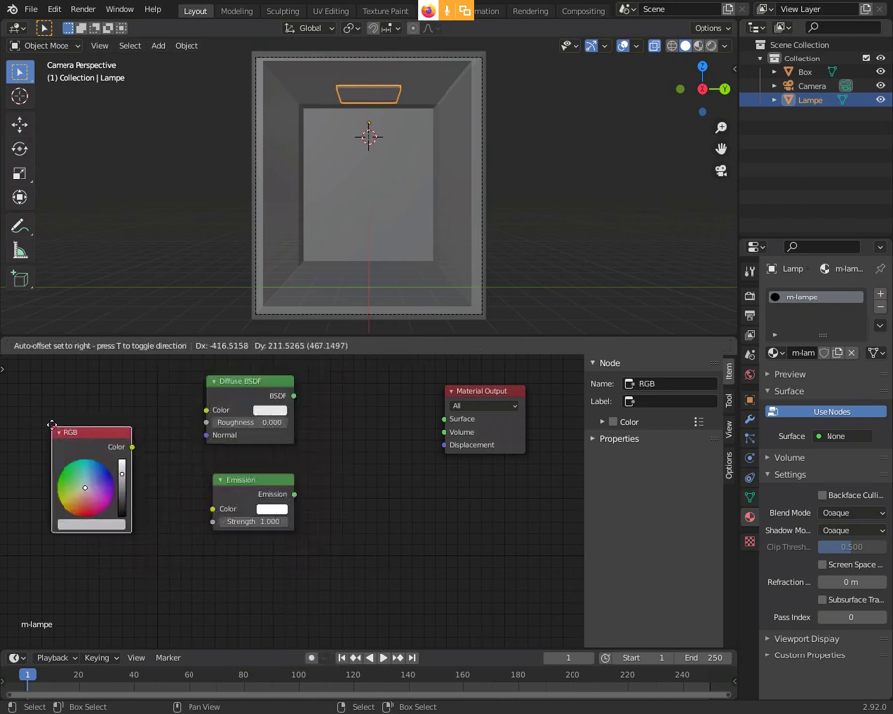
left_click(47, 440)
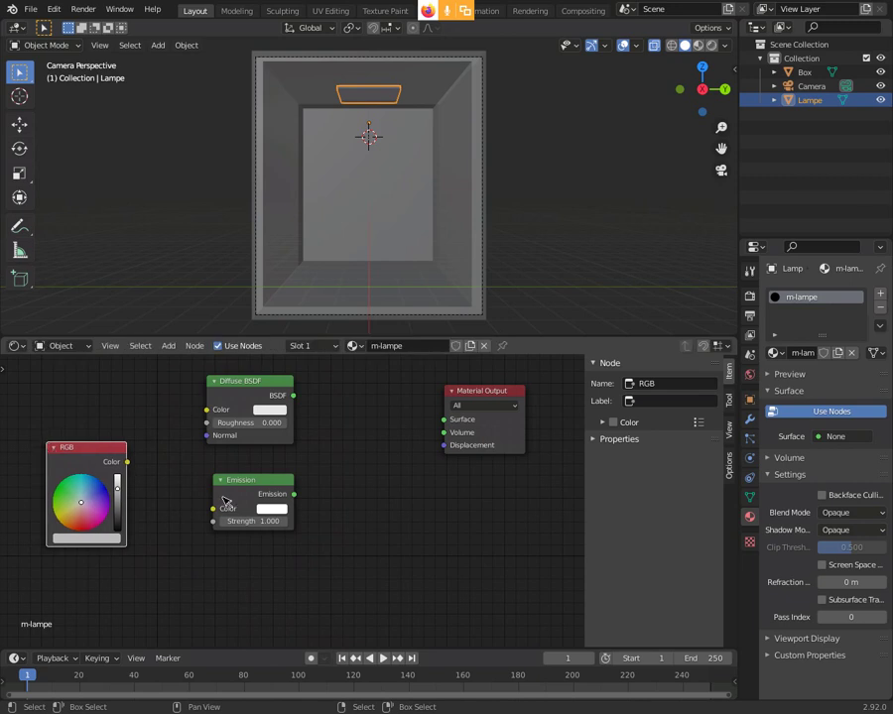
left_click_drag(260, 386, 265, 385)
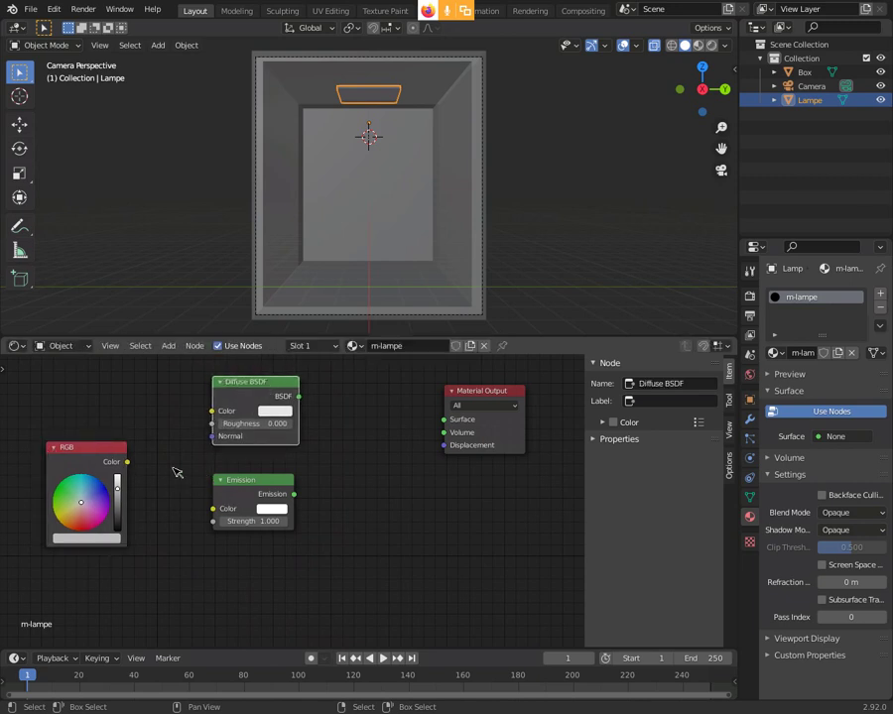
Step: Connect the RGB Color output to the Color inputs of Diffuse BSDF and Emission
left_click_drag(78, 461, 94, 443)
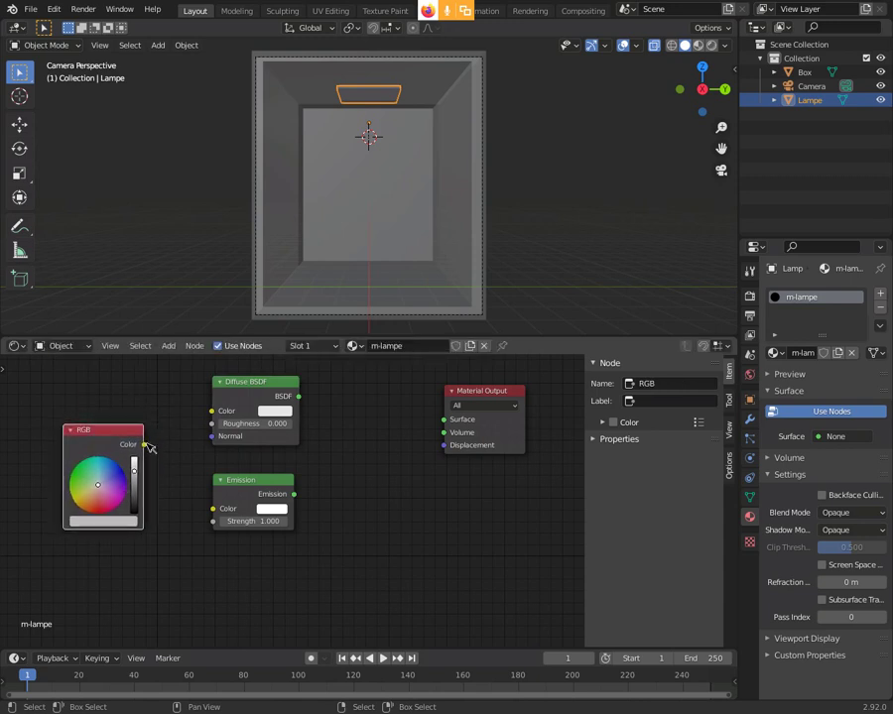
left_click_drag(143, 445, 212, 411)
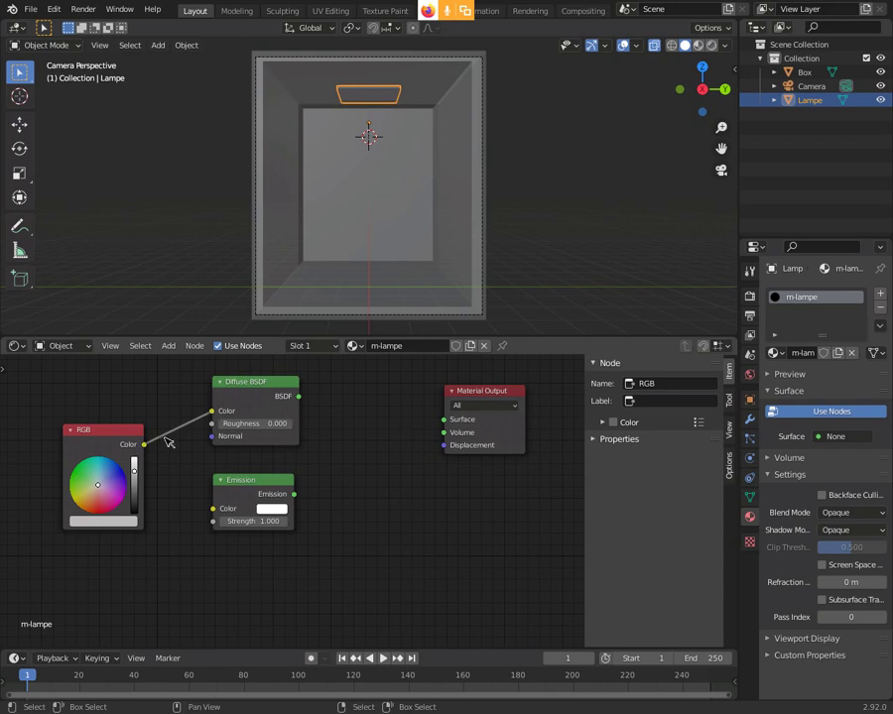
left_click_drag(145, 446, 213, 509)
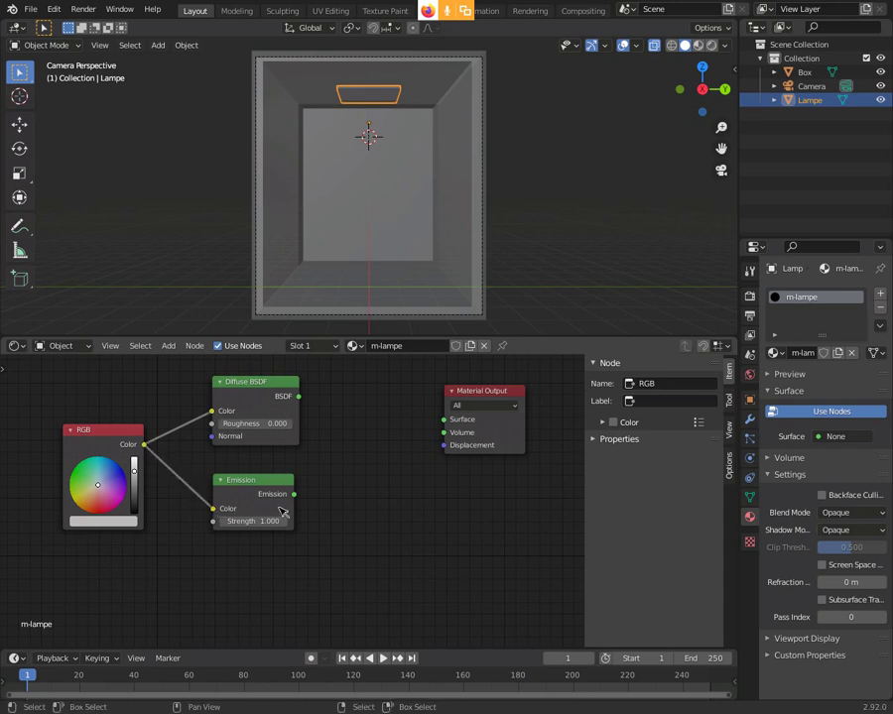
left_click_drag(266, 483, 265, 464)
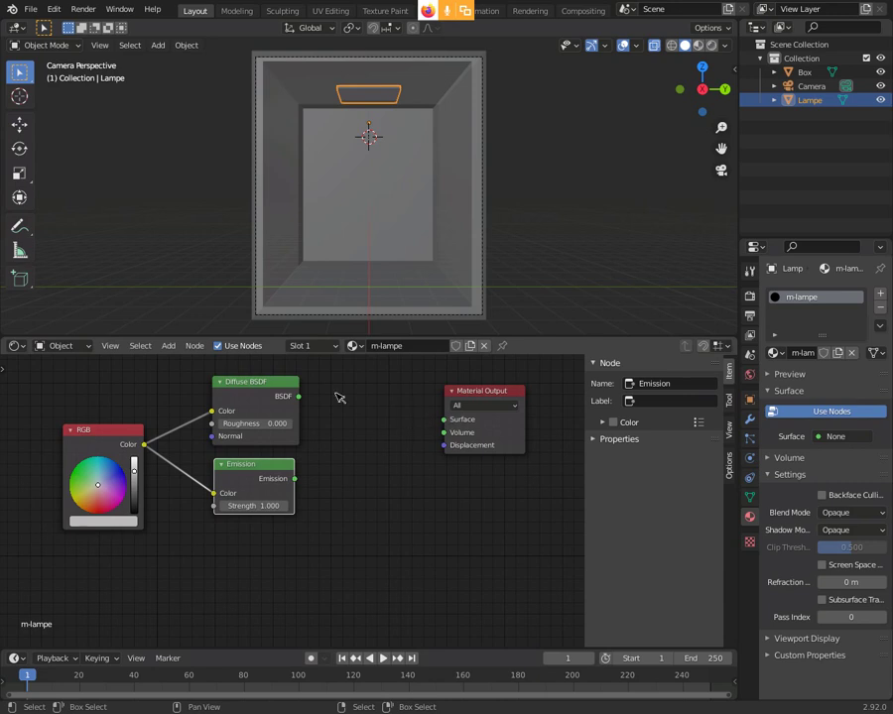
Step: Add a Mix Shader node between the shaders and the Material Output
left_click(169, 345)
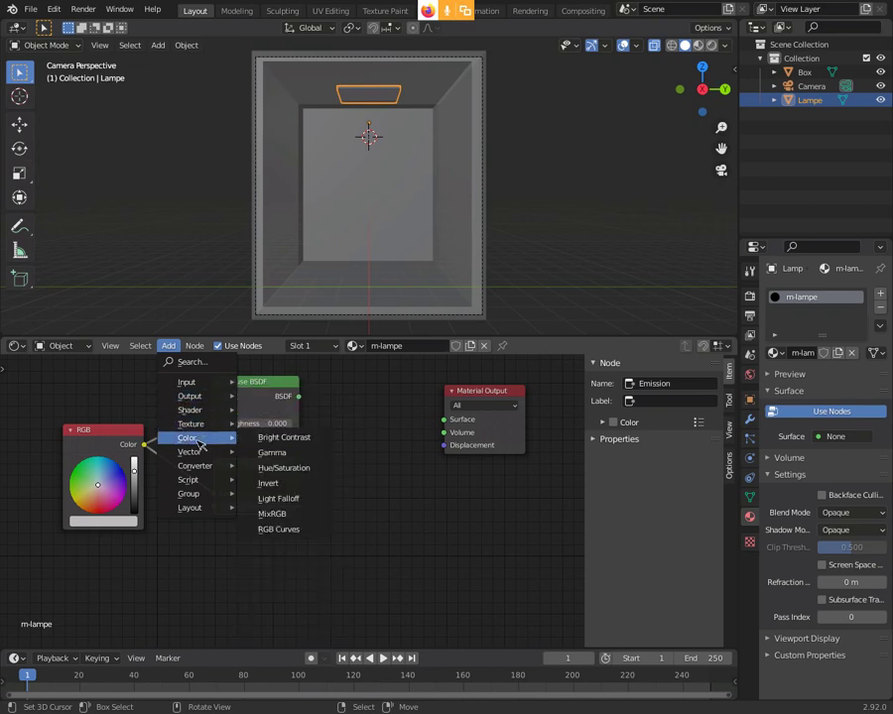
mouse_move(192, 410)
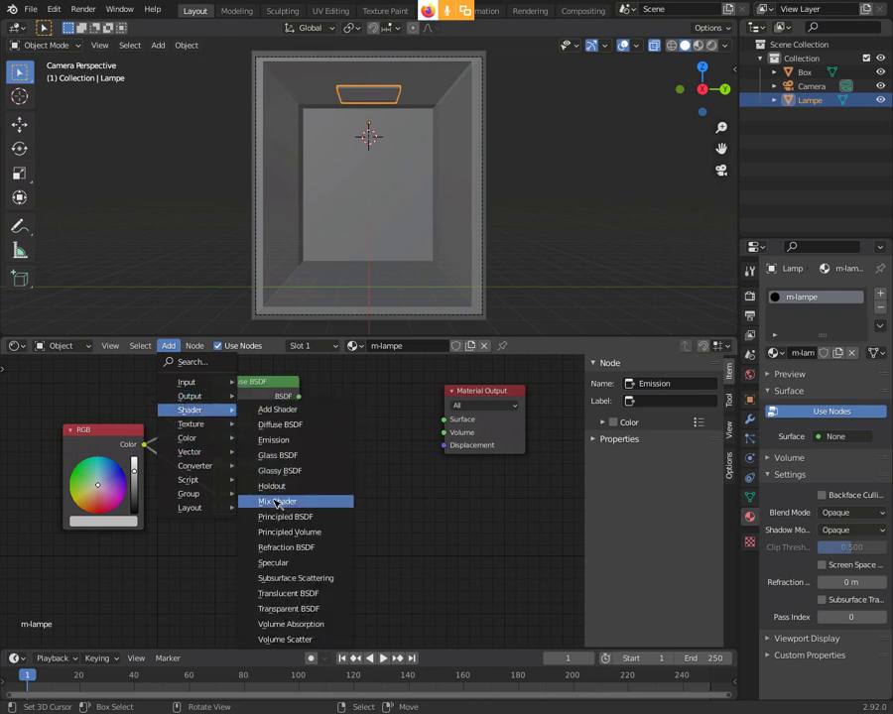
left_click(278, 501)
left_click(331, 401)
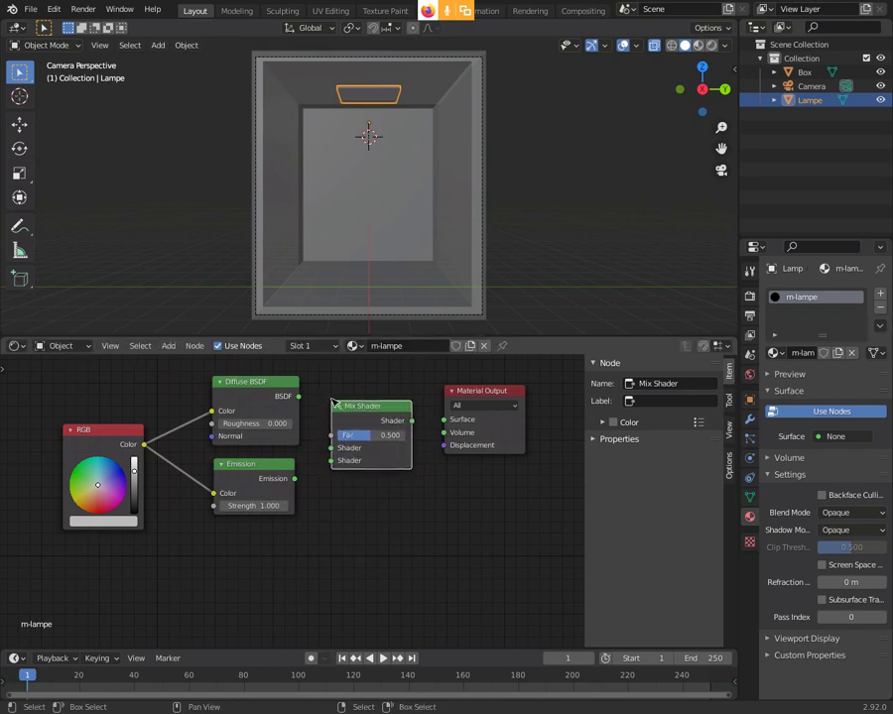
left_click_drag(498, 392, 524, 392)
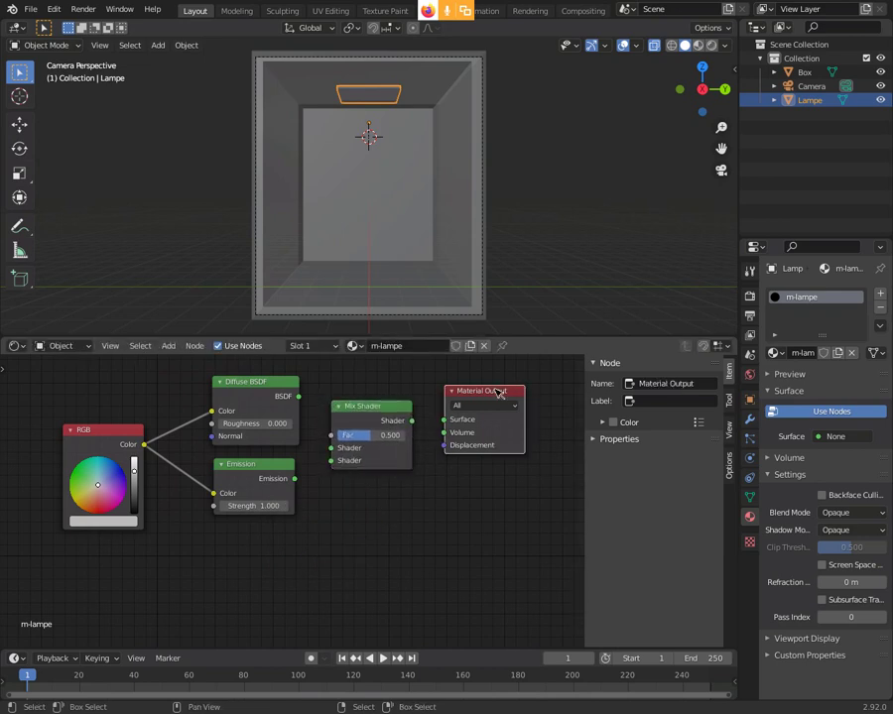
left_click_drag(373, 408, 398, 408)
Step: Wire Diffuse BSDF and Emission into the Mix Shader, and its output to Surface
left_click_drag(300, 399, 308, 404)
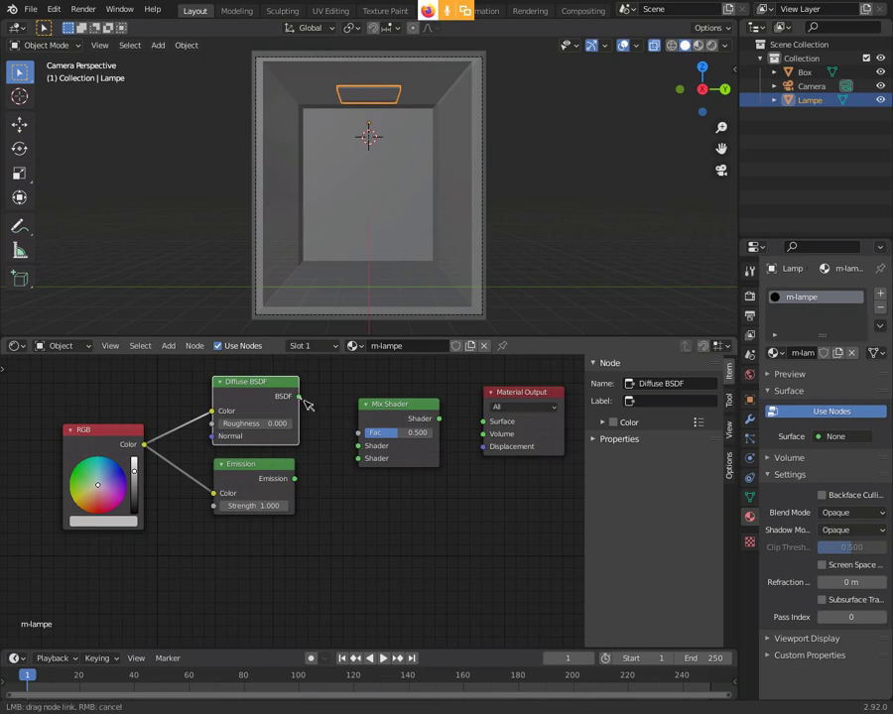
left_click_drag(300, 397, 358, 445)
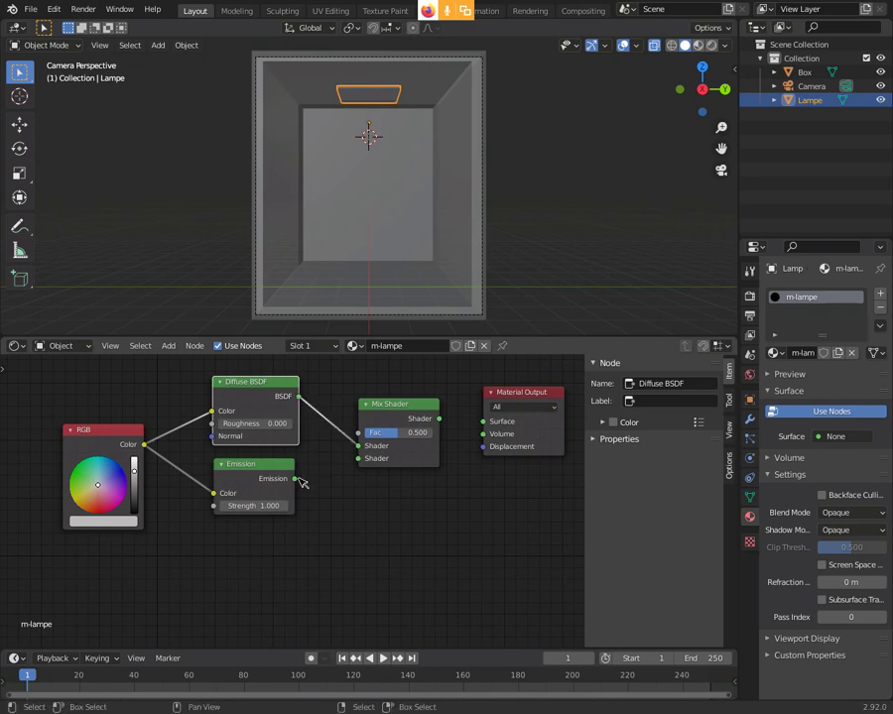
left_click_drag(295, 479, 363, 460)
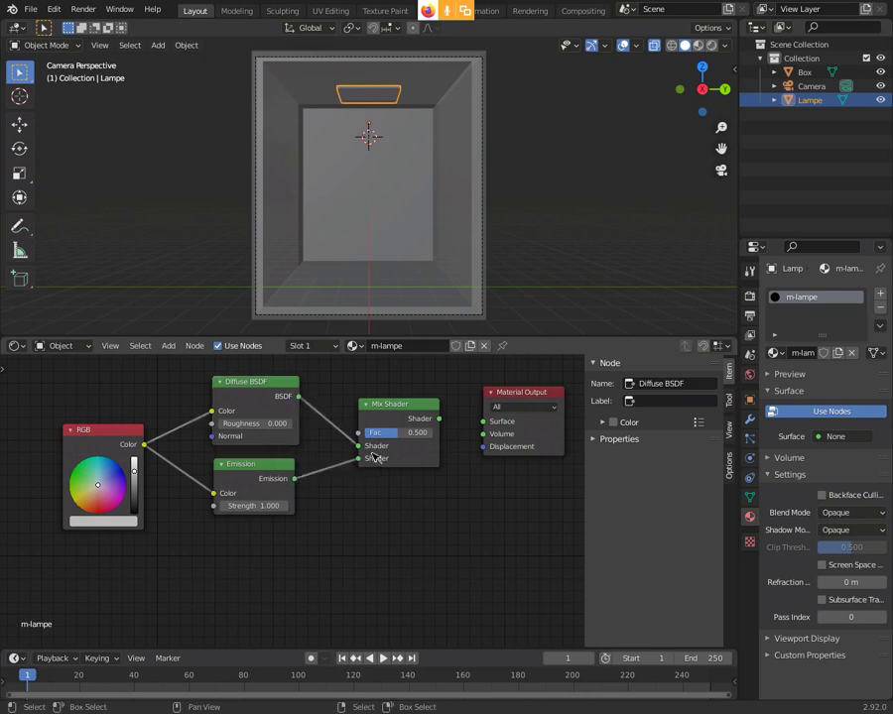
left_click_drag(245, 466, 247, 463)
left_click_drag(439, 420, 485, 428)
left_click_drag(419, 404, 406, 412)
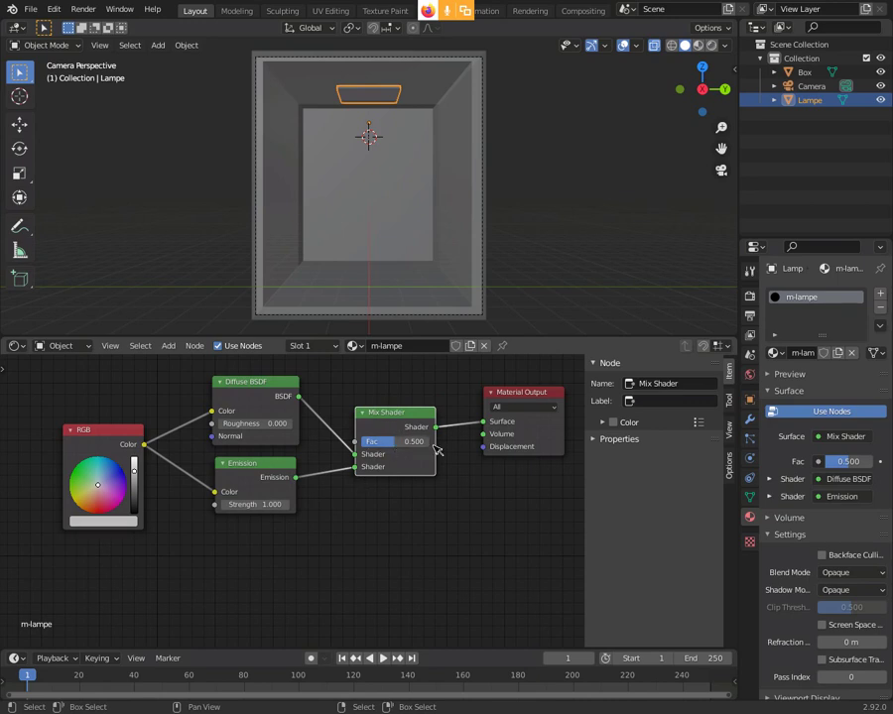
left_click_drag(250, 465, 253, 464)
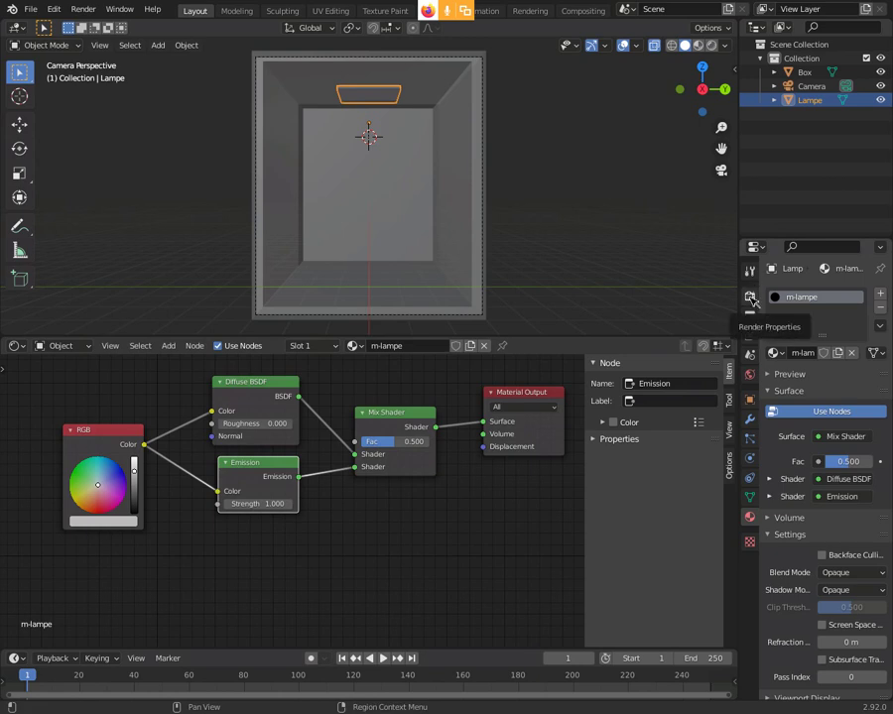
Step: Set the render engine to Cycles with GPU Compute as the device
left_click(751, 296)
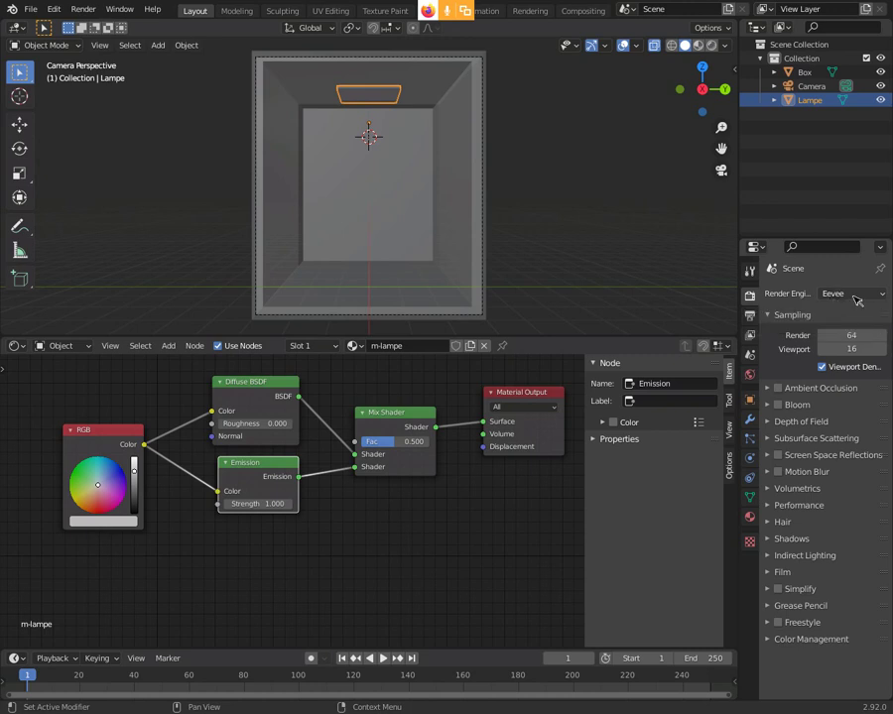
left_click(855, 299)
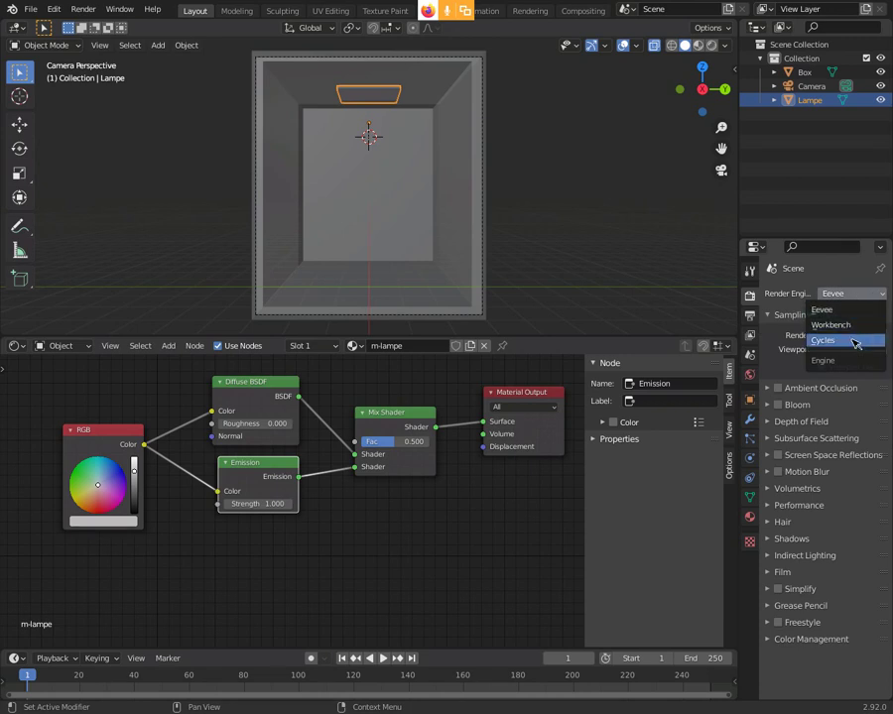
left_click(856, 341)
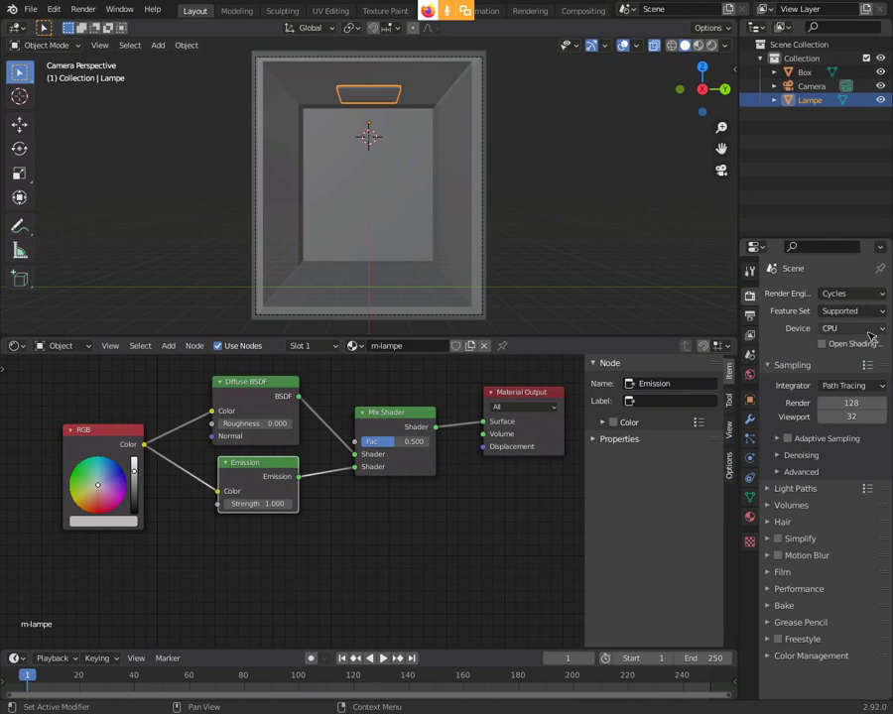
left_click(860, 332)
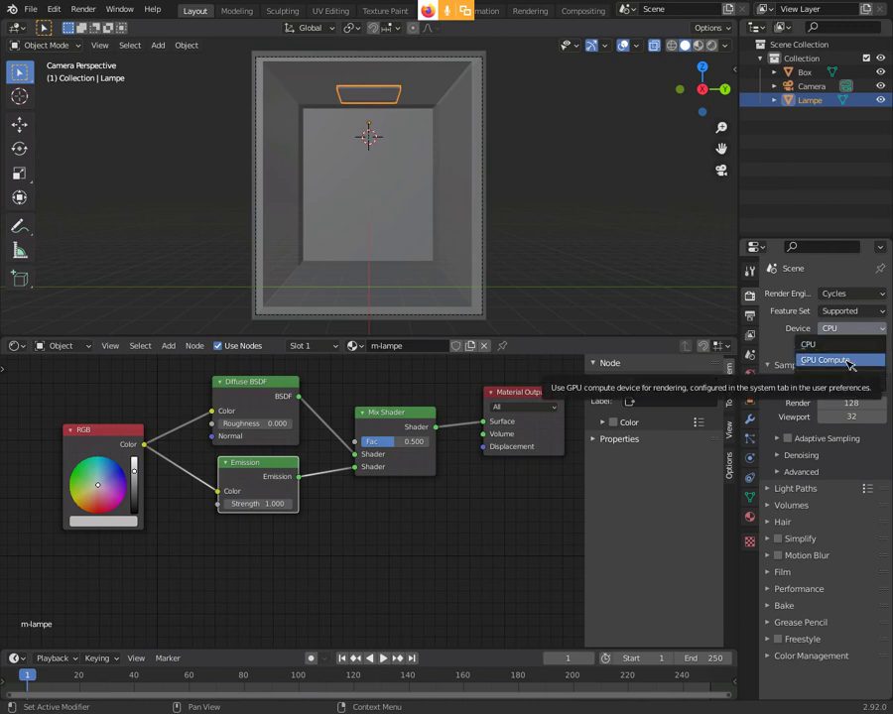
left_click(849, 360)
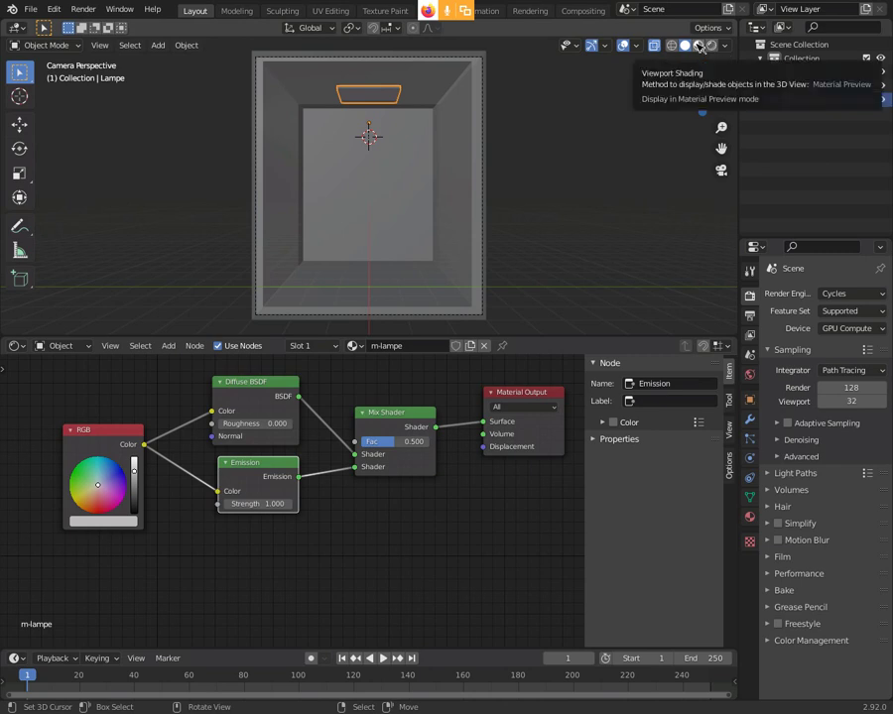
Step: Preview the rendered viewport and raise the m-lampe Emission strength through 3.3 and 6.1 to 11.4
left_click(712, 45)
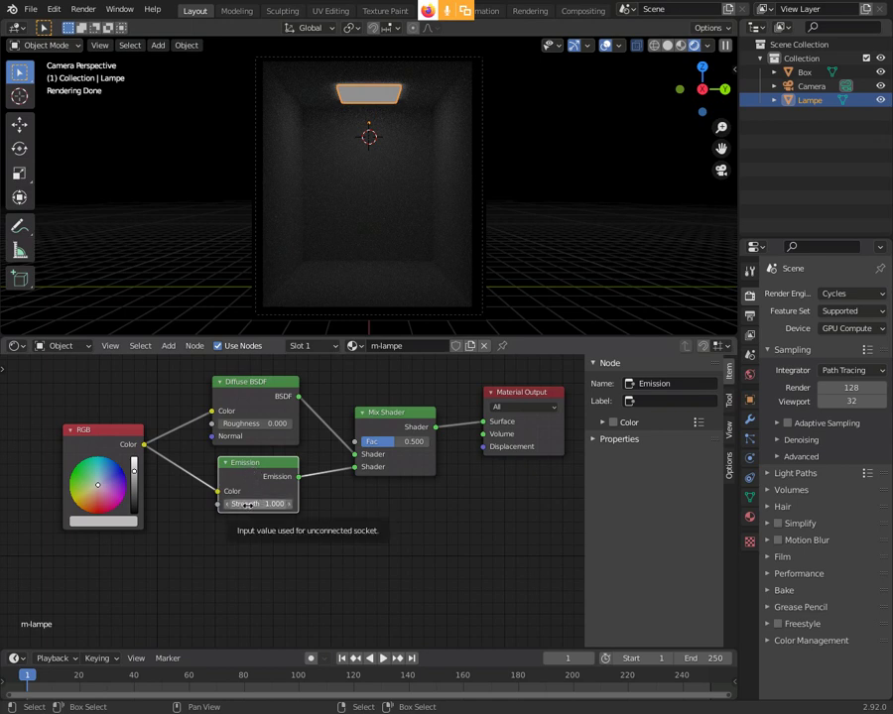
left_click_drag(258, 504, 328, 504)
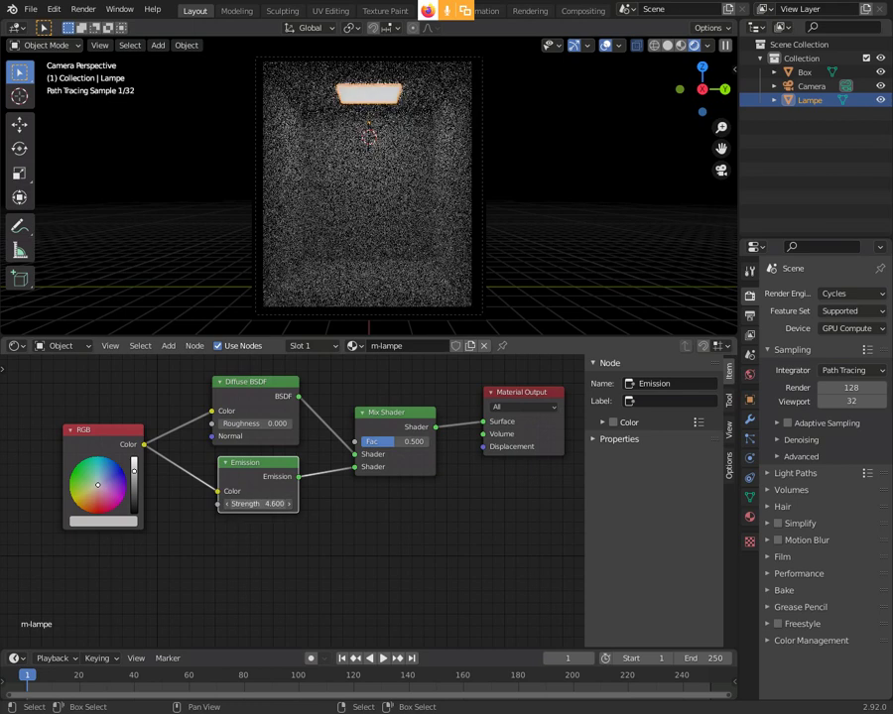
left_click_drag(328, 505, 516, 504)
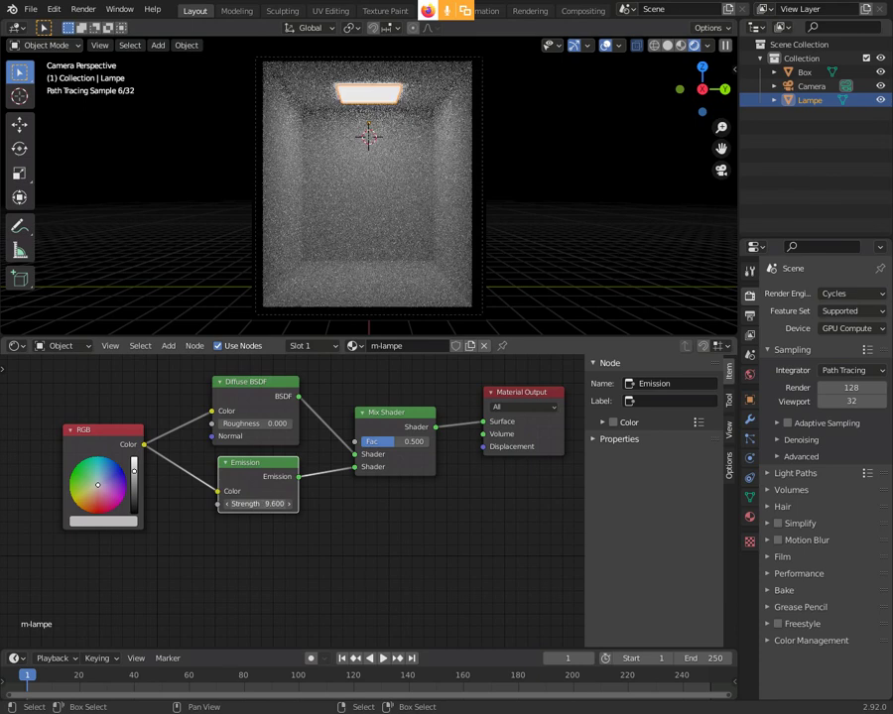
left_click_drag(227, 506, 244, 504)
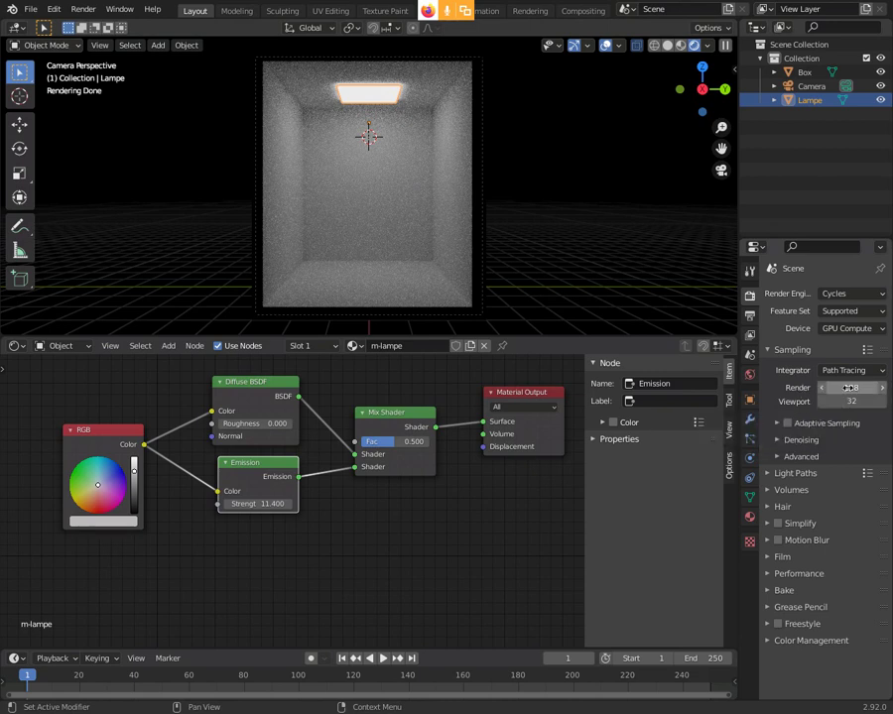
left_click(82, 10)
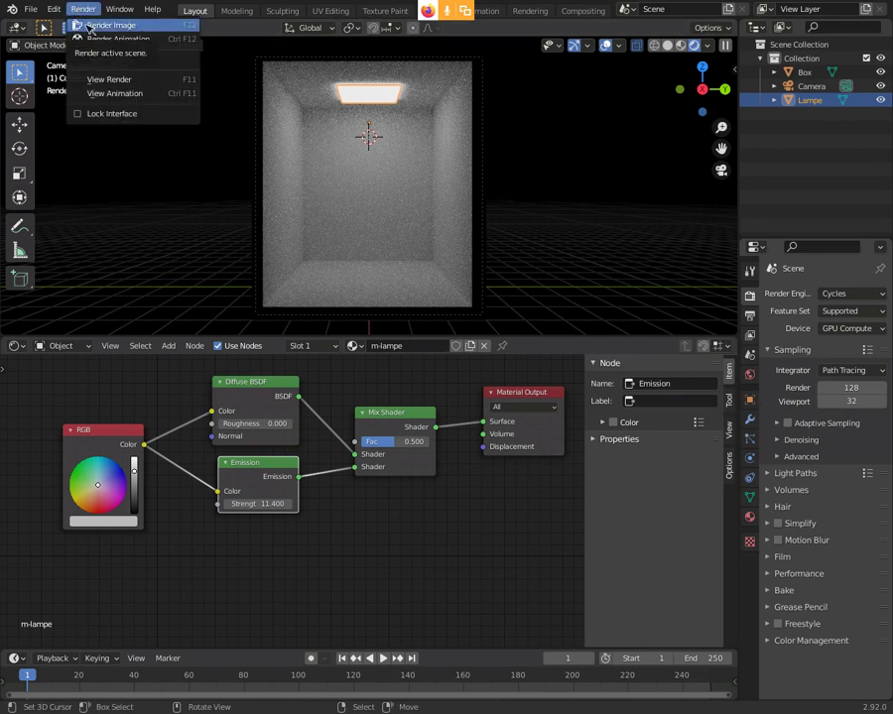
left_click(79, 25)
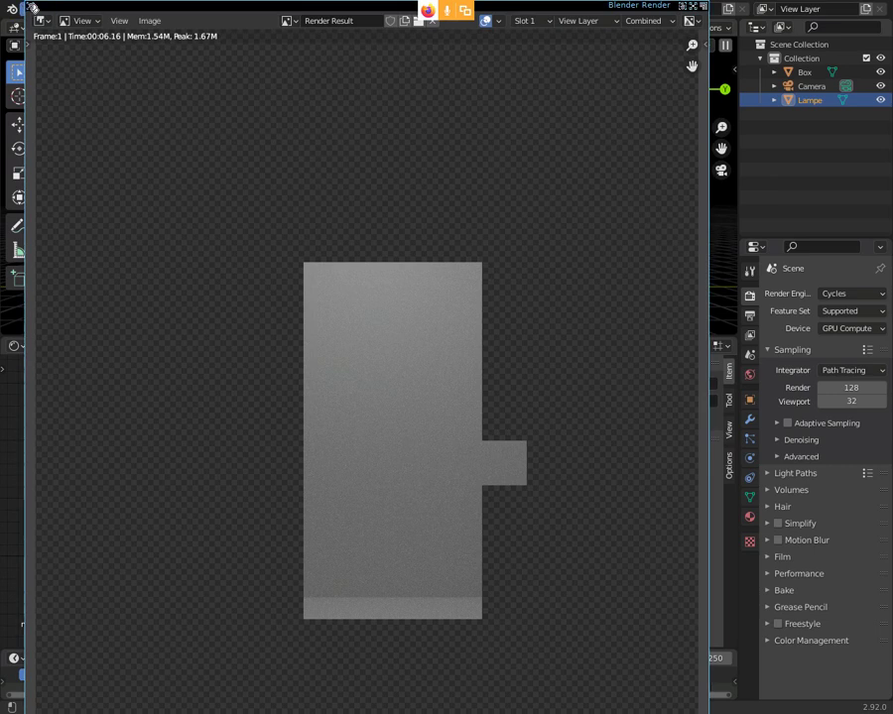
key("Escape")
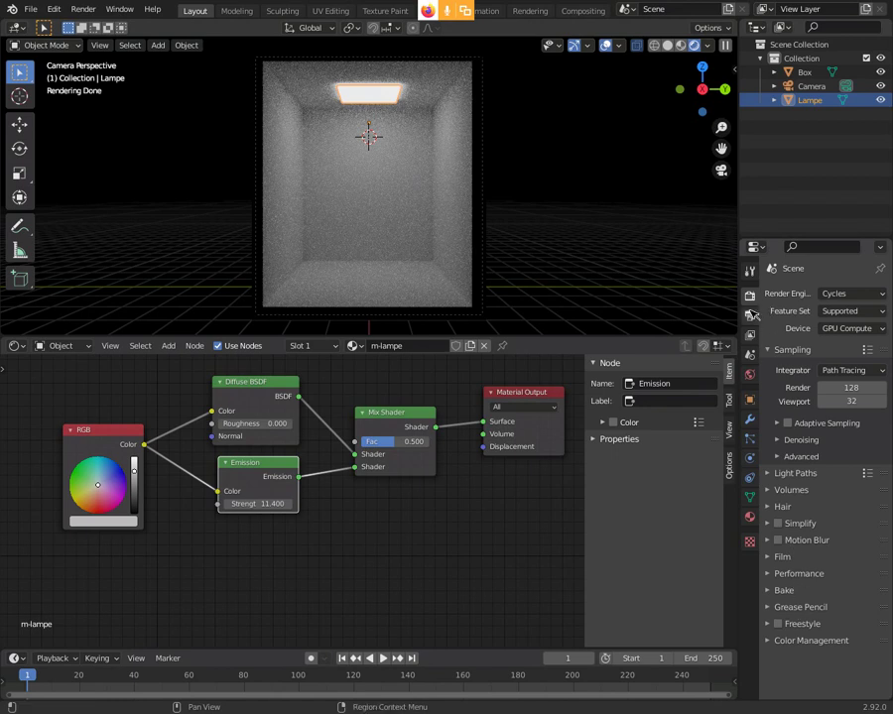
Step: Expand Render Properties > Performance and set Threads Mode to Fixed
left_click(750, 315)
scroll(853, 559, "down", 1)
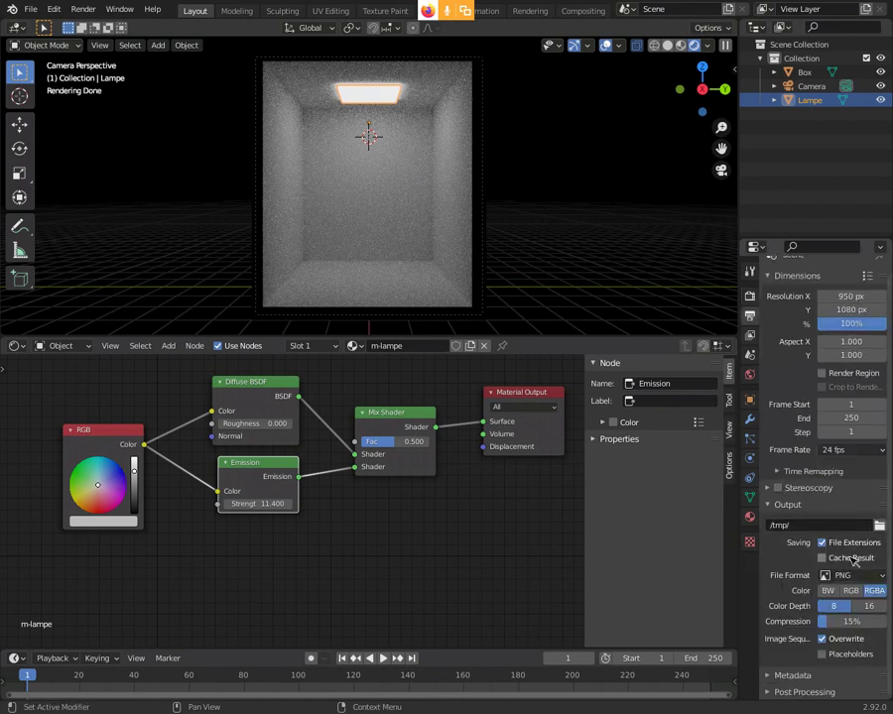
scroll(853, 559, "up", 1)
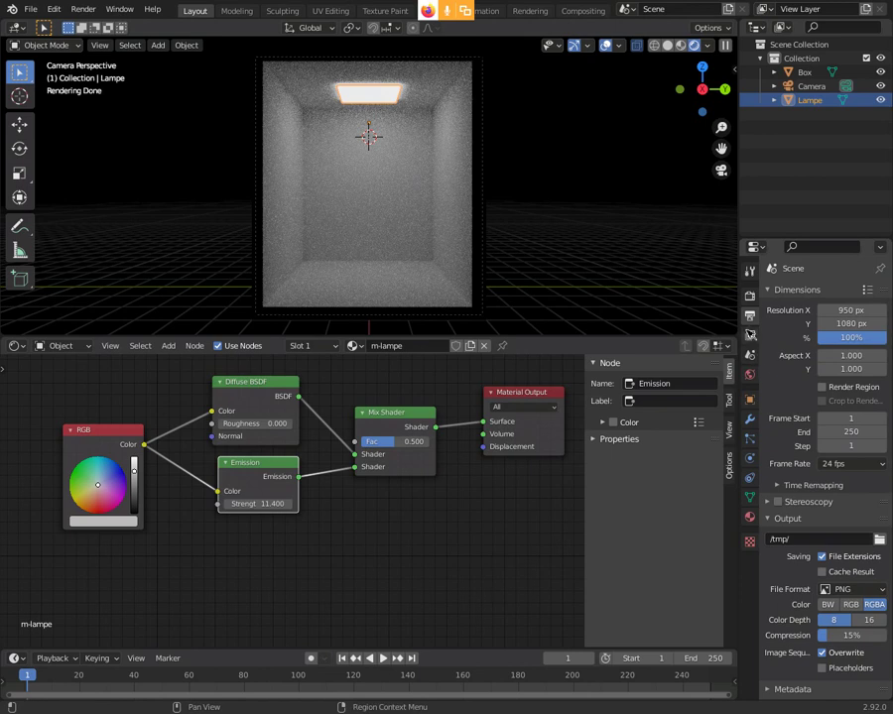
left_click(750, 296)
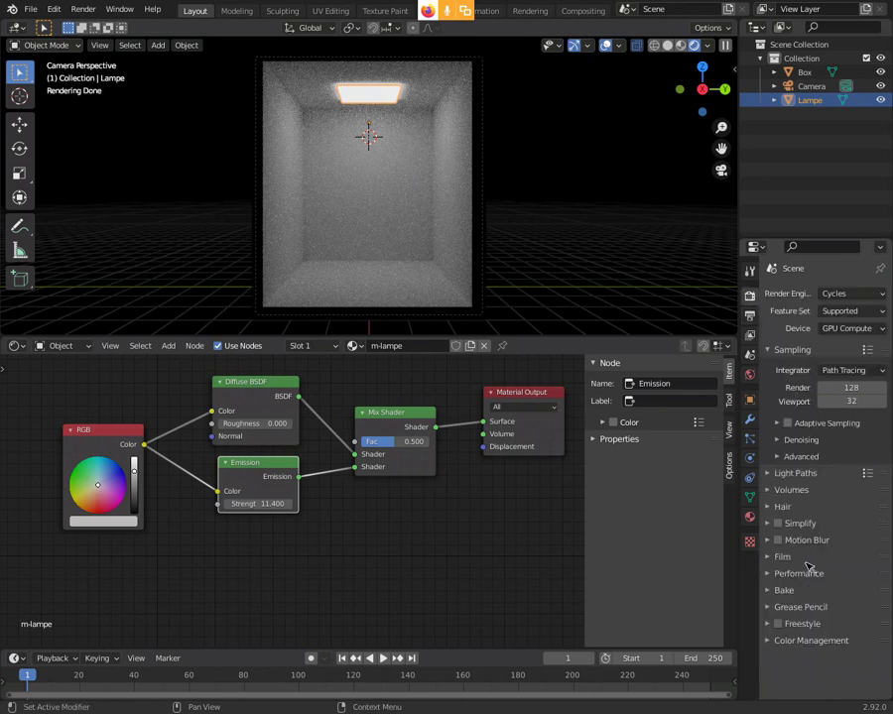
left_click(770, 574)
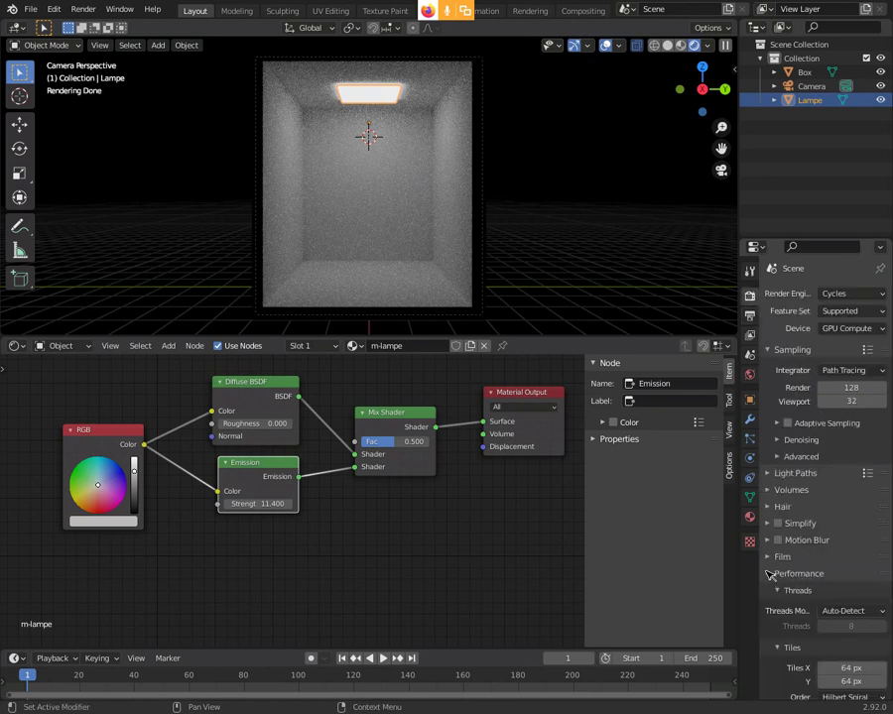
scroll(845, 536, "down", 5)
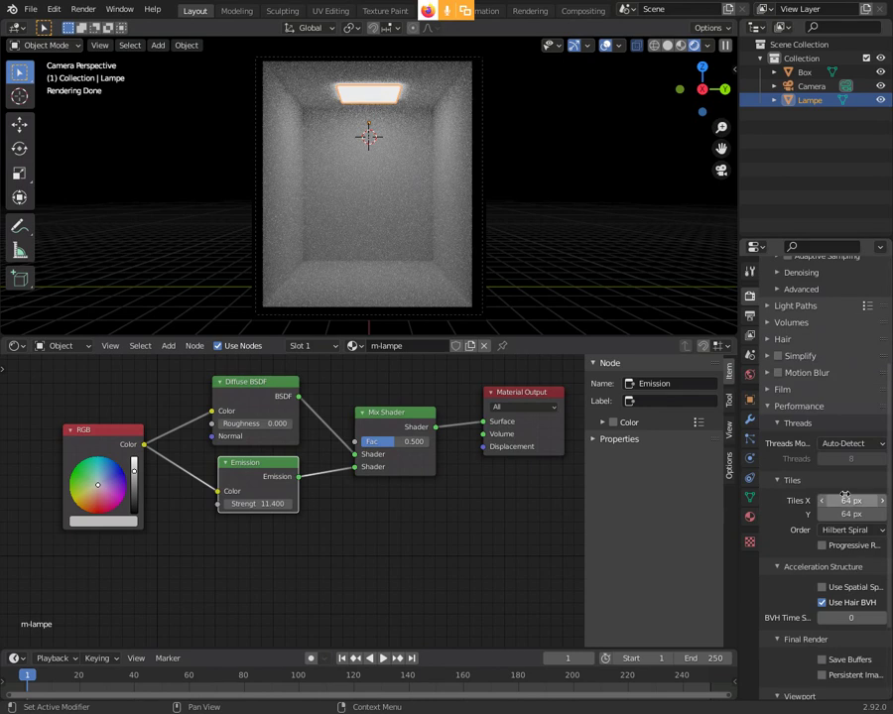
scroll(845, 496, "down", 1)
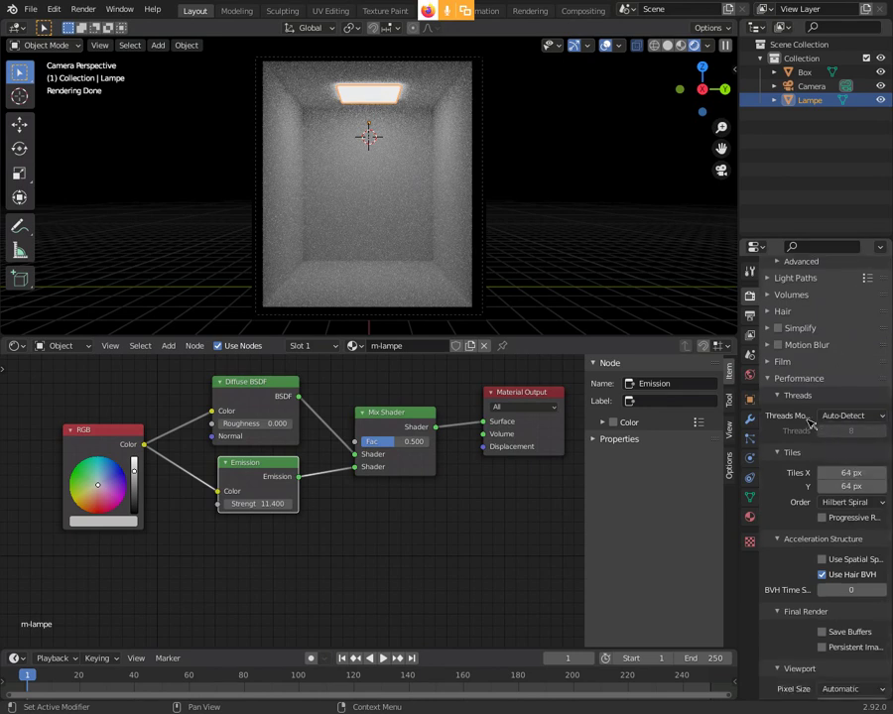
left_click(855, 418)
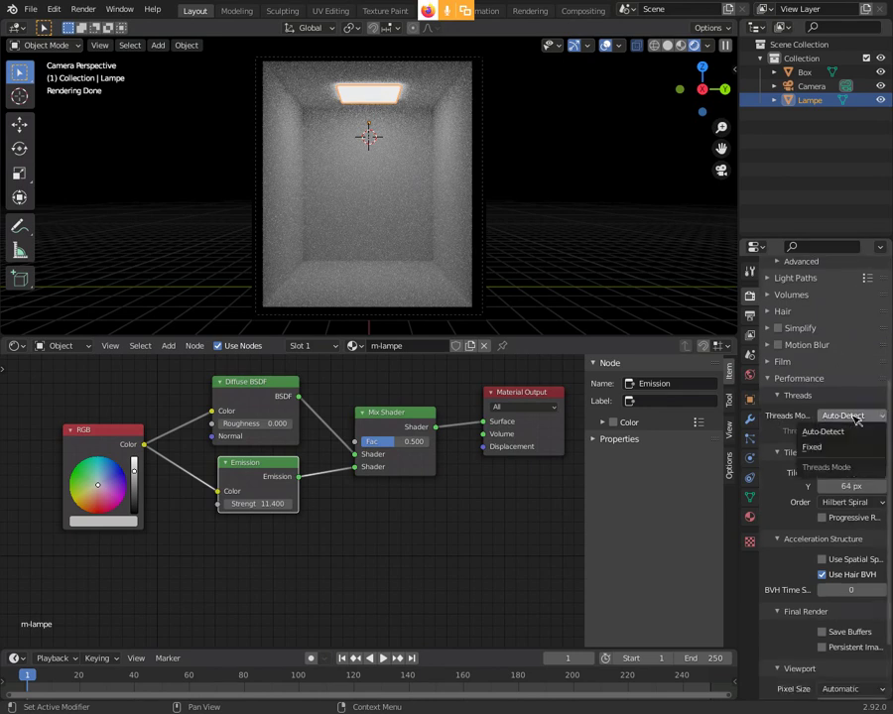
left_click(851, 447)
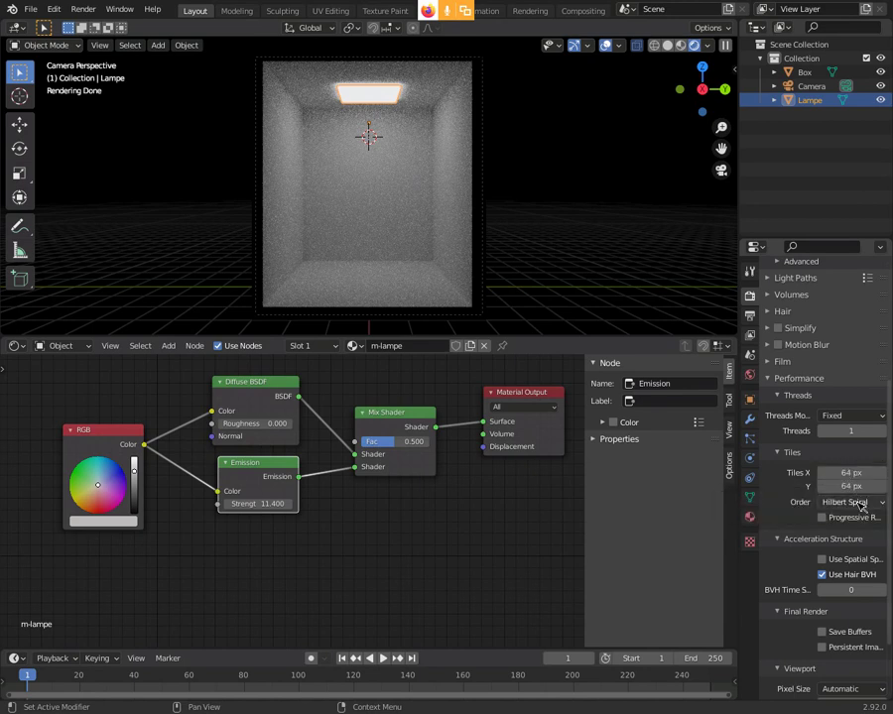
Step: Set Cycles Tiles X and Tiles Y to 512 px
left_click(850, 473)
key("BackSpace")
key("Return")
left_click(850, 485)
type("512")
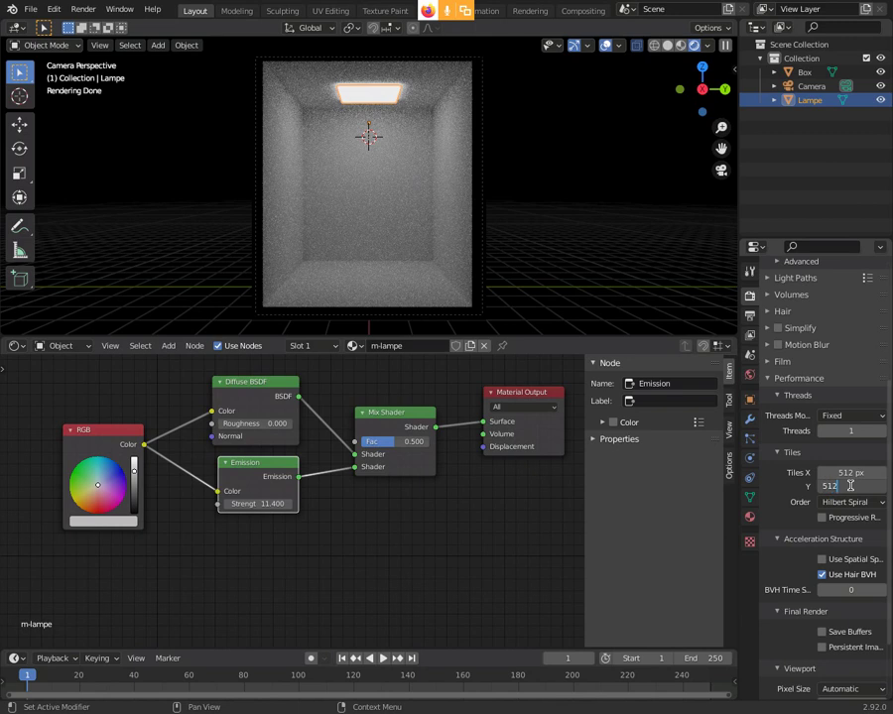
key("Return")
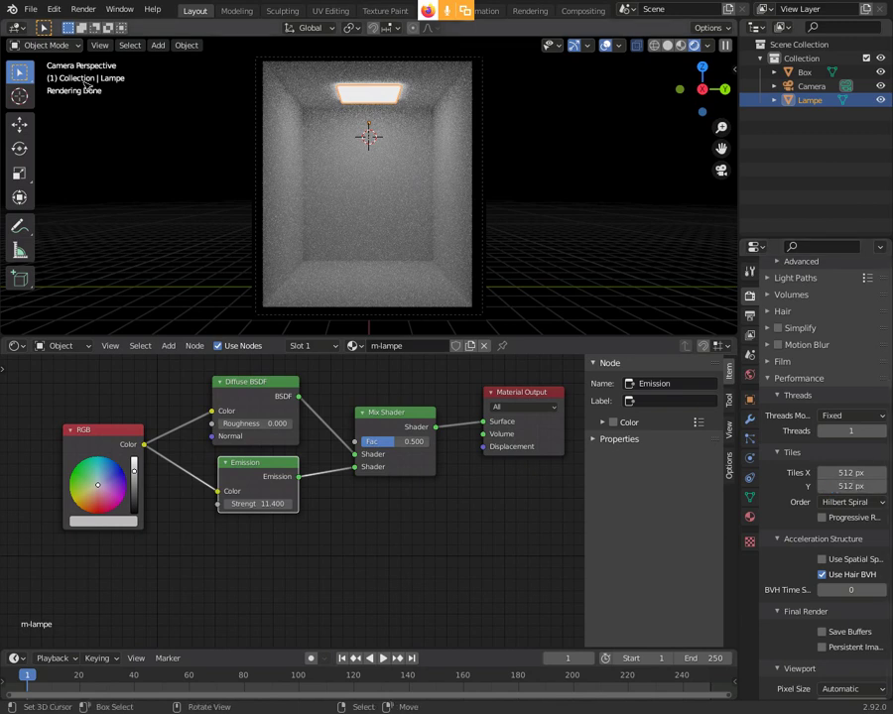
left_click(31, 9)
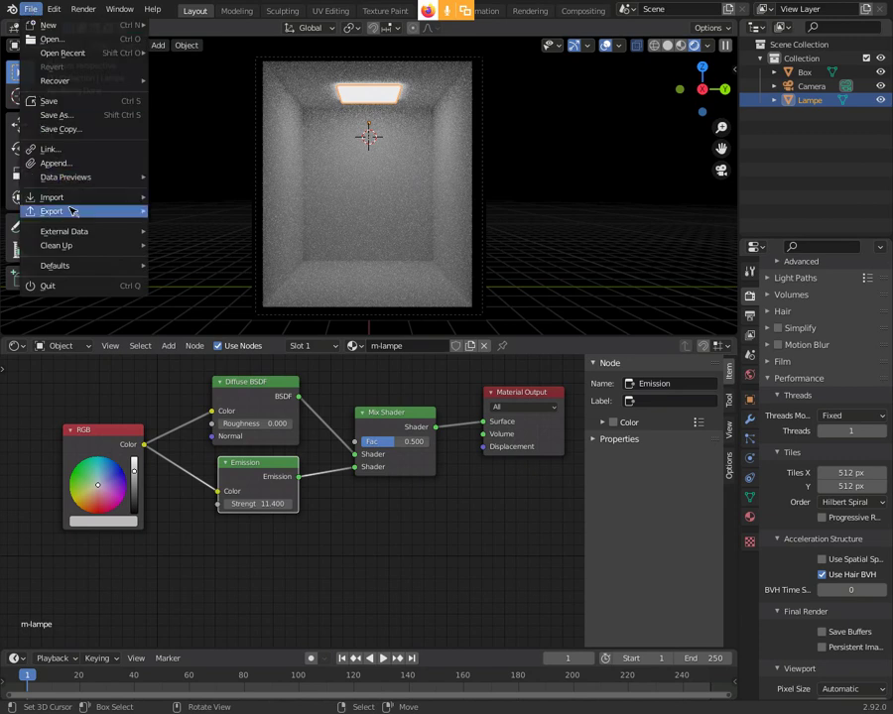
left_click(54, 9)
left_click(32, 9)
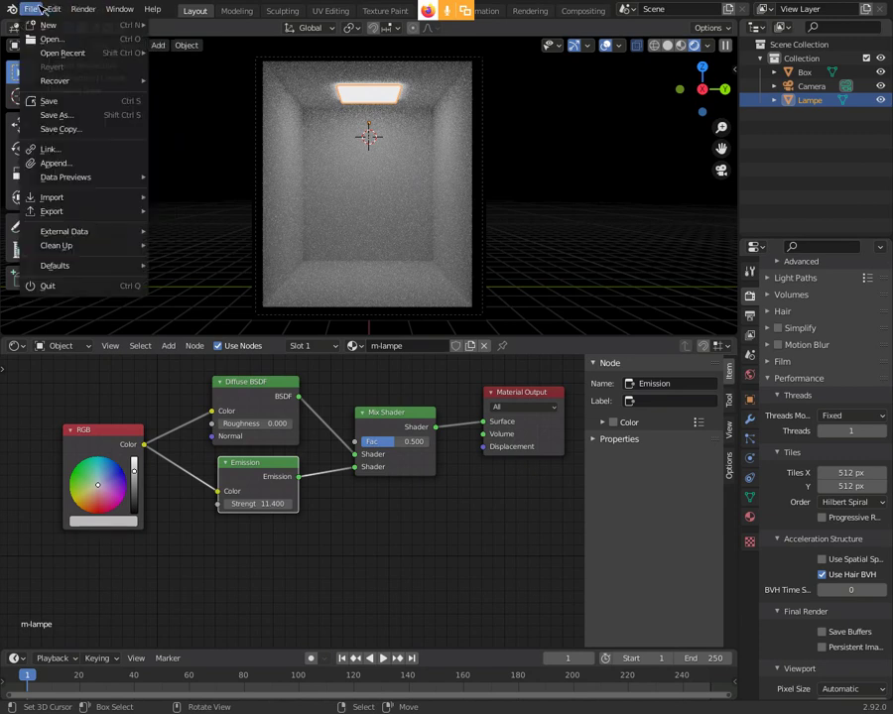
left_click(38, 9)
left_click(38, 9)
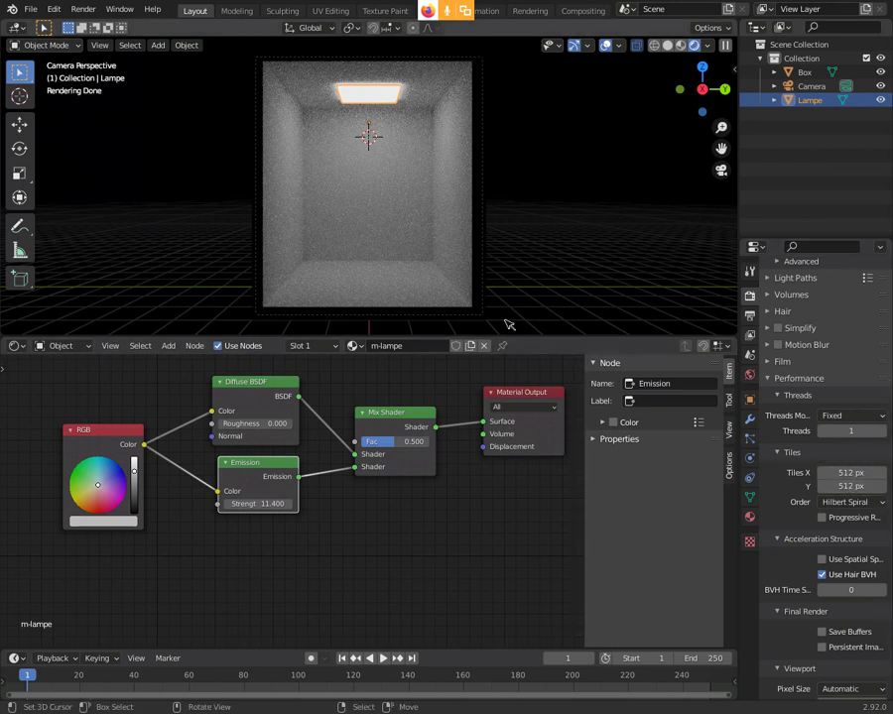
scroll(828, 491, "up", 3)
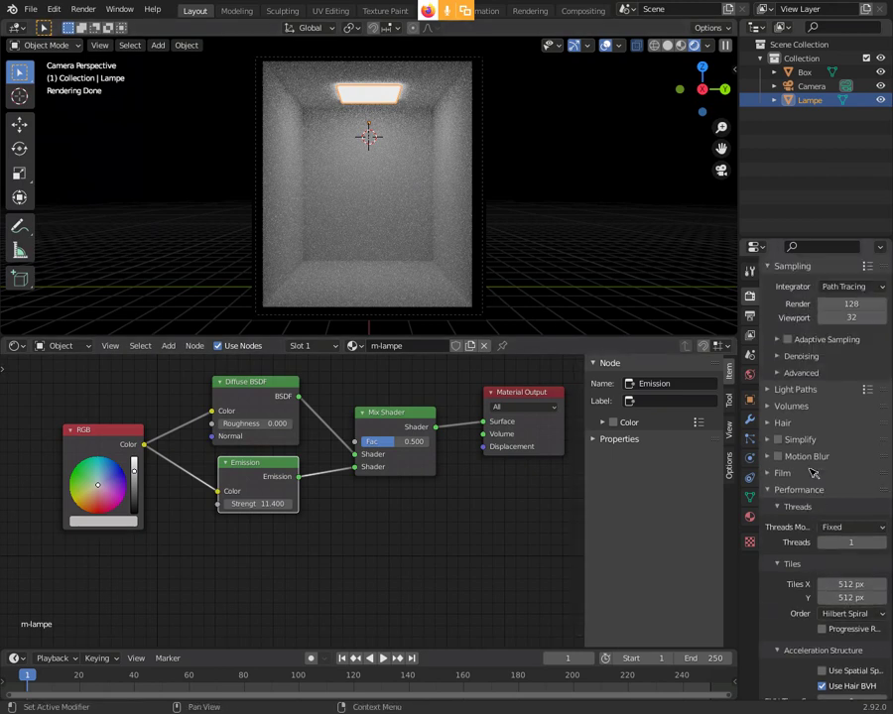
scroll(812, 474, "up", 2)
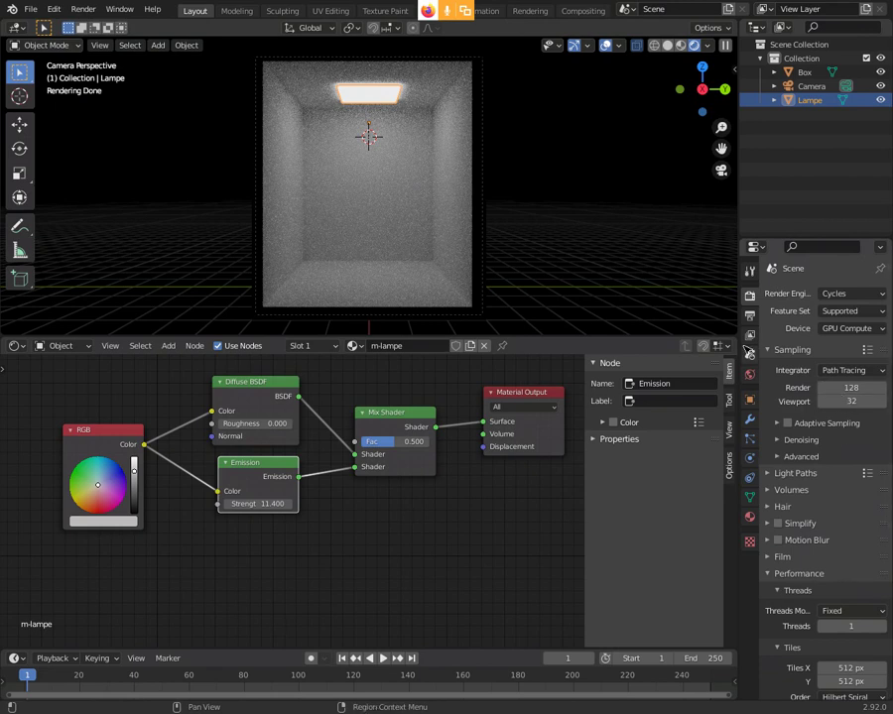
Step: Render a still image, then un-maximise the Render Result window and move it bottom-right
left_click(80, 10)
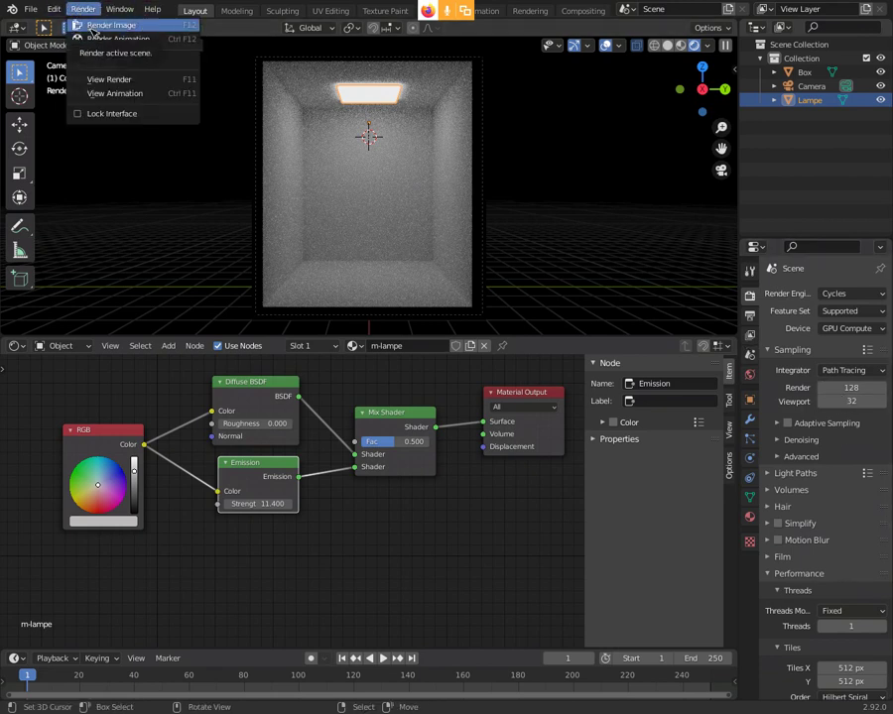
left_click(95, 27)
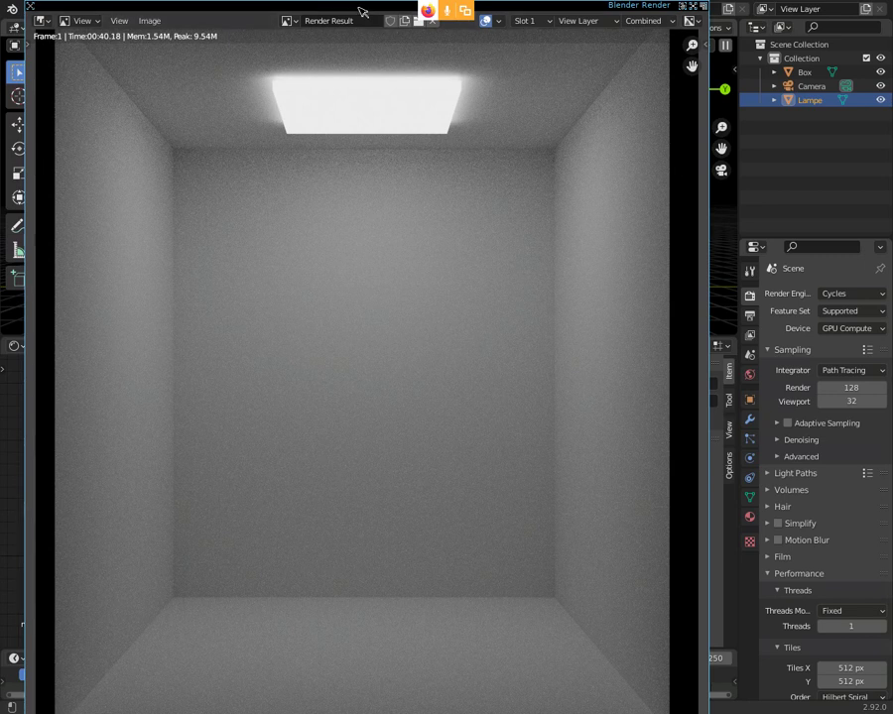
left_click_drag(256, 8, 451, 88)
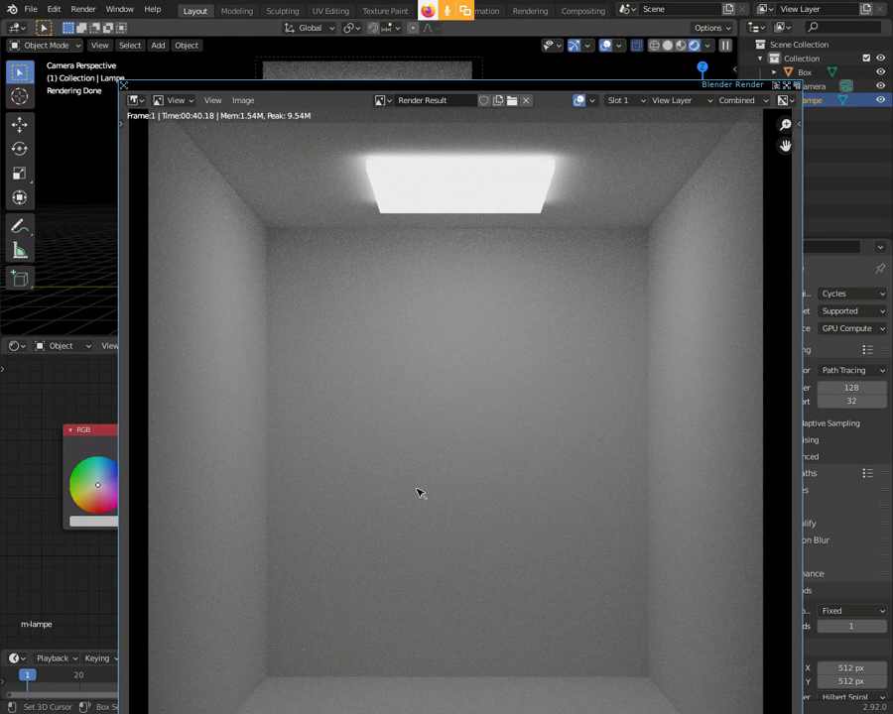
left_click_drag(123, 86, 320, 330)
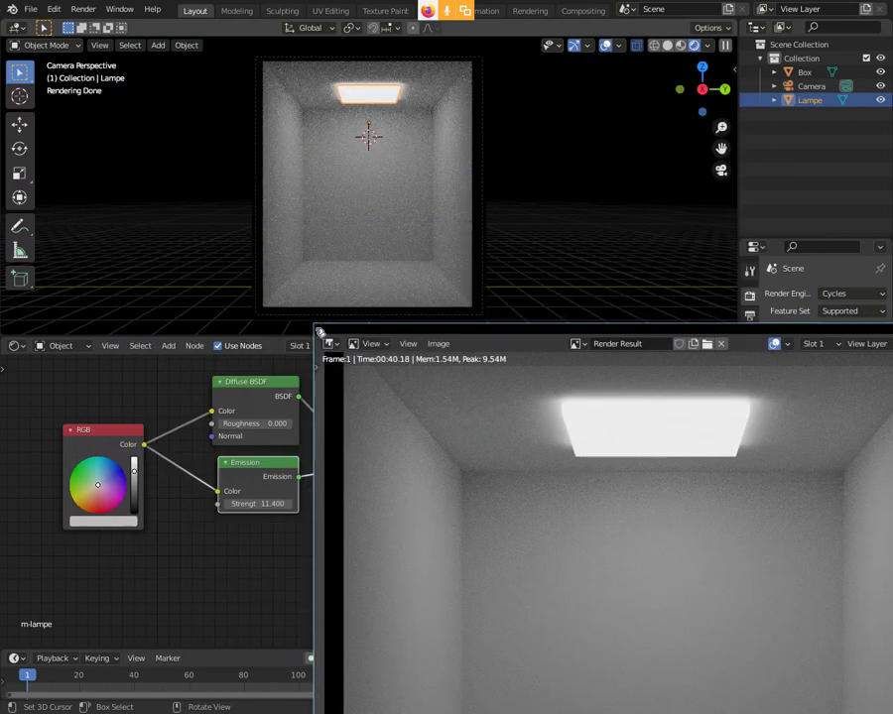
Step: Raise the main window and browse the Add node menus without adding any node
left_click(424, 506)
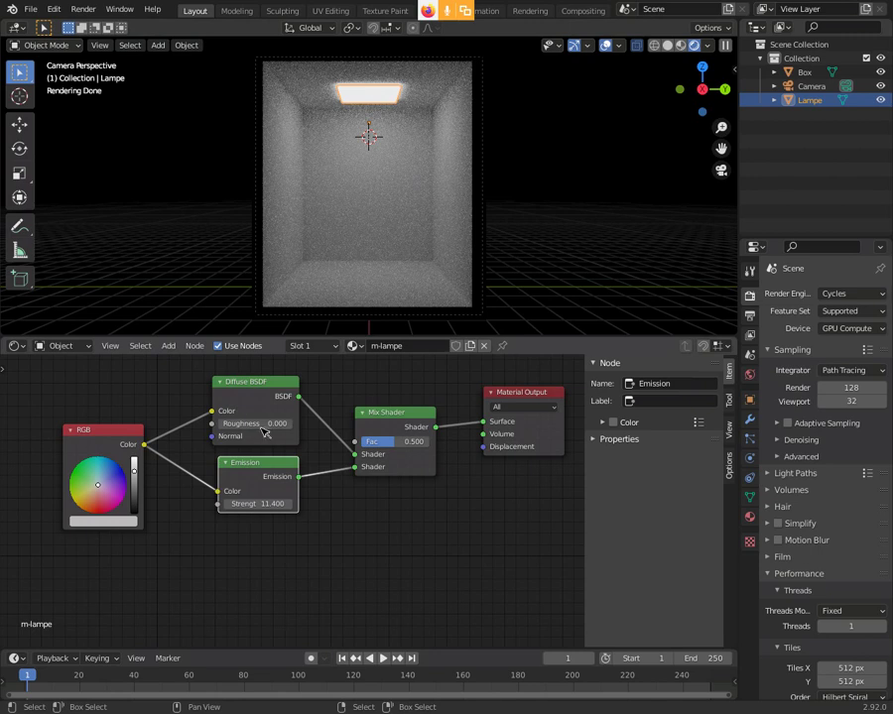
left_click(168, 345)
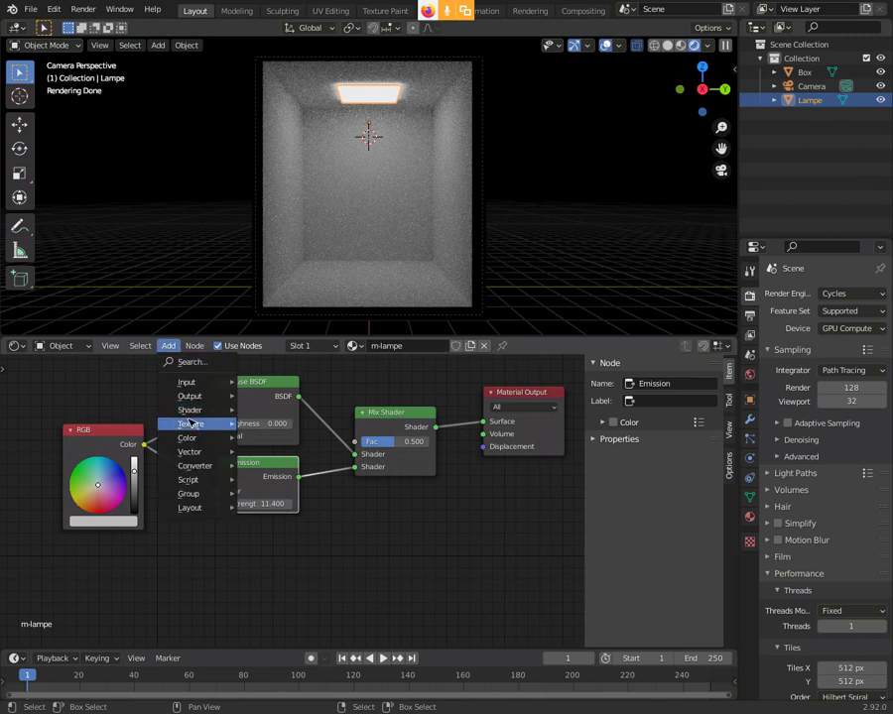
mouse_move(192, 410)
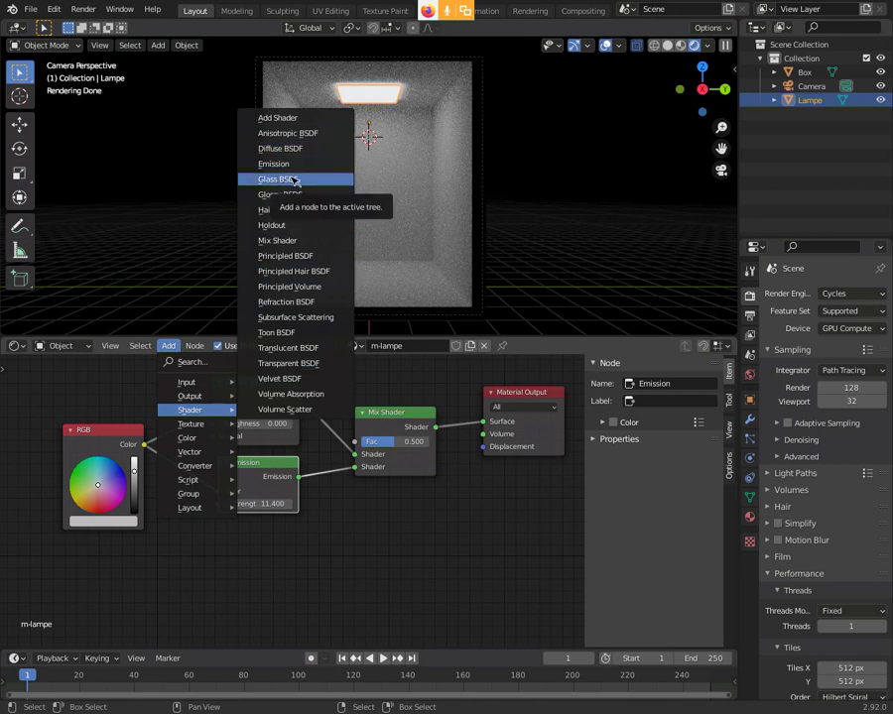
left_click(355, 233)
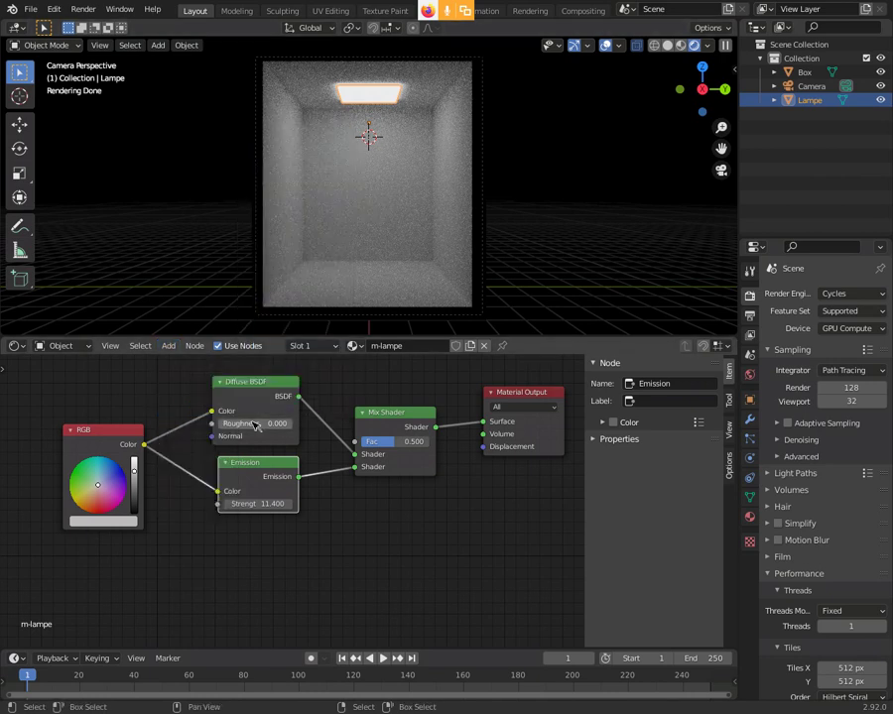
left_click(170, 351)
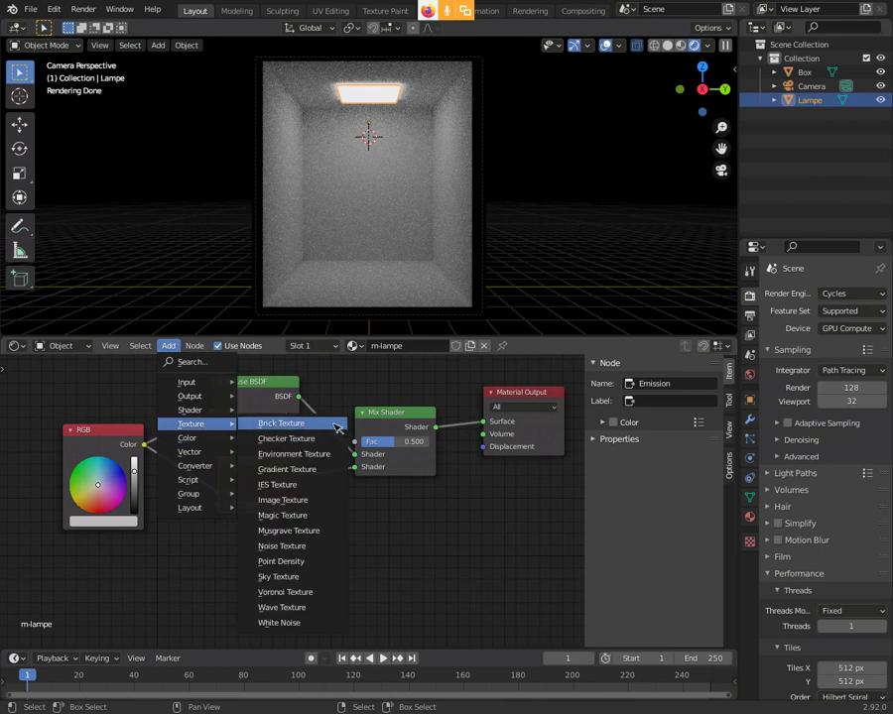
key("Escape")
left_click(169, 346)
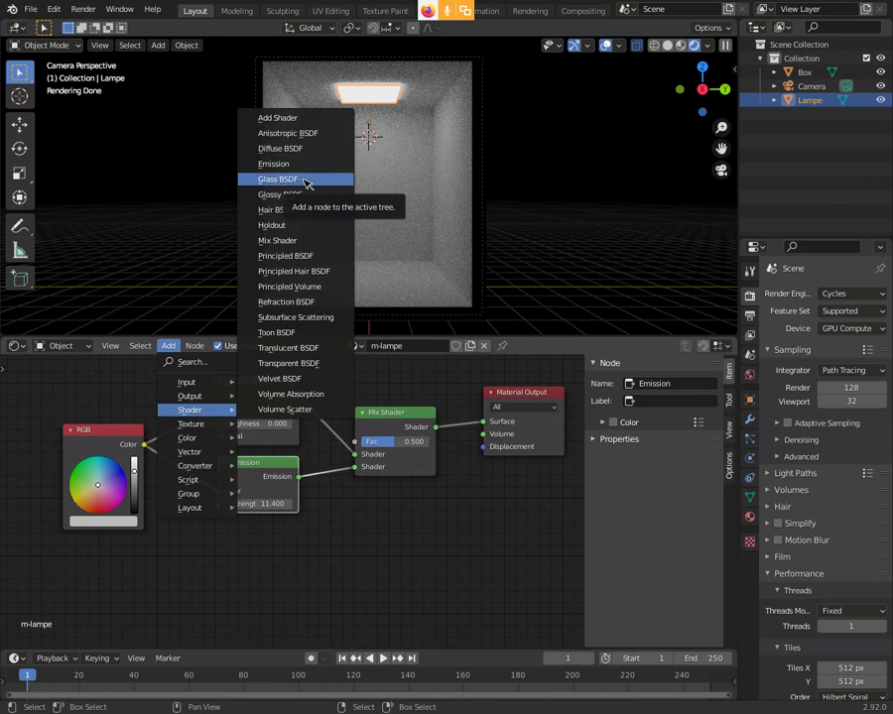
key("Escape")
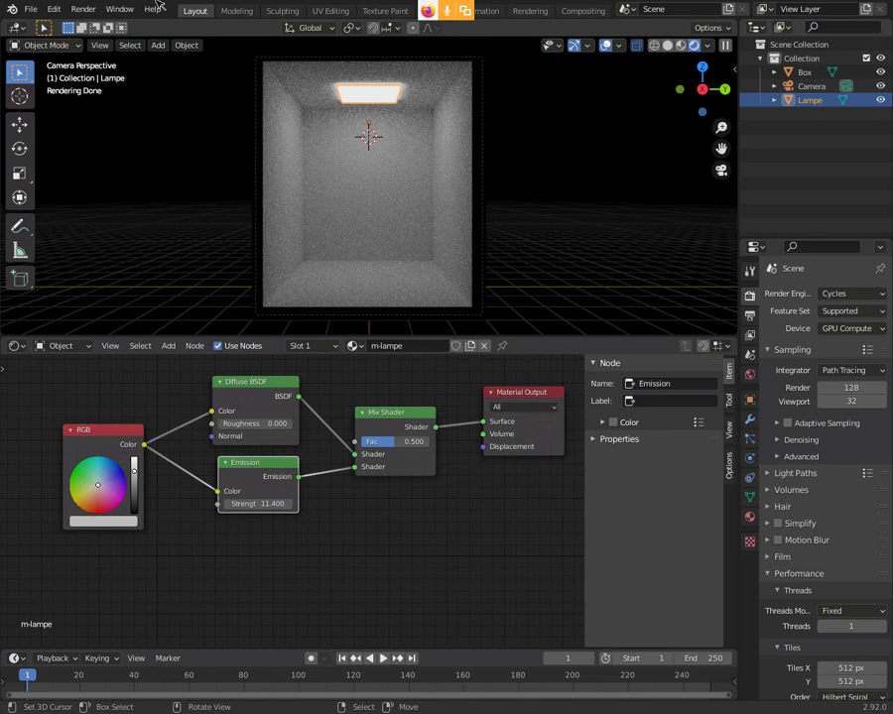
left_click(119, 8)
left_click(134, 57)
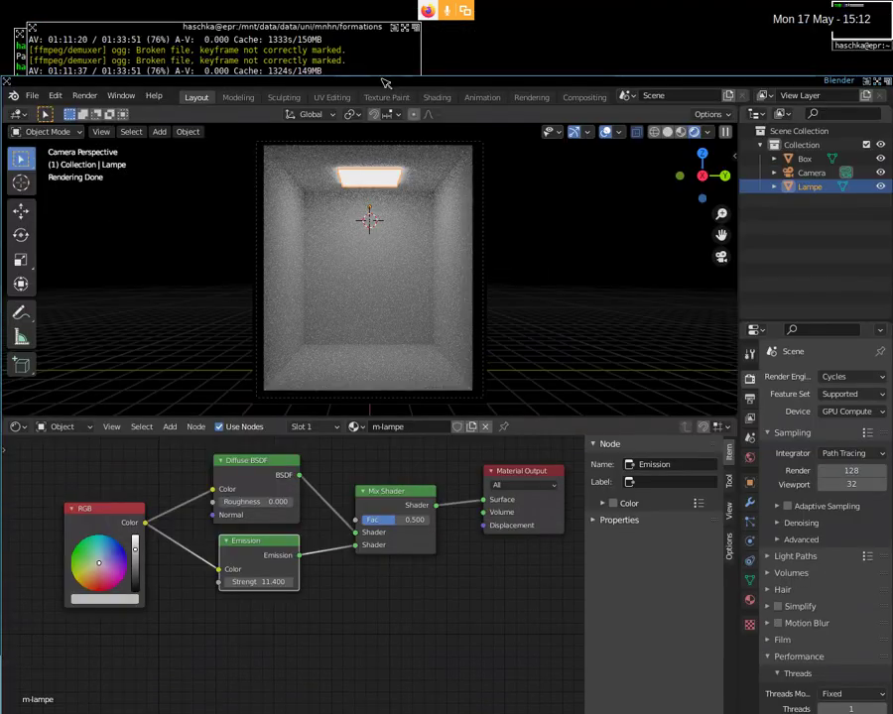
left_click_drag(386, 83, 388, 6)
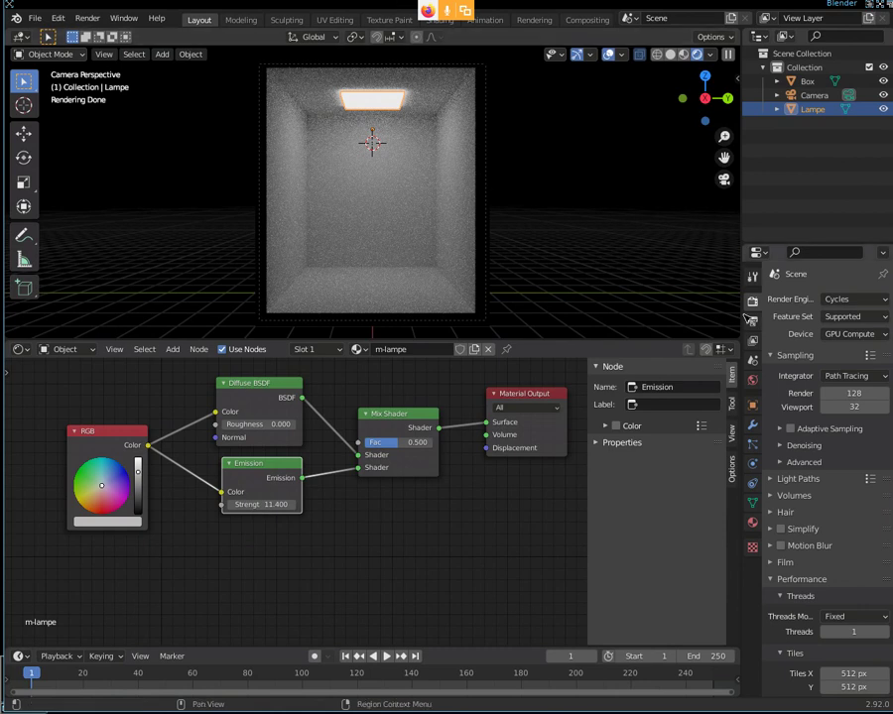
left_click(753, 278)
left_click(752, 300)
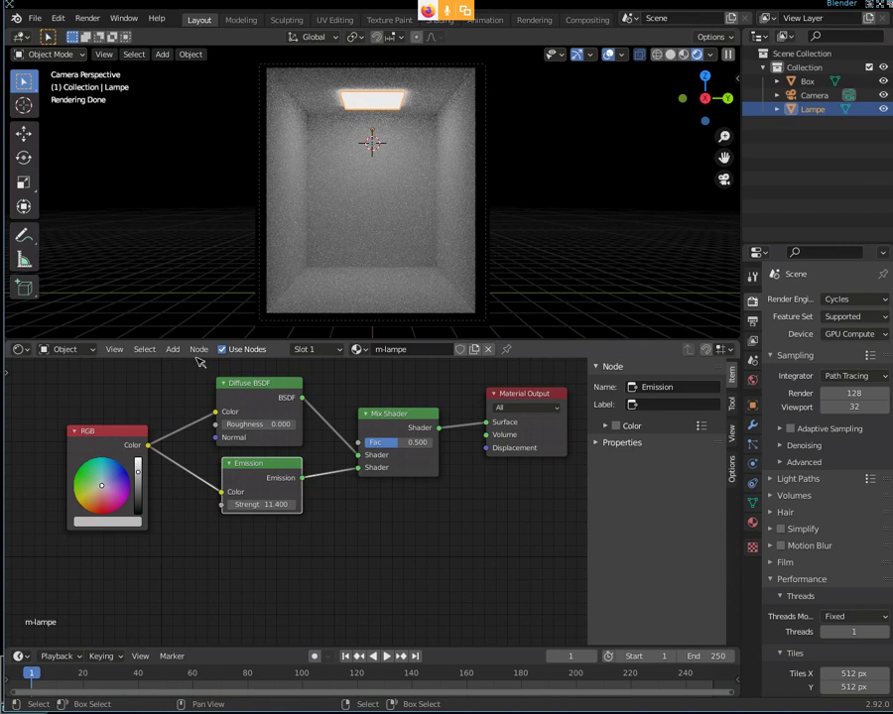
left_click(387, 99)
left_click(387, 100)
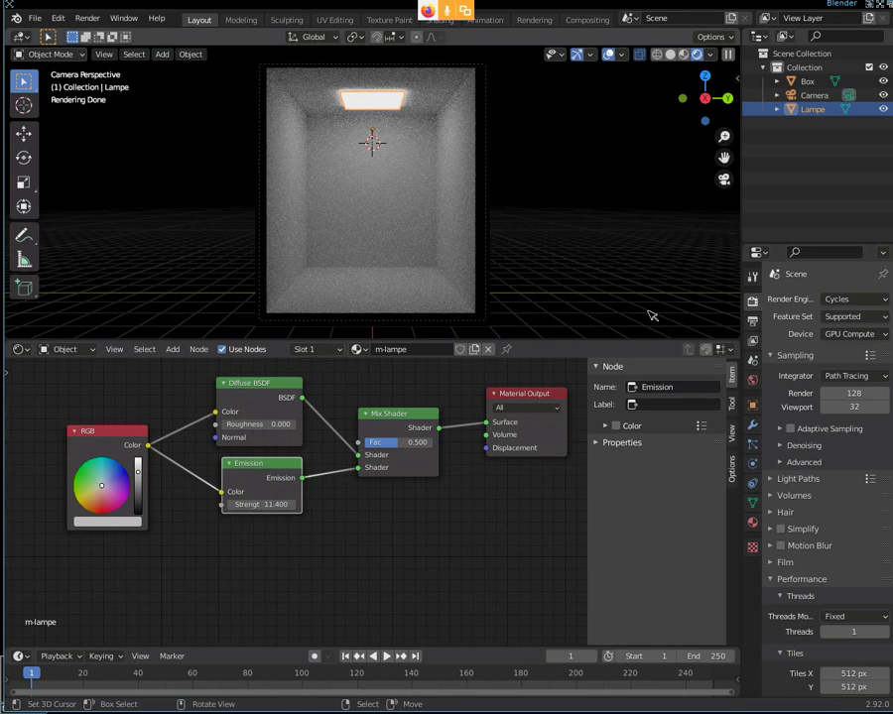
left_click(754, 321)
left_click(753, 339)
left_click(754, 322)
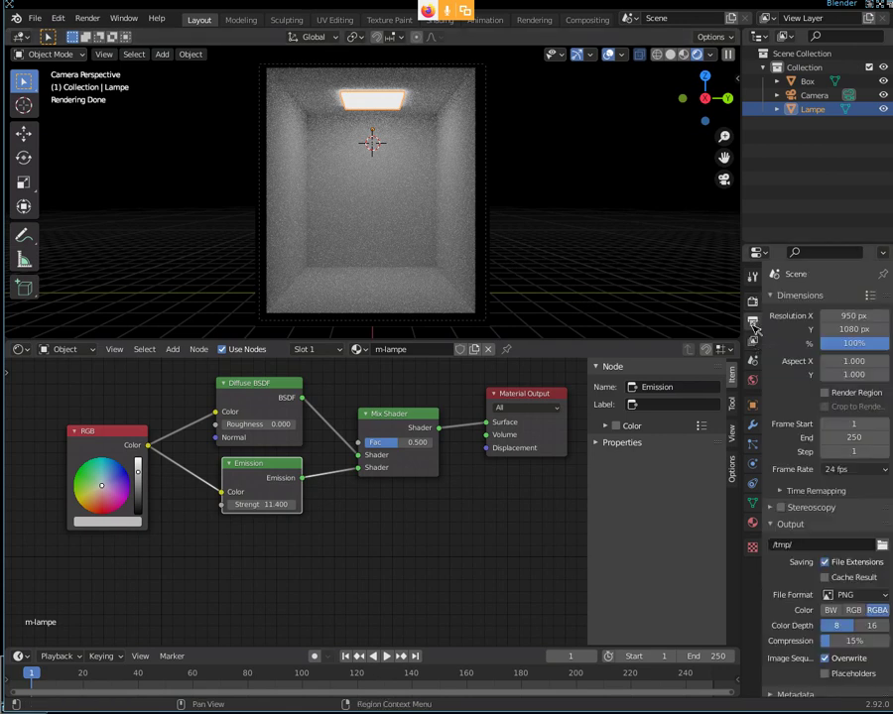
left_click(753, 339)
left_click(754, 322)
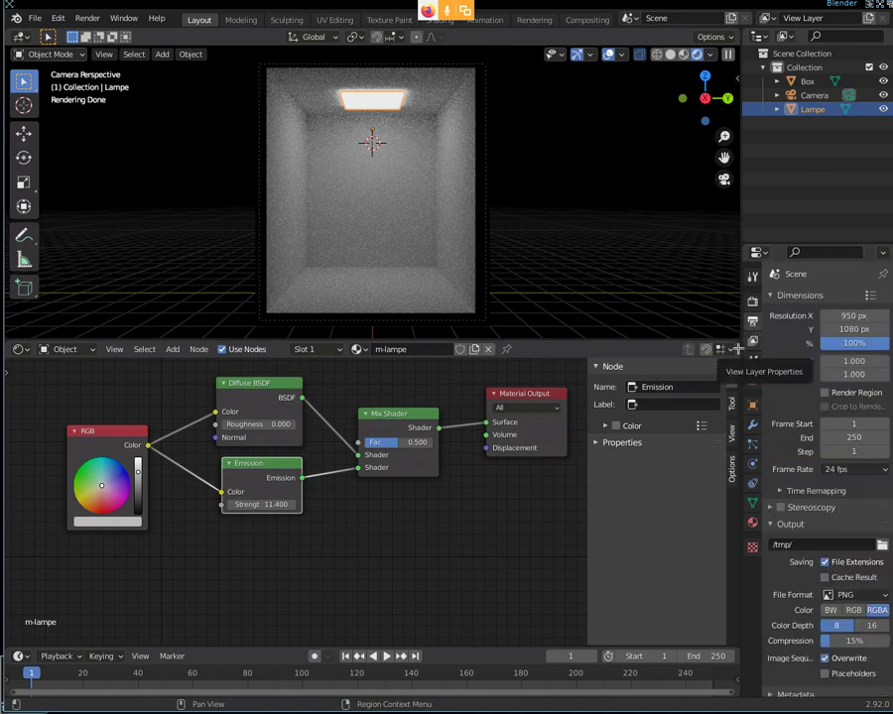
left_click(753, 339)
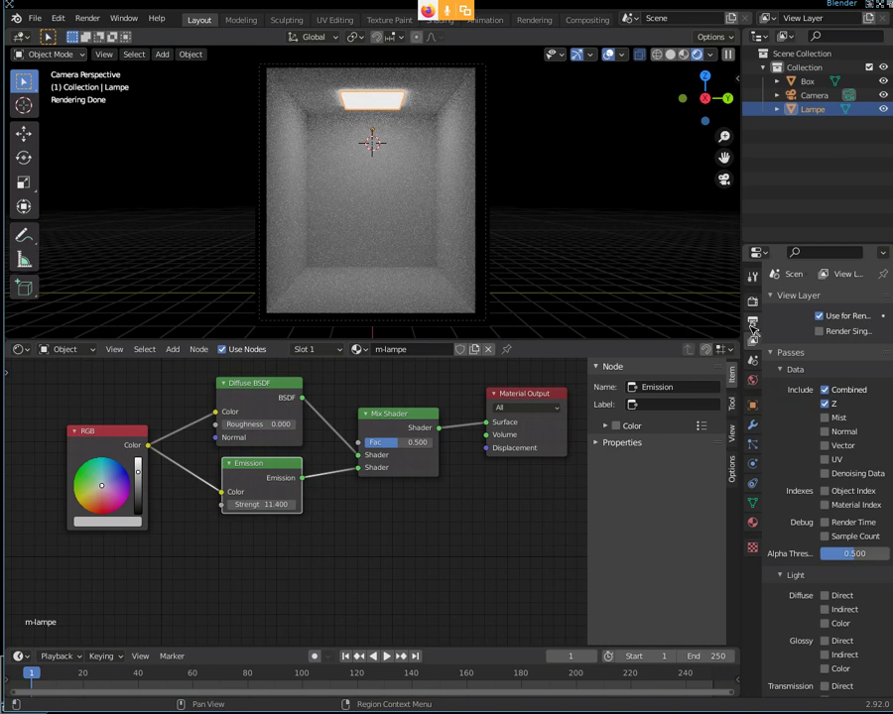
left_click(753, 324)
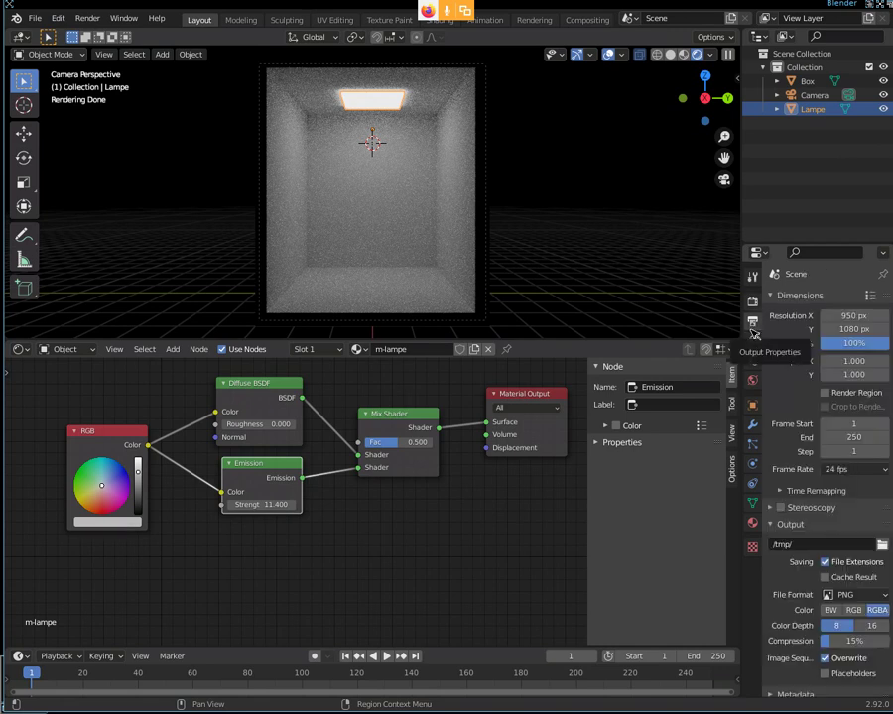
left_click(754, 343)
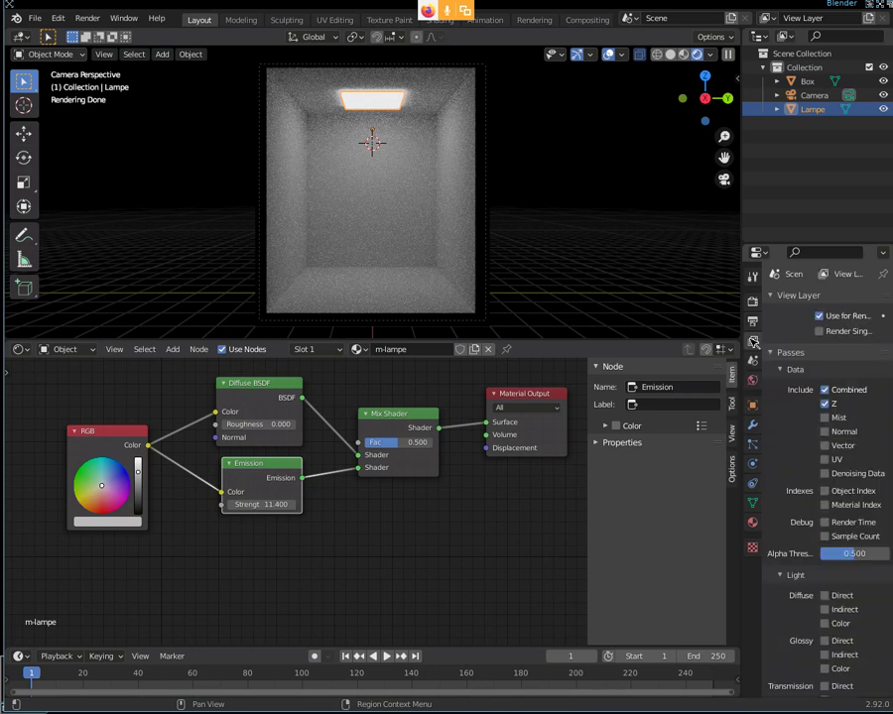
left_click(753, 362)
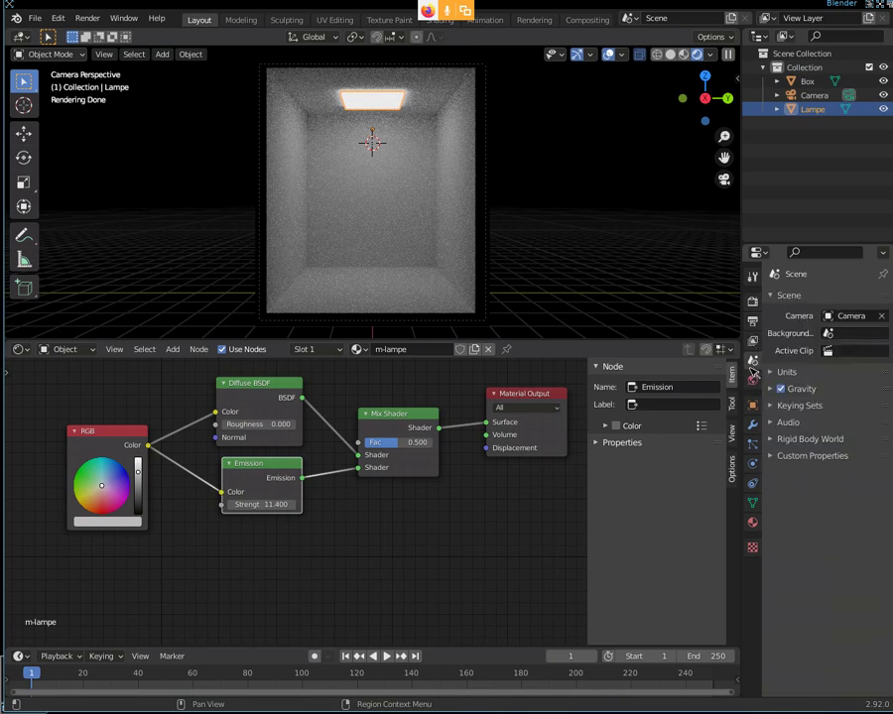
left_click(753, 381)
left_click(753, 361)
scroll(754, 348, "up", 1, "ctrl")
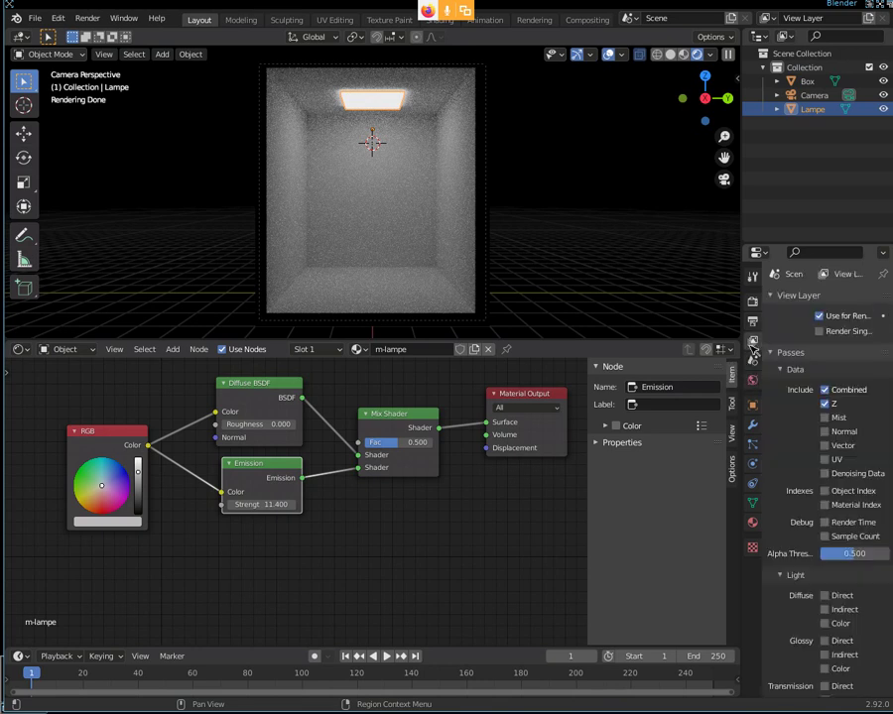
scroll(756, 345, "up", 2, "ctrl")
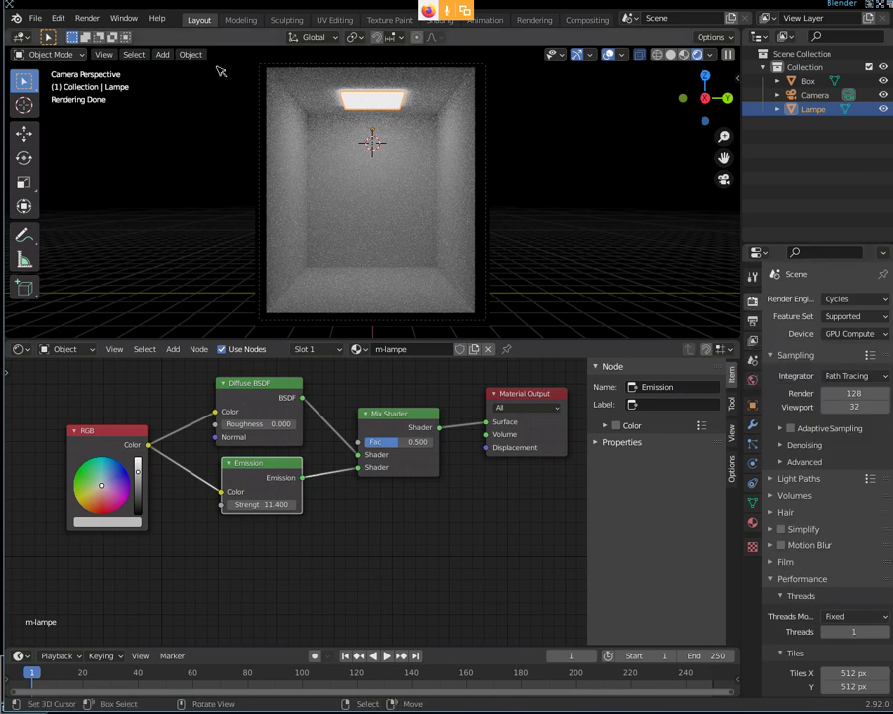
Step: Render the still via Render > Render Image, then close the result window with Esc
left_click(87, 19)
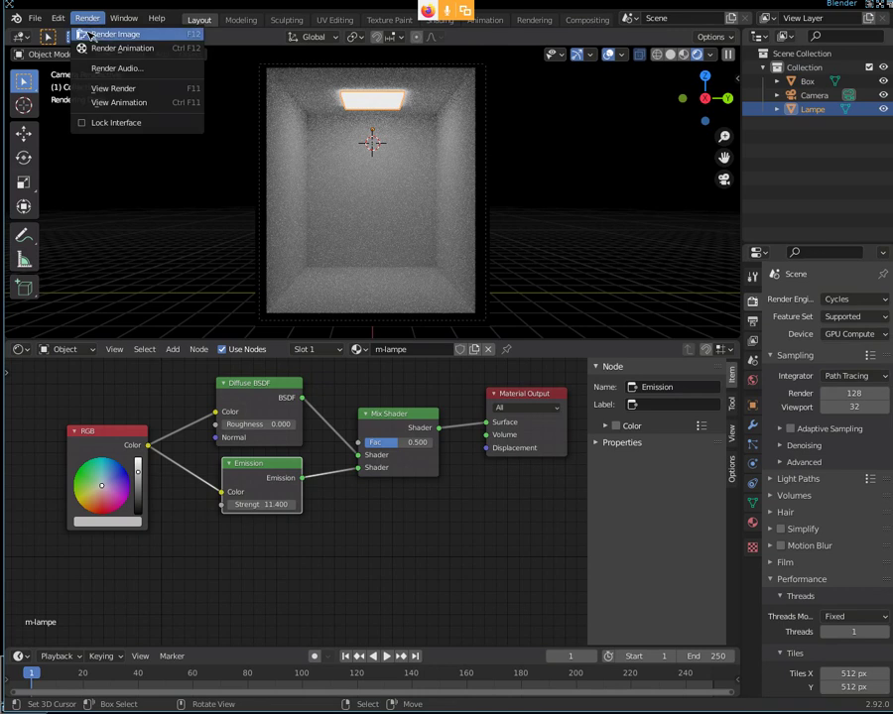
left_click(100, 35)
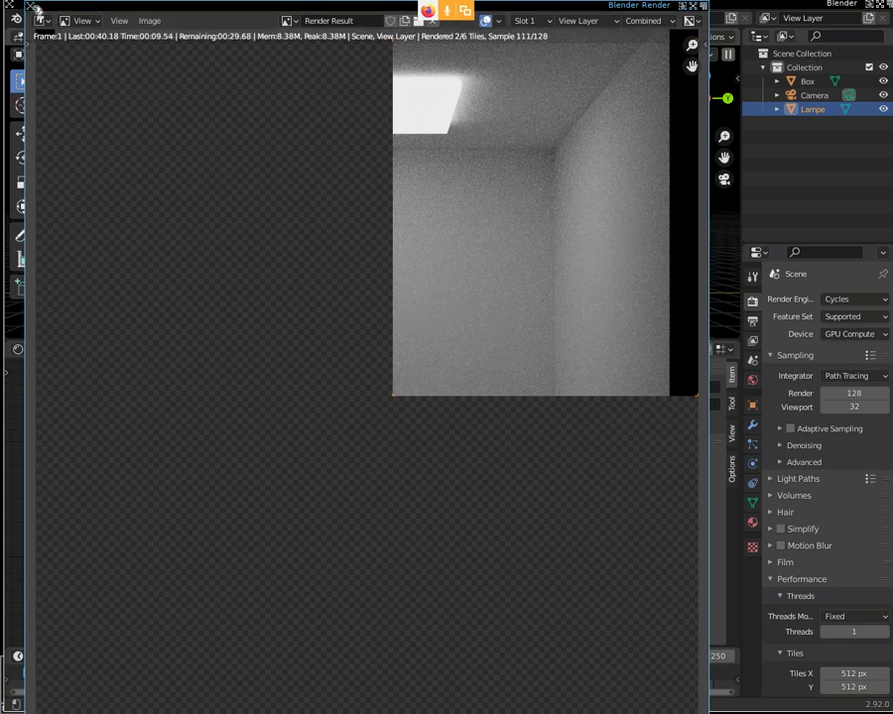
key("Escape")
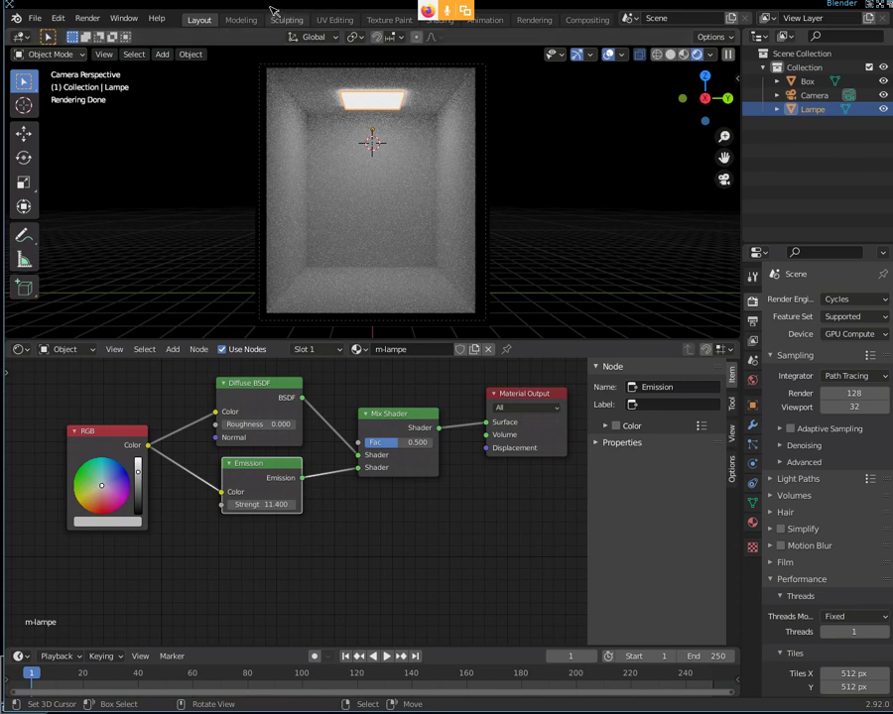
Step: Reposition the Blender window and review the Output and View Layer properties
mouse_move(270, 11)
left_mouse_down("alt")
mouse_move(402, 339)
mouse_move(266, 11)
left_mouse_up("alt")
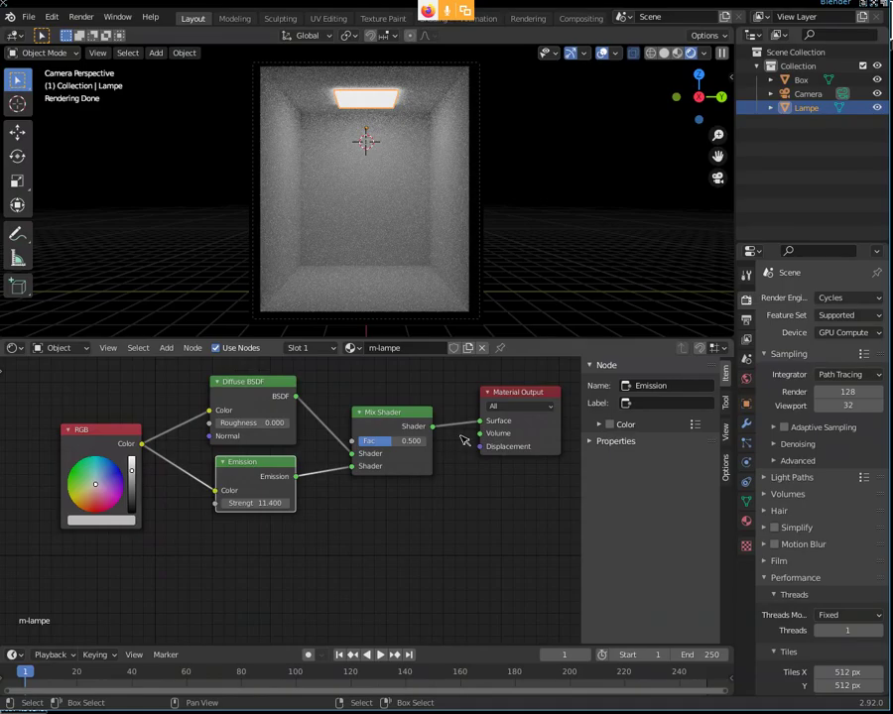
left_click_drag(505, 390, 496, 400)
mouse_move(578, 4)
left_mouse_down("alt")
mouse_move(628, 320)
mouse_move(577, 4)
left_mouse_up("alt")
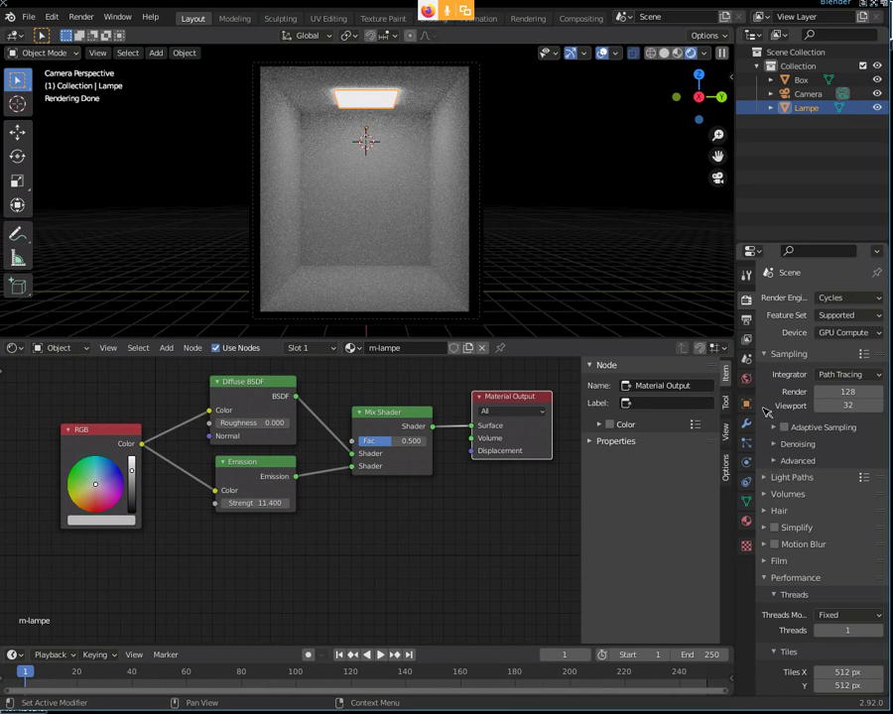
left_click(747, 321)
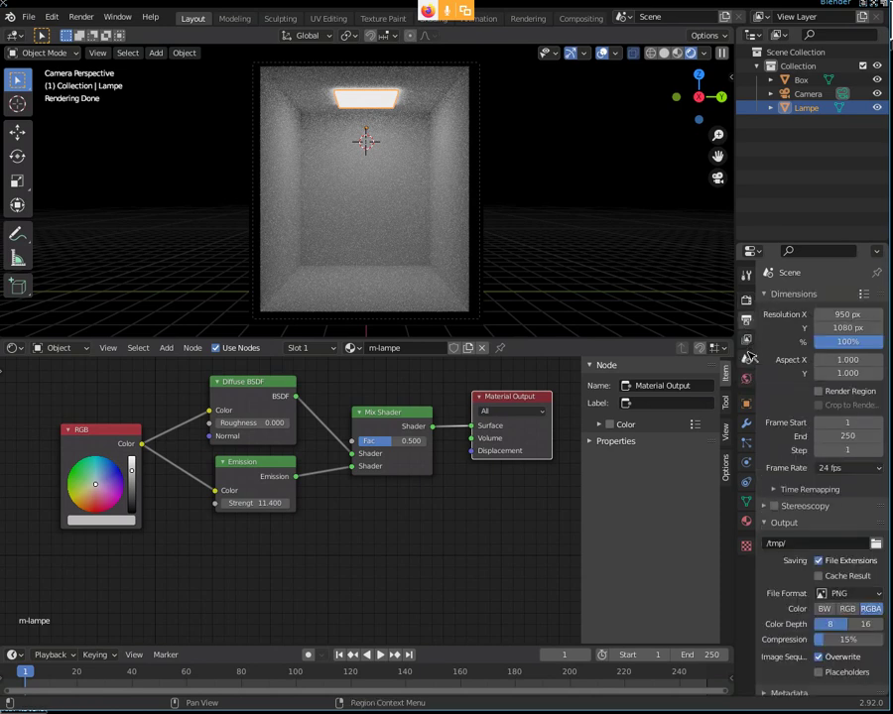
left_click(750, 343)
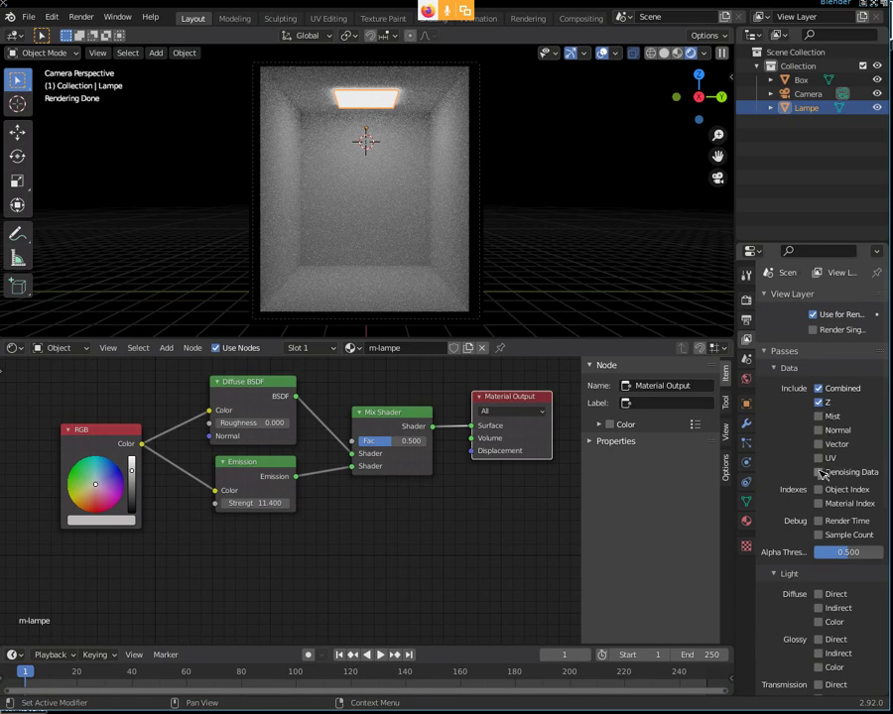
scroll(823, 441, "down", 3)
scroll(823, 466, "down", 3)
scroll(822, 478, "down", 1)
scroll(779, 516, "up", 4)
scroll(762, 471, "up", 3)
Step: Show the World's black Background at strength 0.000 and select the Box
left_click(751, 362)
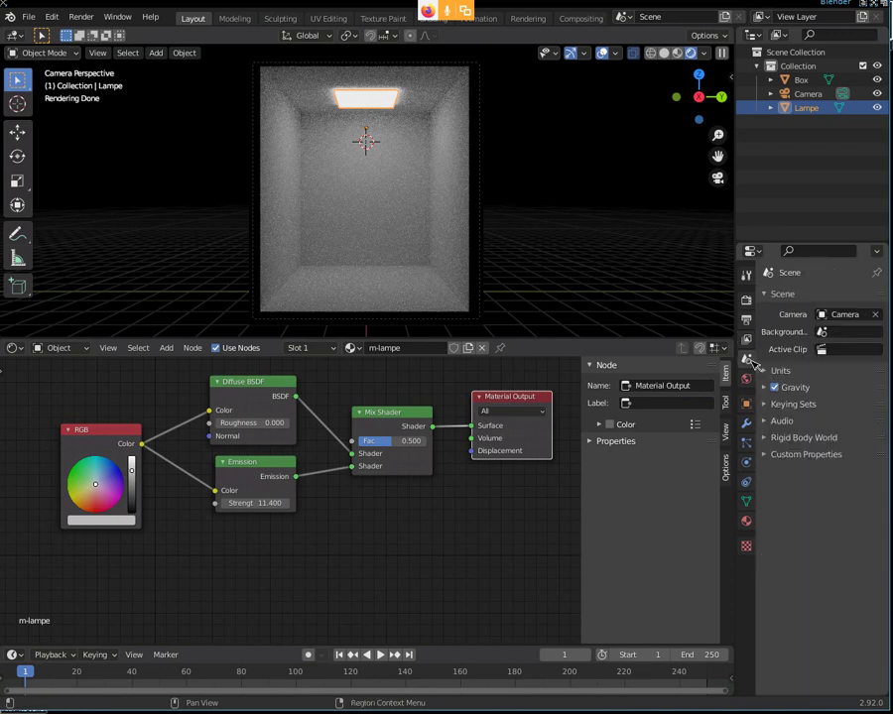
left_click(751, 379)
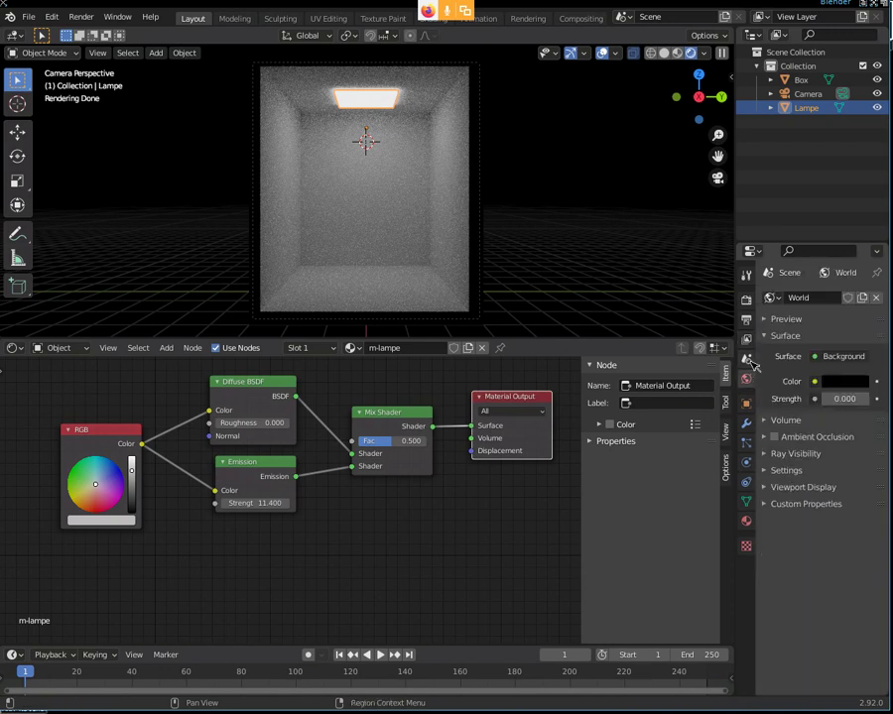
left_click(750, 360)
left_click(751, 379)
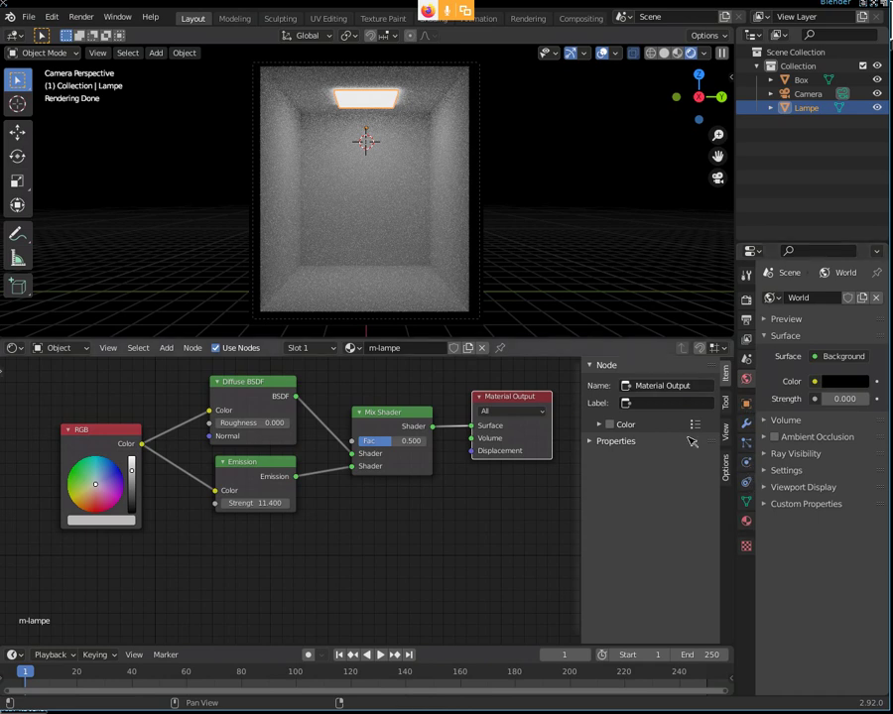
left_click(468, 202)
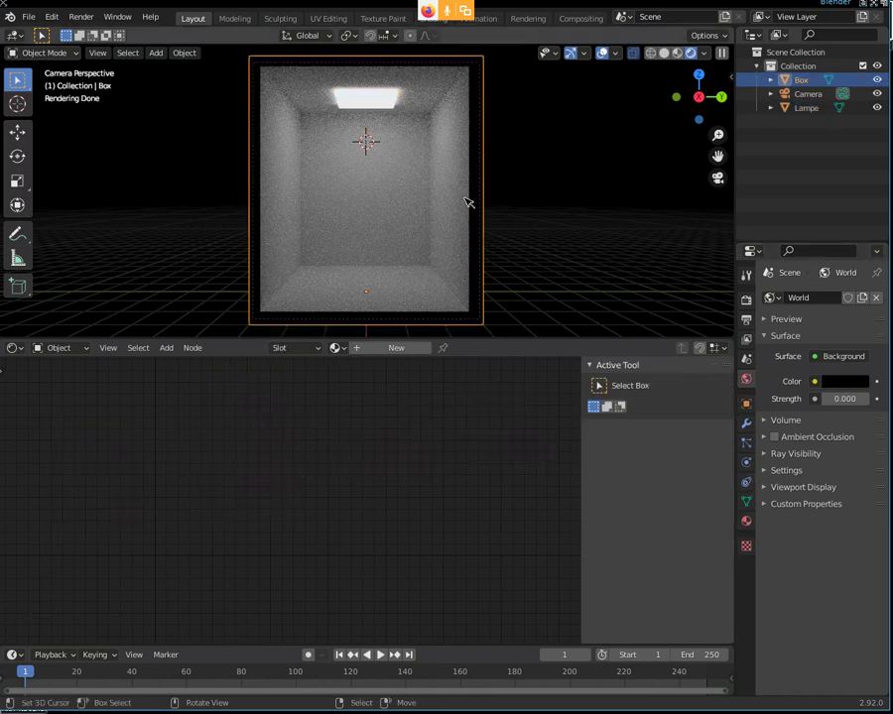
Step: Open the Material tab and compare Lampe's m-lampe with the material-less Box, ending on Box
left_click(748, 522)
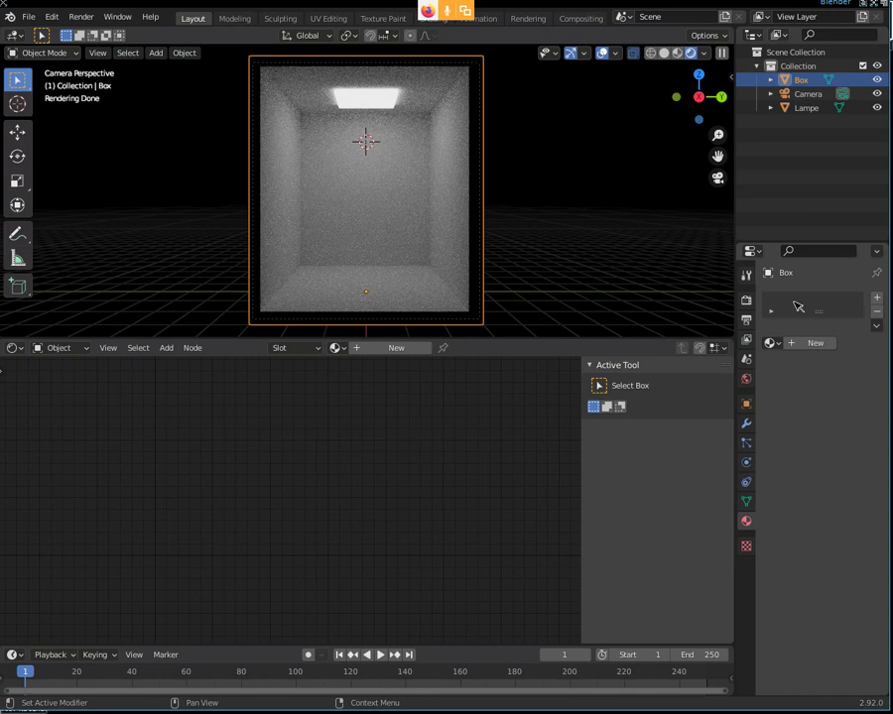
left_click(807, 108)
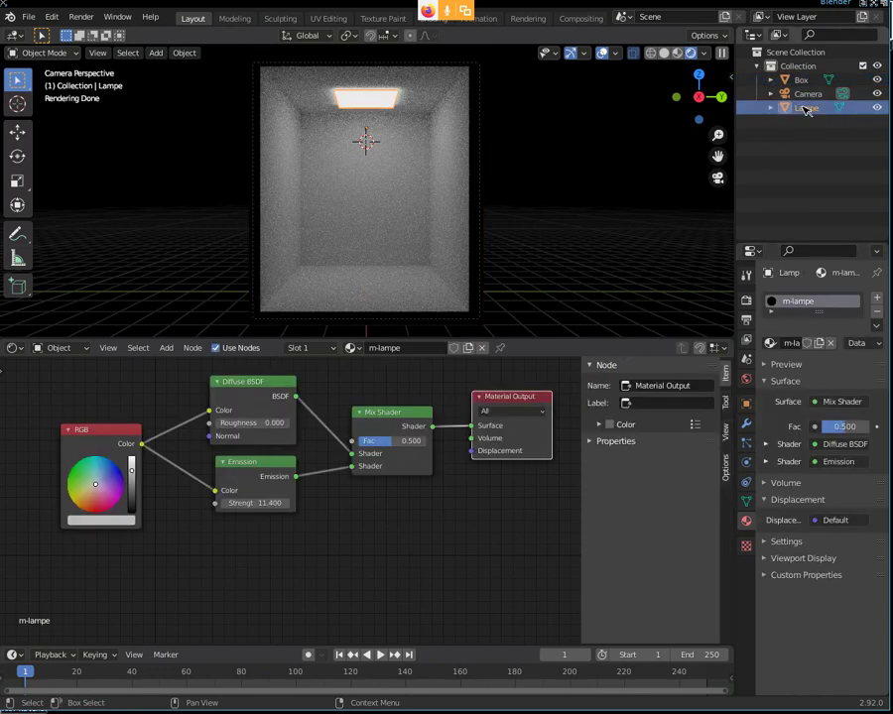
left_click(802, 80)
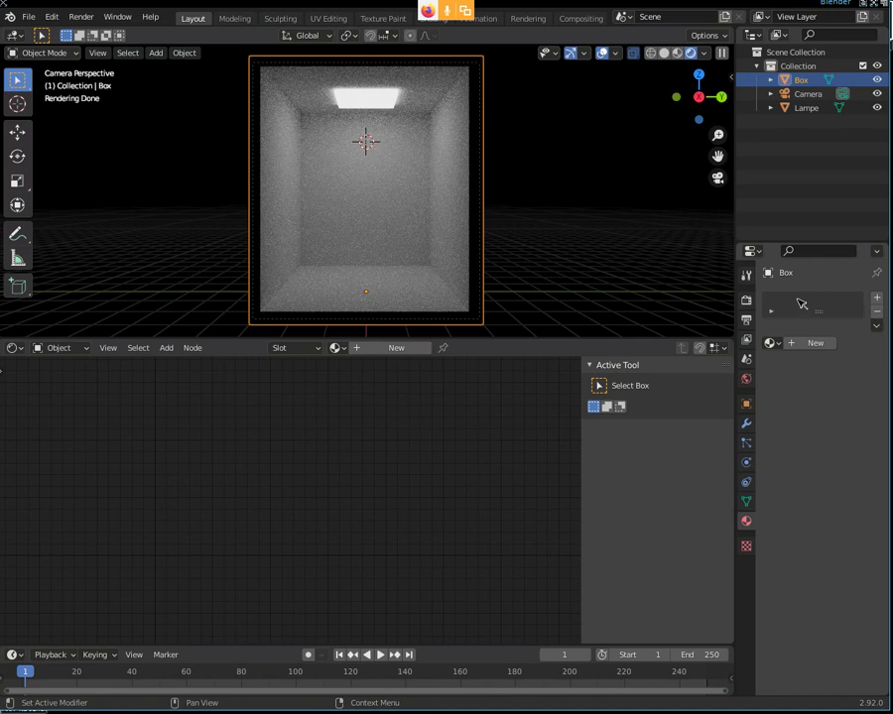
left_click(804, 108)
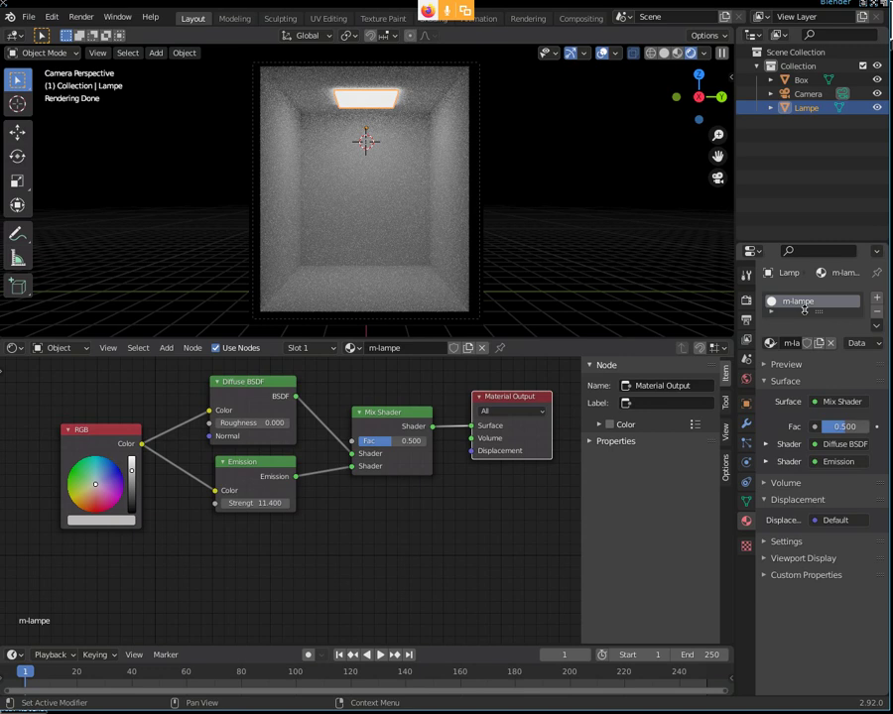
left_click(798, 80)
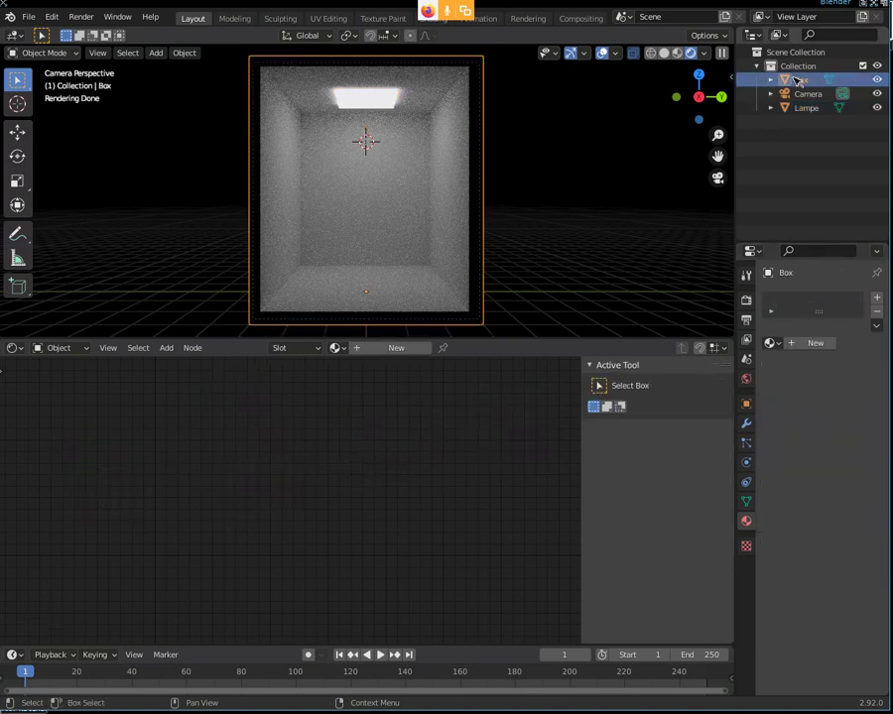